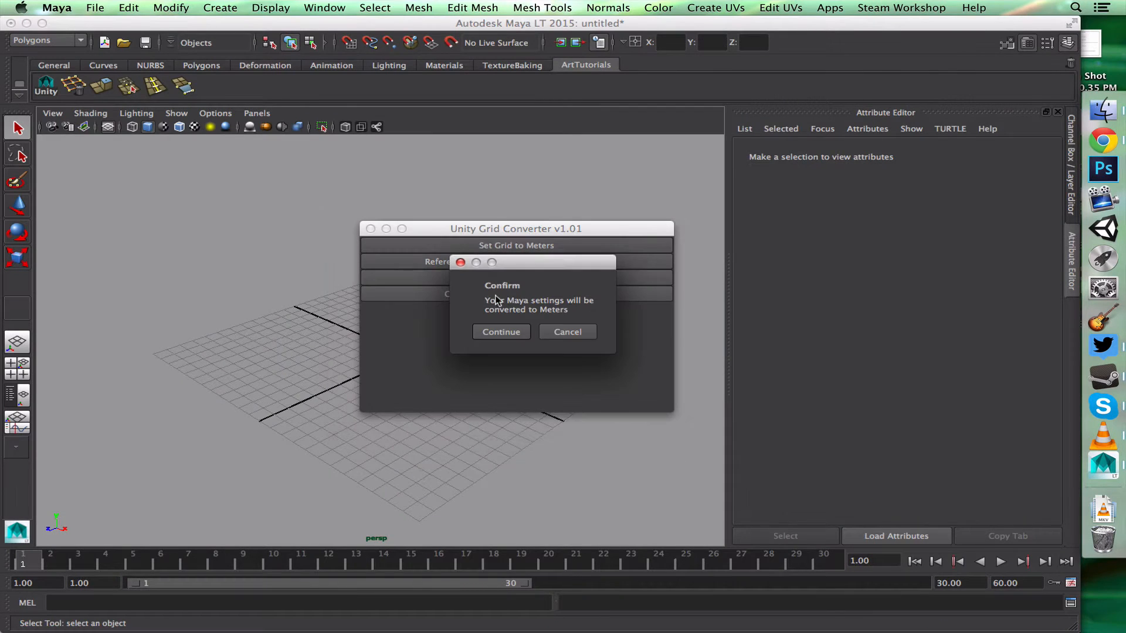
Convert the grid settings to meters and create a polygon cube at the origin
left_click(496, 330)
left_click(370, 228)
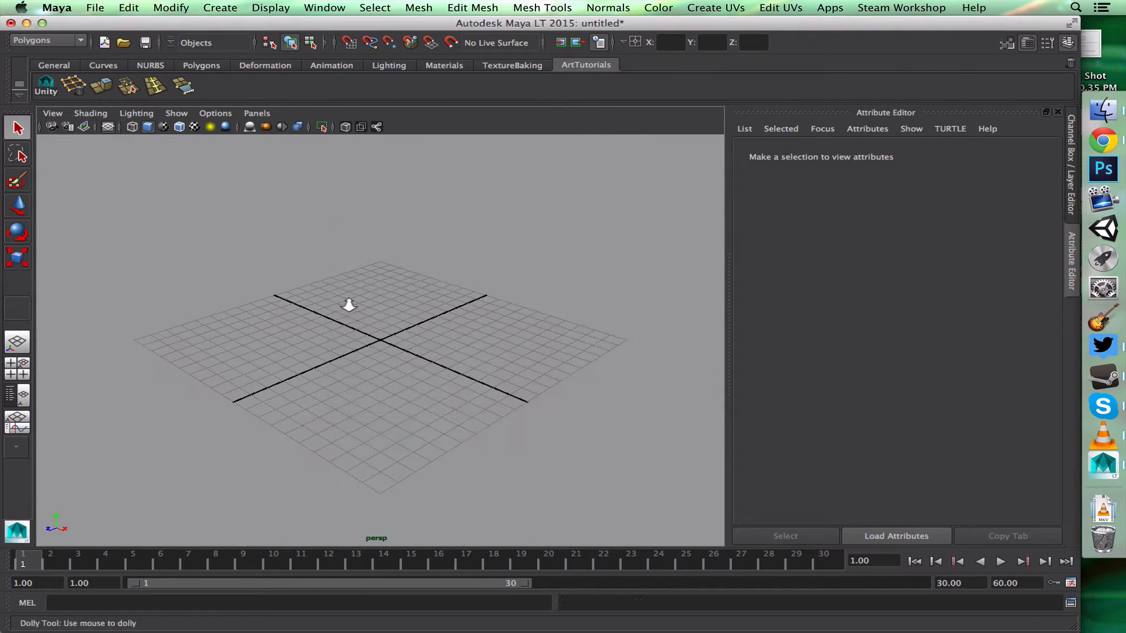
scroll(635, 369, "up", 5)
scroll(440, 326, "up", 3)
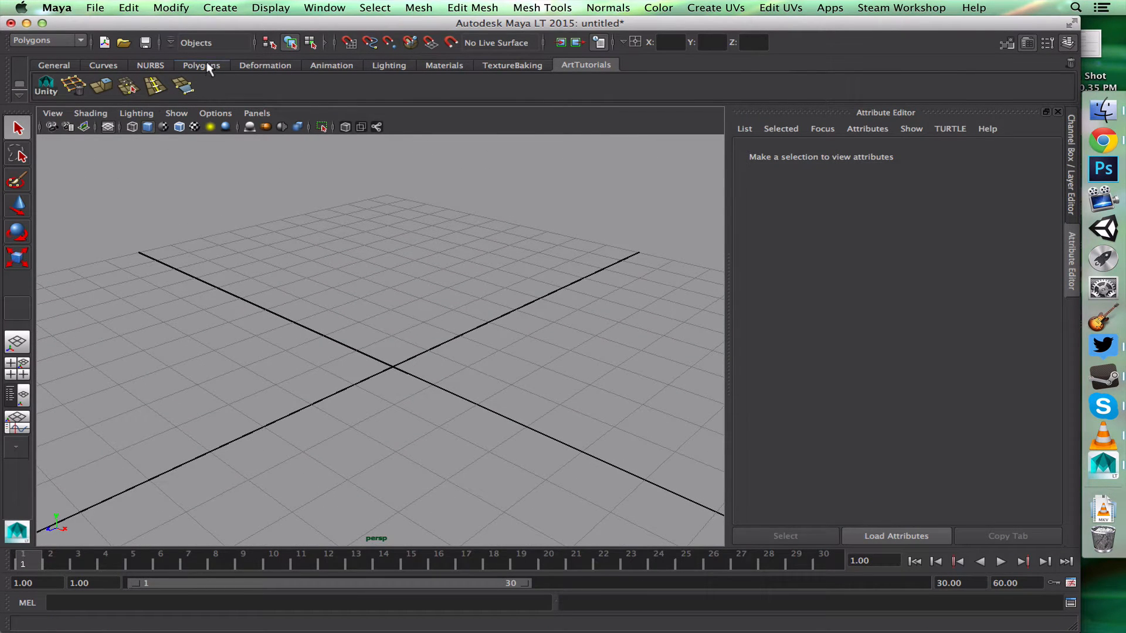
left_click(75, 86)
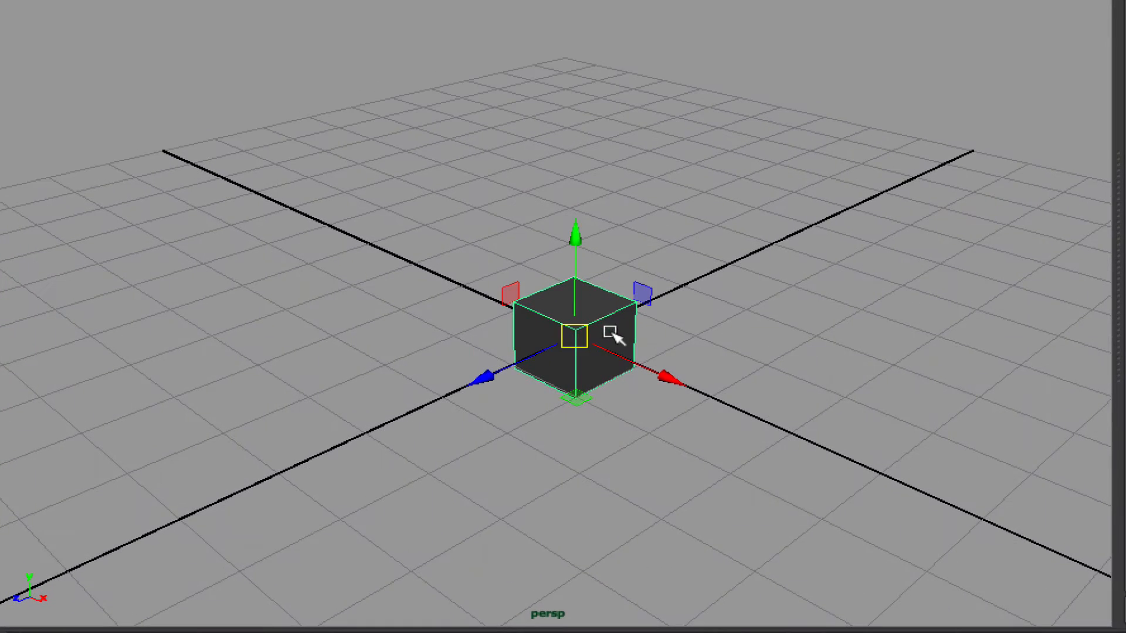
Move the cube's pivot down to the center of its base and snap the cube onto the grid at the origin
left_click_drag(683, 450, 688, 432, "alt")
key("d")
key("v")
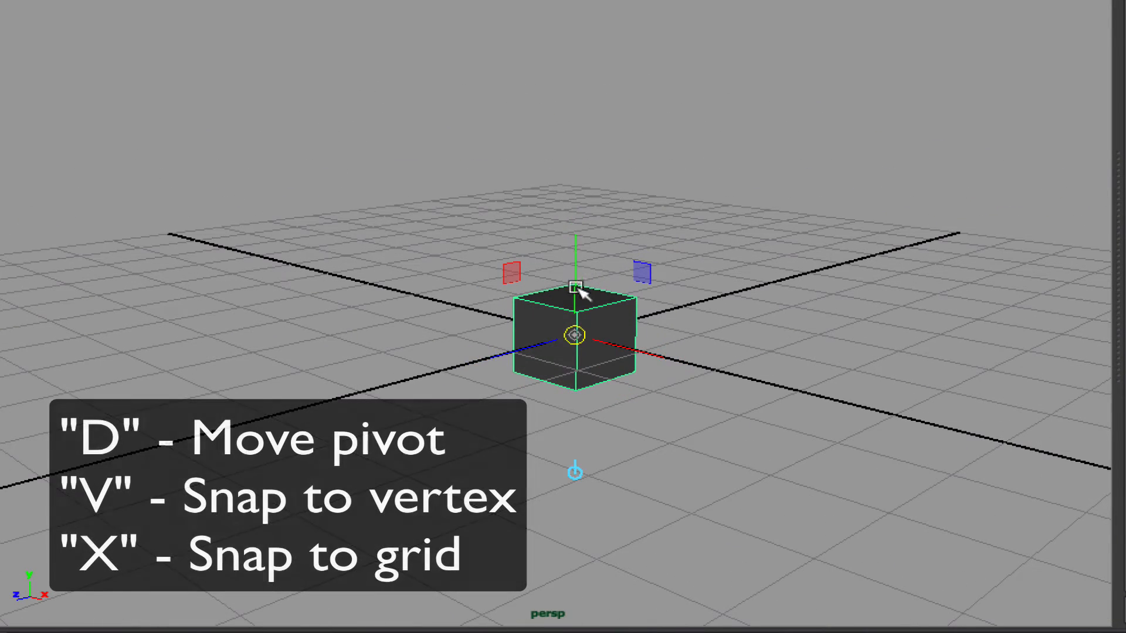
mouse_move(575, 287)
left_mouse_down()
mouse_move(631, 430)
mouse_move(679, 495)
mouse_move(598, 429)
mouse_move(594, 396)
left_mouse_up()
key("f")
left_click_drag(680, 404, 754, 440, "alt")
right_click_drag(754, 440, 475, 409, "alt")
middle_click_drag(611, 431, 526, 471, "alt")
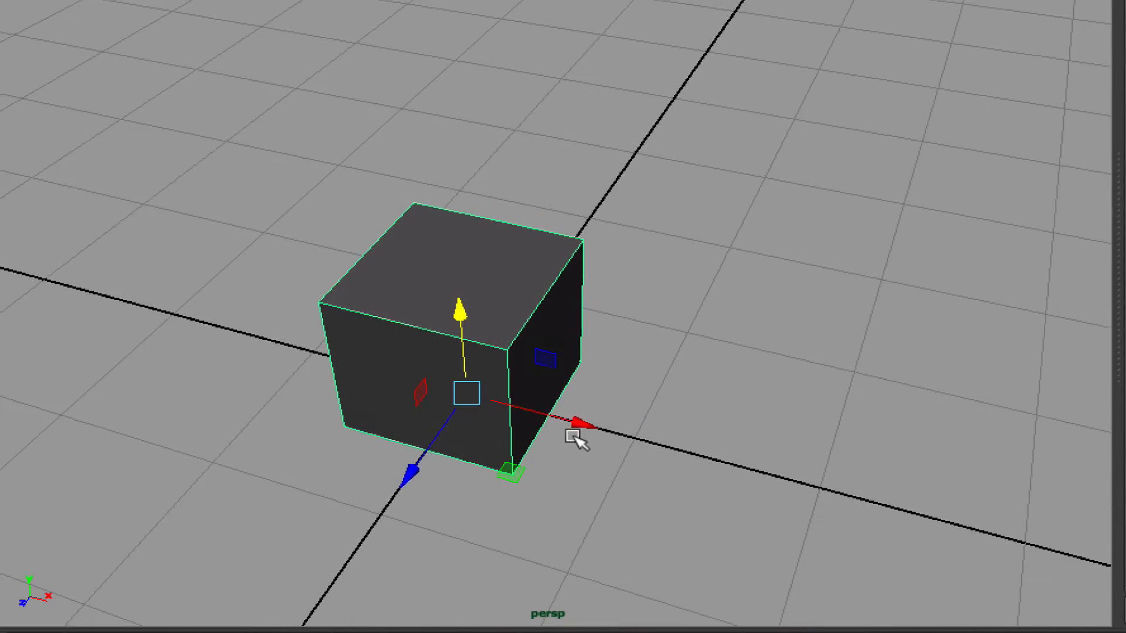
Open the cube's UV layout in the UV Texture Editor
left_click_drag(577, 438, 535, 422, "alt")
right_click_drag(535, 422, 701, 447, "alt")
middle_click_drag(702, 446, 842, 437, "alt")
left_click_drag(842, 437, 835, 402, "alt")
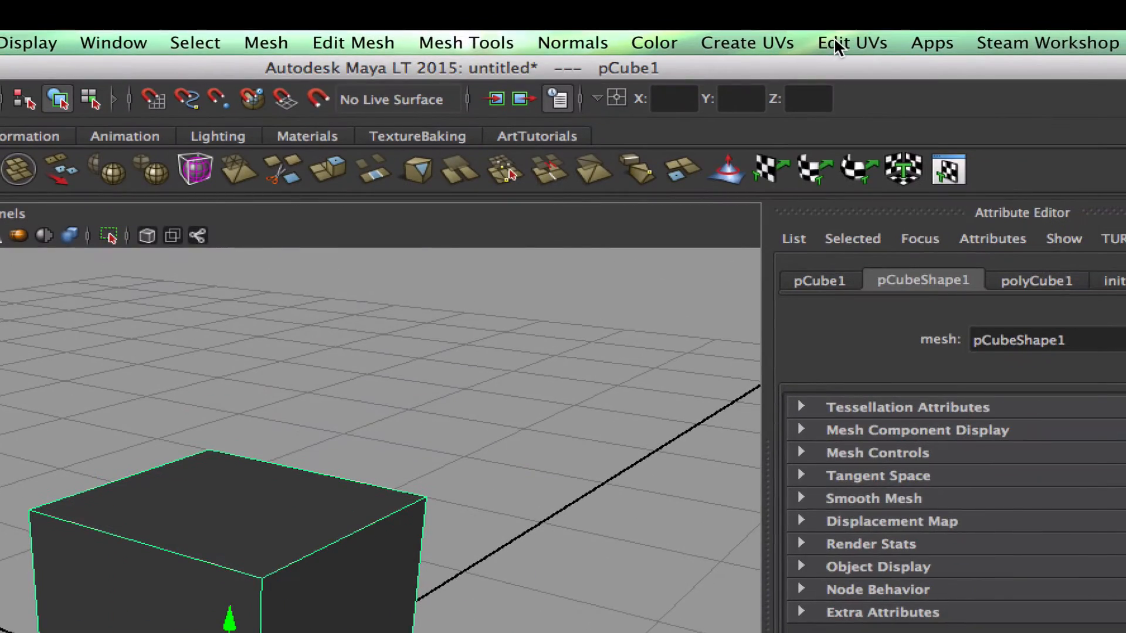
left_click(867, 15)
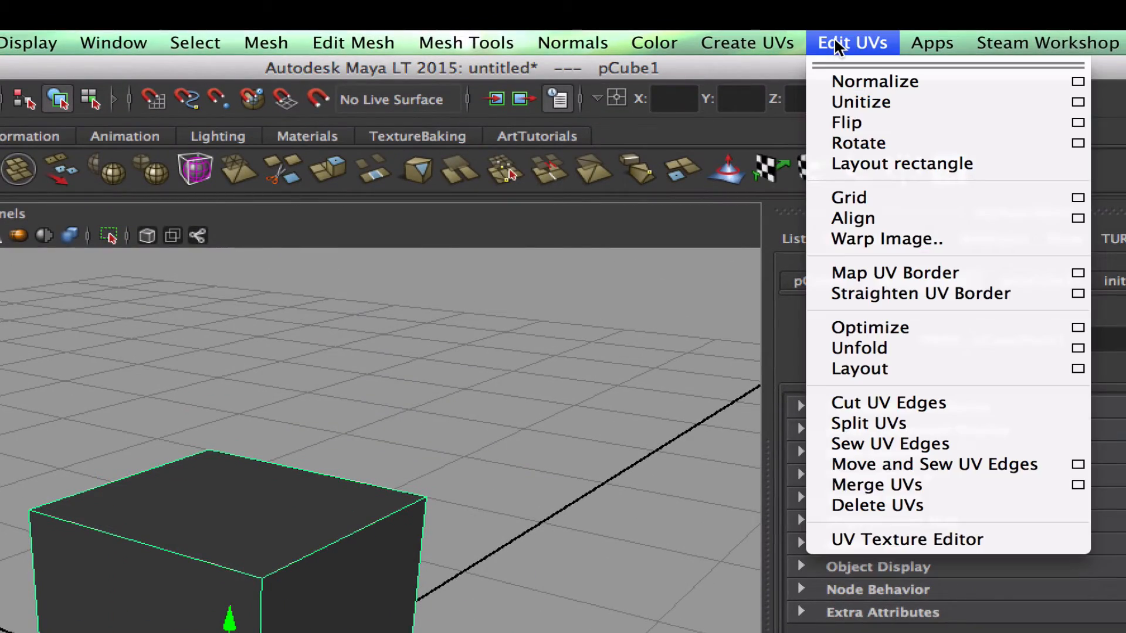
left_click(919, 539)
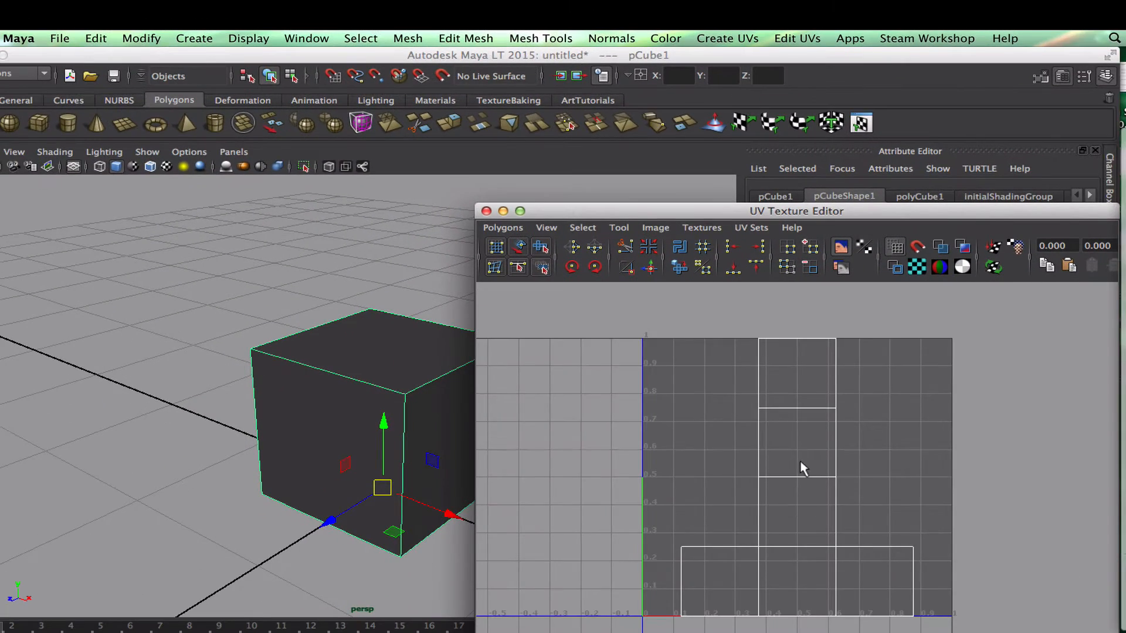
Select all the cube's UV edges, shade the UVs and cut the layout into separate face shells
right_click_drag(800, 460, 797, 438)
left_click_drag(720, 332, 798, 239)
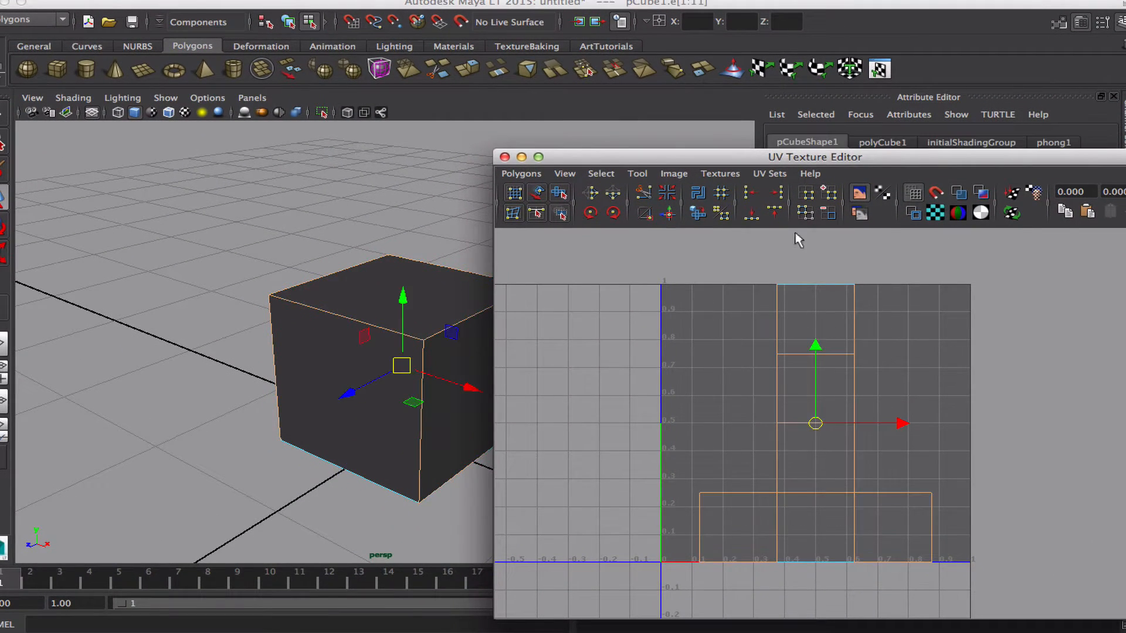
left_click(955, 194)
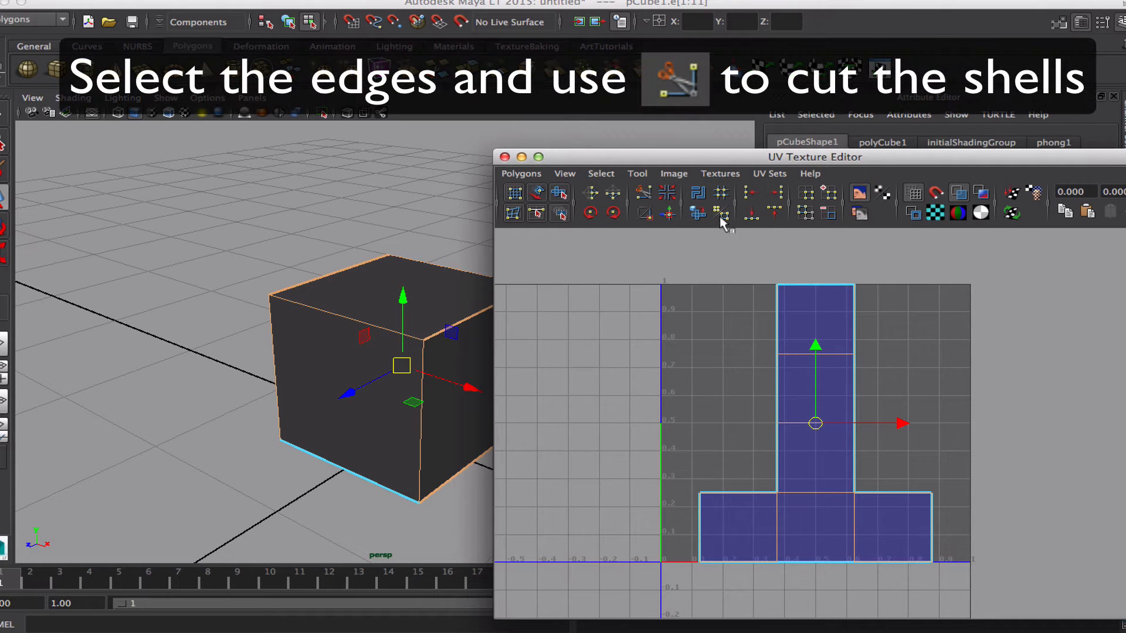
left_click(644, 193)
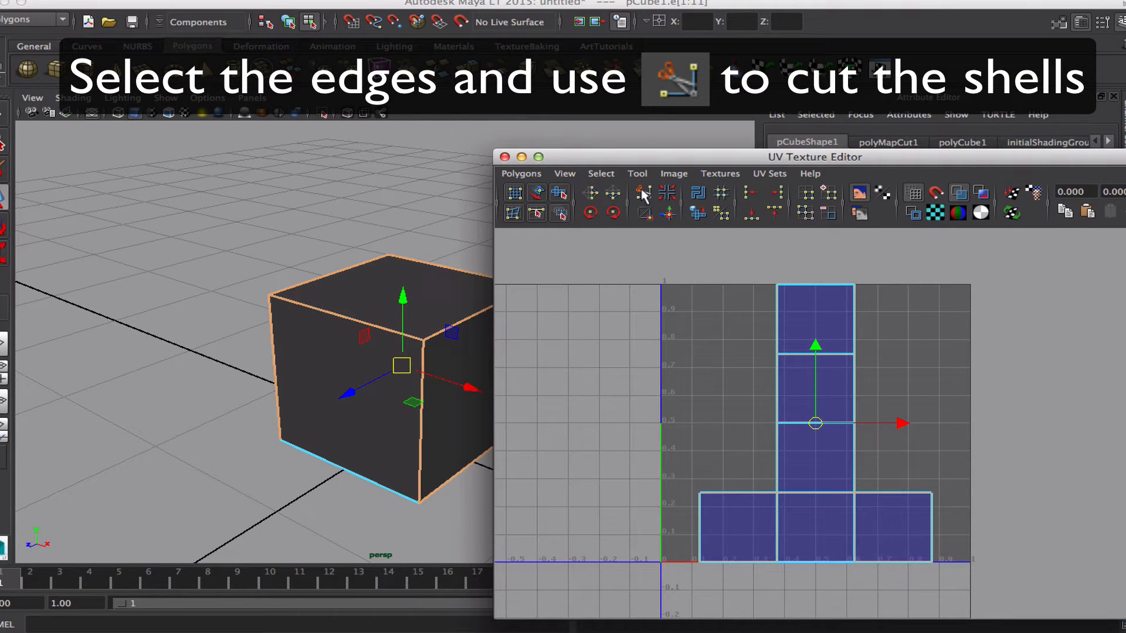
Select all the cube's UVs, then scale and move them so each face shell roughly fills one unit square
left_click(784, 303)
right_click_drag(784, 289, 821, 289)
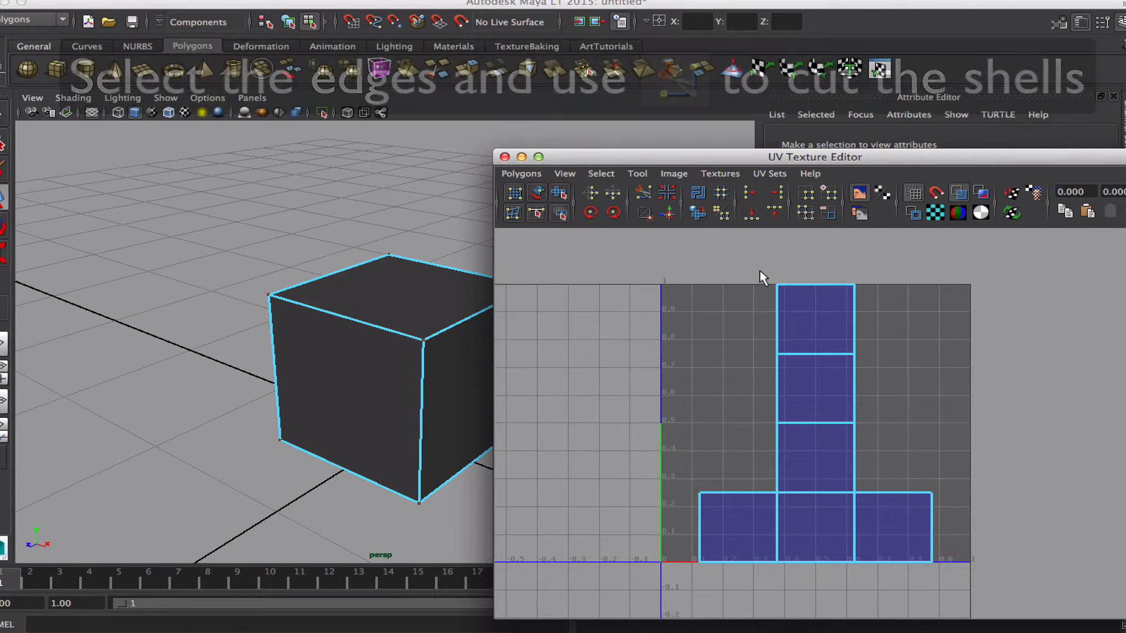
right_click_drag(759, 270, 660, 273, "alt")
left_click_drag(662, 275, 909, 516)
key("r")
left_click_drag(815, 423, 1062, 511)
right_click_drag(1062, 512, 998, 488, "alt")
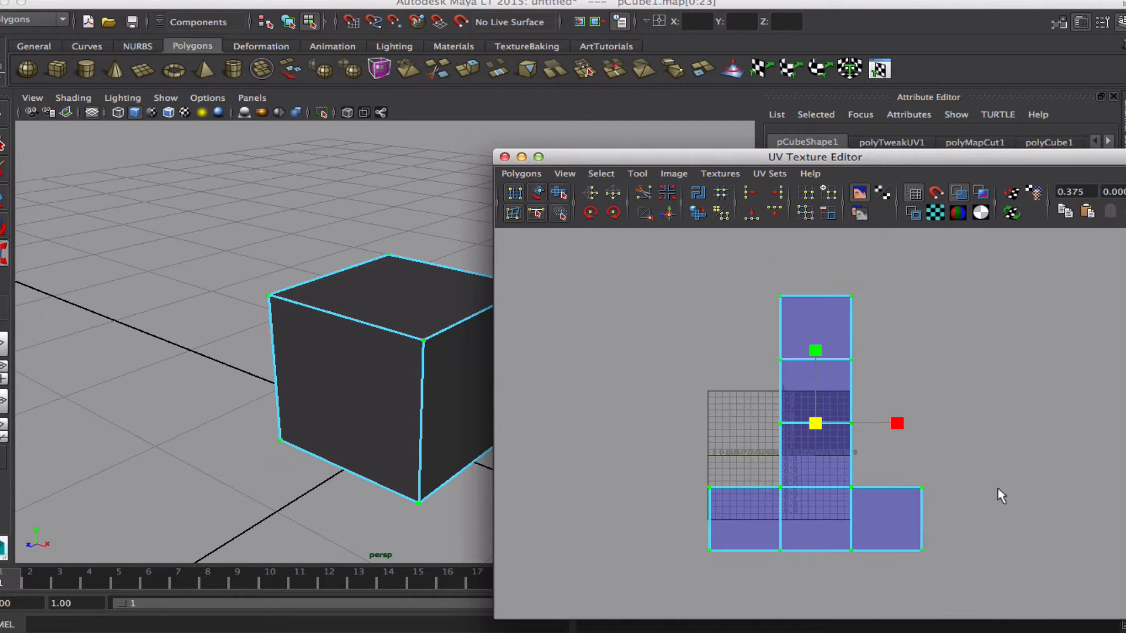
key("w")
left_click_drag(816, 370, 815, 338)
Stack the two uppermost face shells onto the shell in the 0 to 1 UV square
left_click(846, 328)
left_click(848, 326)
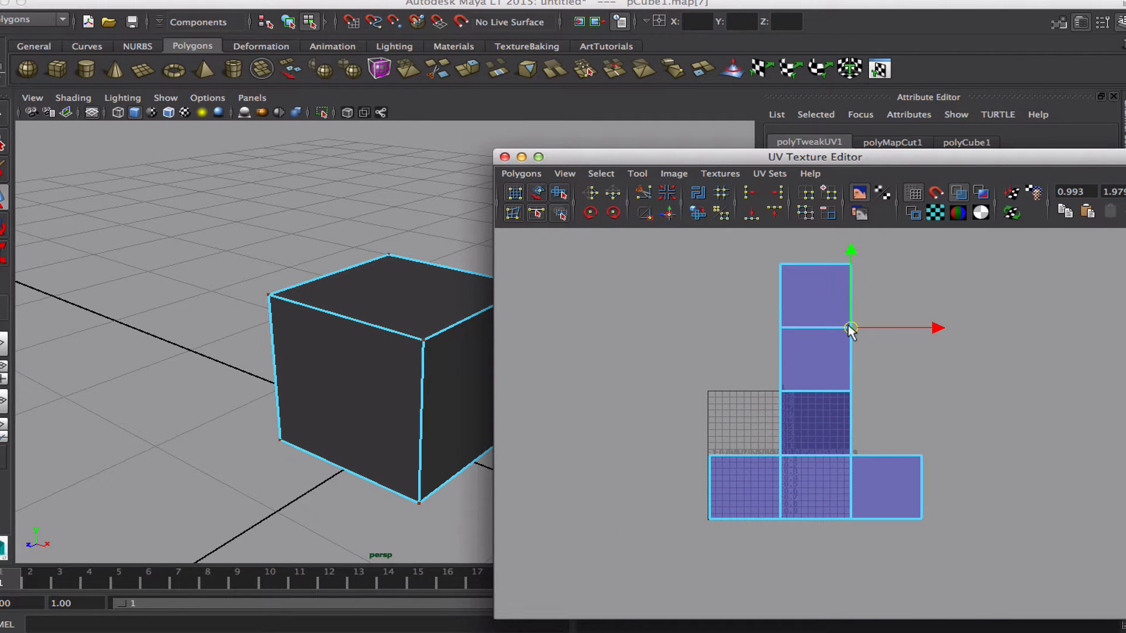
right_click_drag(848, 326, 903, 310, "ctrl")
left_click_drag(815, 322, 810, 385)
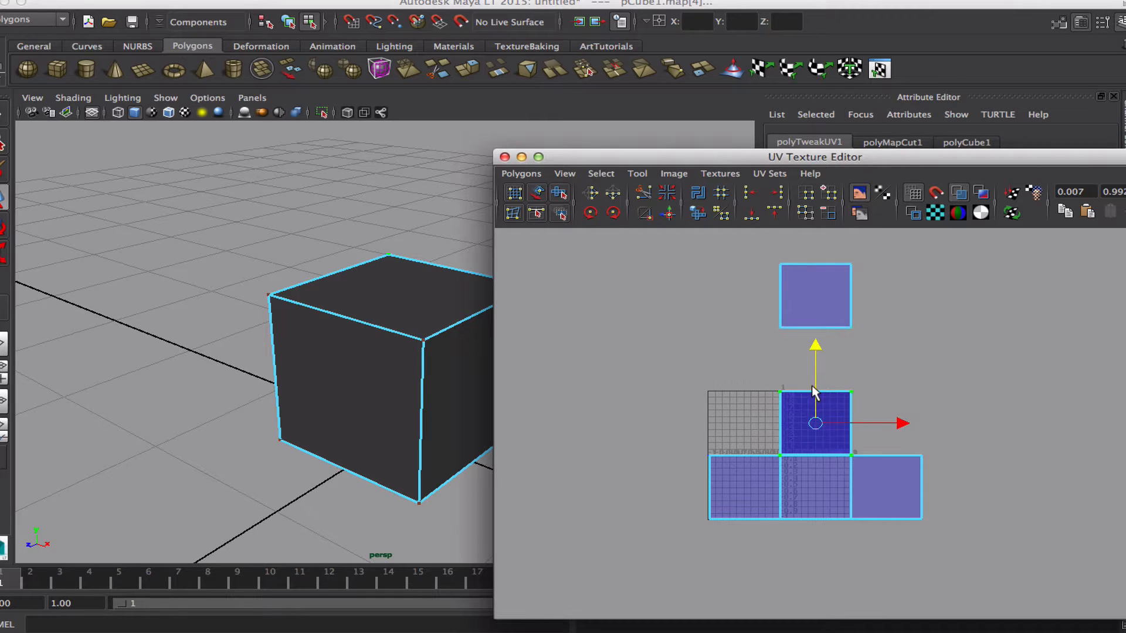
right_click_drag(812, 385, 861, 369, "alt")
left_click_drag(881, 307, 850, 259)
right_click_drag(864, 266, 912, 249, "ctrl")
left_click_drag(814, 233, 814, 412)
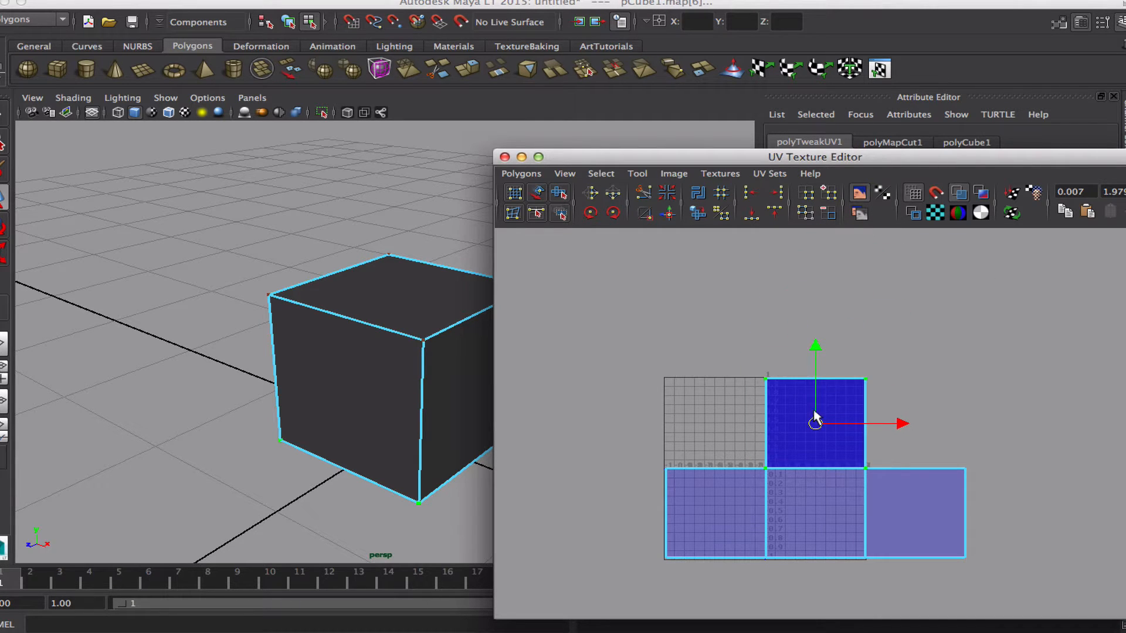
Stack the three lower face shells onto the other shells in the 0 to 1 UV square
right_click_drag(949, 464, 998, 447, "ctrl")
left_click_drag(916, 514, 825, 425)
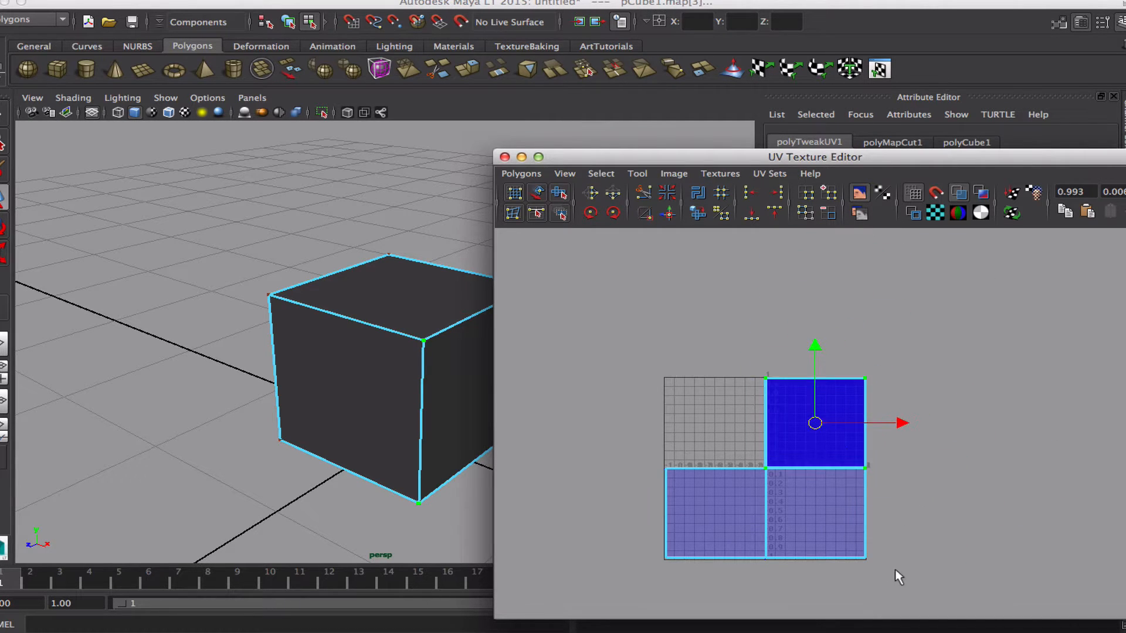
right_click_drag(874, 545, 923, 530, "ctrl")
left_click_drag(874, 561, 873, 477)
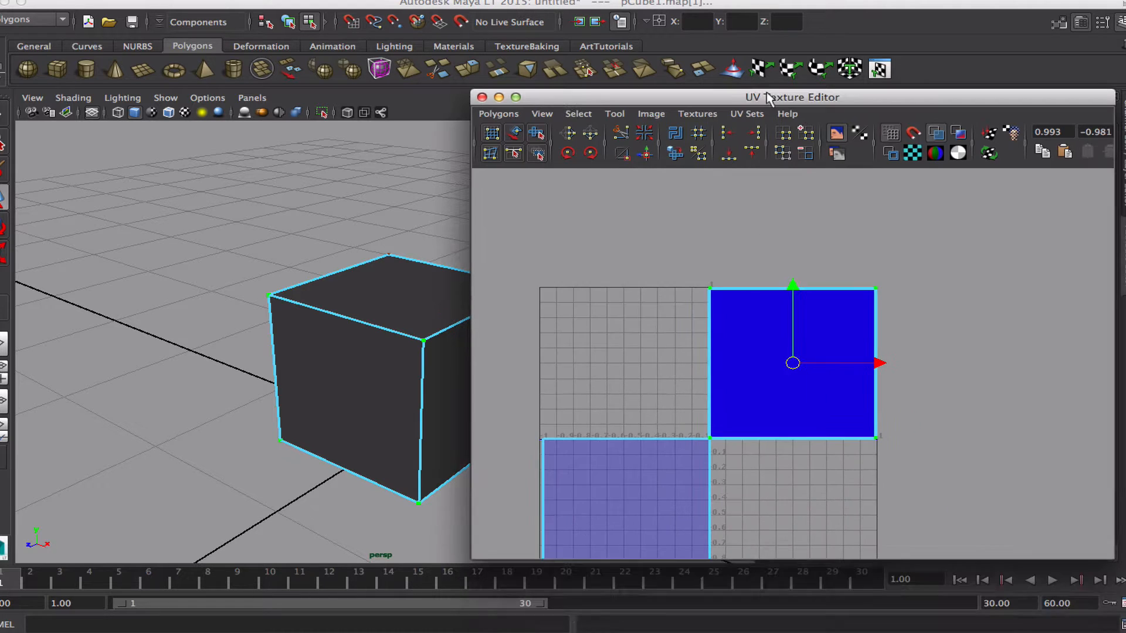
left_click_drag(675, 430, 680, 395)
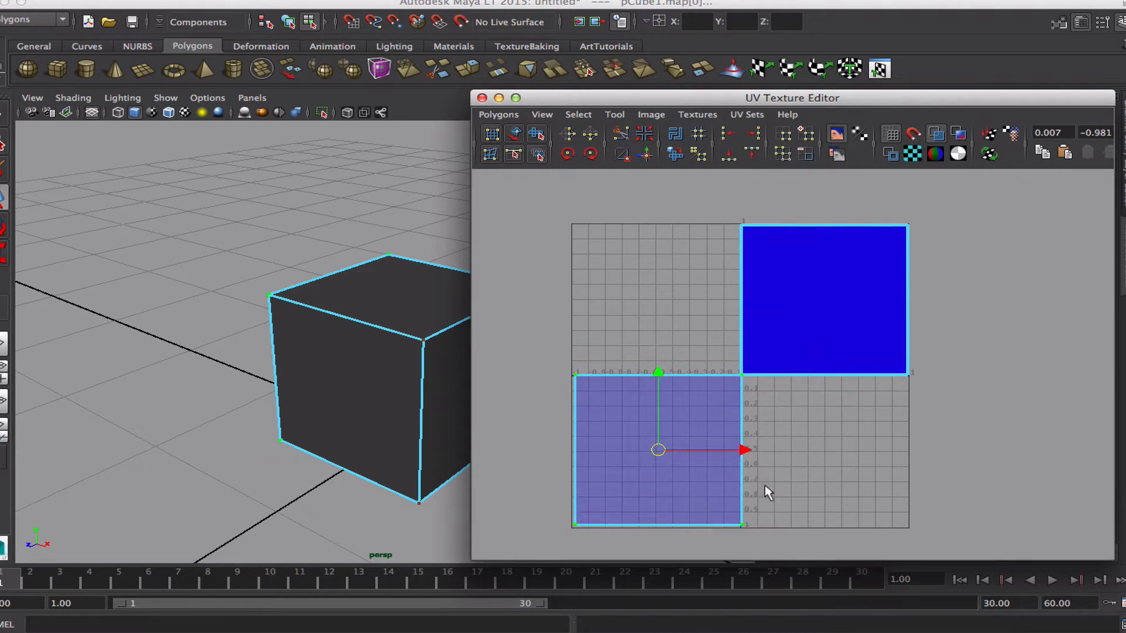
middle_click_drag(765, 486, 936, 345)
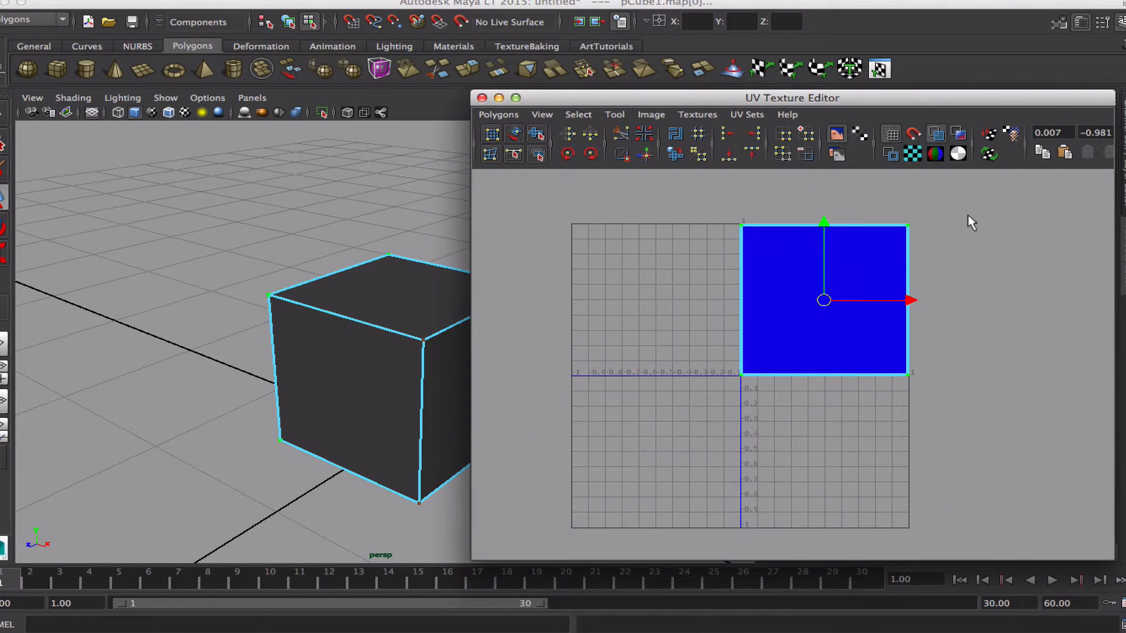
Align the upper and lower rows of UVs of the stacked shells so their borders coincide
left_click_drag(850, 445, 852, 447)
left_click_drag(799, 195, 657, 441)
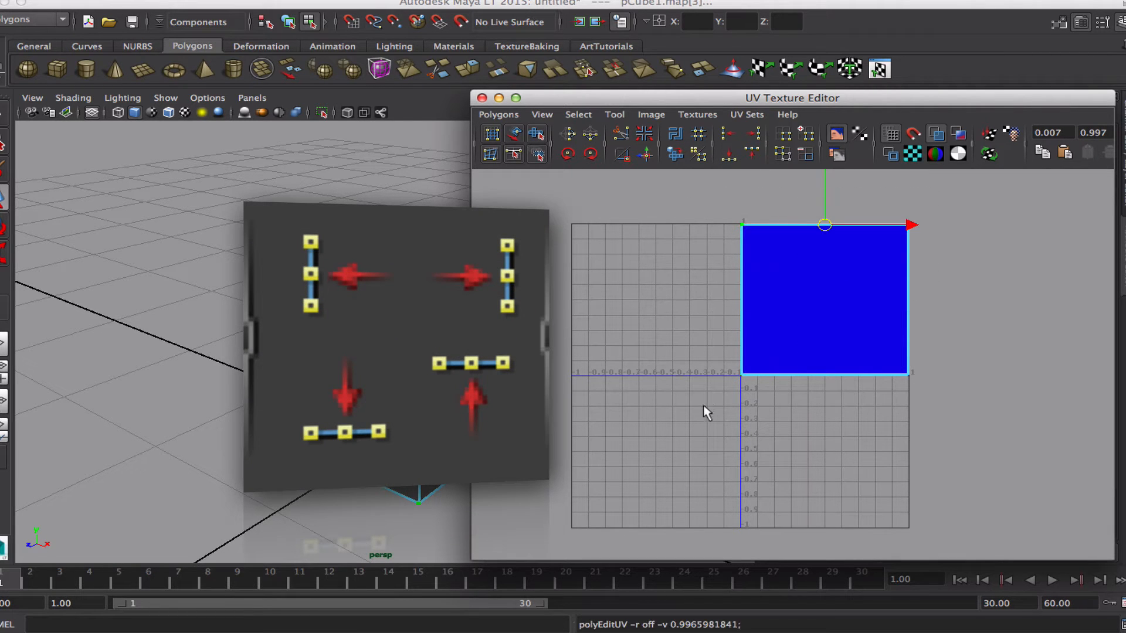
left_click_drag(704, 405, 938, 352)
left_click(729, 154)
scroll(926, 348, "up", 5)
middle_click_drag(948, 318, 856, 432, "alt")
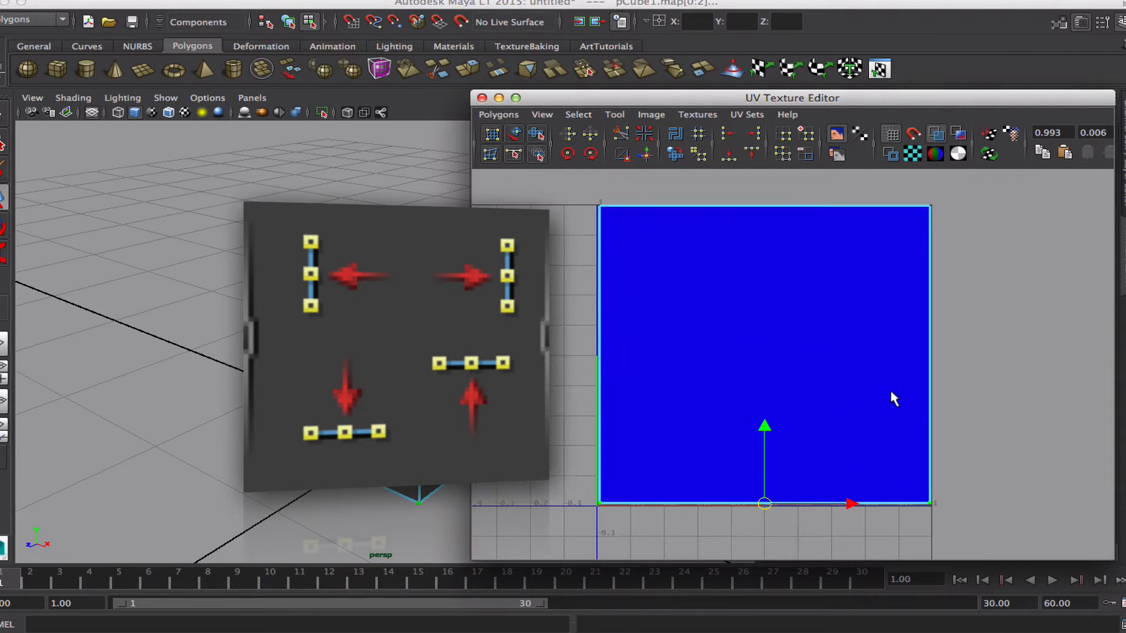
left_click_drag(568, 193, 568, 194)
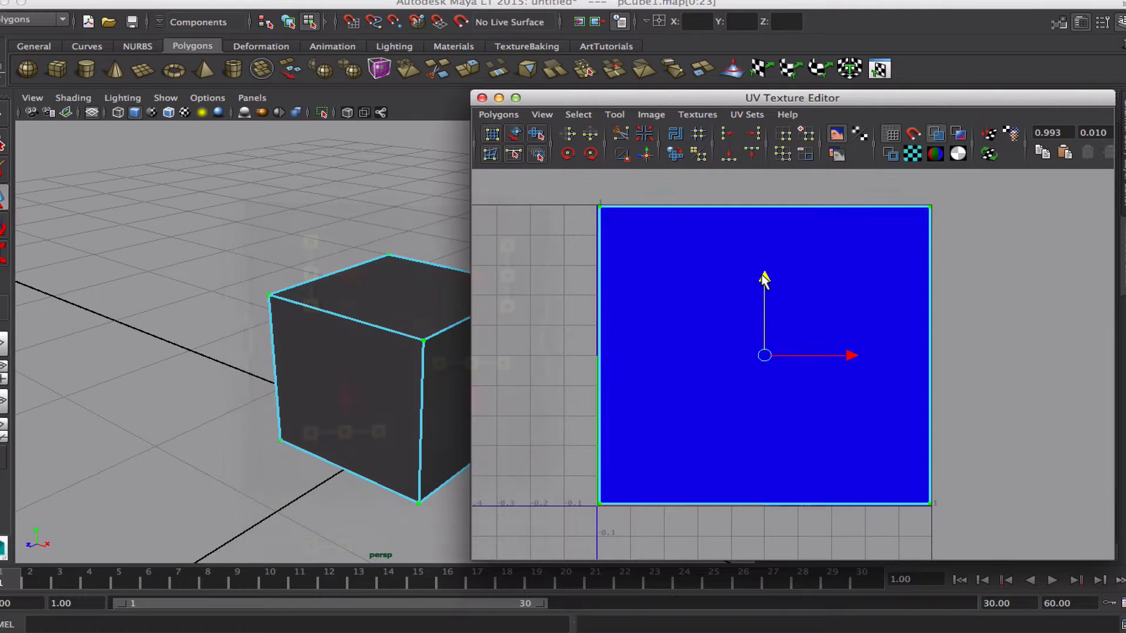
Check the cube's mapping in object mode with the checkered UV test image and close the UV Texture Editor
key("F8")
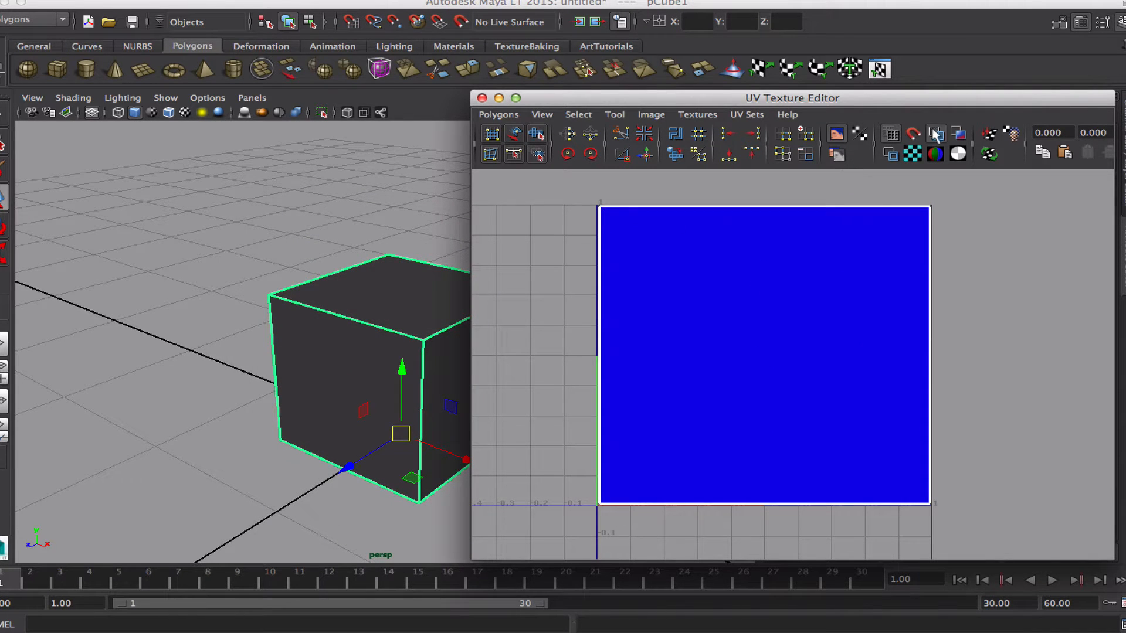
left_click(910, 155)
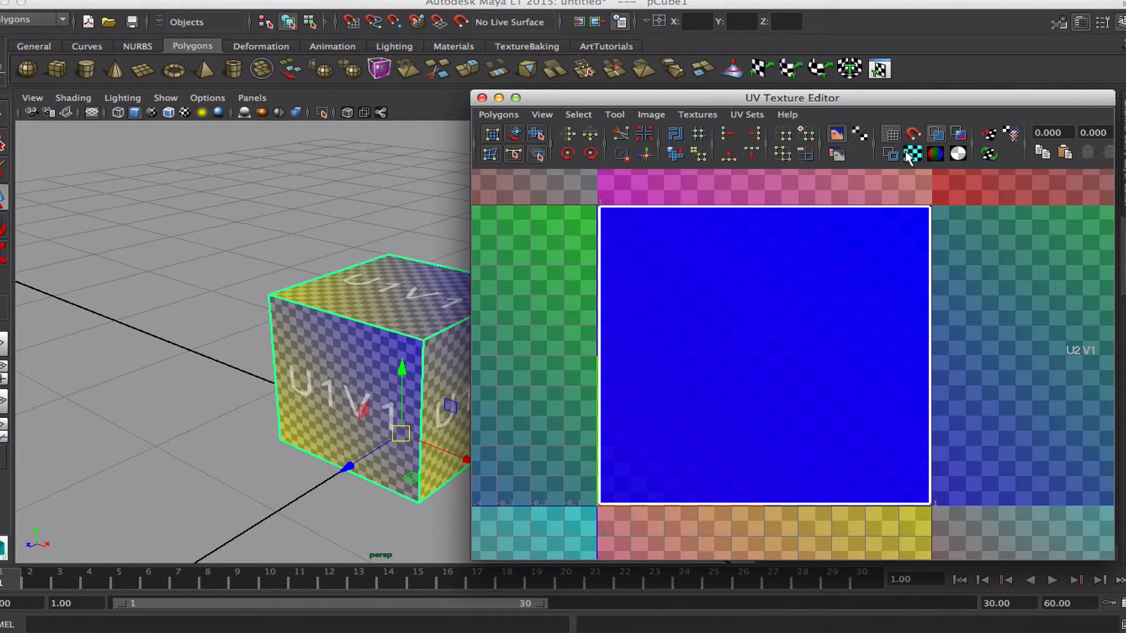
left_click(482, 98)
right_click(413, 305)
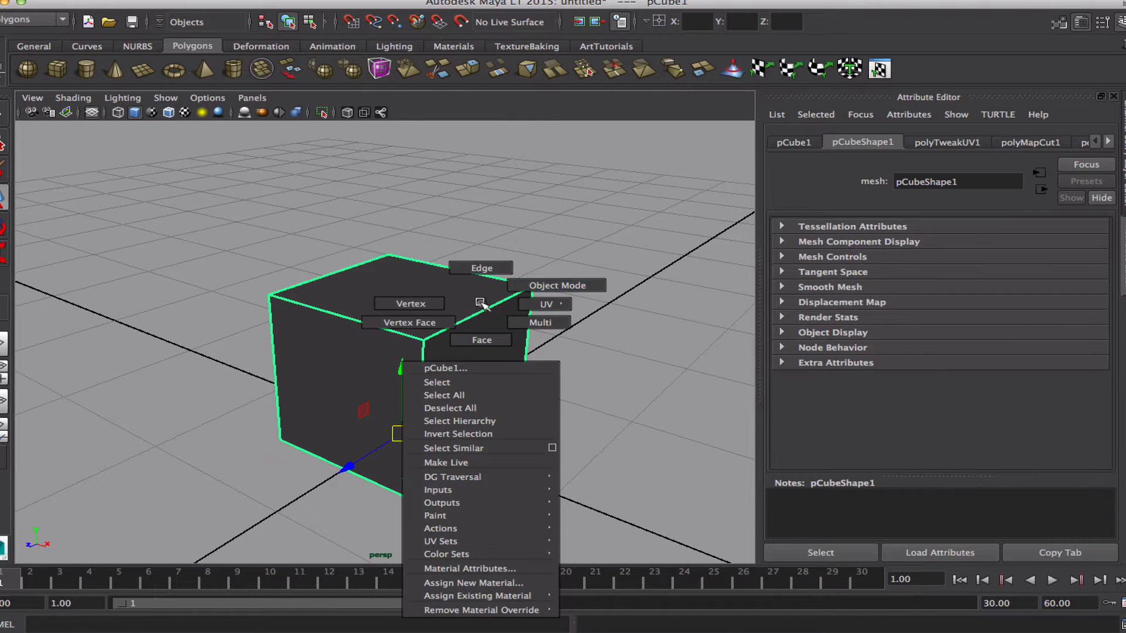
left_click(531, 396)
middle_click_drag(544, 409, 503, 390, "alt")
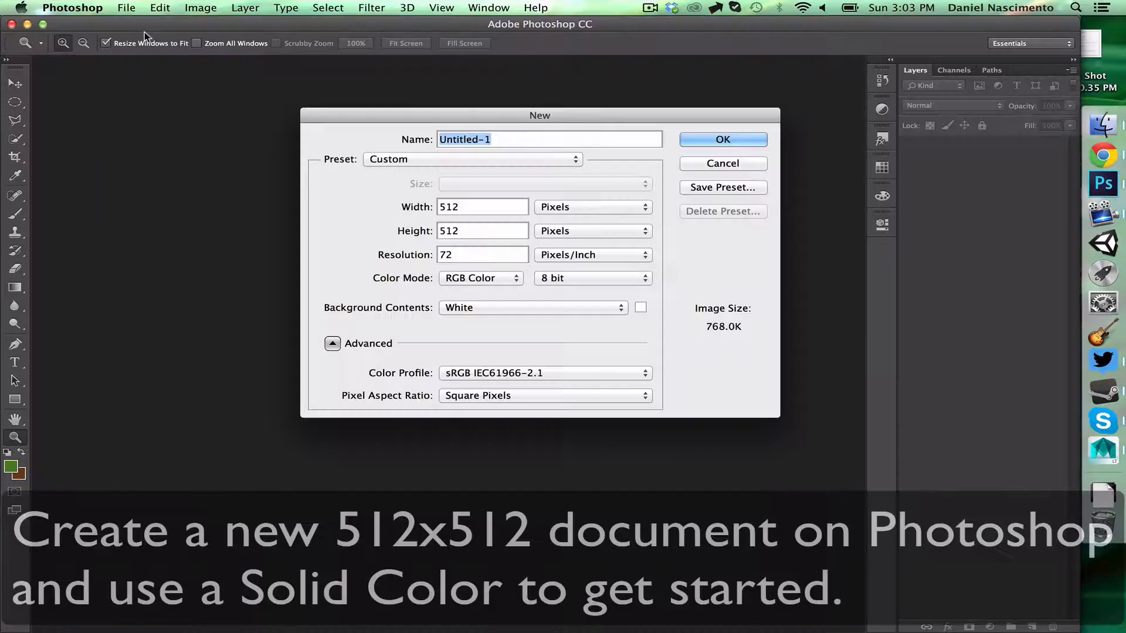
In Photoshop, create a 512 x 512 pixel RGB document and add a Solid Color fill layer in dark brown 34271b
left_click(695, 144)
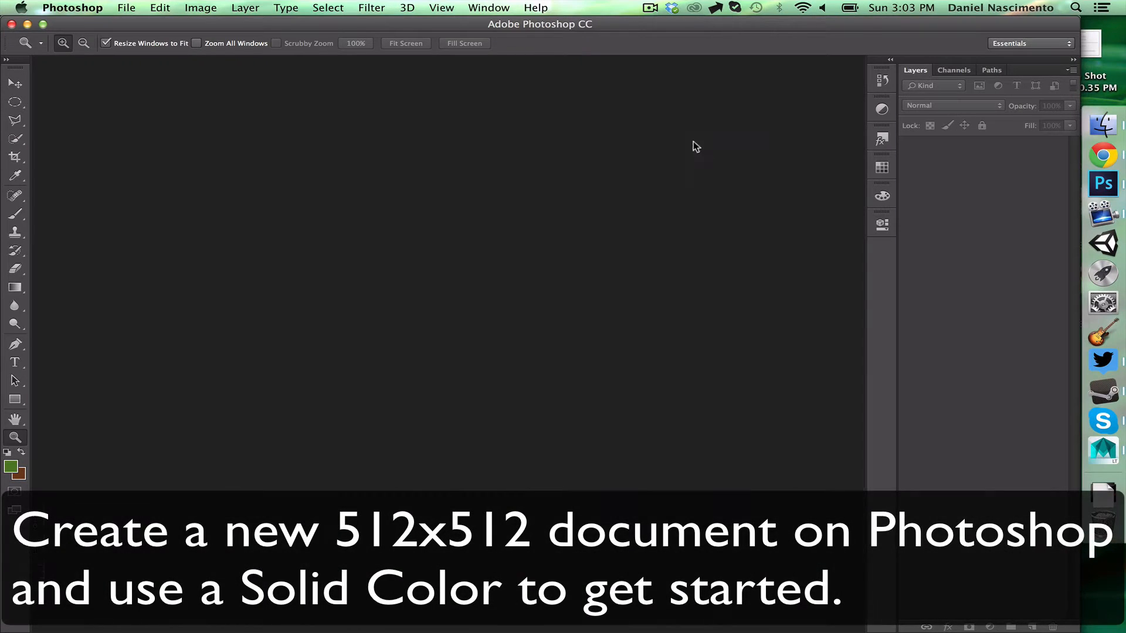
left_click(472, 351)
left_click(978, 622)
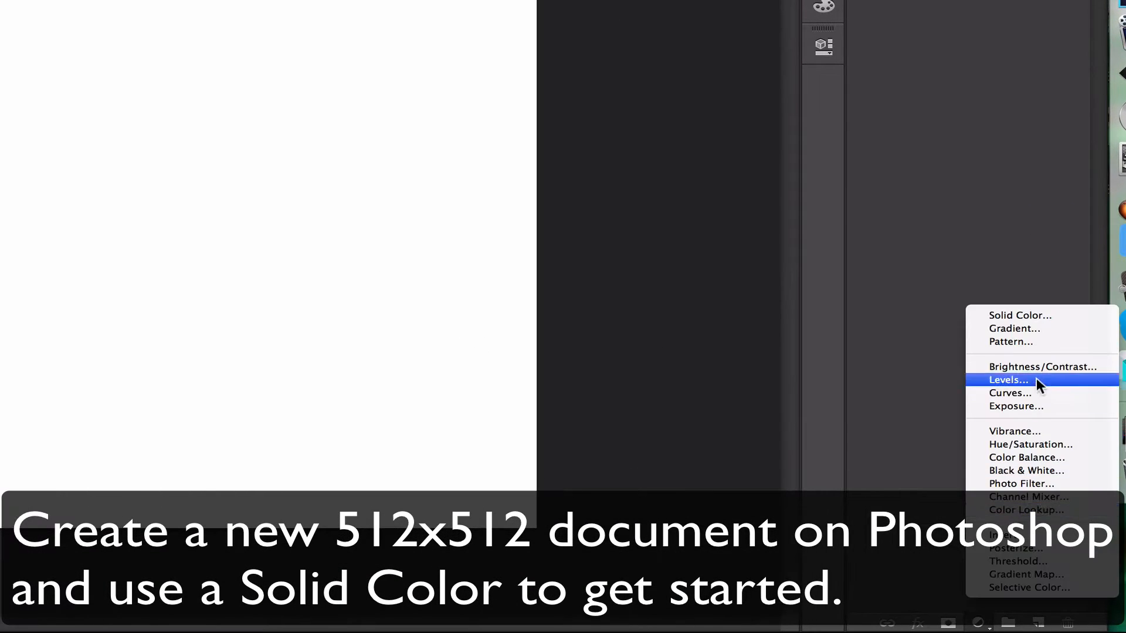
left_click(1019, 316)
left_click_drag(678, 231, 696, 86)
left_click(640, 367)
left_click_drag(563, 318, 467, 333)
left_click(643, 371)
left_click_drag(643, 370, 644, 363)
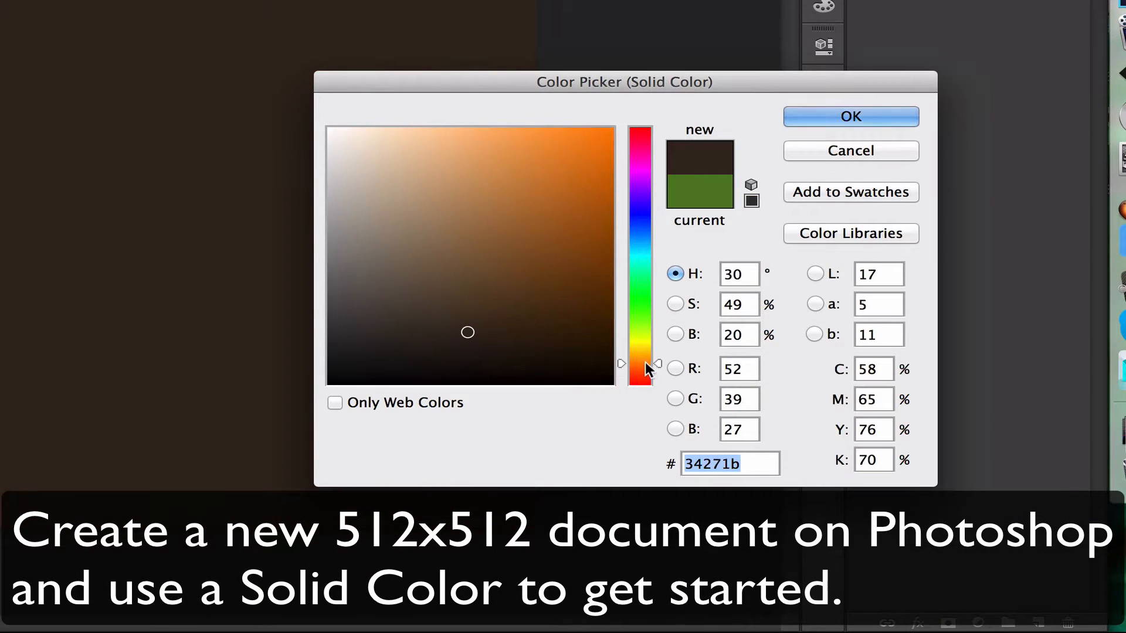
left_click(859, 112)
Trace the slightly wavy upper edge of the crate's center shape with the Pen tool, inset from the canvas border
left_click(20, 320)
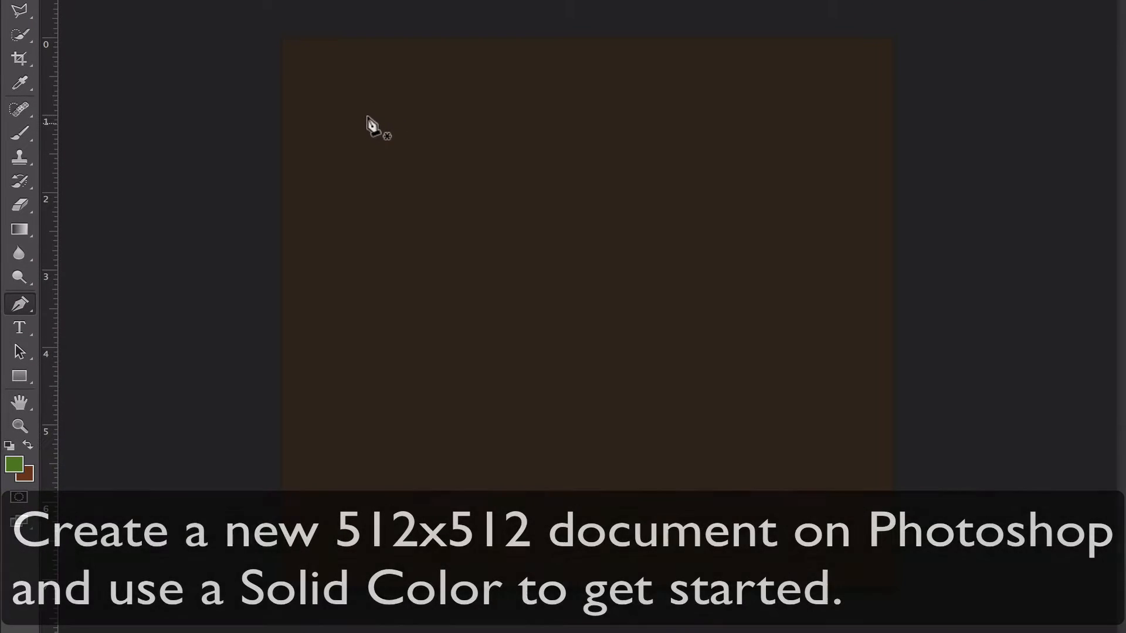
left_click(377, 122)
left_click_drag(445, 122, 471, 126)
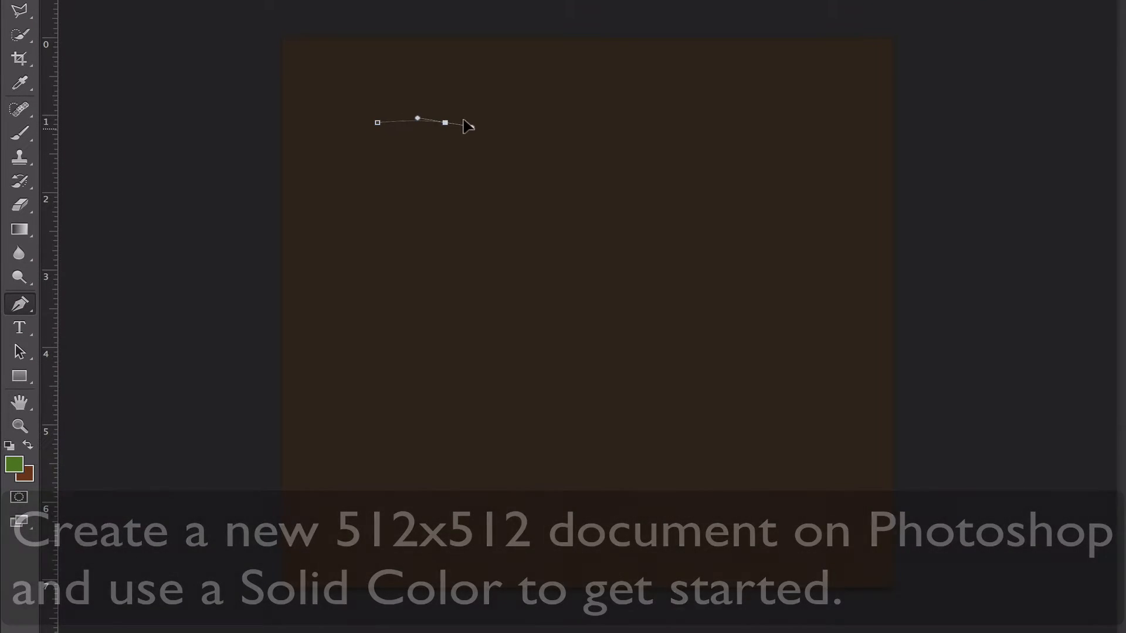
left_click_drag(588, 124, 624, 121)
left_click_drag(735, 117, 762, 125)
mouse_move(824, 131)
left_mouse_down()
mouse_move(832, 136)
mouse_move(811, 125)
left_mouse_up()
key("ctrl+z")
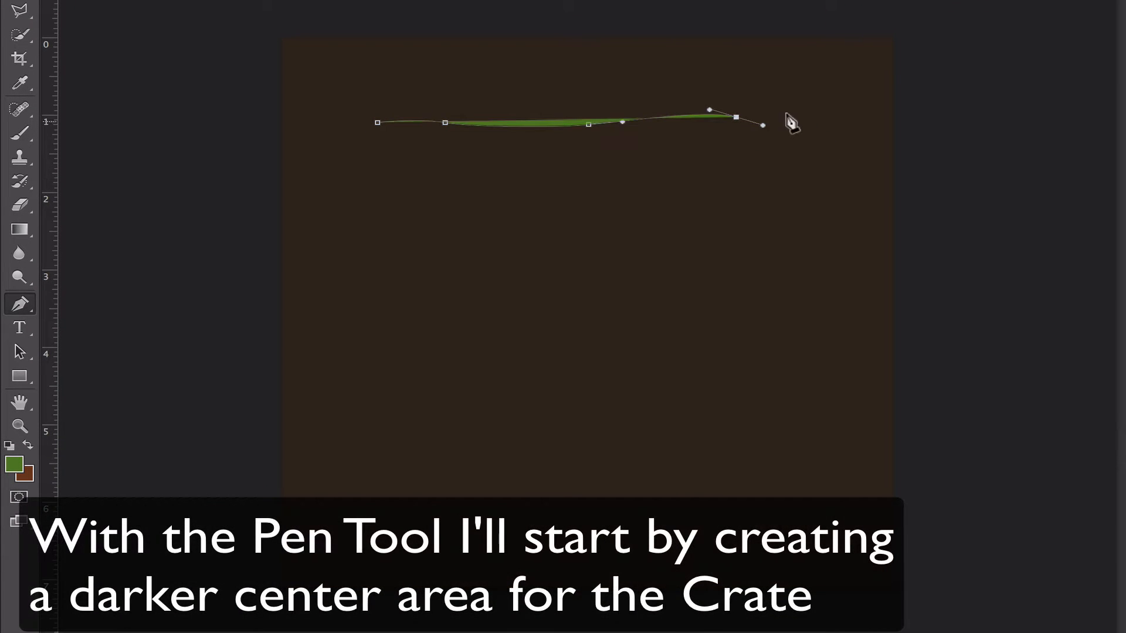
left_click(793, 120)
Trace the wavy right, lower and left edges of the crate's center shape with the Pen tool and close the path
left_click(801, 156)
left_click(797, 246)
left_click_drag(792, 400, 784, 425)
left_click_drag(795, 497, 799, 510)
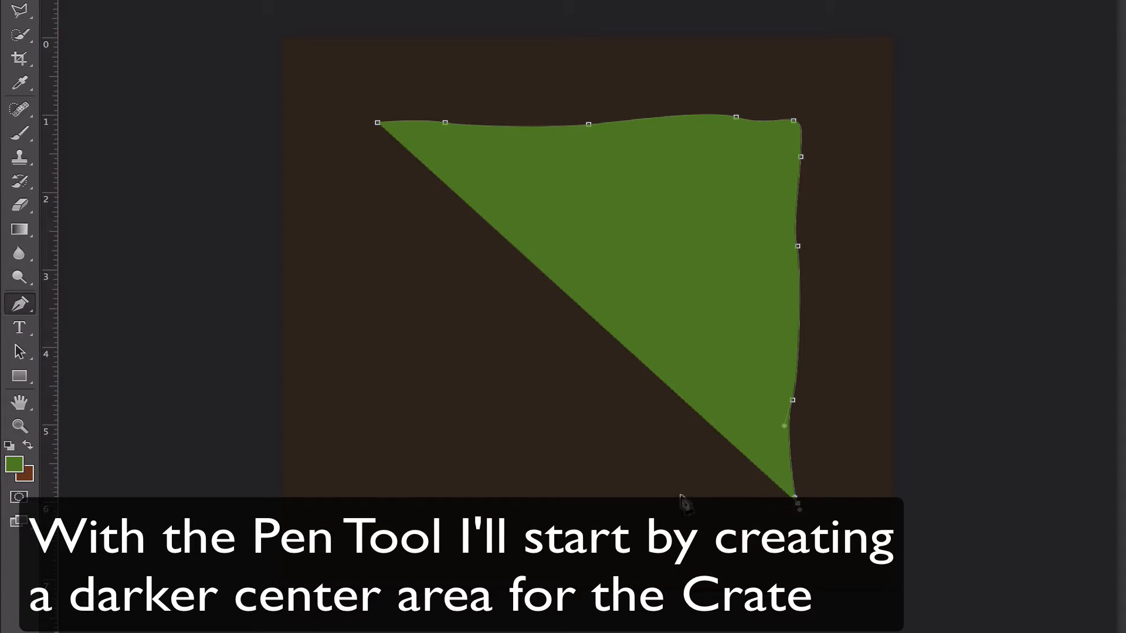
left_click(689, 503)
left_click(516, 506)
left_click(441, 503)
left_click(379, 496)
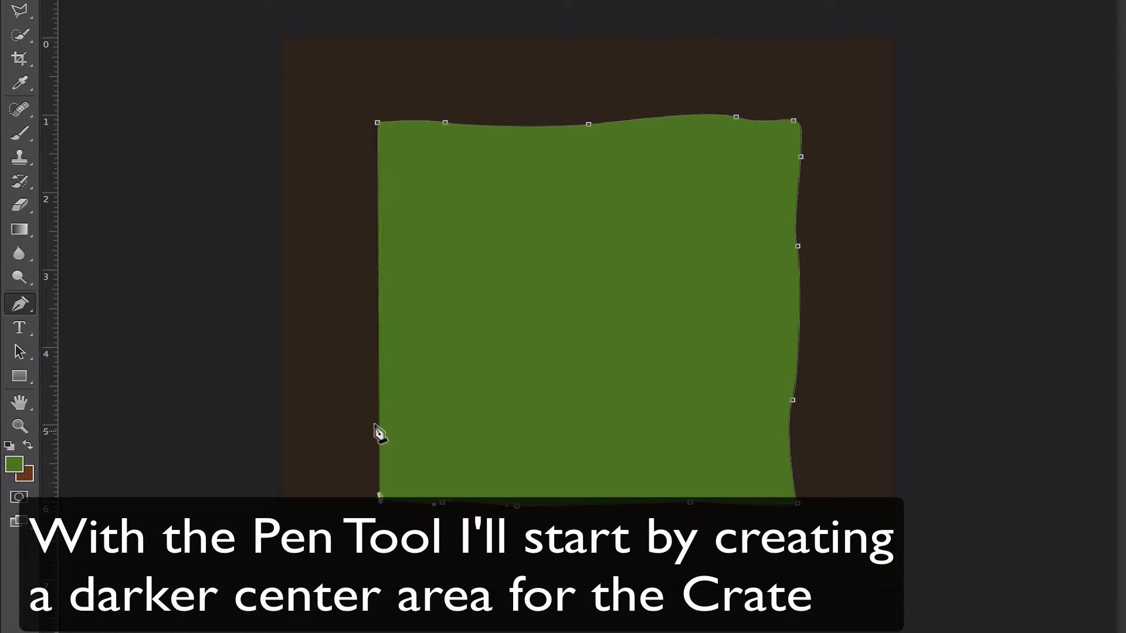
left_click_drag(376, 146, 374, 135)
left_click(377, 122)
Recolor the center shape a very dark brown and adjust the background fill to a reddish dark brown
double_click(1121, 176)
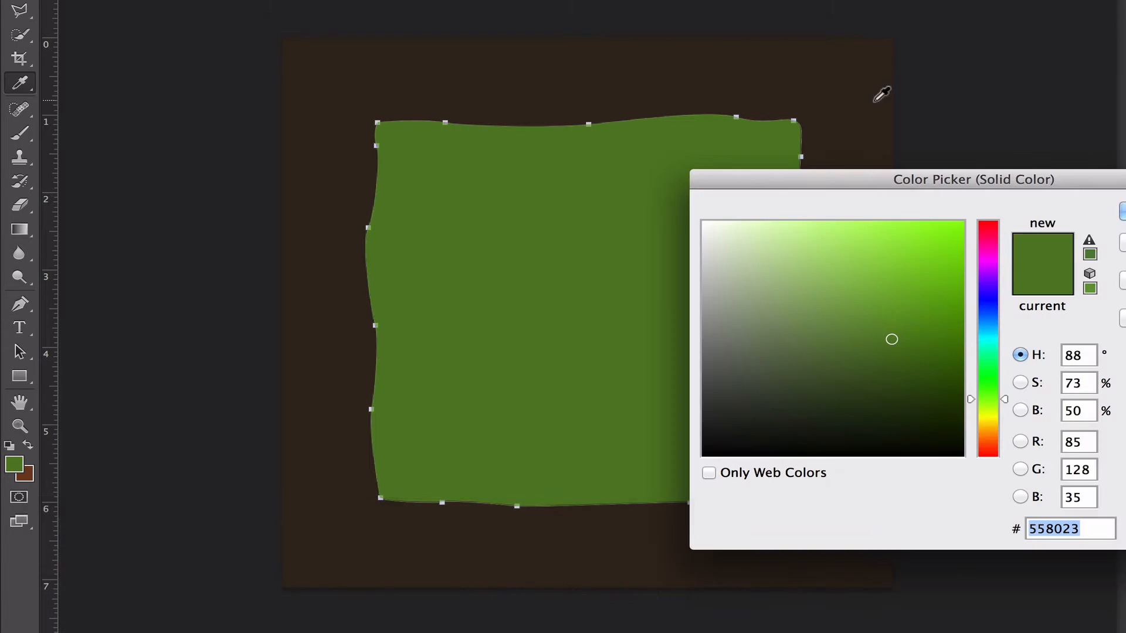
left_click(873, 101)
left_click(1122, 211)
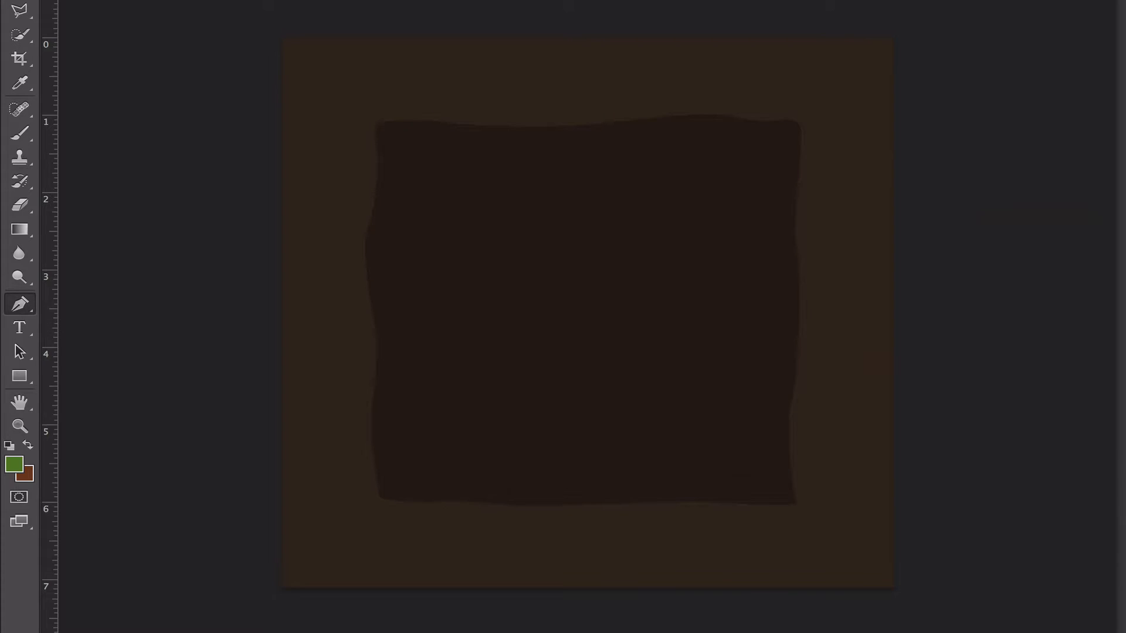
double_click(1121, 229)
key("Return")
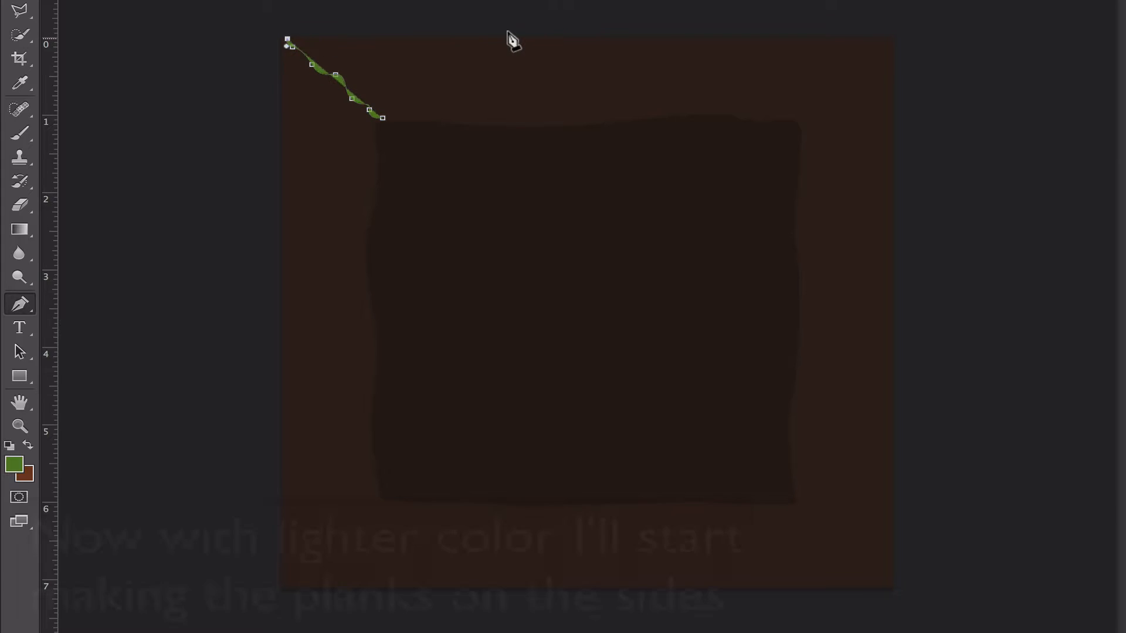
Draw the upper frame plank as a closed Pen shape across the canvas top, with jagged diagonal ends meeting the center area's corners
left_click_drag(299, 24, 336, 20)
left_click_drag(922, 31, 918, 36)
left_click_drag(889, 40, 862, 65)
left_click_drag(837, 78, 798, 121)
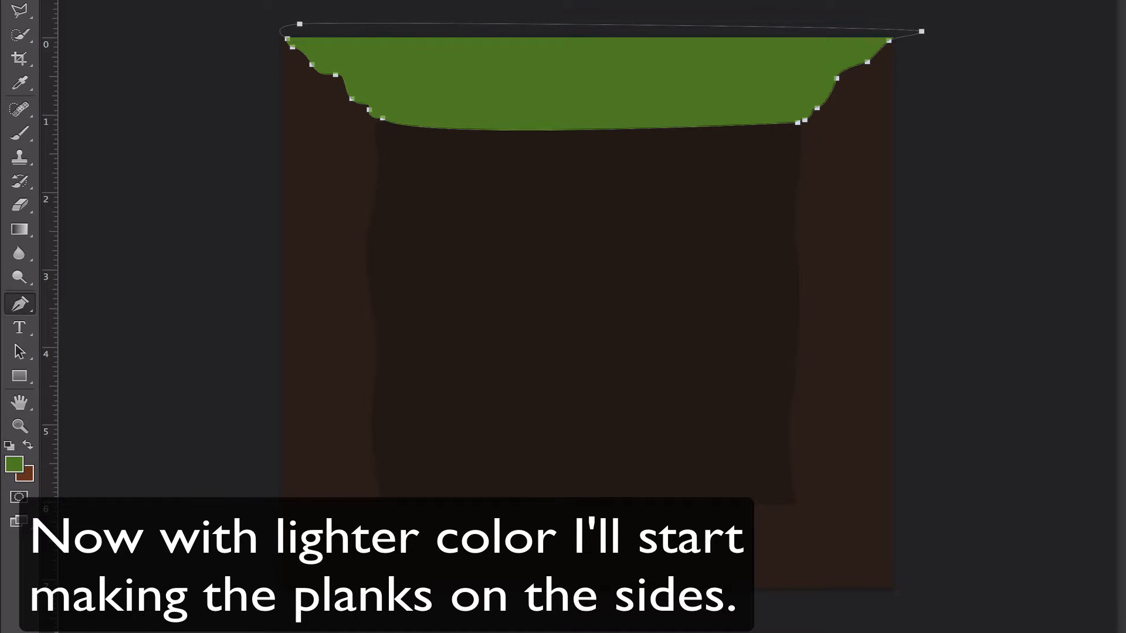
left_click_drag(727, 115, 698, 112)
left_click(383, 118)
Color the upper plank a lighter brown near 3c2d1f, with its hue shifted slightly
left_click(827, 412)
left_click_drag(827, 412, 826, 399)
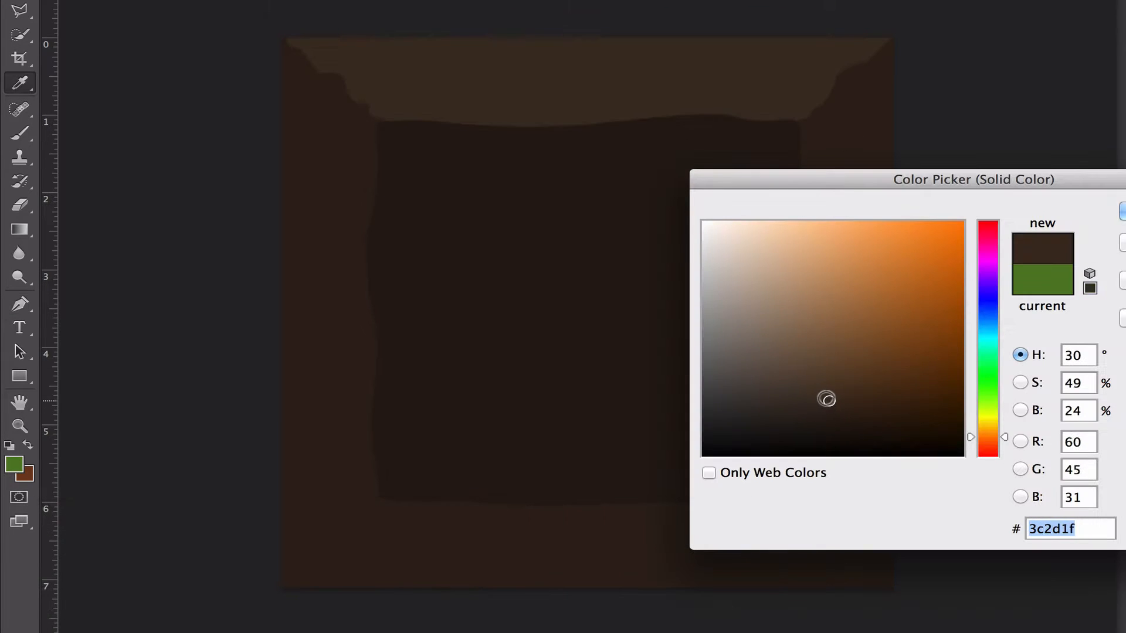
left_click_drag(995, 438, 990, 444)
key("Return")
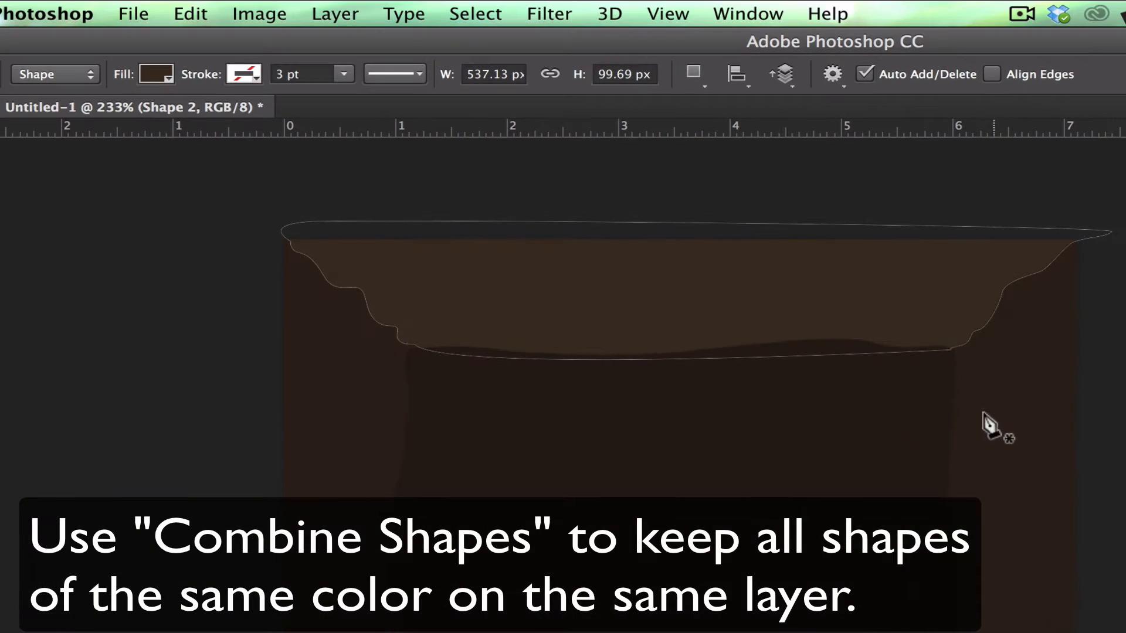
Set the path operation to Combine Shapes and draw the right frame plank with jagged ends on the same layer
left_click(700, 82)
left_click(780, 113)
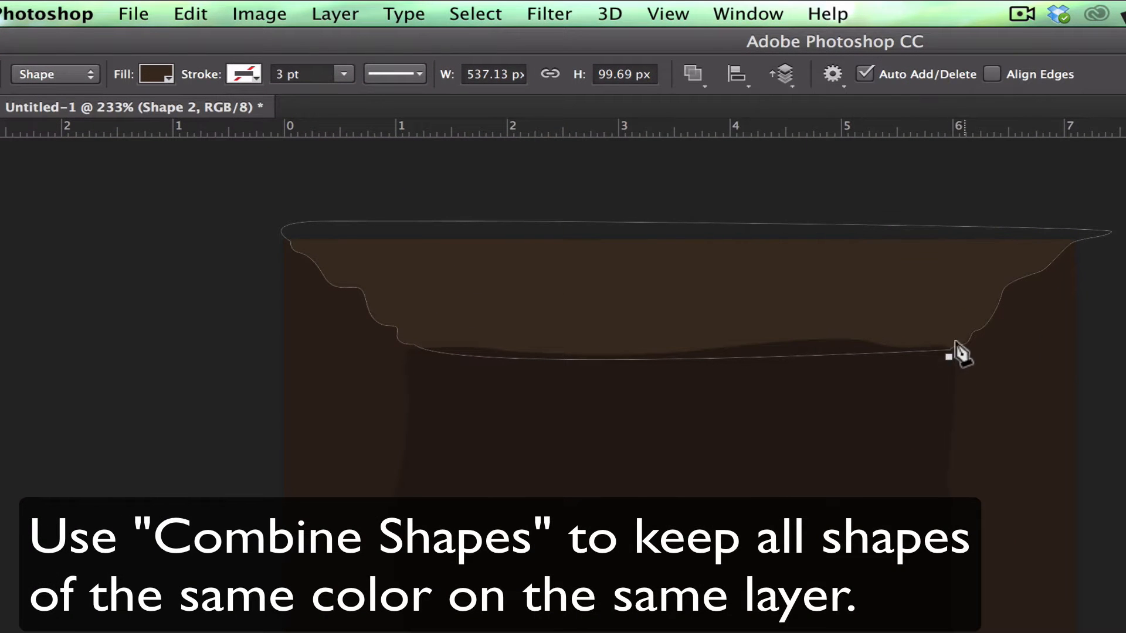
left_click_drag(1055, 264, 1108, 220)
left_click(1082, 254)
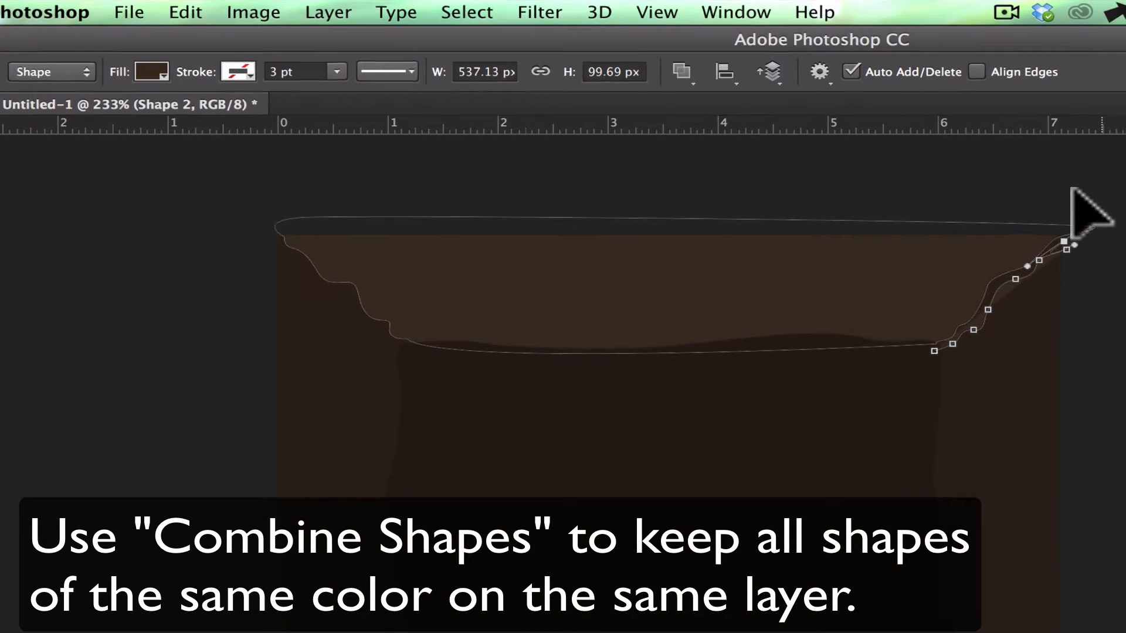
left_click_drag(1093, 298, 1092, 311)
left_click(671, 615)
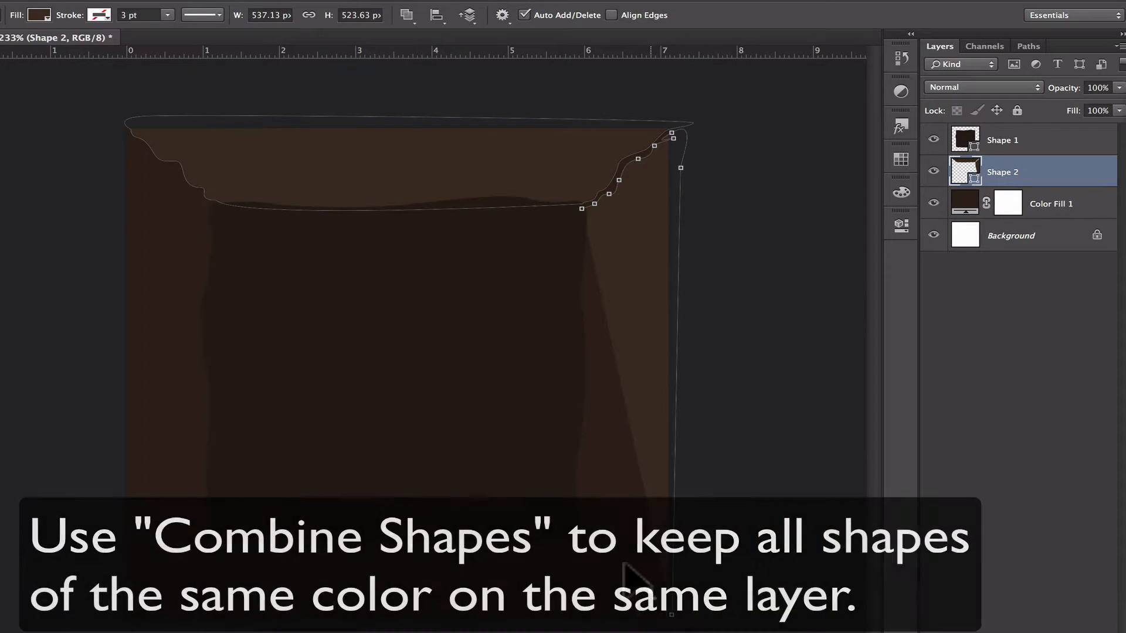
mouse_move(650, 591)
left_mouse_down()
mouse_move(628, 561)
mouse_move(600, 556)
left_mouse_up()
left_click_drag(590, 543, 586, 534)
left_click(581, 207)
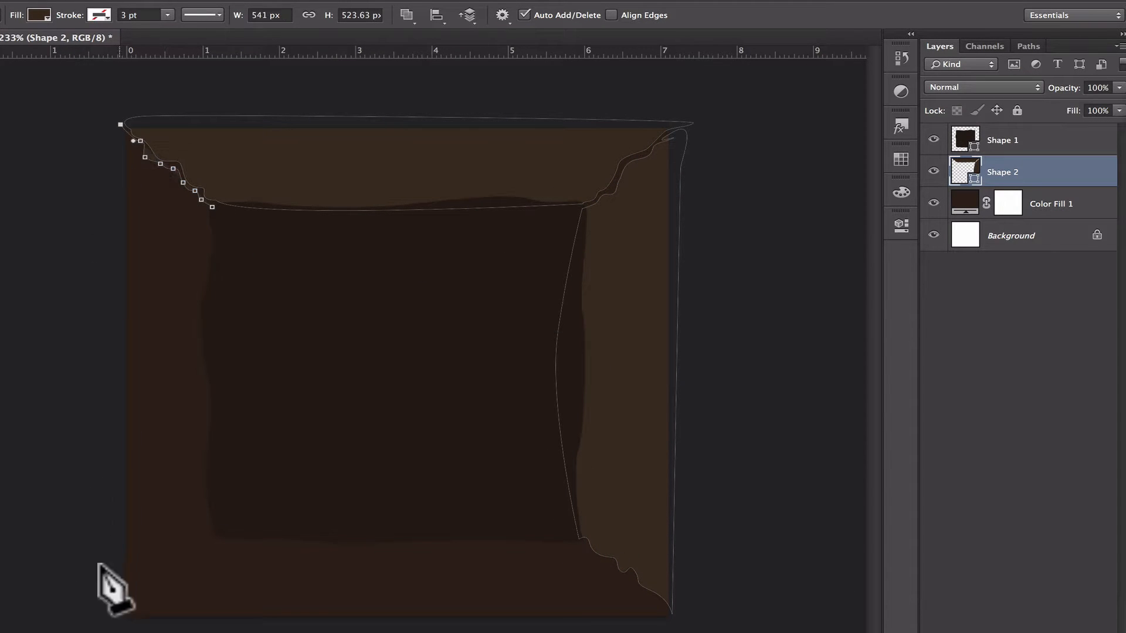
Draw the left frame plank's outer edge and jagged lower end with the Pen tool on the same shape layer
left_click(111, 615)
left_click(119, 623)
left_click_drag(136, 597, 143, 591)
left_click(157, 564)
left_click(168, 564)
left_click(176, 554)
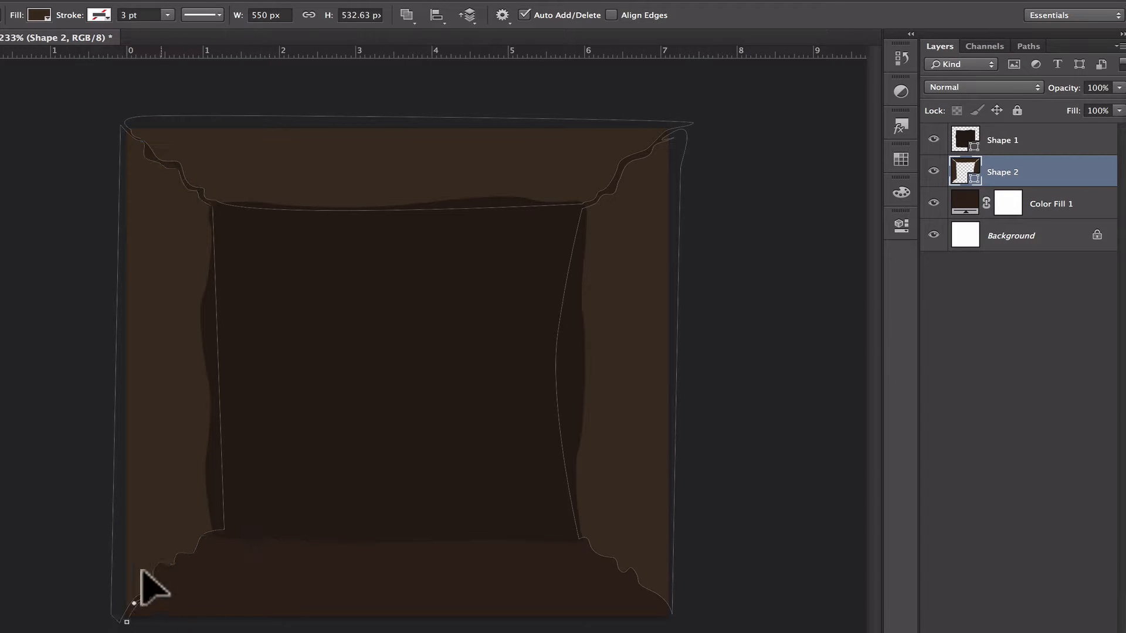
Draw the lower frame plank between the left and right planks as a closed combined shape and deselect the layer
left_click_drag(381, 505, 463, 528)
left_click(577, 544)
left_click(597, 559)
left_click(615, 580)
left_click(621, 592)
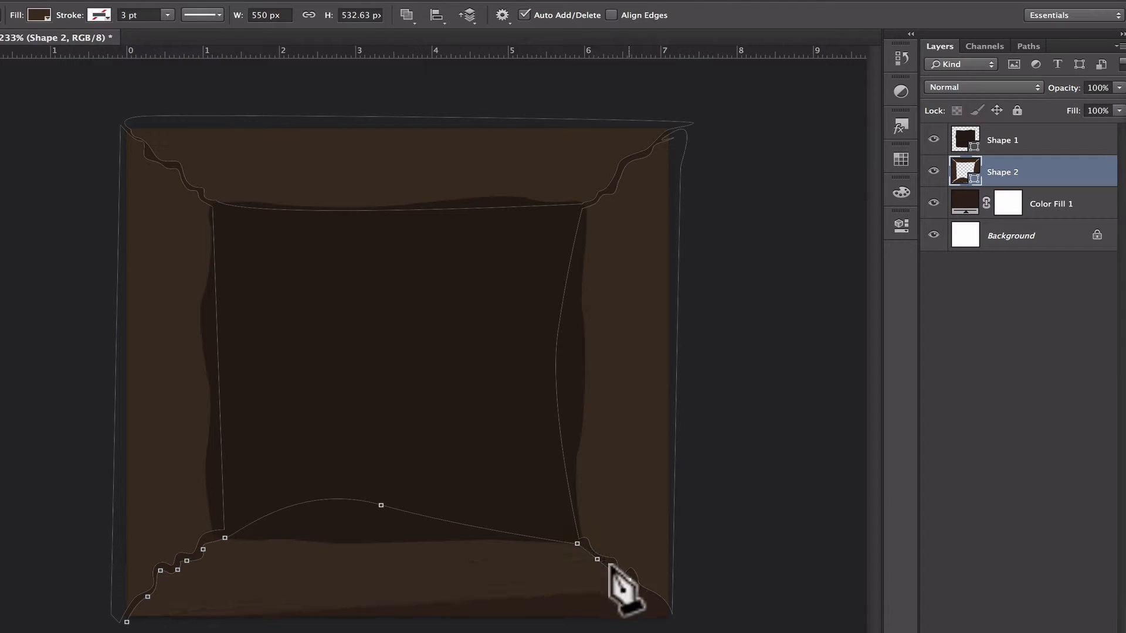
left_click_drag(629, 581, 634, 589)
left_click_drag(646, 597, 678, 630)
left_click(112, 611)
left_click(1096, 458)
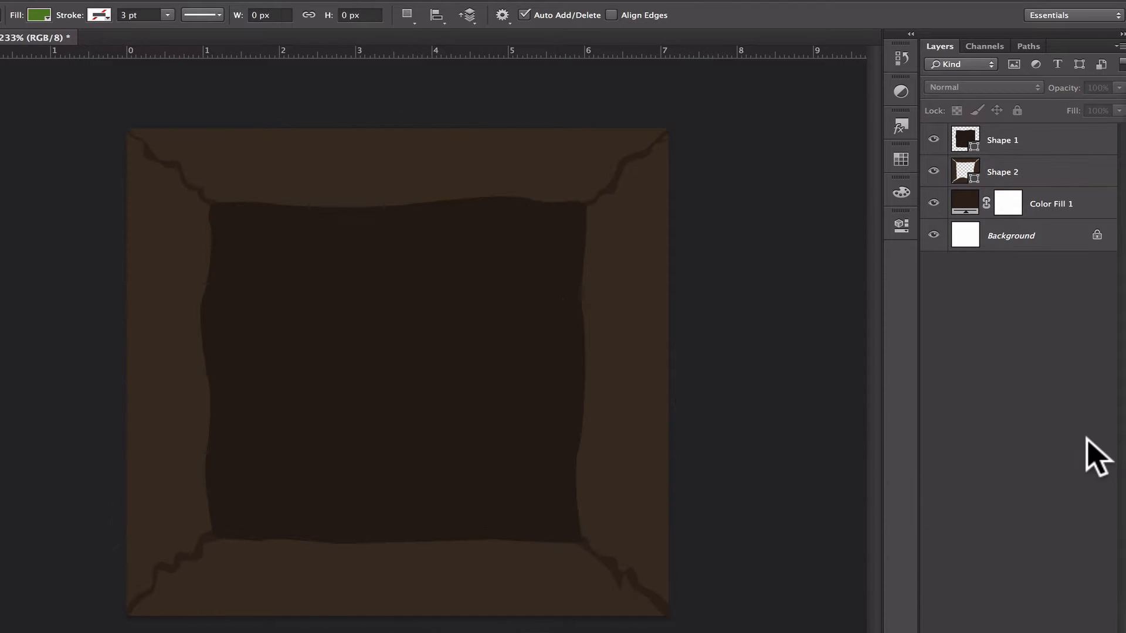
Draw a diagonal plank from the center area's upper left to its lower right corner on a new layer and color it 3d2e20
left_click(197, 231)
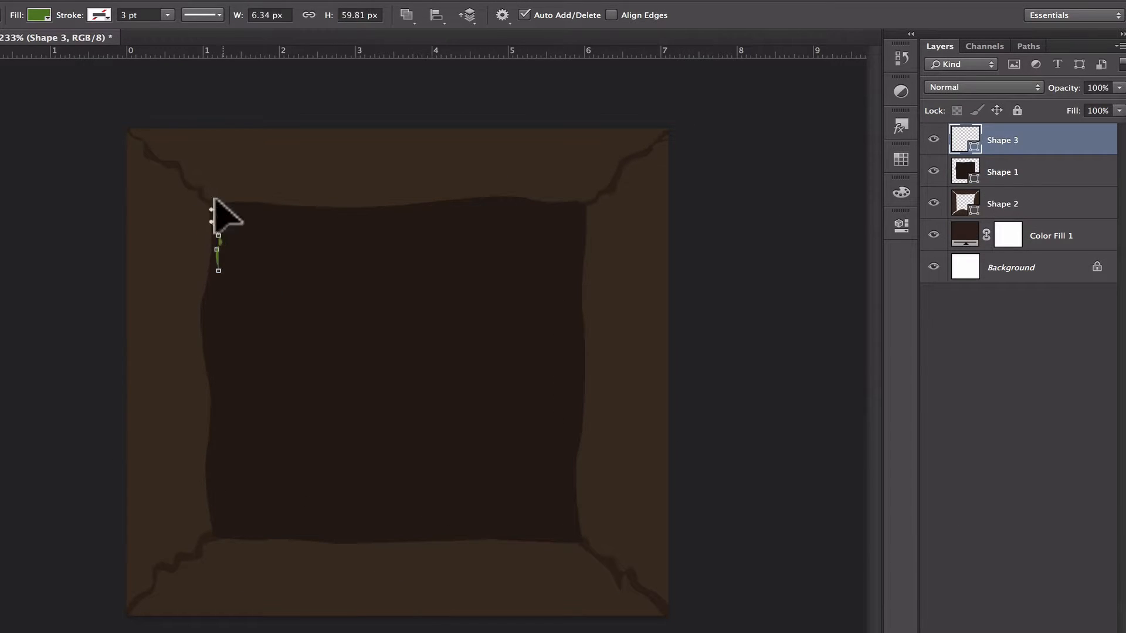
left_click_drag(319, 253, 343, 273)
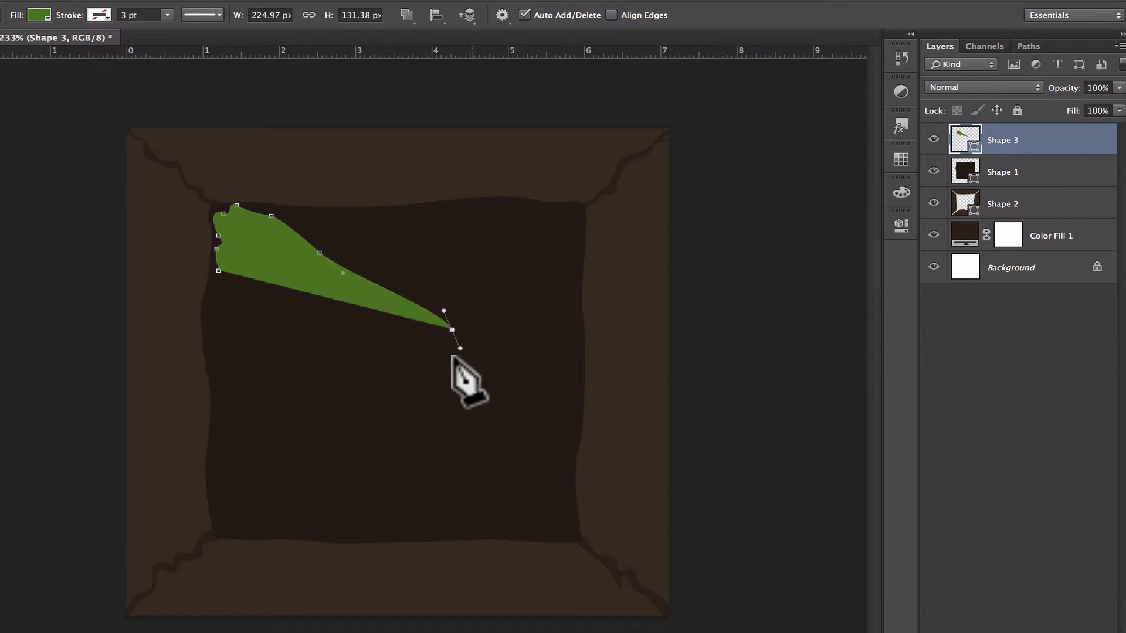
left_click_drag(486, 399, 499, 408)
left_click_drag(559, 467, 551, 529)
left_click(572, 493)
left_click_drag(530, 527, 471, 511)
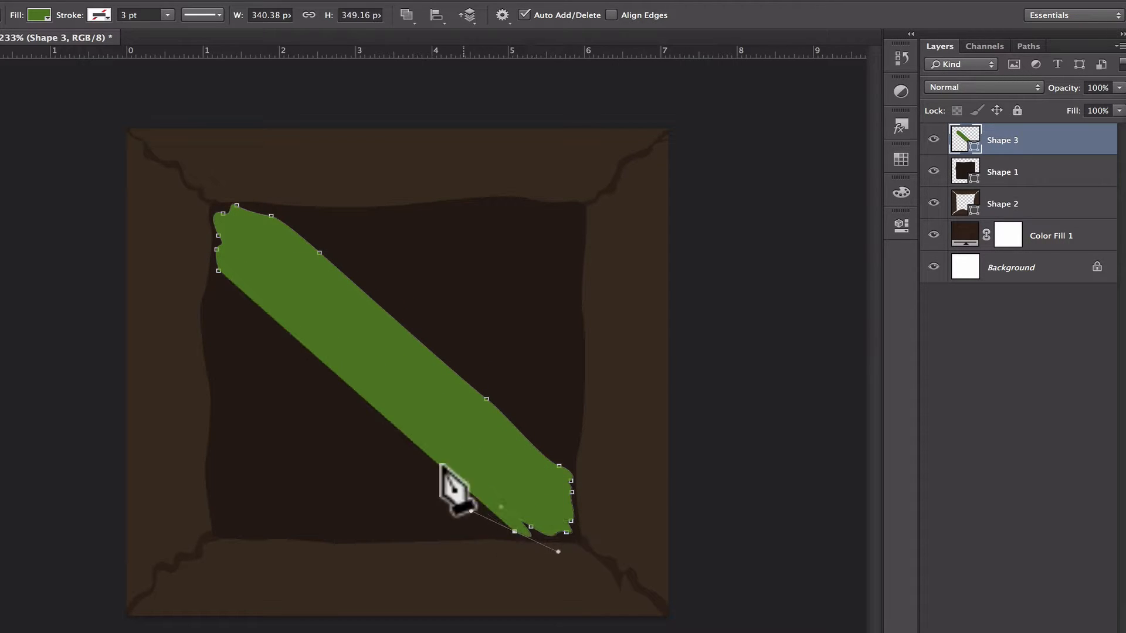
double_click(964, 139)
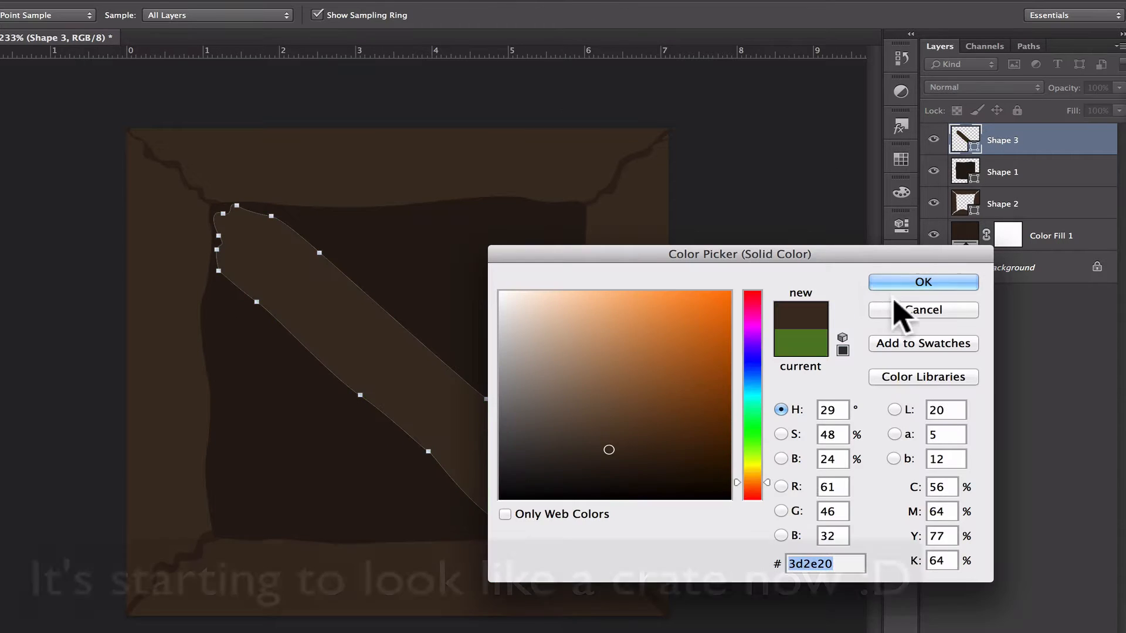
left_click(915, 285)
Draw a vertical plank with jagged ends along the left side of the center area and place it on its own shape layer
left_click(1006, 172)
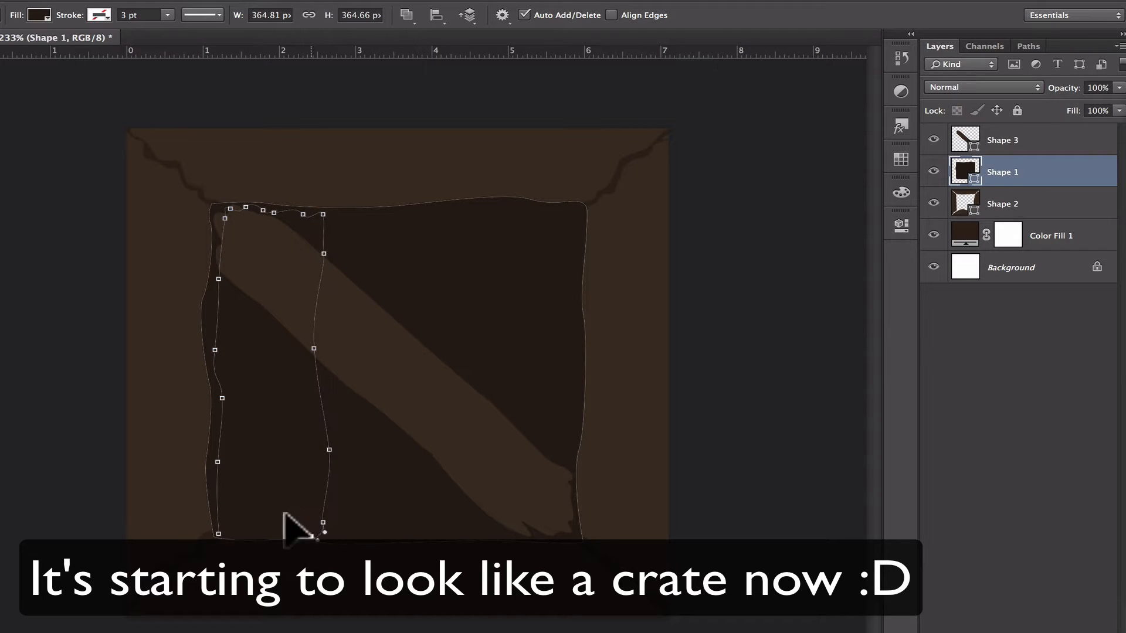
left_click_drag(294, 536, 287, 537)
left_click_drag(274, 531, 268, 532)
left_click_drag(259, 537, 212, 530)
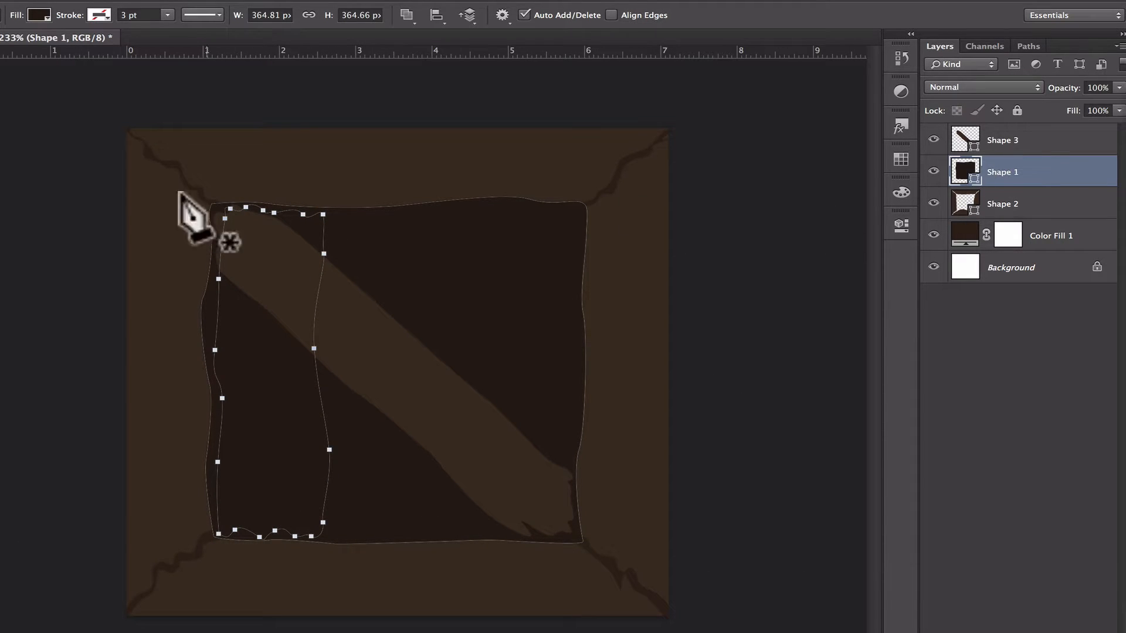
key("a")
left_click(1042, 581)
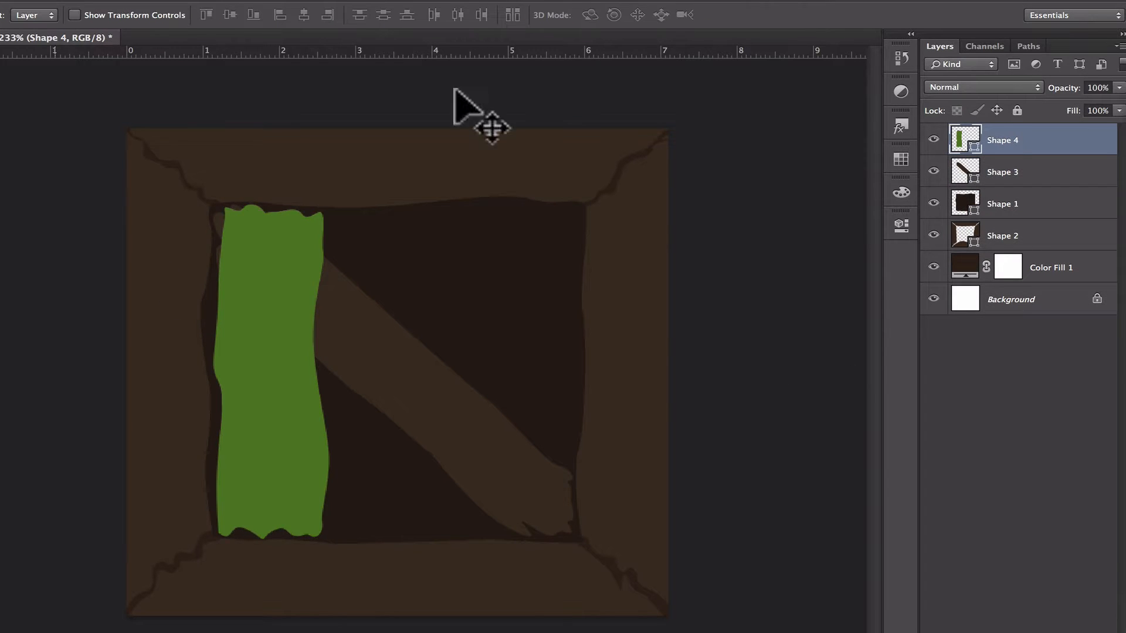
Move the vertical plank's layer beneath the diagonal plank's layer and color it slightly lighter brown than the center area
left_click_drag(1005, 141, 1015, 173)
double_click(965, 170)
left_click(615, 459)
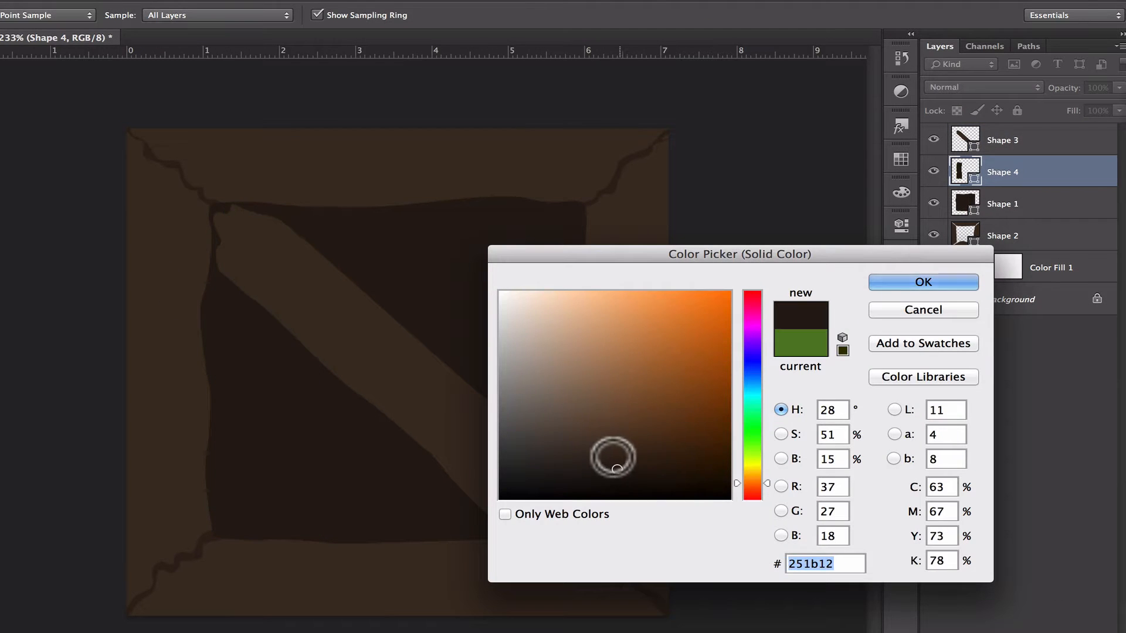
left_click_drag(628, 462, 631, 459)
left_click(916, 283)
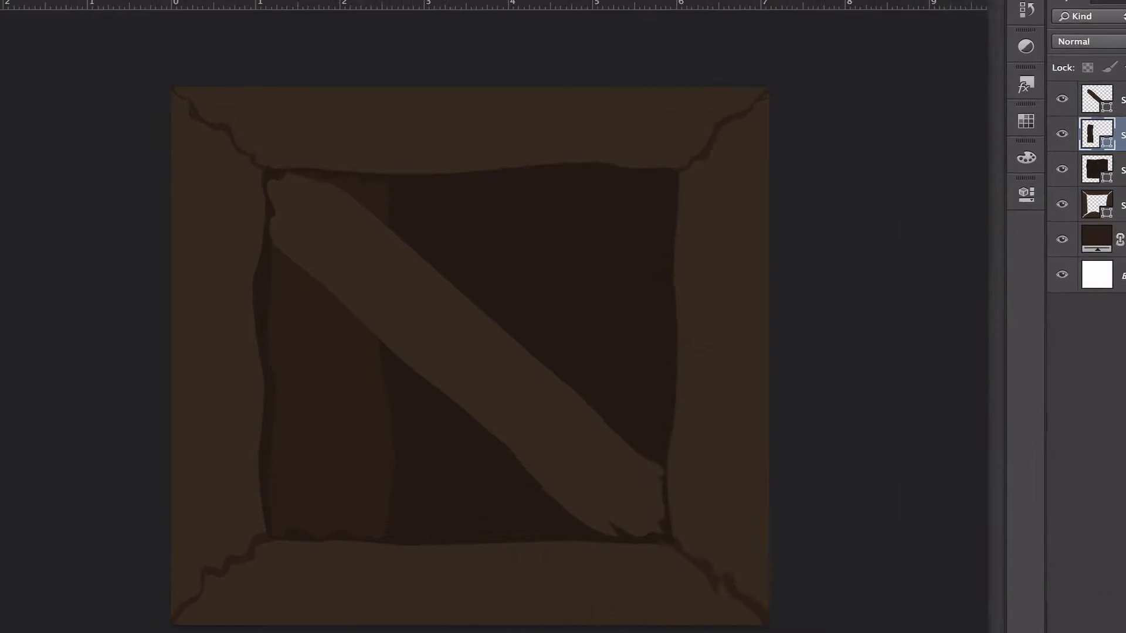
Delete the stray line path inside the vertical plank using the Path Selection tool
left_click(29, 334)
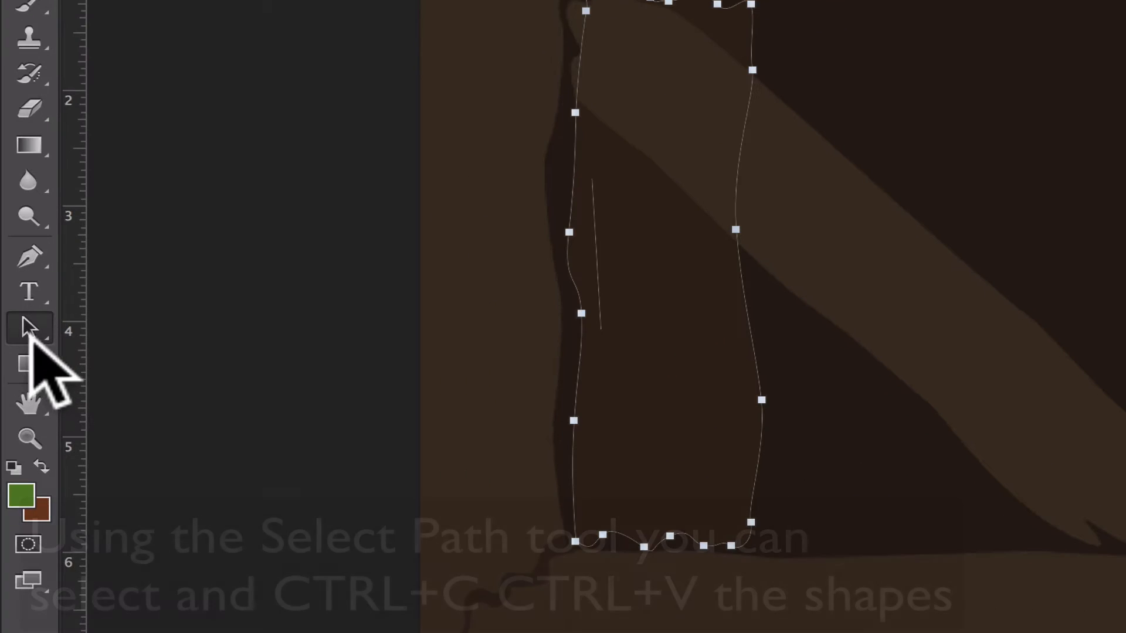
left_click(596, 282)
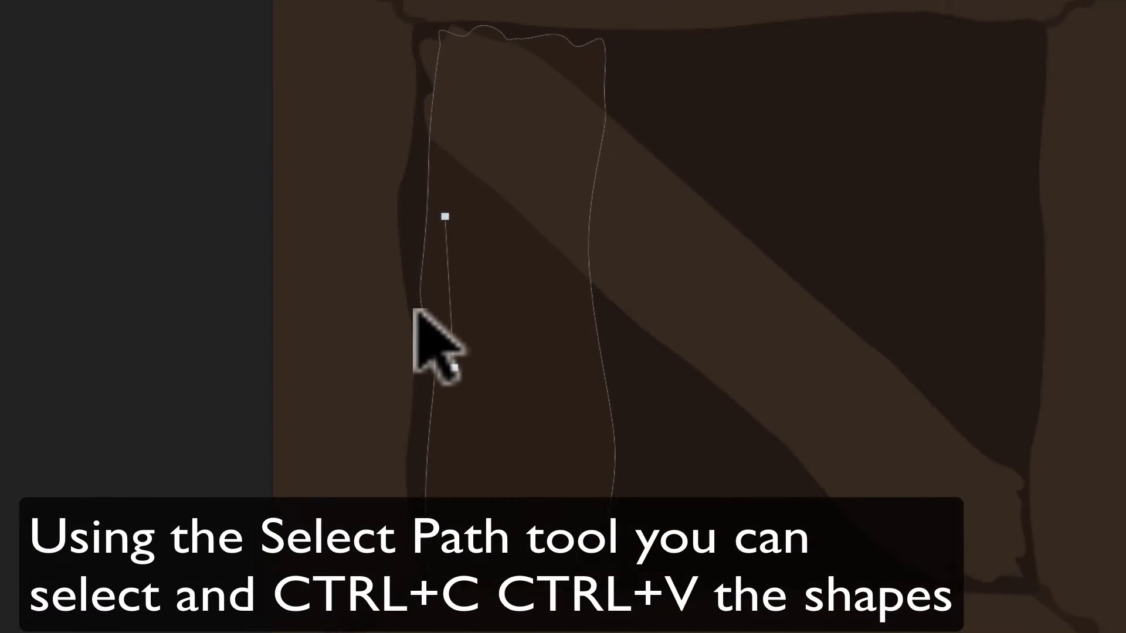
key("BackSpace")
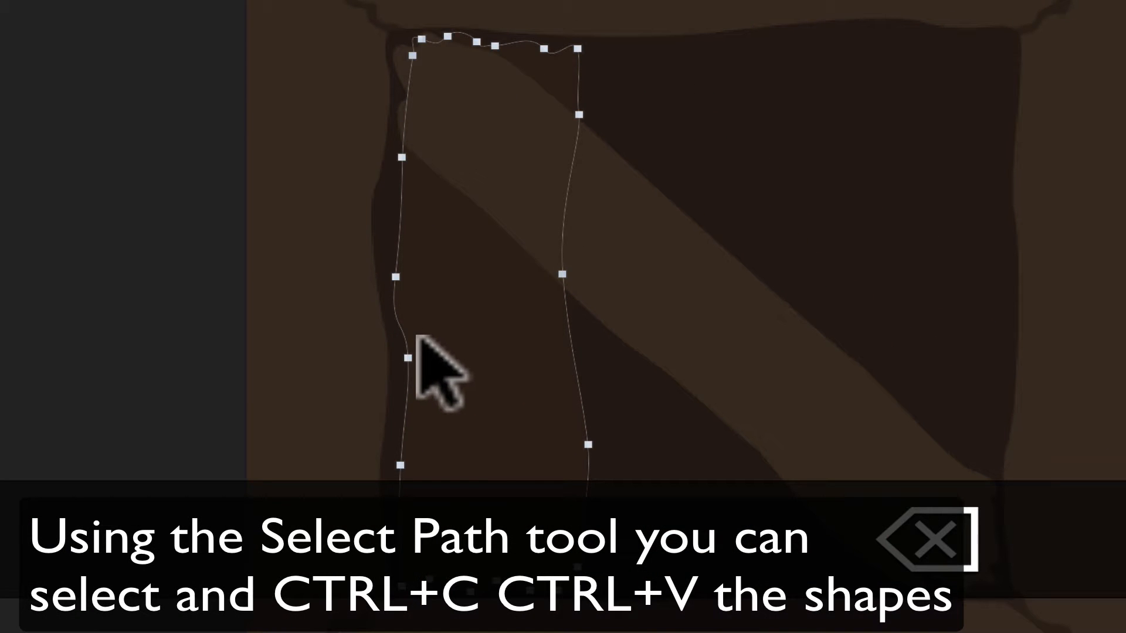
Duplicate the vertical plank's path on the same layer and shift the copy right beside the original
key("super+c")
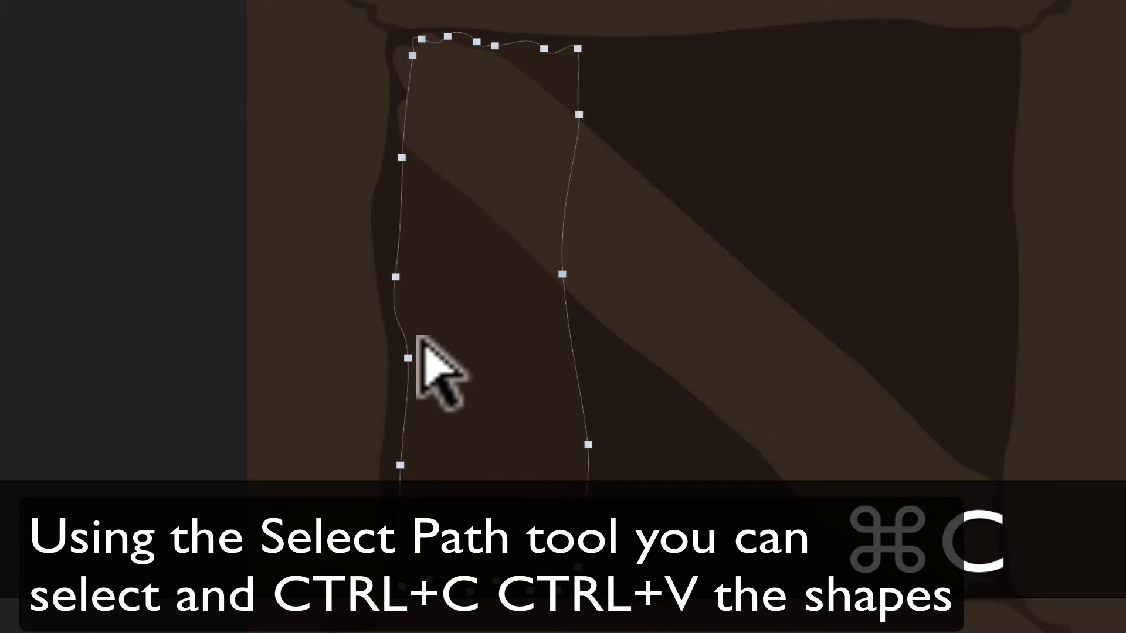
key("super+v")
key("shift+Right")
key("shift+Right")
key("shift+Right")
key("shift+Right")
key("shift+Right")
key("shift+Right")
key("shift+Right")
key("shift+Right")
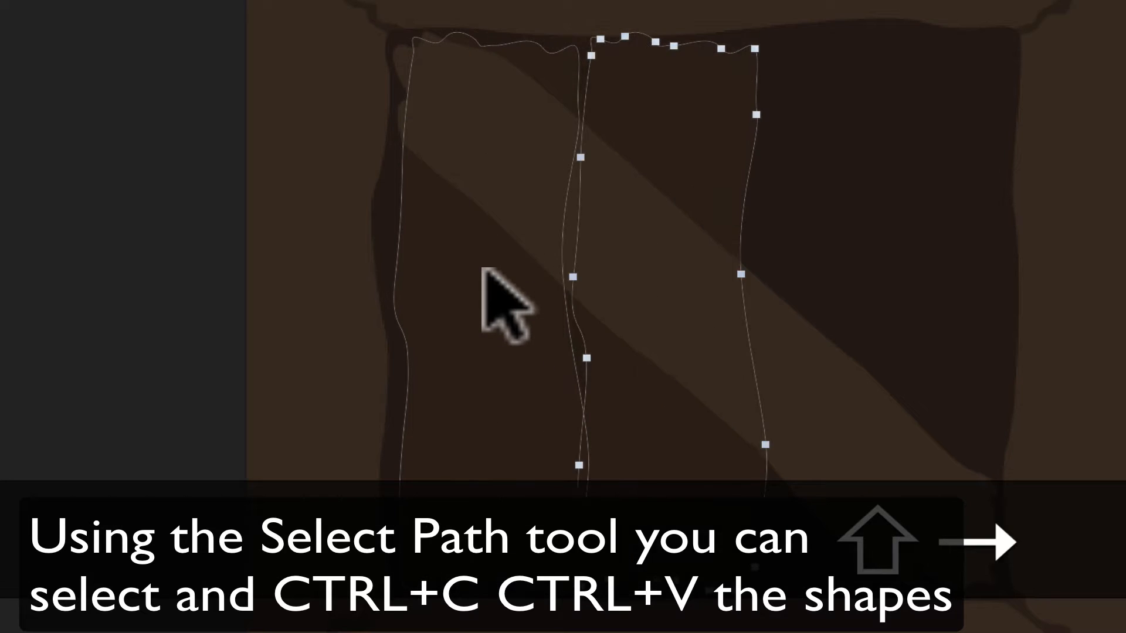
key("Down")
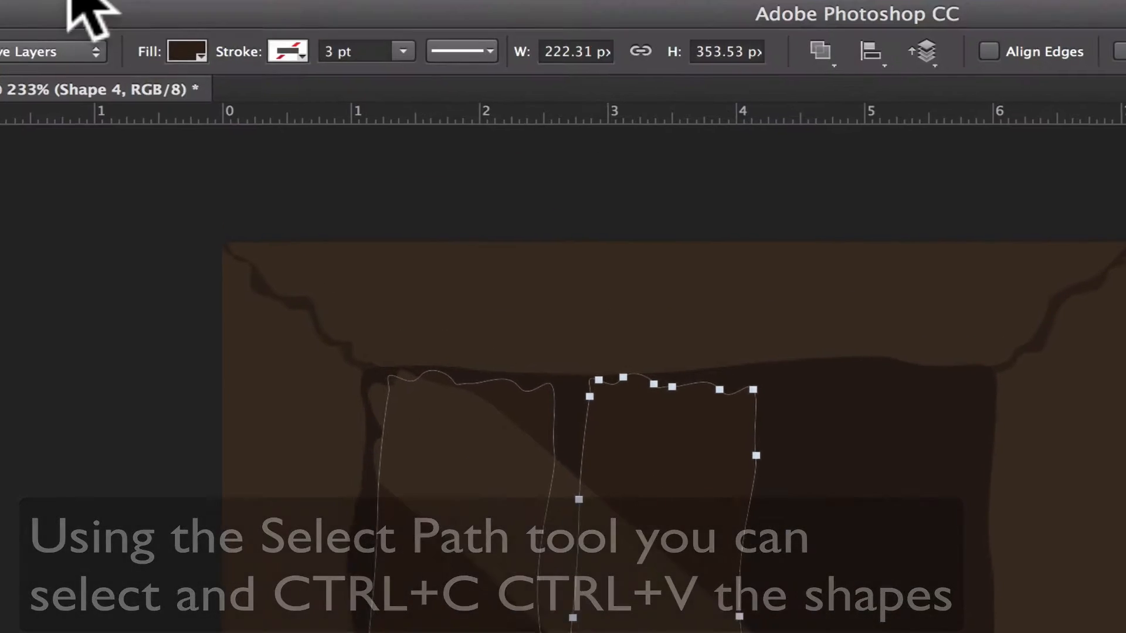
Flip the duplicated plank's path vertically so it differs from the first plank
left_click(115, 13)
mouse_move(238, 465)
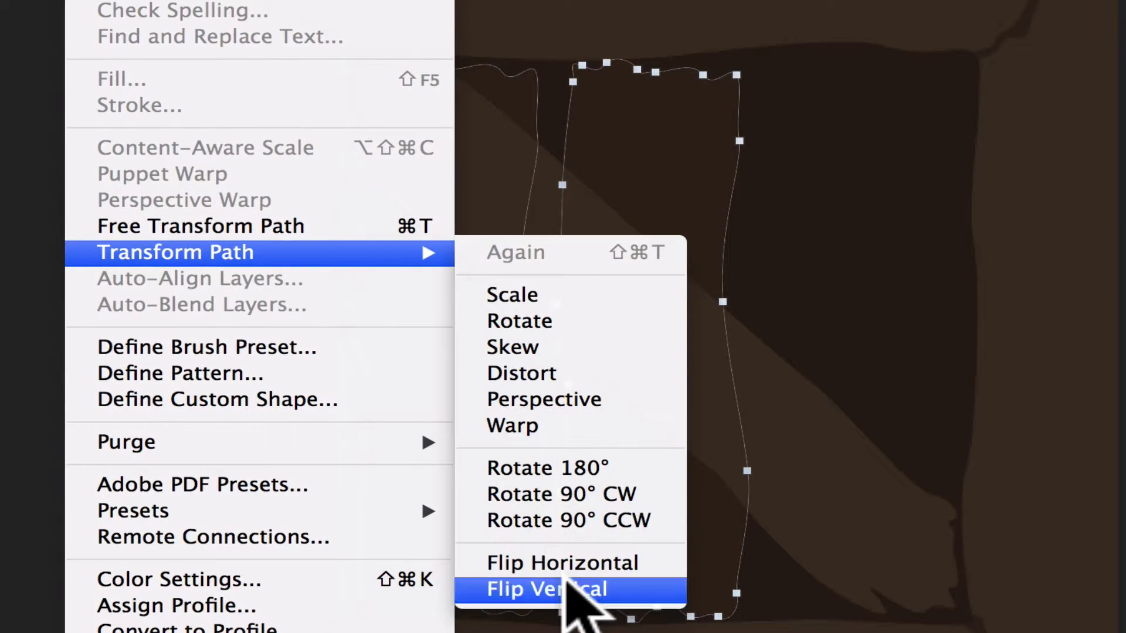
left_click(565, 589)
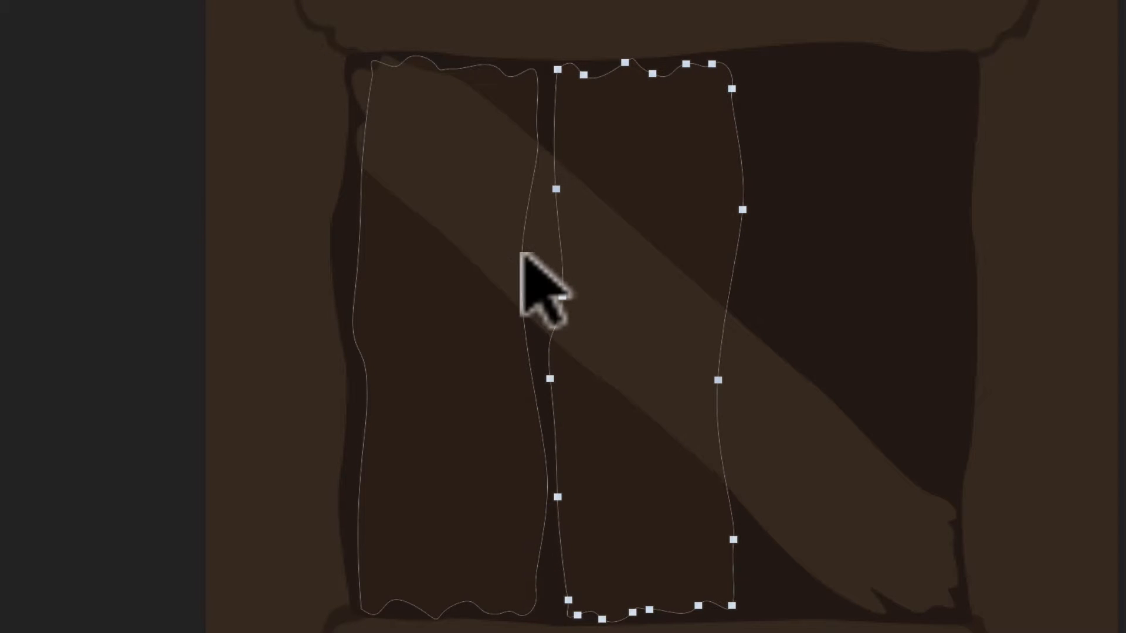
Duplicate the flipped plank's path and shift the copy right to form a third vertical plank
key("super+c")
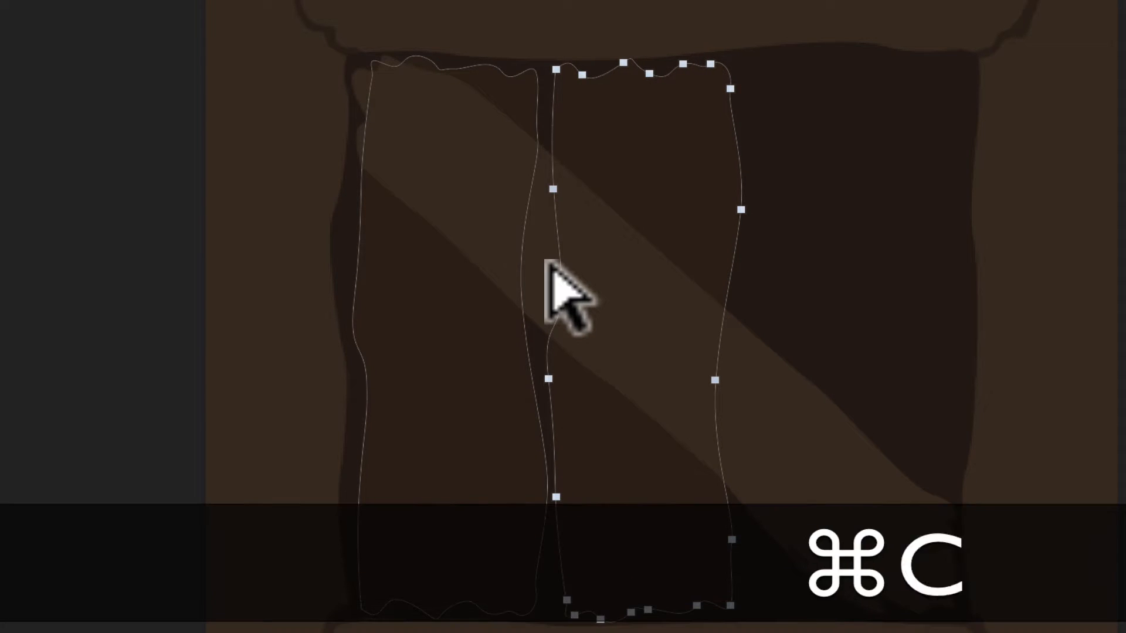
key("shift+super+v")
key("shift+super+Right")
key("shift+Right")
key("shift+Right")
key("shift+Right")
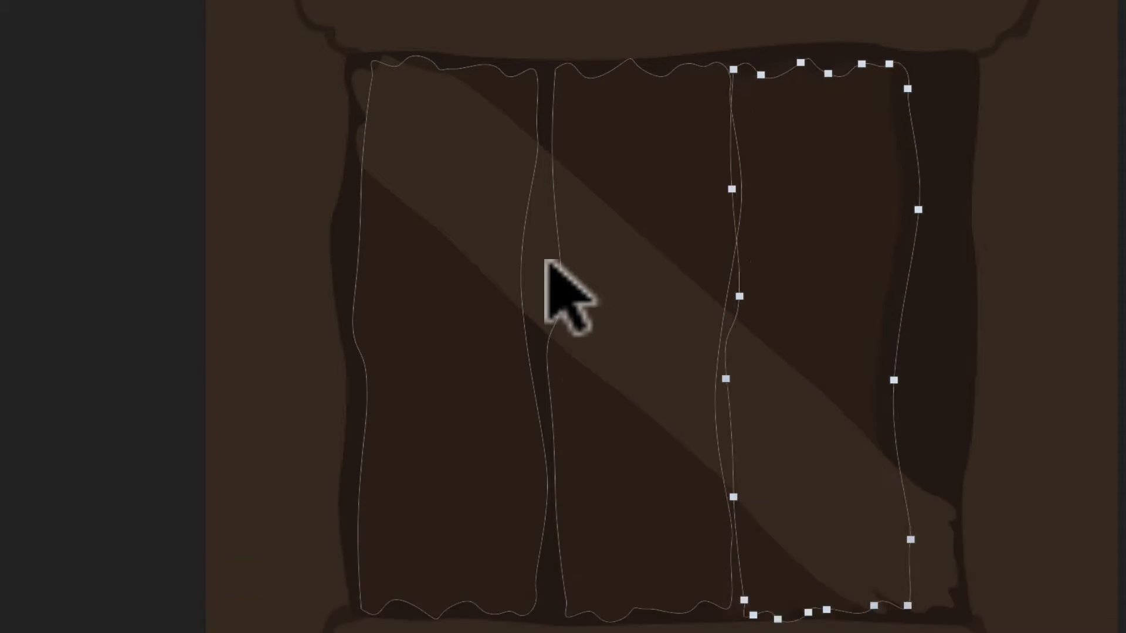
Flip the third vertical plank's path horizontally so its outline differs from the other two
left_click(94, 1)
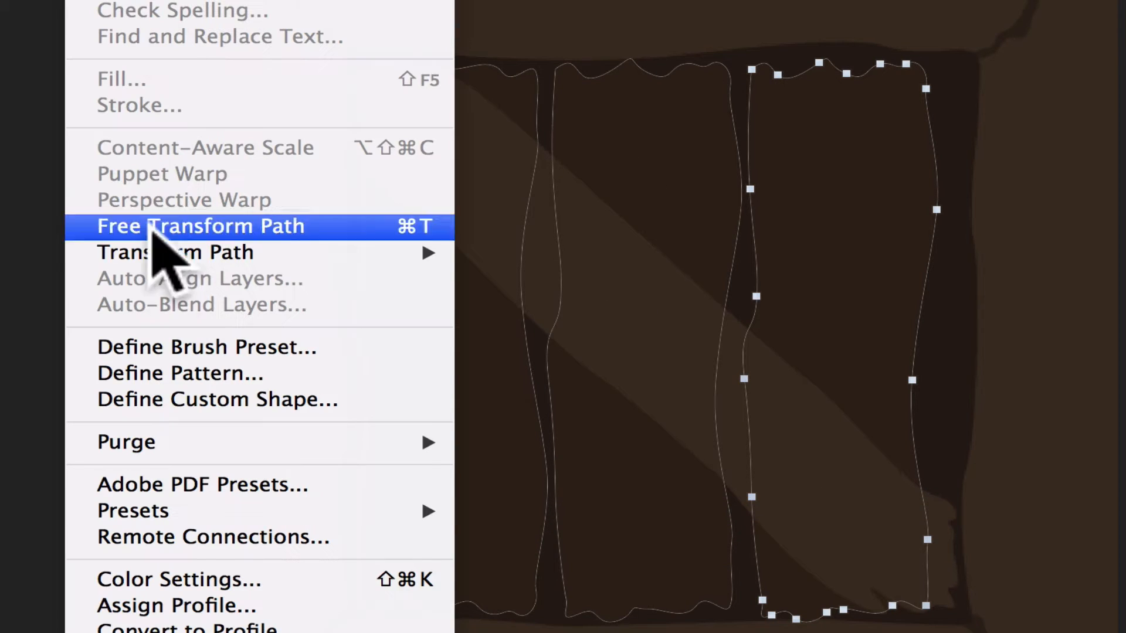
mouse_move(161, 249)
left_click(547, 554)
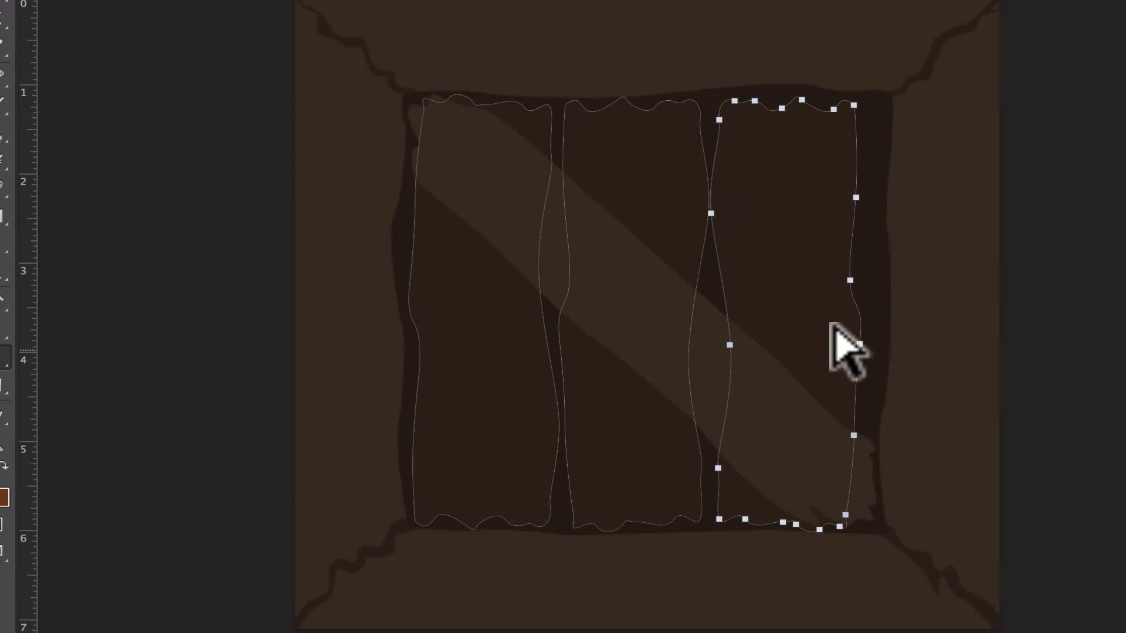
Select the lower points on the third plank's right edge and nudge them outward toward the crate frame
left_click_drag(807, 409, 802, 494)
key("Right")
key("Right")
key("Right")
key("Right")
key("Right")
key("Right")
key("Right")
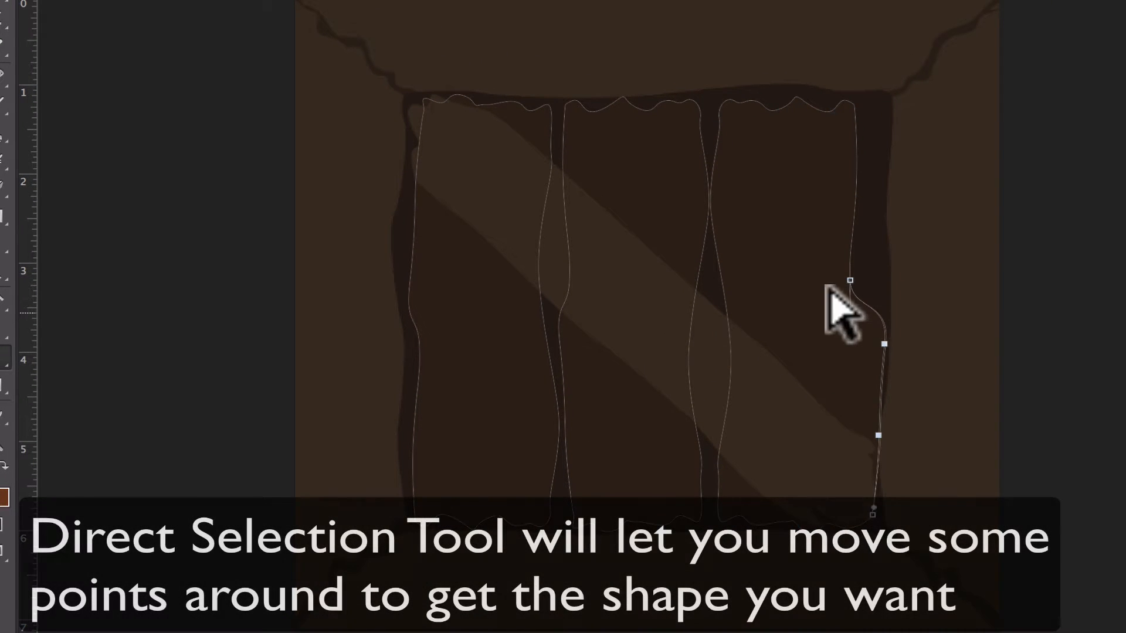
Adjust the remaining right-edge points of the third plank so the edge runs smoothly along the frame
left_click(850, 281)
left_click(856, 327)
key("Delete")
key("super+z")
left_click(865, 329)
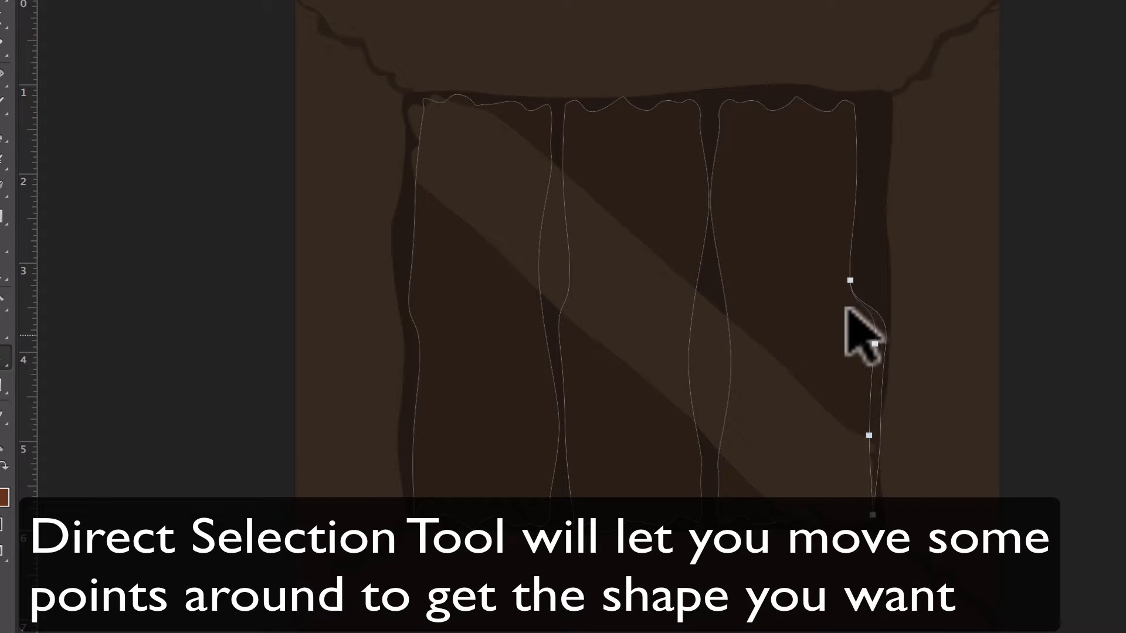
left_click_drag(849, 280, 843, 114)
Move the facing edges of the middle and third planks right, leaving a narrow, even gap between them
left_click_drag(694, 83, 747, 546)
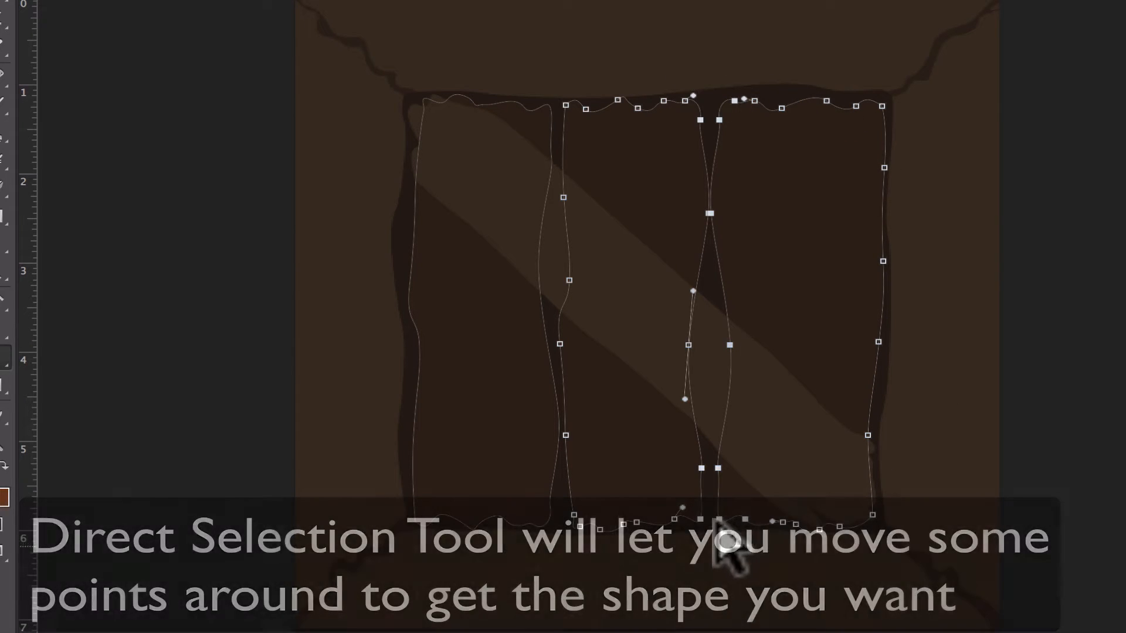
key("shift+Right")
left_click_drag(688, 345, 729, 342)
left_click(724, 213)
left_click(700, 101)
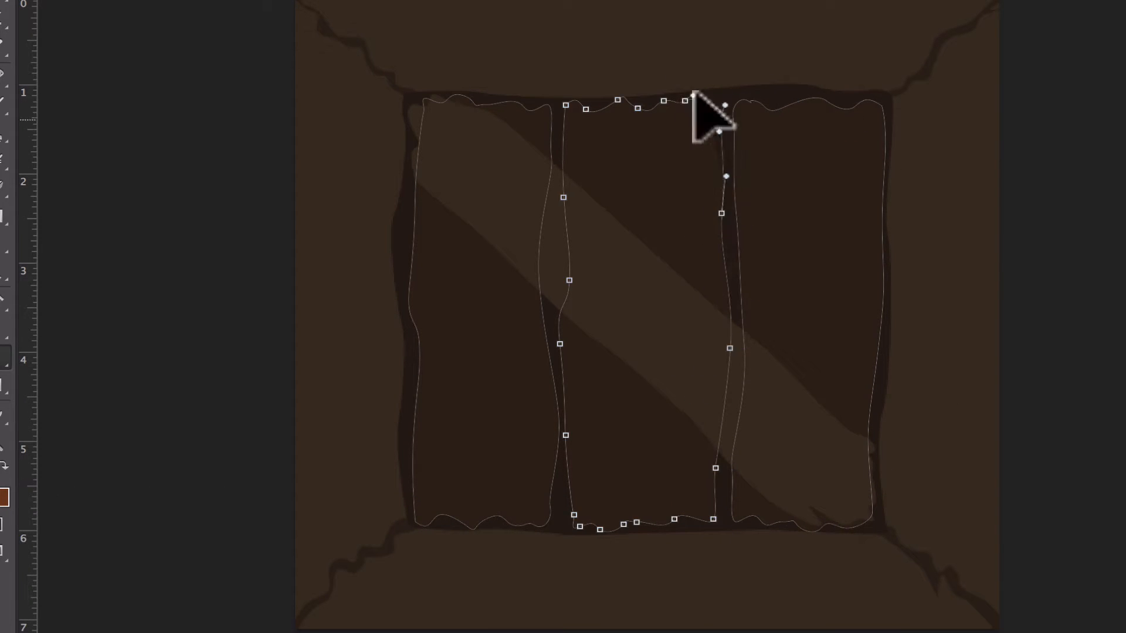
Reshape the middle plank's left edge by moving its points slightly to the right
left_click_drag(565, 436, 590, 434)
left_click_drag(560, 344, 582, 342)
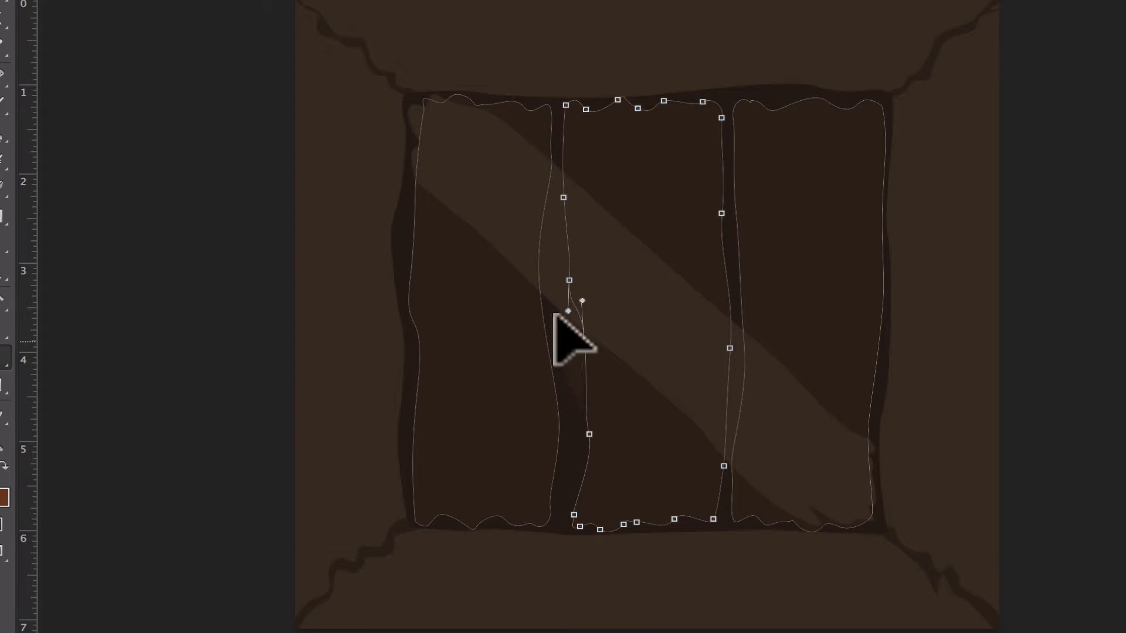
left_click_drag(574, 192, 580, 193)
Widen the first plank by moving its right-edge points toward the middle plank and fine-tune its left edge
left_click_drag(552, 155, 570, 153)
left_click_drag(538, 280, 571, 289)
left_click_drag(558, 412, 575, 420)
left_click_drag(551, 509, 563, 506)
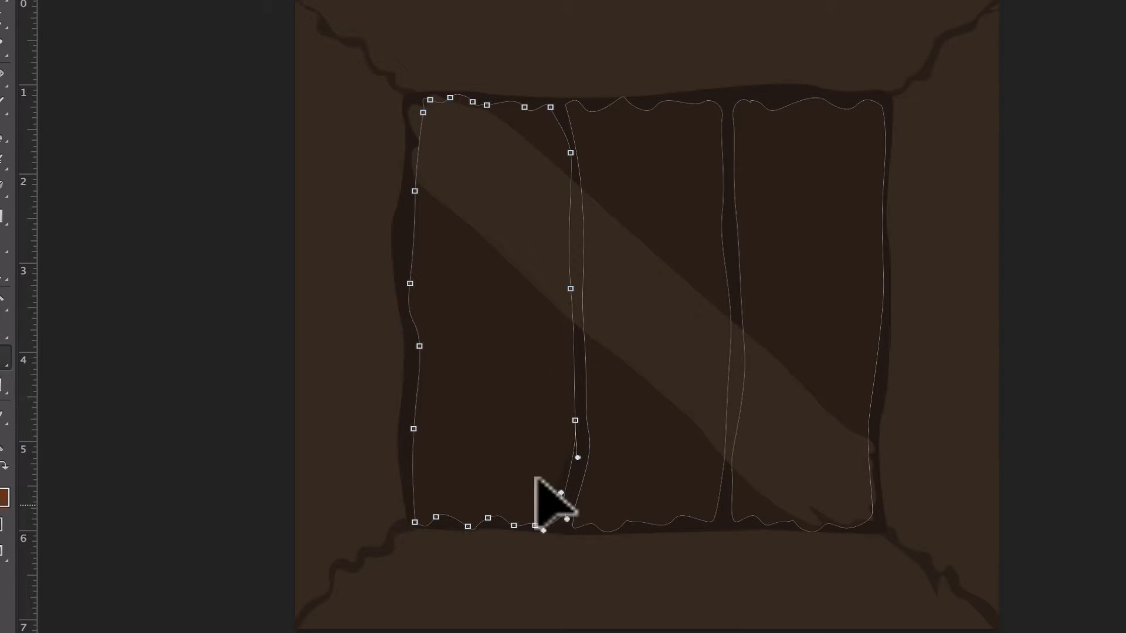
left_click_drag(413, 427, 418, 428)
left_click_drag(409, 286, 406, 259)
left_click_drag(415, 191, 413, 189)
key("Return")
Begin a new Pen shape along the top frame plank, tracing its left corner joint and continuing at the right corner
left_click(22, 303)
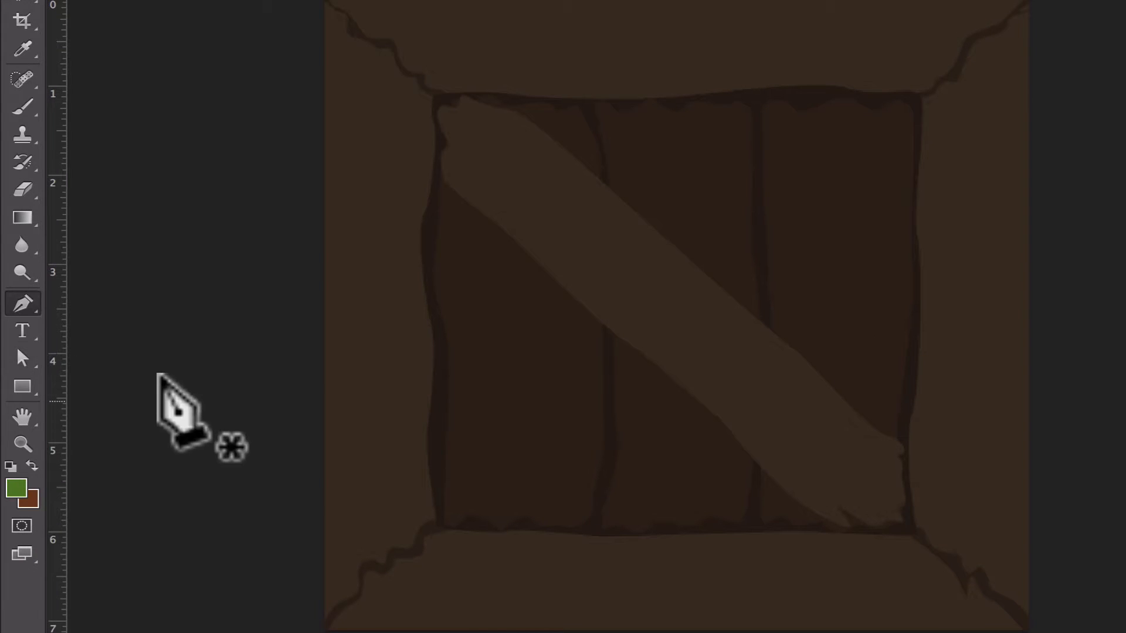
left_click(426, 90)
left_click_drag(430, 74, 440, 57)
left_click_drag(398, 52, 355, 8)
left_click(394, 34)
left_click(345, 0)
left_click_drag(336, 0, 347, 0)
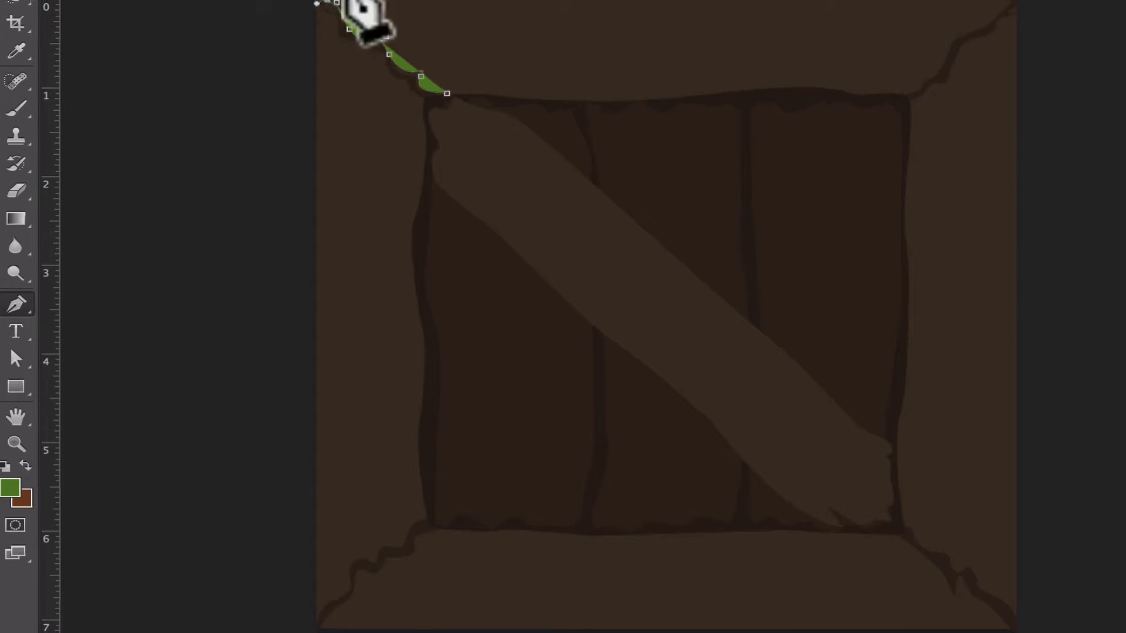
left_click(717, 58)
left_click_drag(700, 70, 686, 71)
left_click_drag(664, 89, 636, 91)
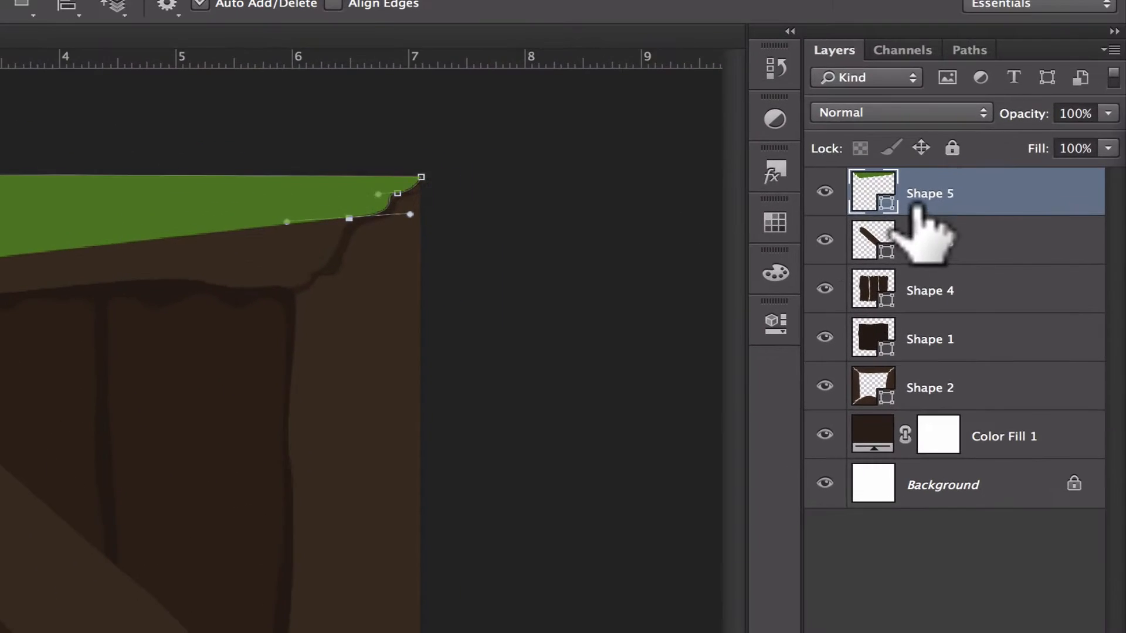
Move the Shape 5 layer directly above Shape 2 and clip it to that layer
left_click_drag(1071, 78, 1091, 179)
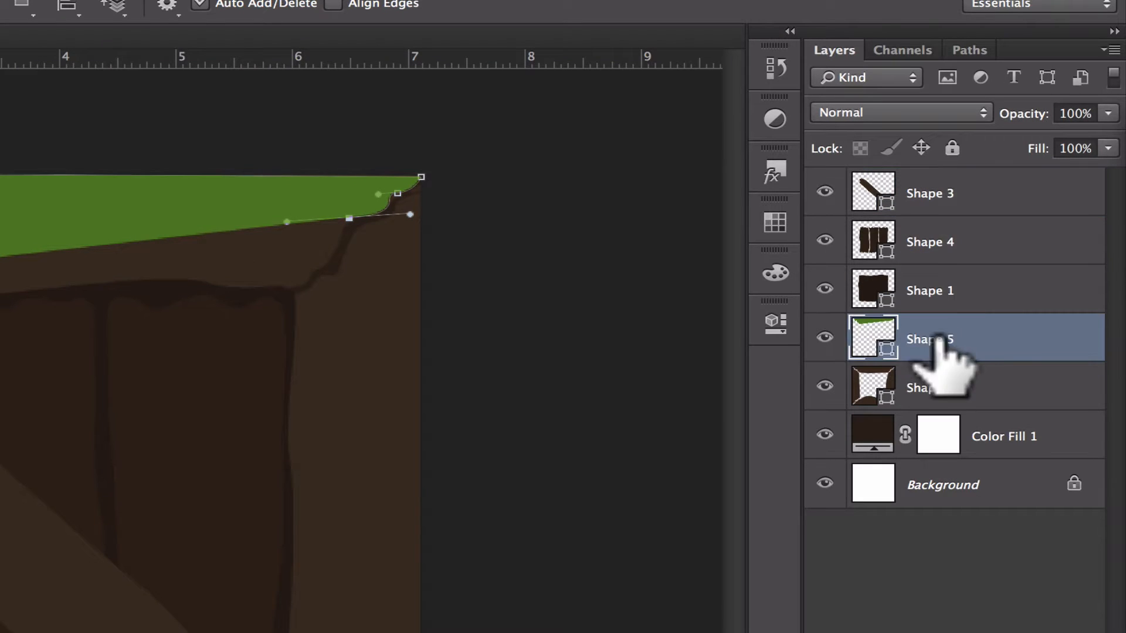
left_click(937, 360, "alt")
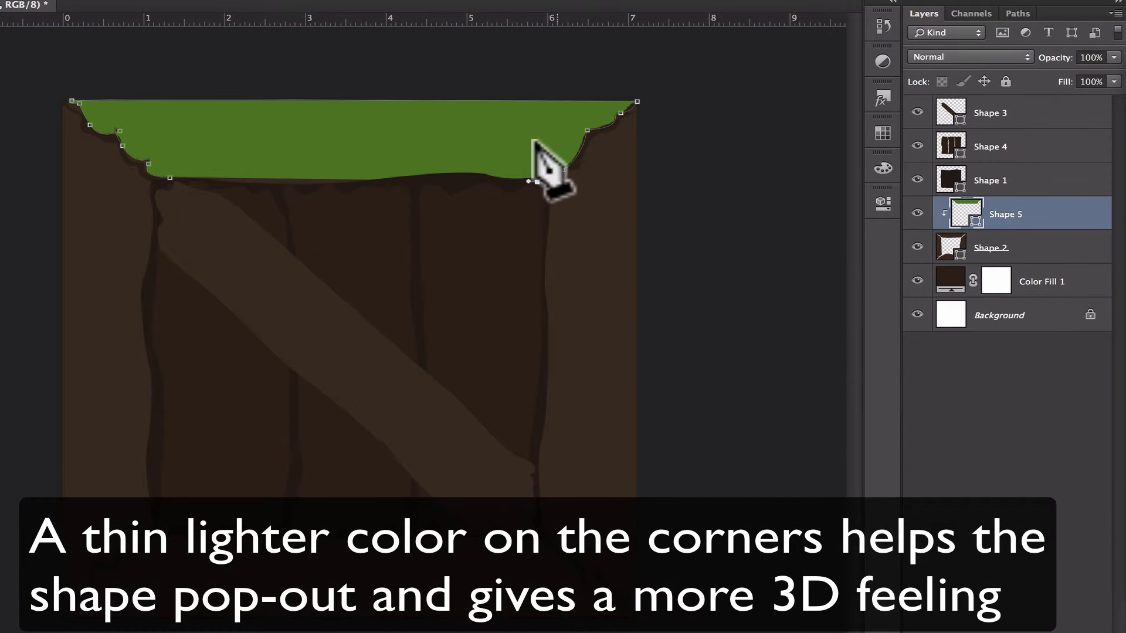
Trace back along the right joint, upper edge and left joint to finish the top plank's thin highlight shape
left_click_drag(558, 163, 565, 148)
left_click_drag(582, 119, 585, 66)
left_click(583, 119, "alt")
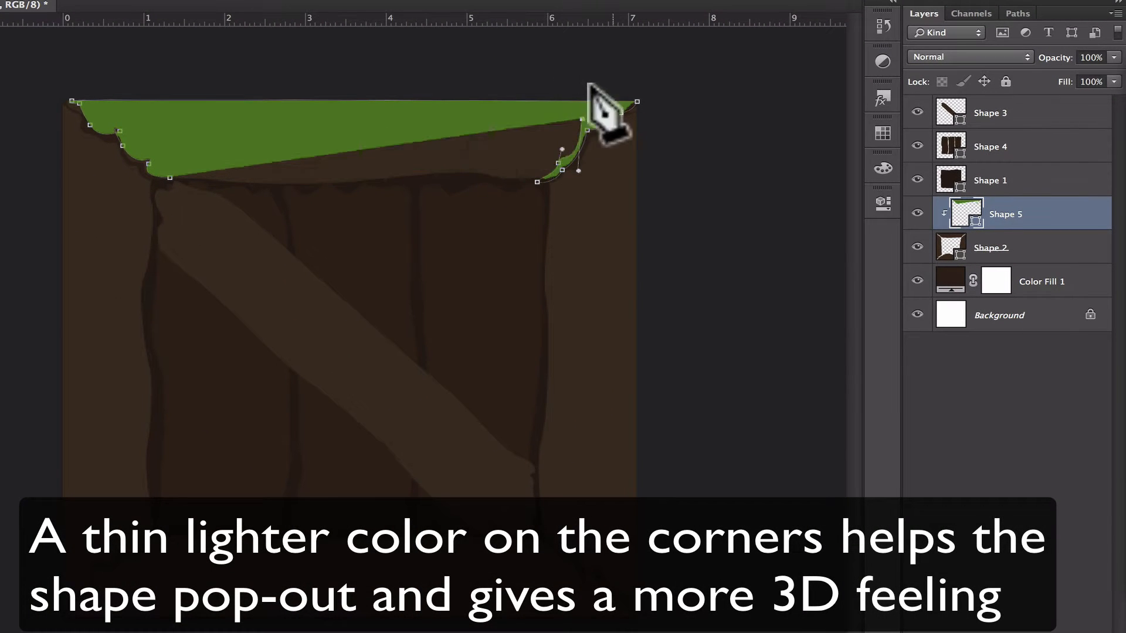
left_click_drag(614, 106, 616, 94)
left_click(621, 106)
left_click_drag(363, 106, 323, 109)
left_click_drag(218, 103, 167, 107)
left_click(100, 102)
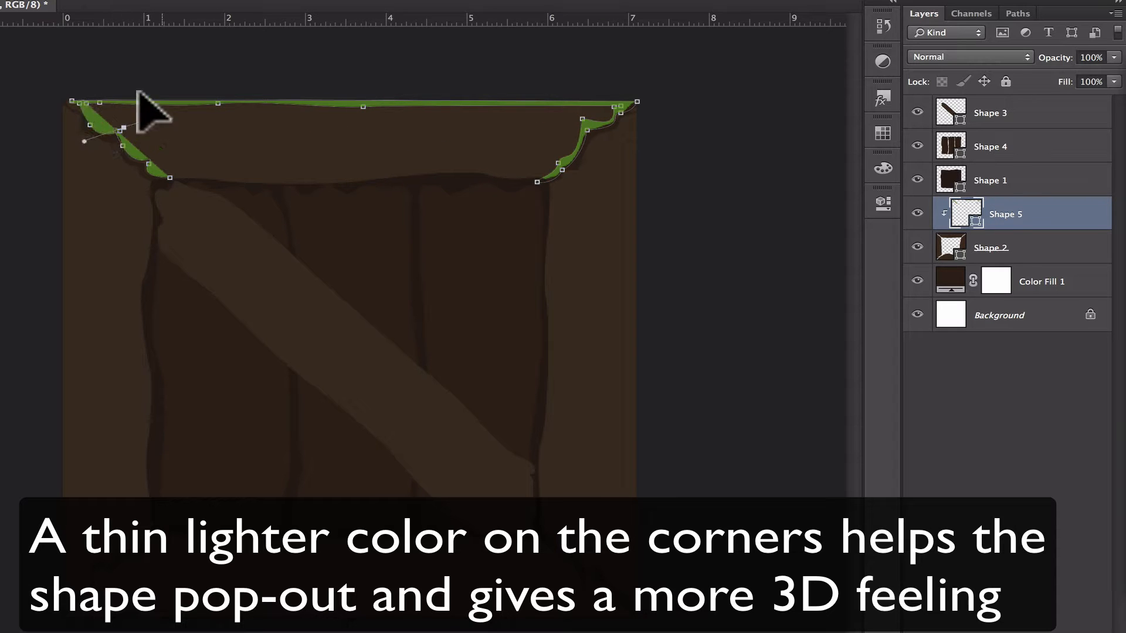
left_click_drag(170, 178, 180, 151)
left_click(950, 369)
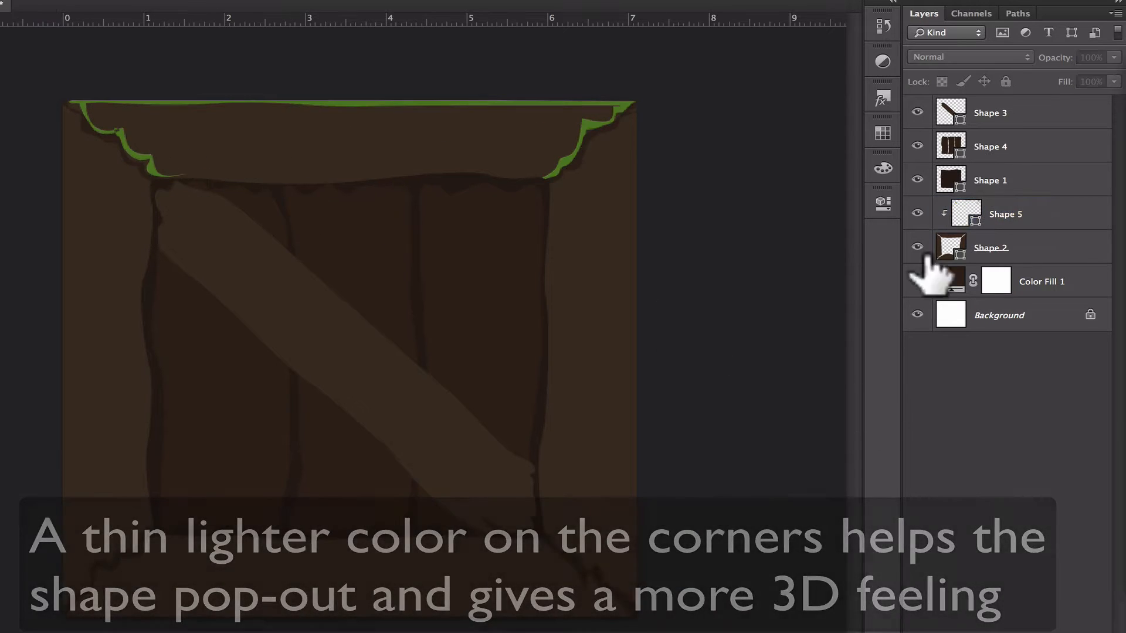
Recolour the Shape 5 highlight to a brown slightly lighter than the frame planks
double_click(965, 213)
left_click(572, 439)
left_click(907, 262)
left_click(949, 362)
Draw thin wood-grain streaks on the Shape 5 layer at the left, middle and right of the top plank
left_click(993, 217)
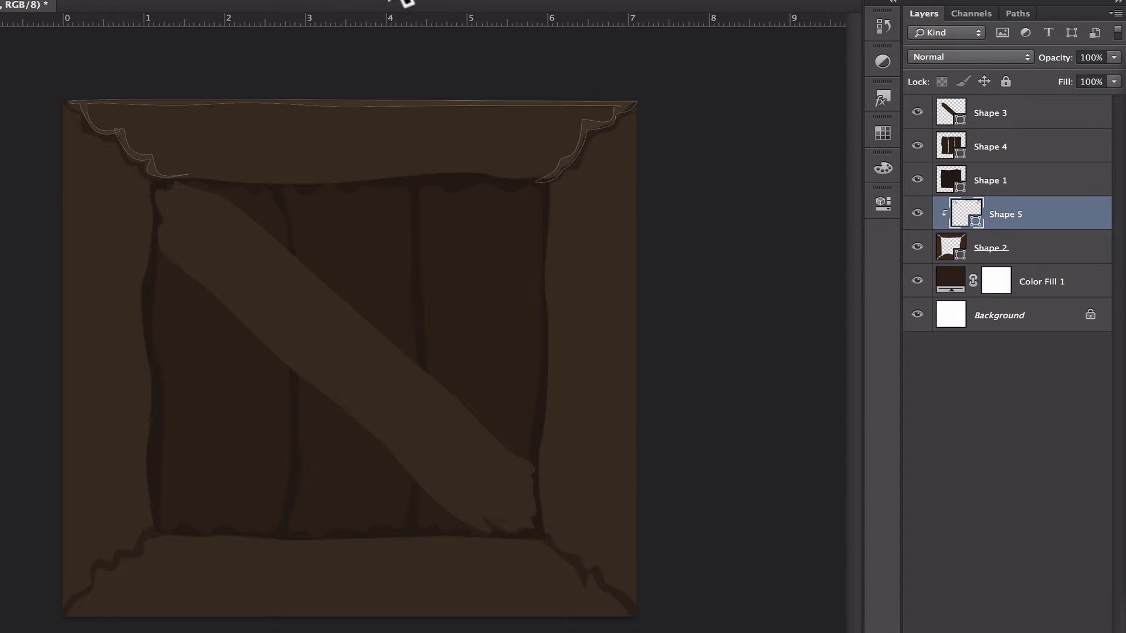
left_click(147, 126)
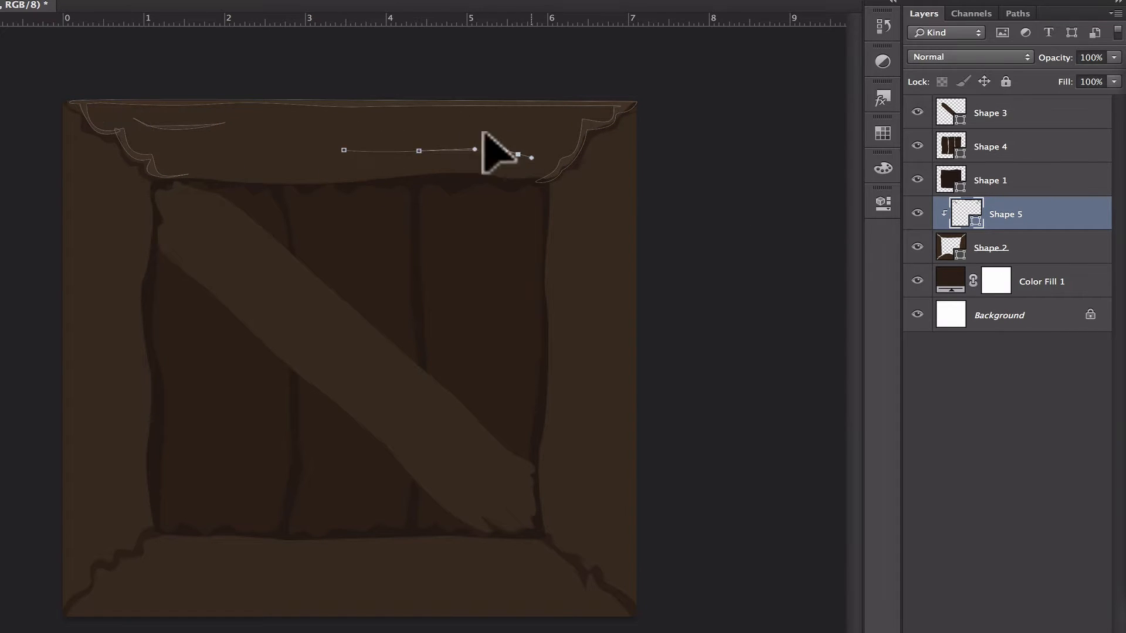
left_click(344, 150)
left_click(563, 125)
left_click(490, 120)
left_click_drag(563, 126, 589, 119)
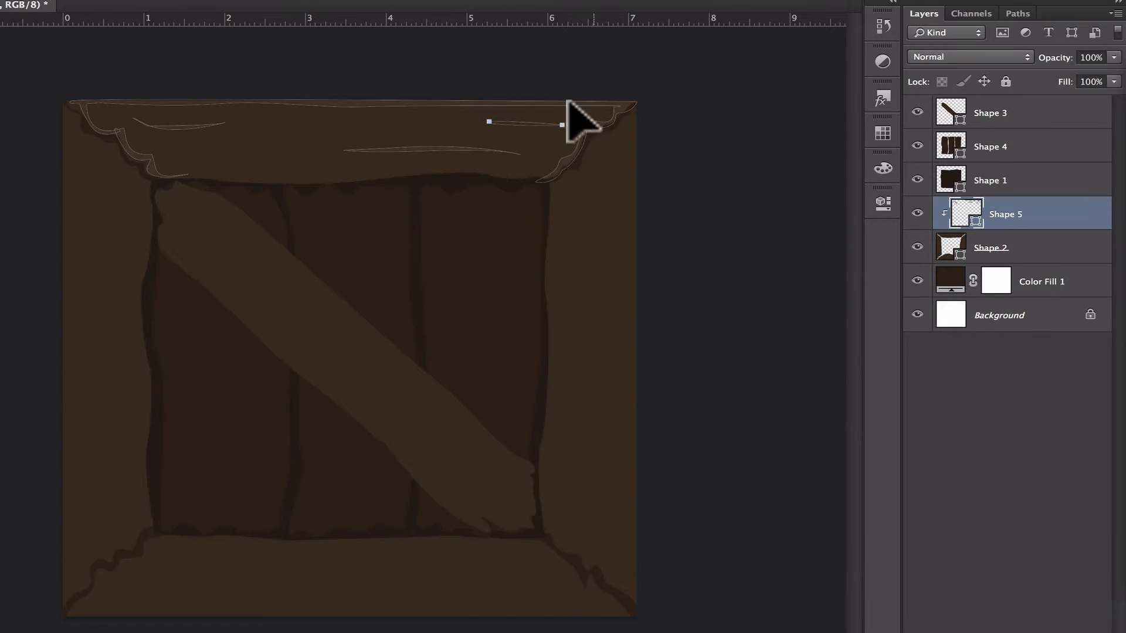
Add more thin grain streaks to the lower left half of the top plank on the Shape 5 layer
left_click(237, 147)
left_click_drag(321, 143, 341, 143)
left_click(237, 147)
left_click(997, 411)
left_click_drag(350, 363, 334, 366, "super")
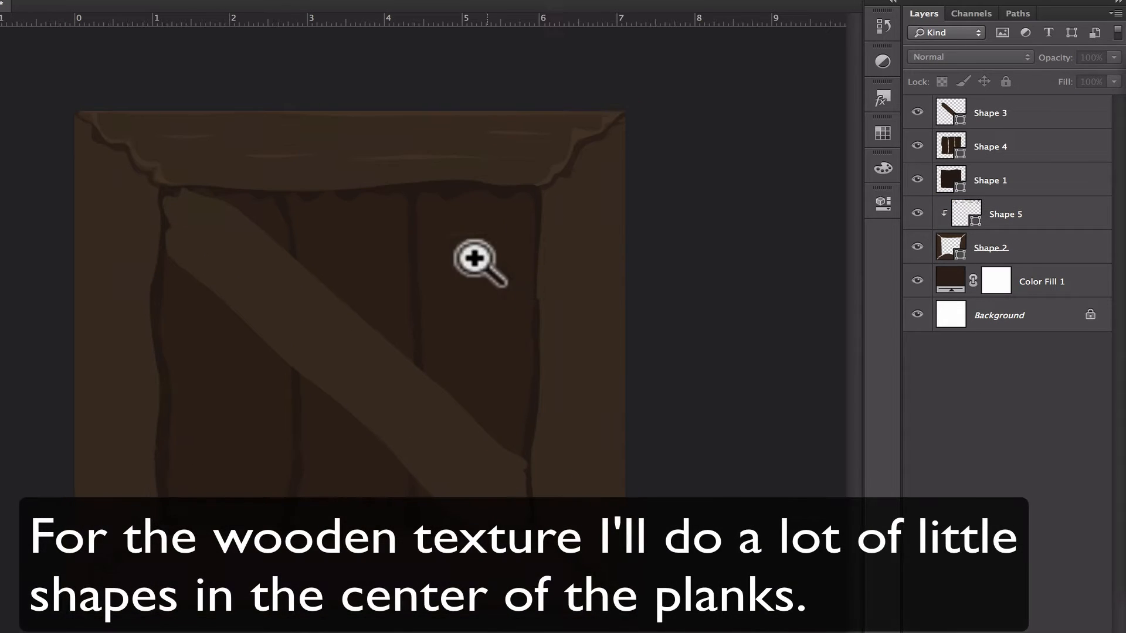
left_click(1020, 216)
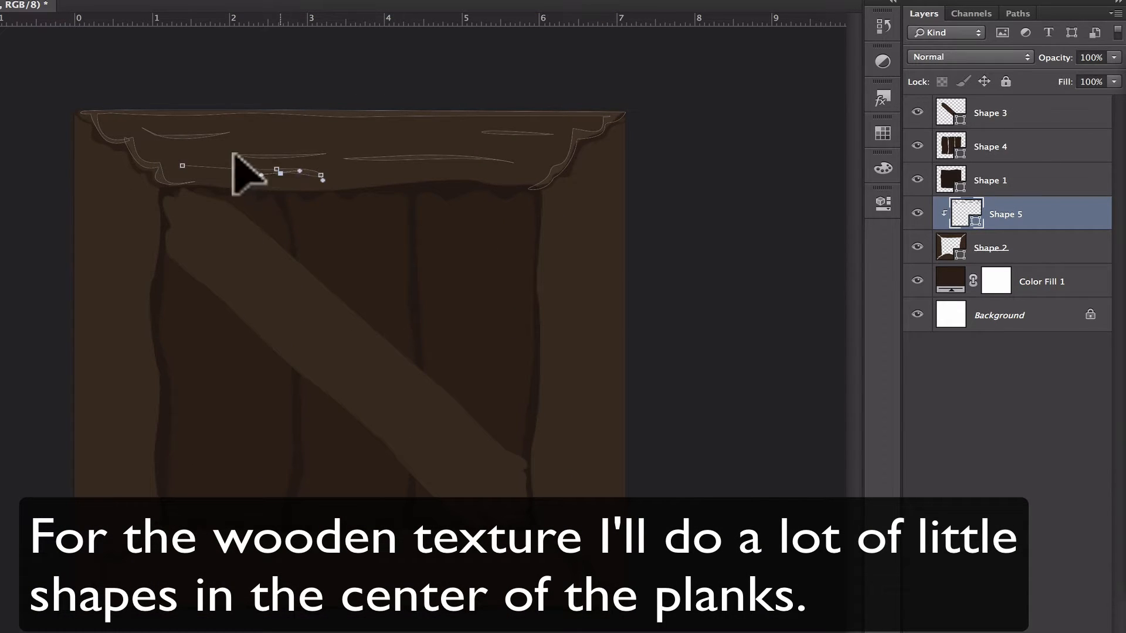
left_click(183, 166)
Draw a long wavy grain shape along the top plank's lower part on a new shape layer
left_click(1067, 340)
left_click(168, 174)
left_click_drag(248, 178, 293, 181)
left_click_drag(344, 176, 399, 166)
left_click_drag(421, 168, 468, 170)
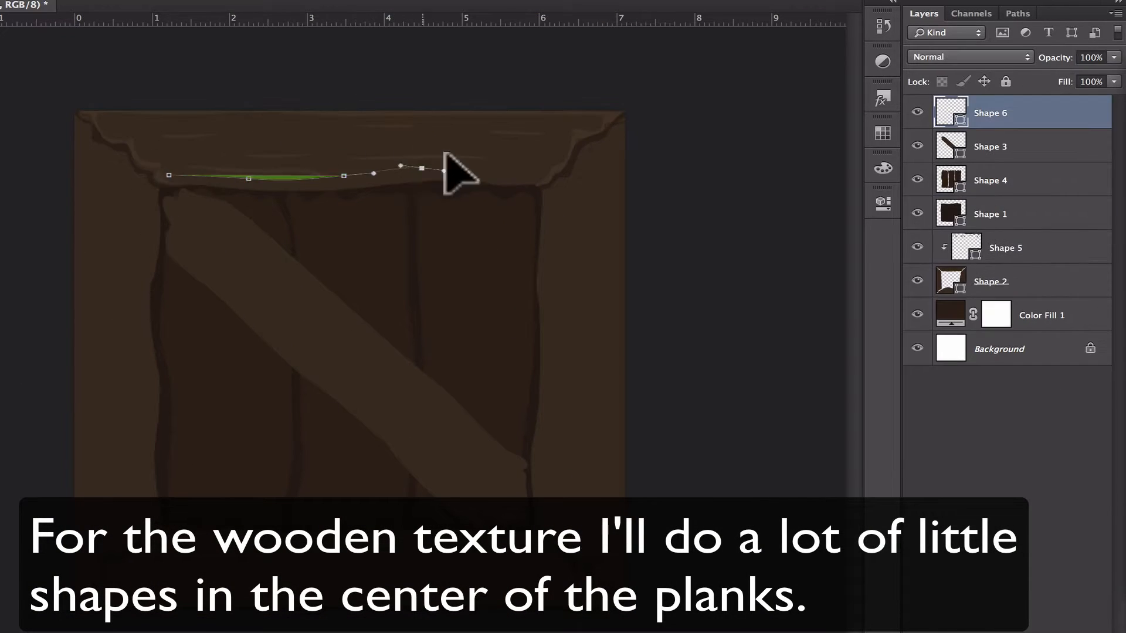
left_click(510, 169)
left_click_drag(390, 158, 349, 160)
left_click_drag(307, 170, 273, 169)
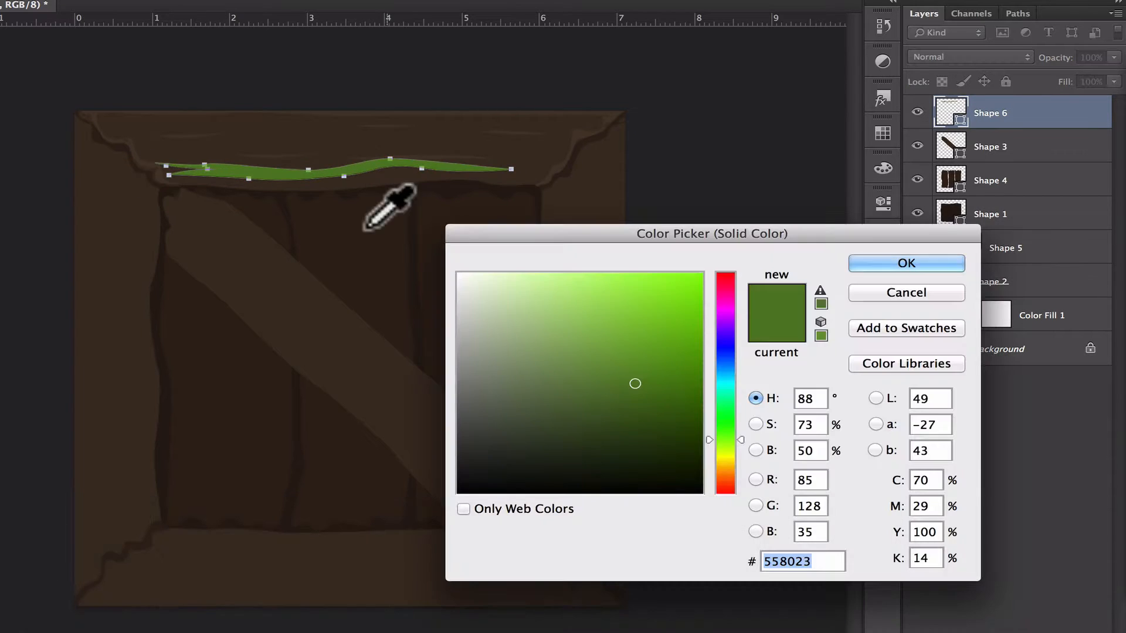
Recolour the wavy grain shape dark brown and clip its layer to Shape 2, directly above Shape 5
left_click(390, 204)
left_click(876, 261)
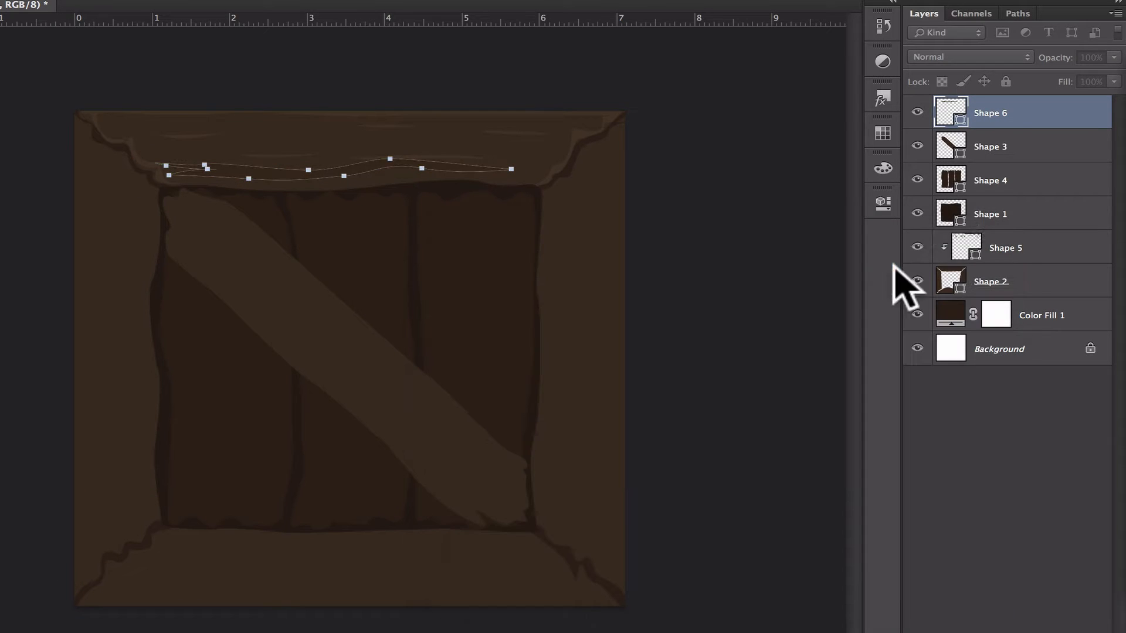
left_click_drag(991, 112, 1000, 230)
left_click(1006, 247)
double_click(966, 214)
left_click(568, 445)
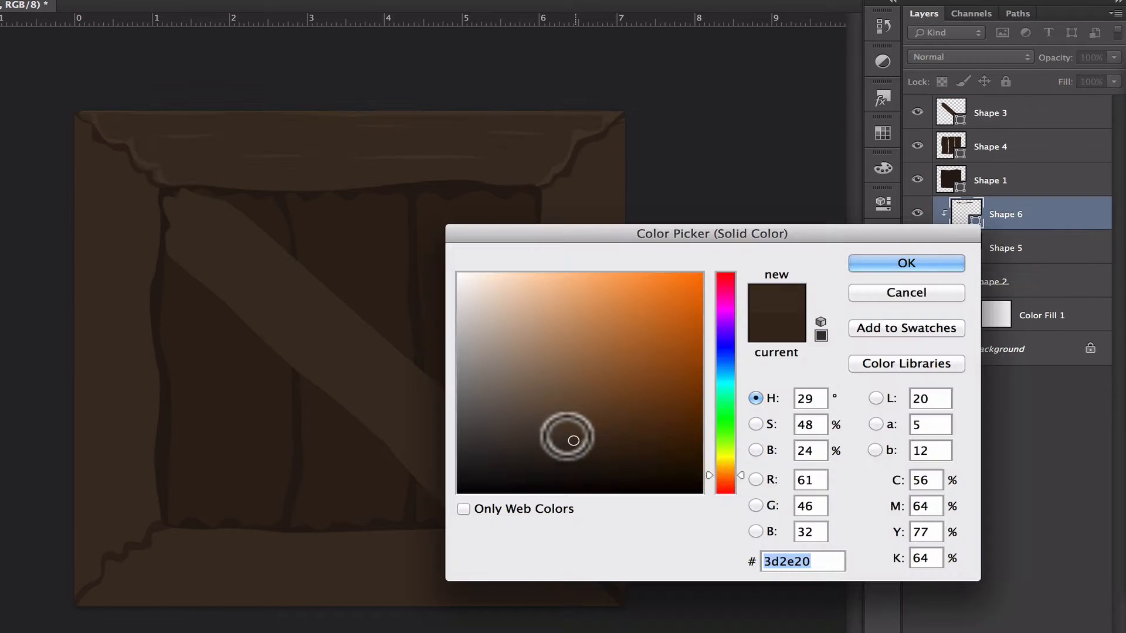
left_click(874, 261)
Draw more grain shapes across the top plank and its left corner on Shape 6, placing that layer below Shape 5
left_click(231, 150)
left_click_drag(302, 140, 338, 139)
left_click(422, 149)
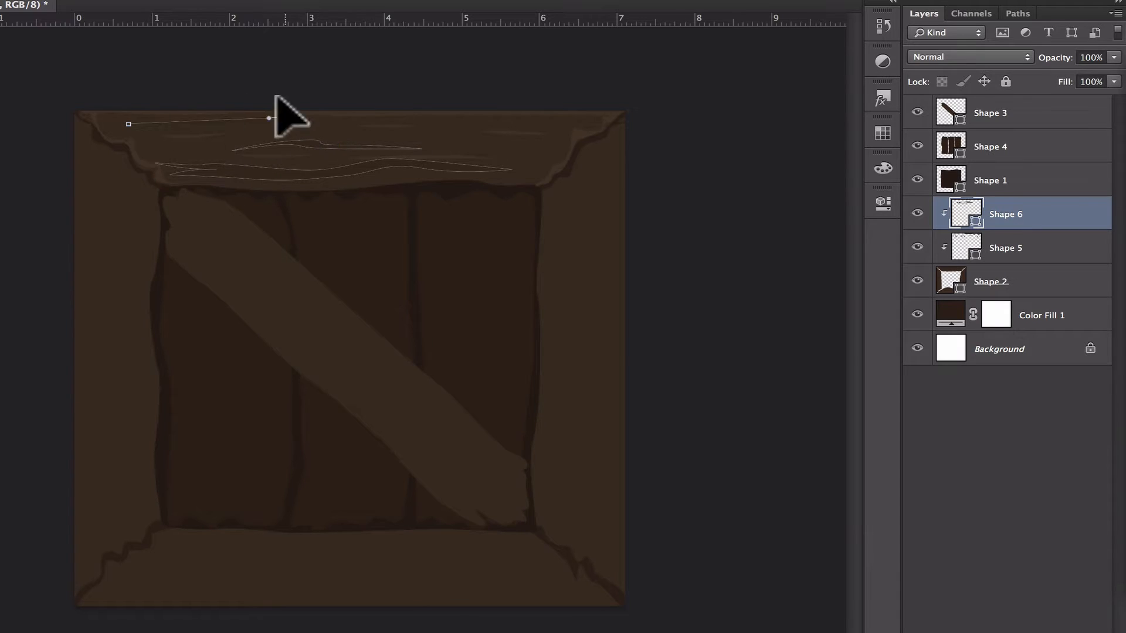
key("ctrl+bracketleft")
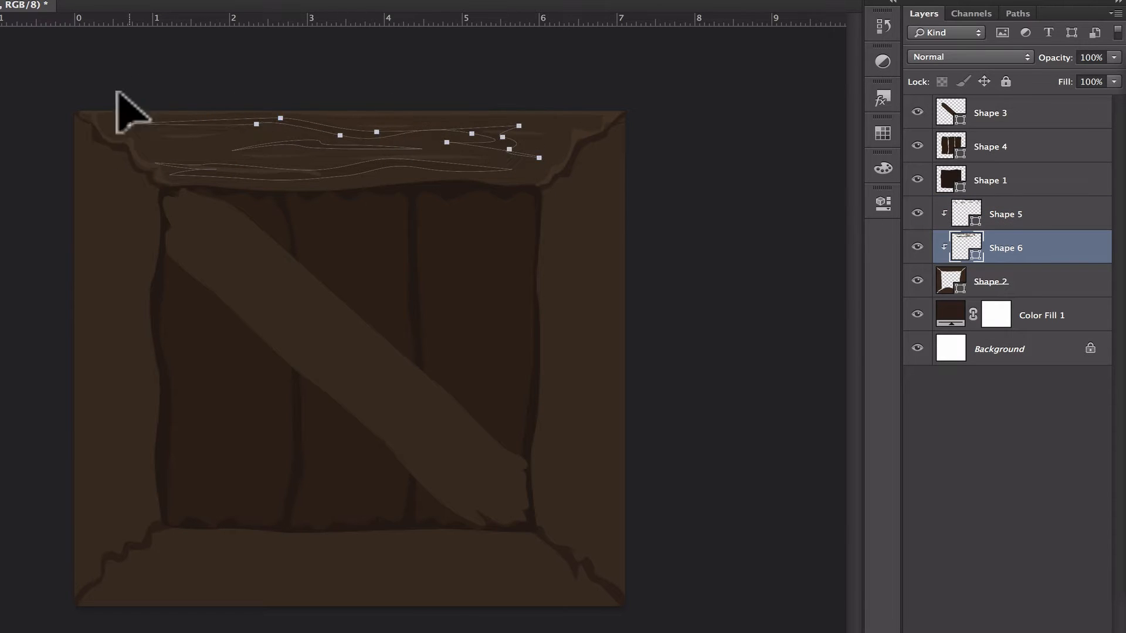
left_click(108, 112)
left_click_drag(125, 130, 150, 128)
key("Return")
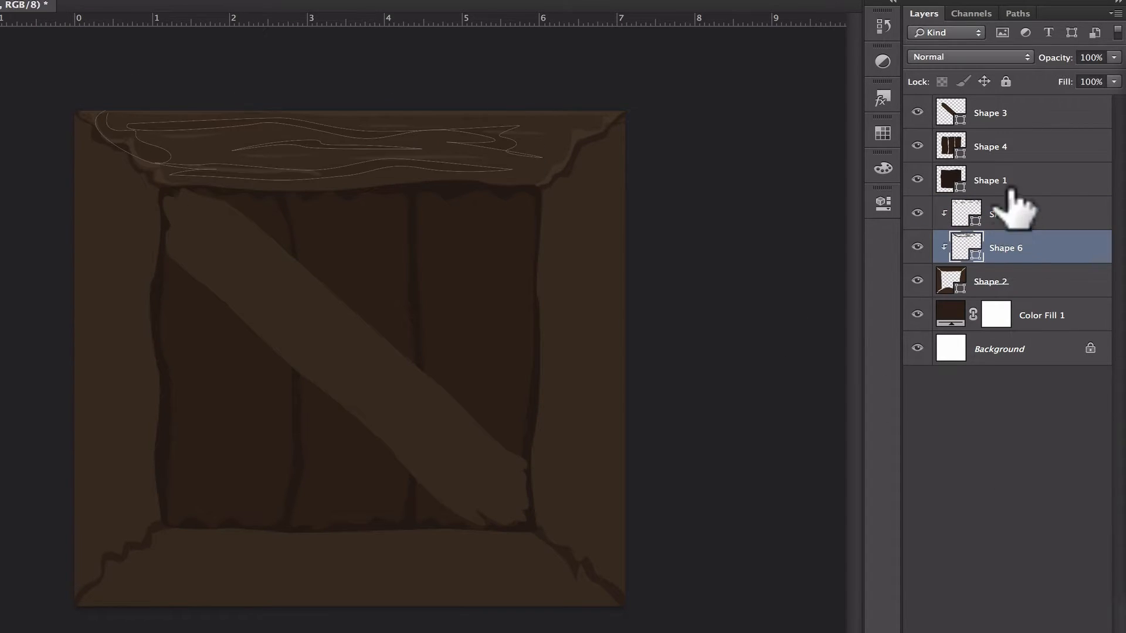
Begin a highlight outline on the Shape 5 layer, tracing the side plank's joint at the crate's upper-left corner
left_click(964, 212)
left_click(73, 114)
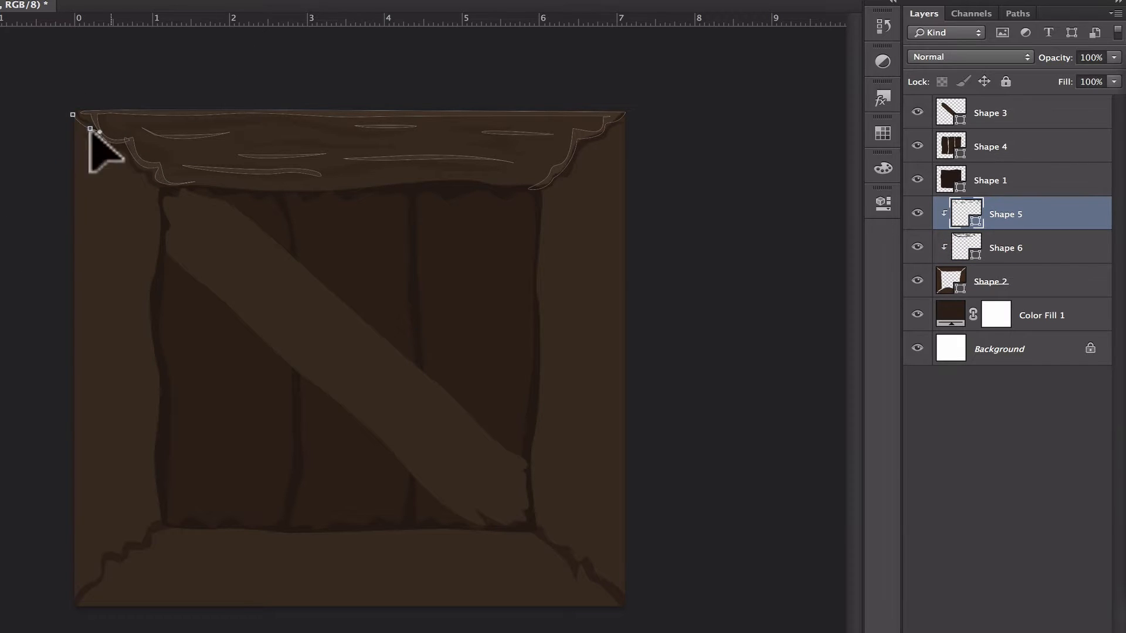
left_click(90, 128)
left_click(123, 149)
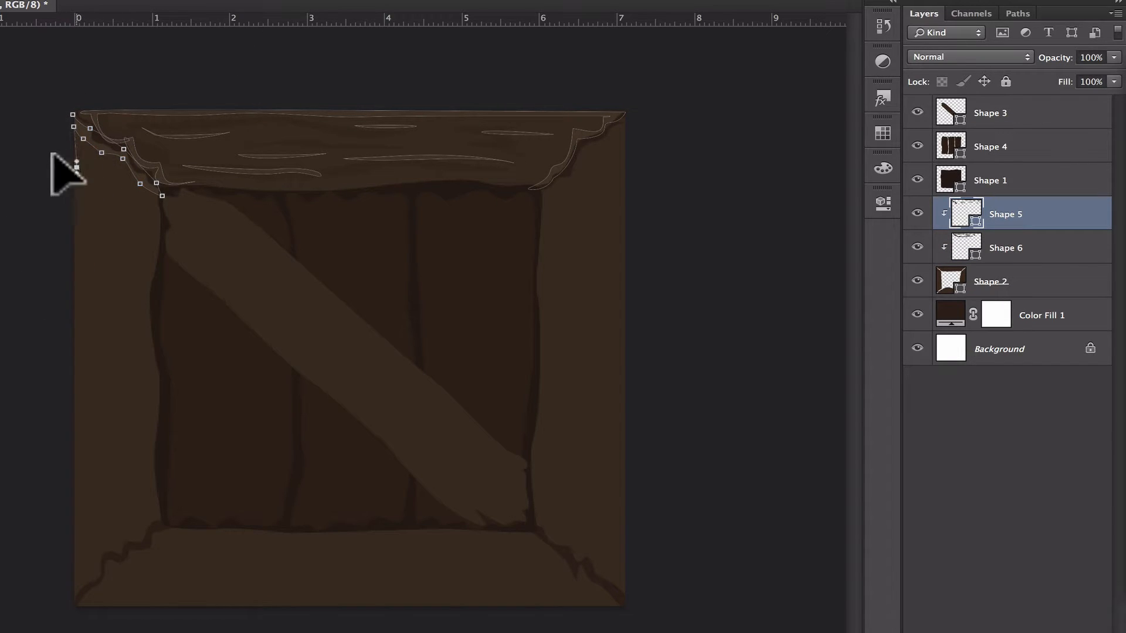
Continue the highlight outline down the left plank's outer edge and around the lower-left corner joint onto the bottom plank
left_click(84, 198)
left_click_drag(80, 305, 88, 361)
left_click(93, 569)
left_click(111, 538)
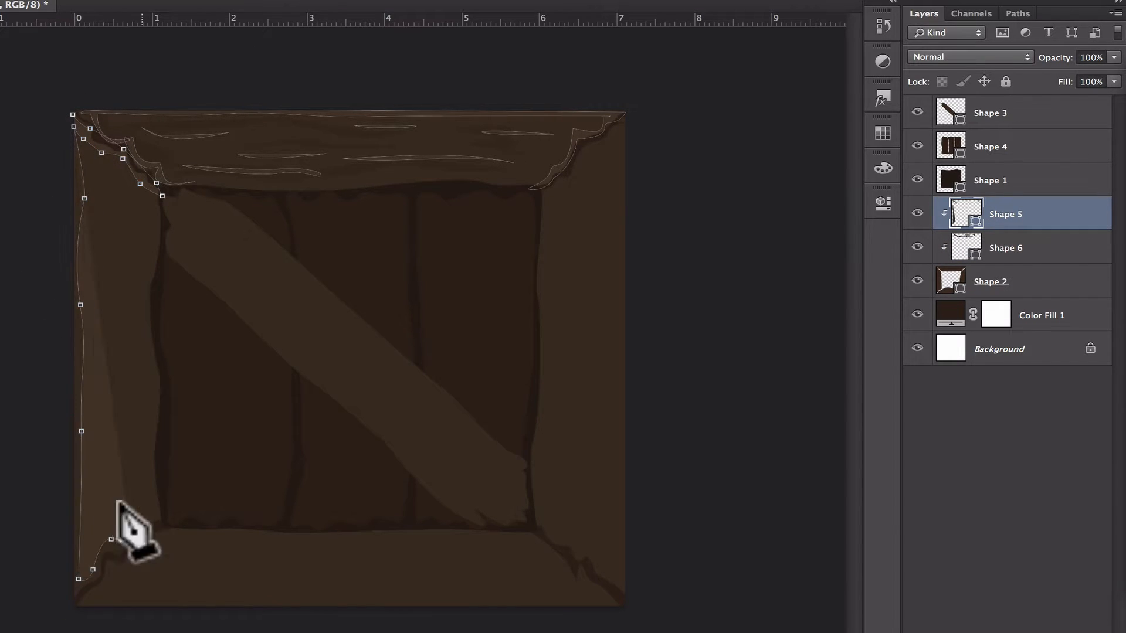
left_click(89, 601)
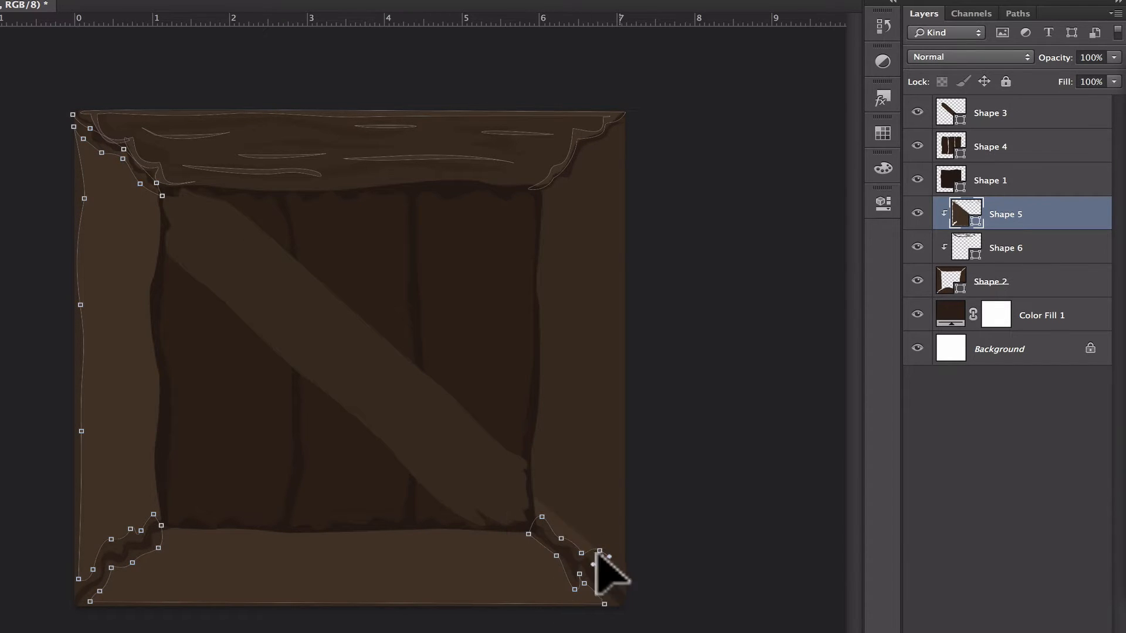
Continue the highlight outline up the right plank's outer edge and around the upper-right corner joint
left_click(623, 353)
left_click_drag(619, 301, 618, 287)
left_click(619, 132)
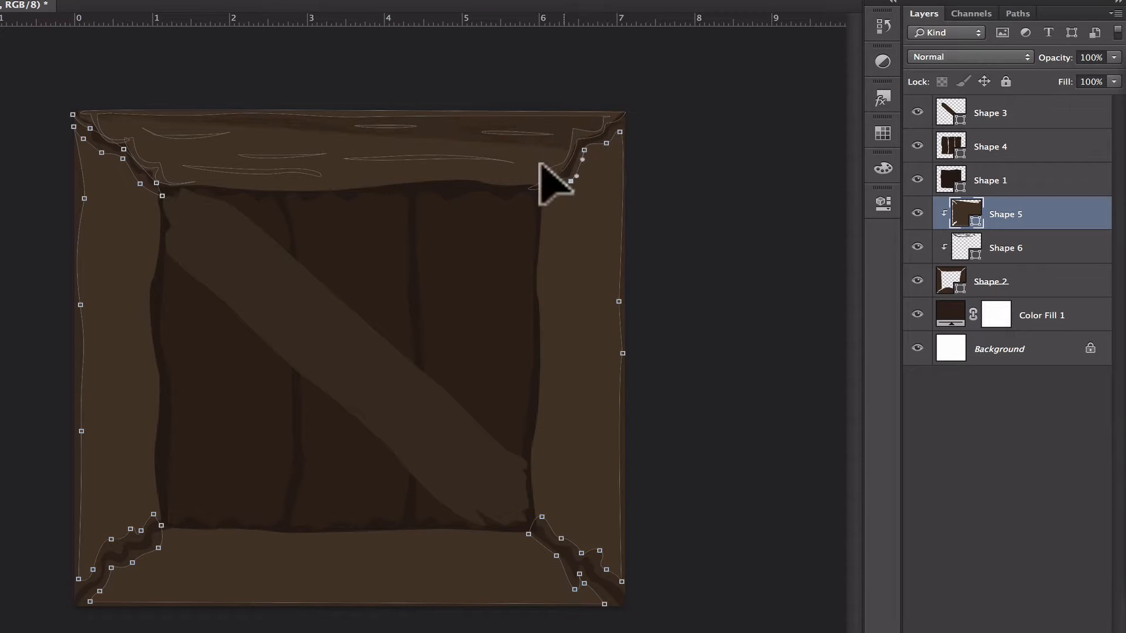
left_click(535, 202)
left_click(541, 188)
left_click_drag(568, 168, 578, 148)
left_click(584, 141)
left_click(611, 126)
left_click_drag(631, 116, 644, 113)
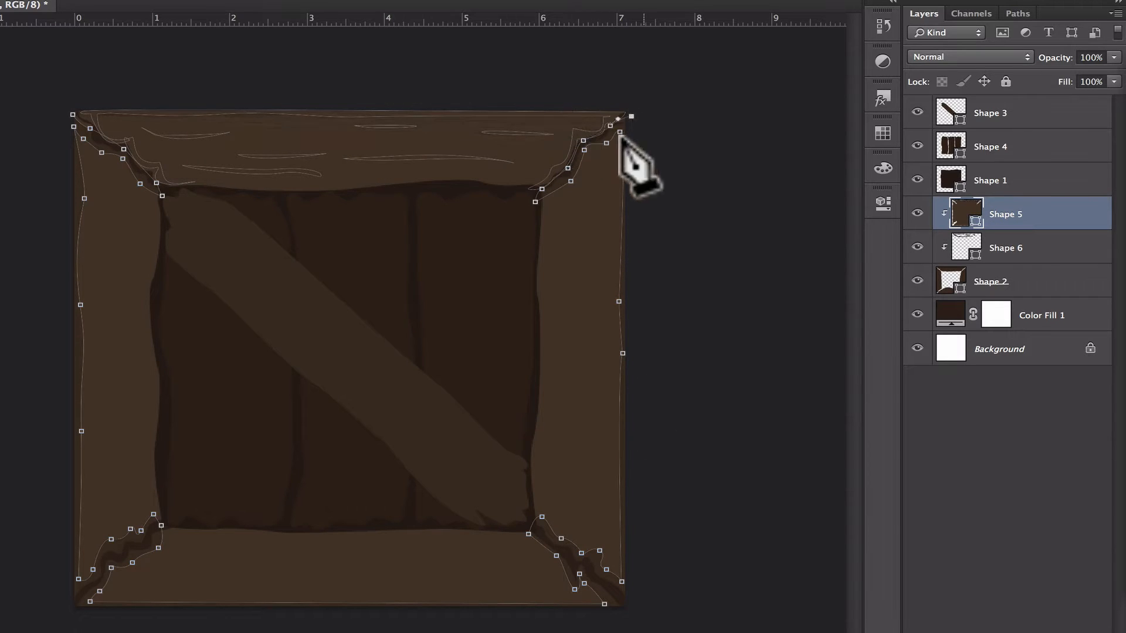
Close the highlight outline by routing it outside the canvas around the crate back to the starting point
left_click(643, 623)
left_click_drag(307, 617, 296, 617)
left_click(37, 610)
left_click(73, 115)
Draw three long, thin wood-grain highlight streaks along the bottom plank on the Shape 5 layer
left_click(165, 578)
left_click_drag(344, 583, 352, 584)
left_click(166, 578)
left_click_drag(459, 551, 477, 558)
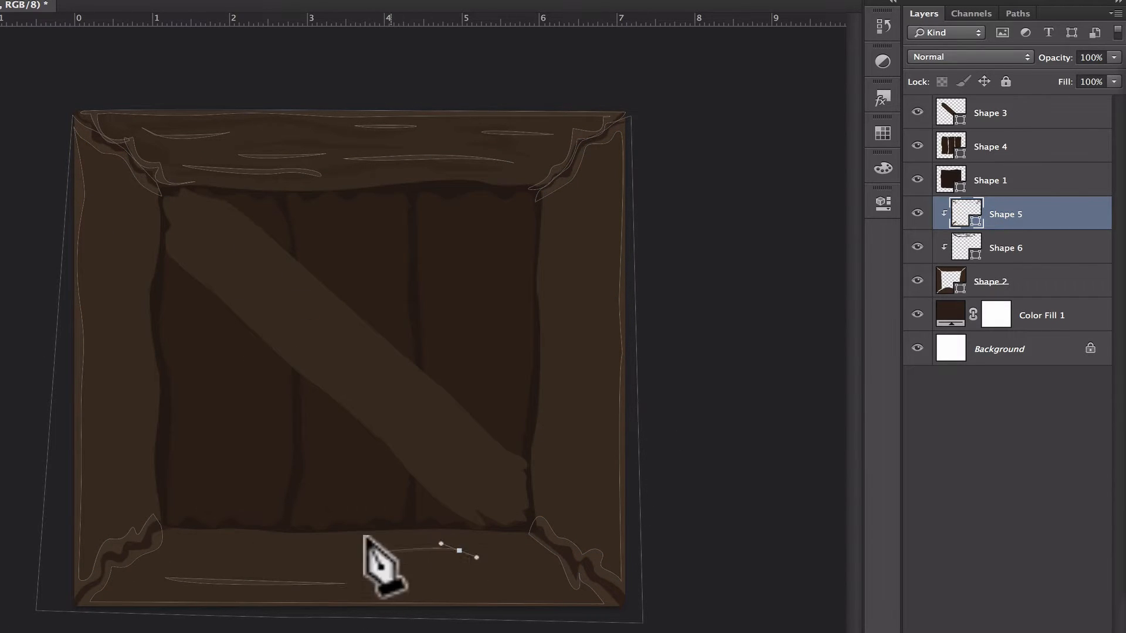
left_click_drag(286, 547, 292, 551)
left_click(186, 542)
Add two short grain highlights near the left end of the bottom plank
left_click(116, 591)
left_click_drag(133, 581, 139, 580)
left_click(116, 591)
left_click(165, 564)
left_click_drag(204, 553, 223, 560)
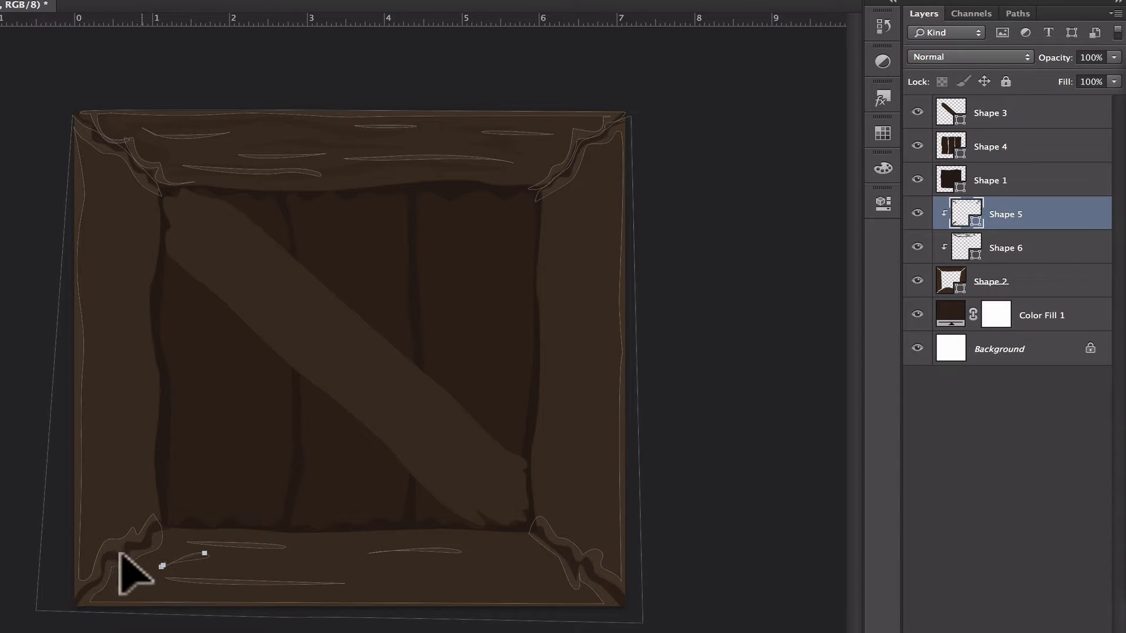
Add thin grain highlights across the right half of the bottom plank, including a curved one near the corner joint
left_click(435, 594)
left_click(424, 574)
left_click(423, 575)
left_click(494, 570)
left_click_drag(538, 563, 552, 570)
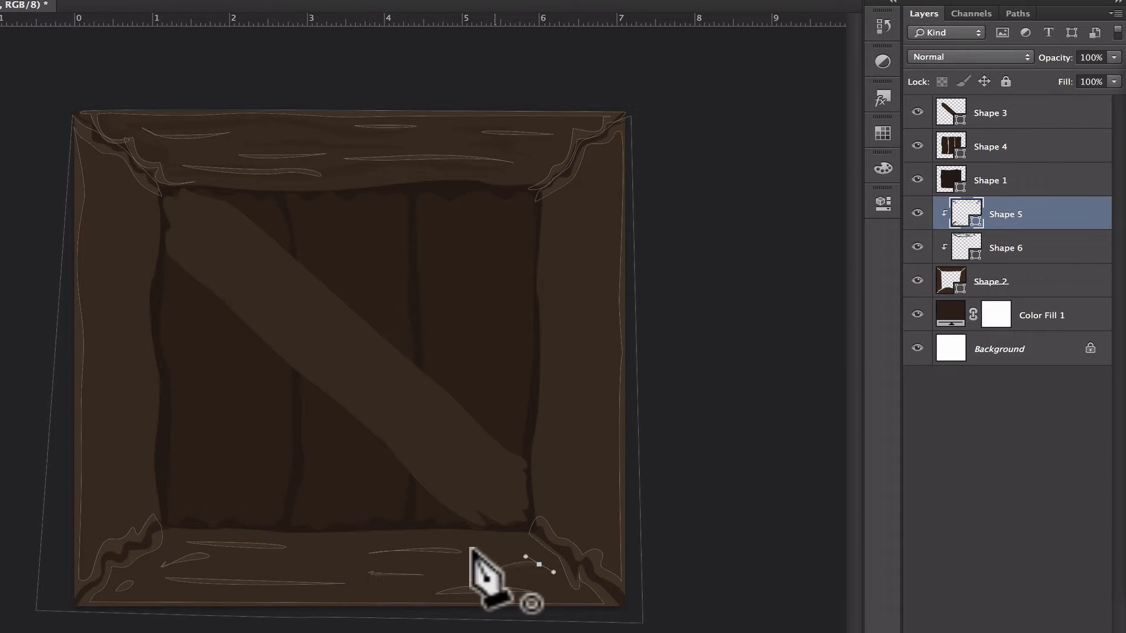
left_click(494, 570)
Draw narrow vertical grain highlights on the lower half of the right plank
left_click(560, 474)
left_click_drag(569, 374, 577, 364)
left_click(560, 474)
left_click(586, 540)
left_click_drag(582, 501, 587, 508)
left_click(586, 540)
left_click_drag(541, 475, 545, 483)
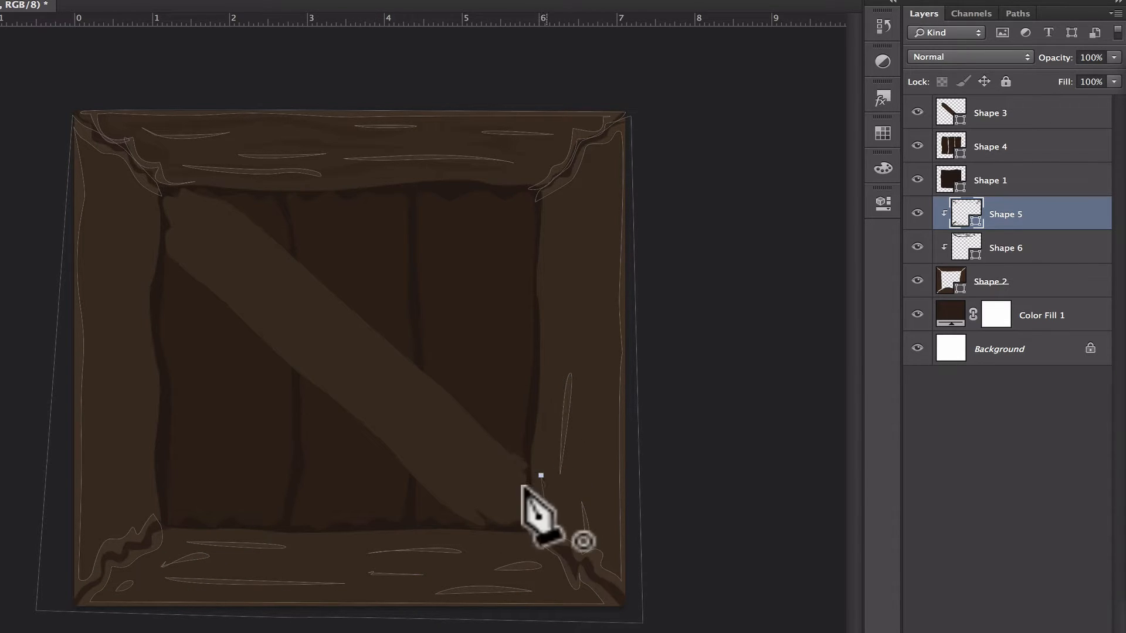
left_click(547, 510)
Continue the vertical grain highlights over the upper half and outer middle of the right plank
left_click(577, 287)
left_click_drag(583, 218, 592, 230)
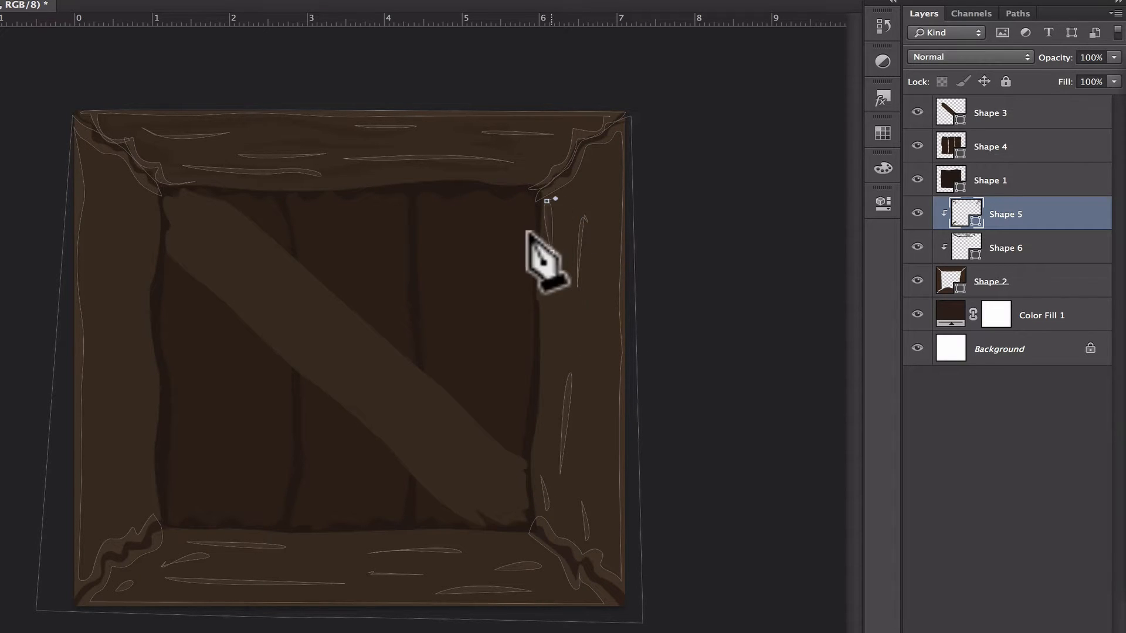
left_click(551, 253)
left_click(547, 201)
left_click_drag(598, 447, 592, 575)
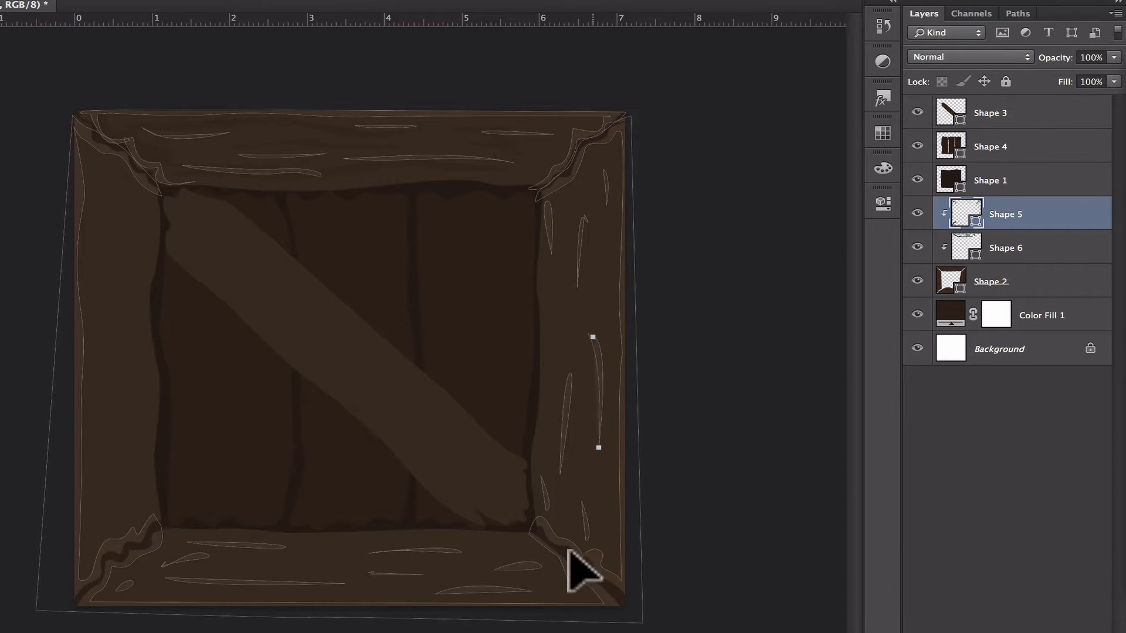
Draw two narrow vertical grain highlights on the upper part of the left plank
left_click(133, 202)
left_click_drag(133, 272, 139, 270)
left_click(134, 202)
left_click(95, 174)
left_click_drag(88, 231, 93, 228)
left_click(95, 174)
Add vertical grain highlights to the middle and lower part of the left plank
left_click(95, 360)
left_click_drag(108, 307, 109, 299)
left_click(95, 360)
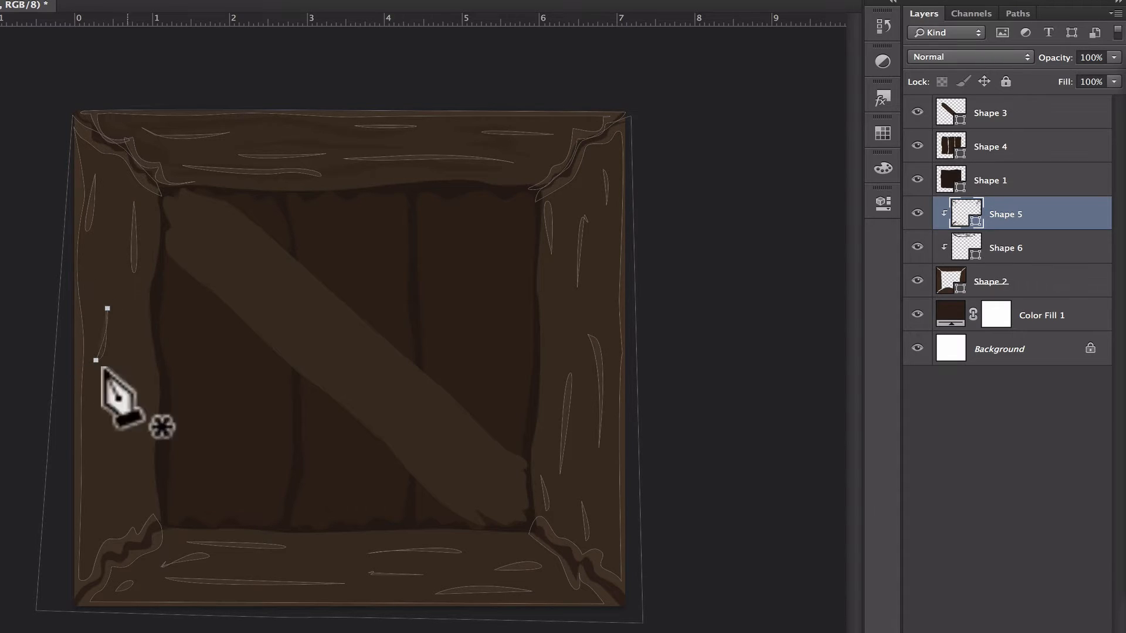
left_click(100, 428)
left_click_drag(129, 497, 93, 533)
left_click(99, 428)
left_click(97, 485)
Begin an edge highlight on a new shape layer along the diagonal plank's upper edge and clip it to Shape 3
left_click(1014, 113)
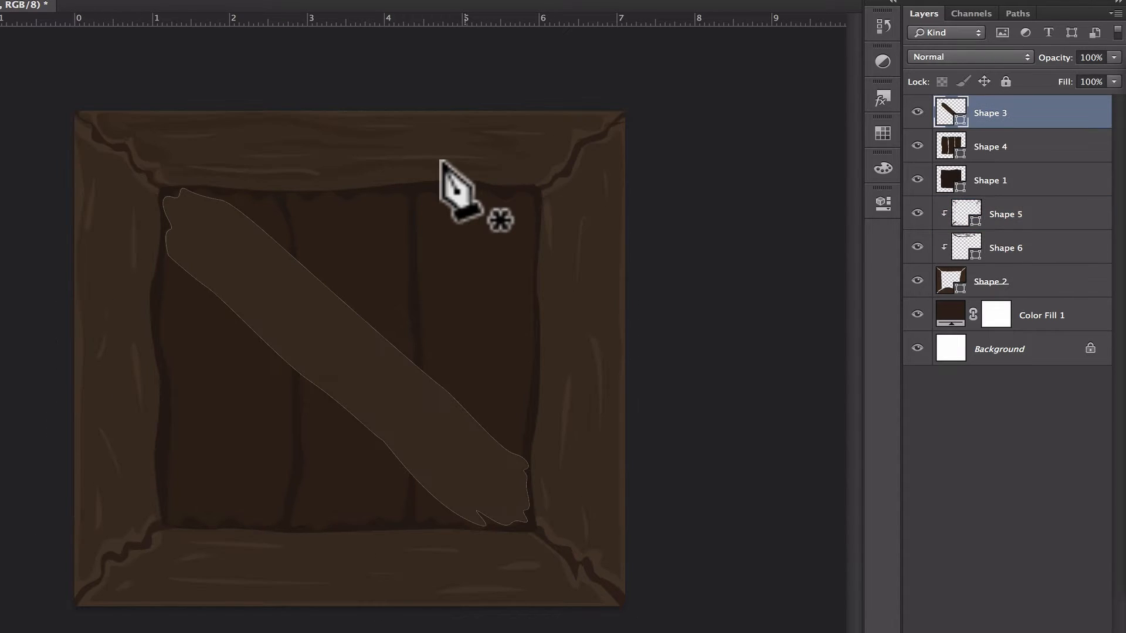
left_click(168, 256)
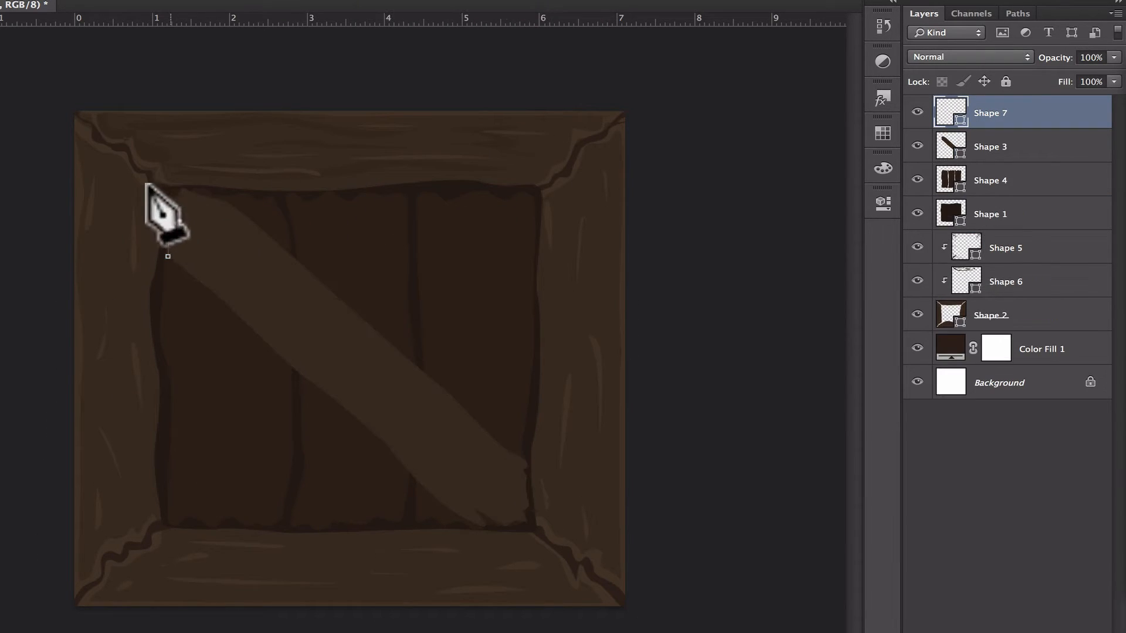
left_click(252, 228)
left_click_drag(363, 328, 375, 335)
left_click_drag(460, 410, 471, 425)
left_click_drag(505, 459, 508, 463)
left_click(992, 129, "alt")
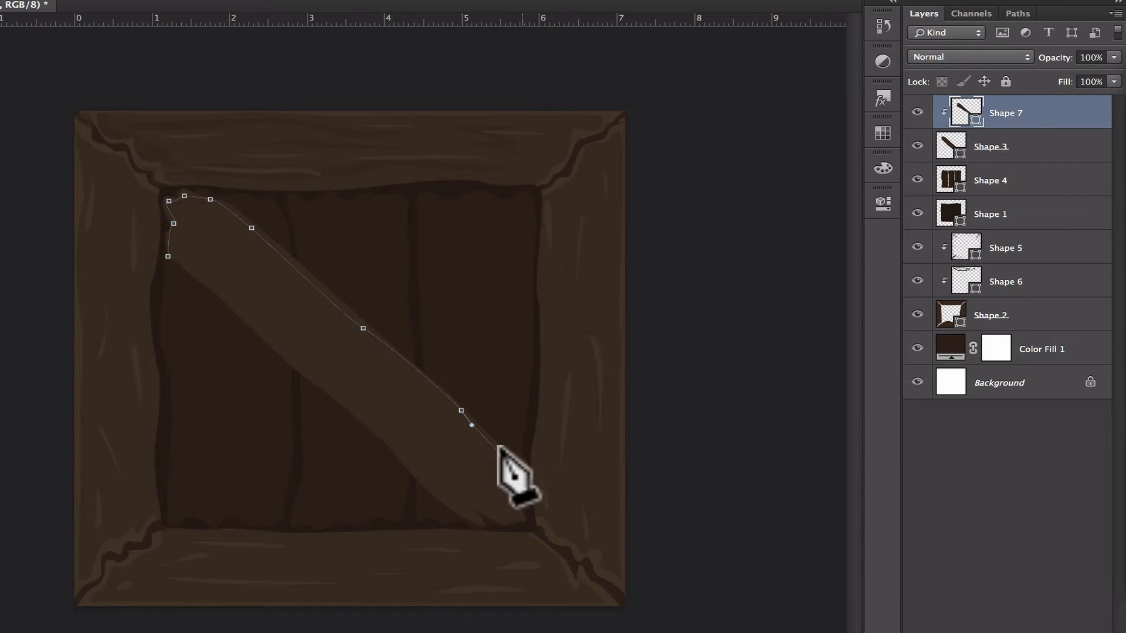
Close the diagonal plank's edge highlight around its lower end and back outside the plank to the starting point
left_click_drag(474, 522, 483, 523)
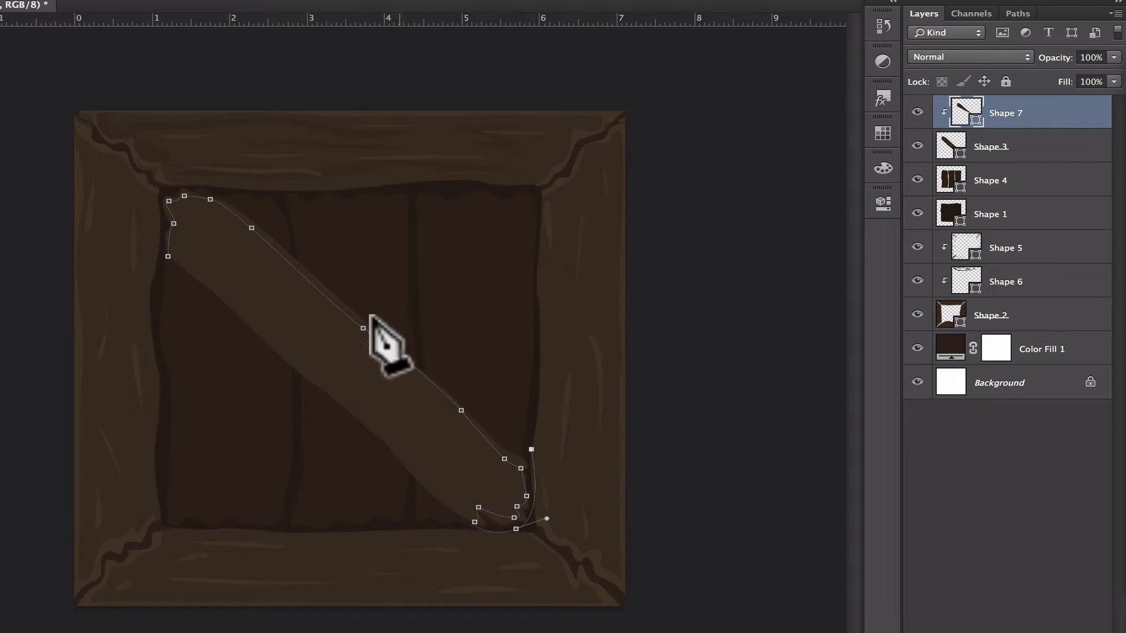
left_click(247, 200)
left_click(175, 186)
left_click_drag(168, 256, 191, 273)
Recolour the Shape 7 highlight with the brown sampled from the frame's lower-left corner joint
double_click(964, 116)
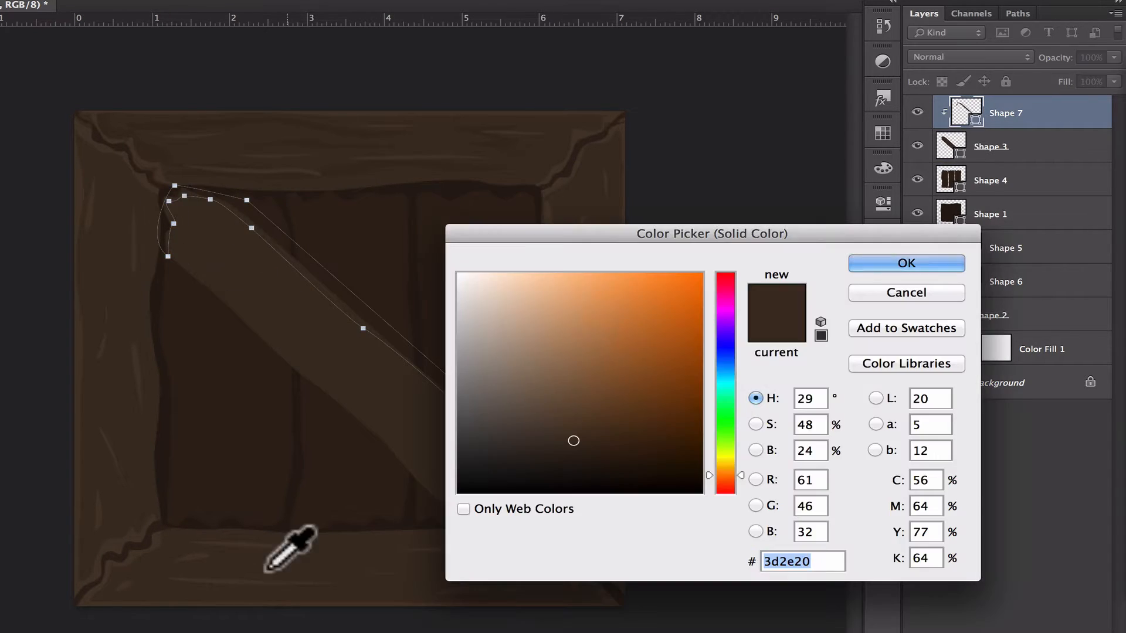
left_click(108, 560)
left_click(956, 264)
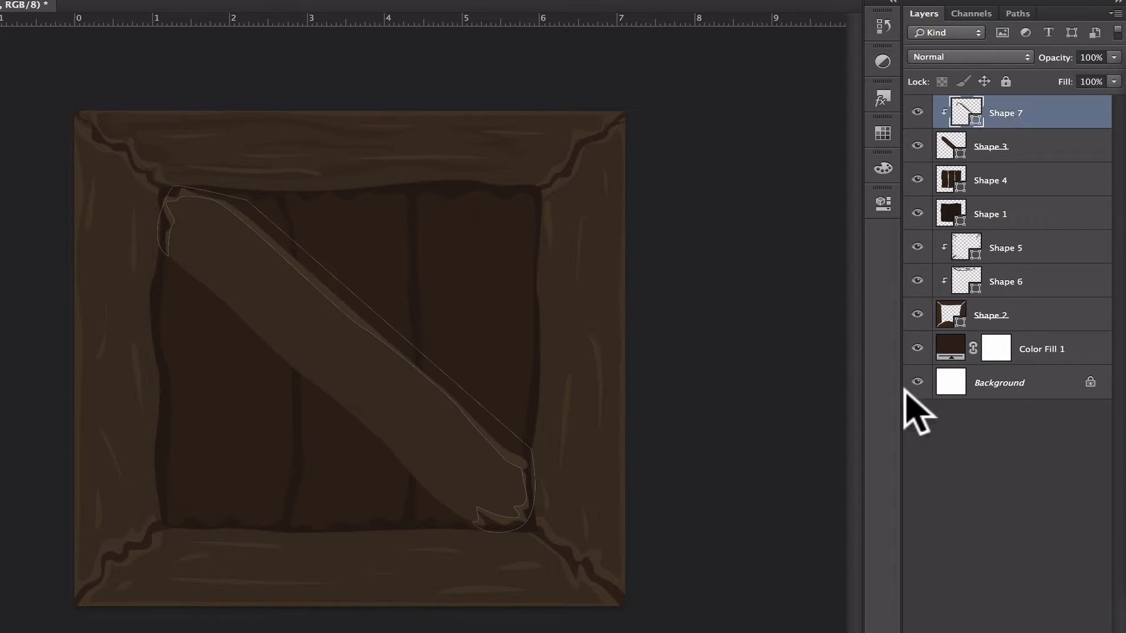
Draw a thin grain streak near the diagonal plank's lower edge on a new shape layer and fill it dark brown
left_click(185, 250)
left_click_drag(281, 329, 296, 346)
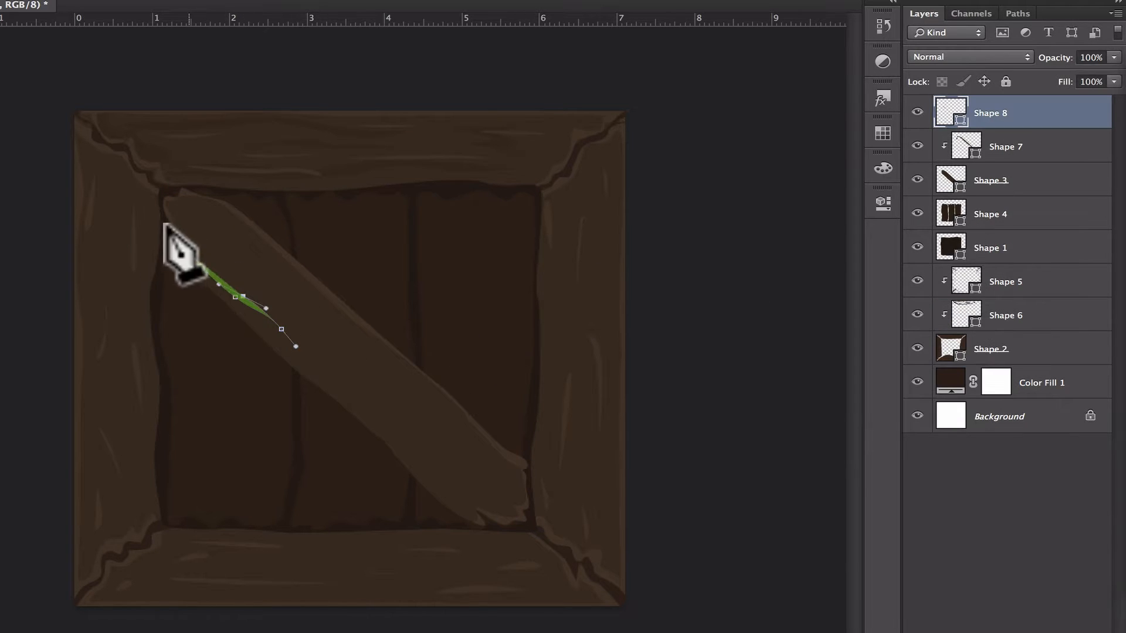
double_click(951, 110)
left_click(476, 161)
left_click(575, 450)
left_click(937, 262)
Clip Shape 8 to the diagonal plank, confirm its fill colour, and place Shape 7 above it
right_click(1025, 117)
left_click(920, 284)
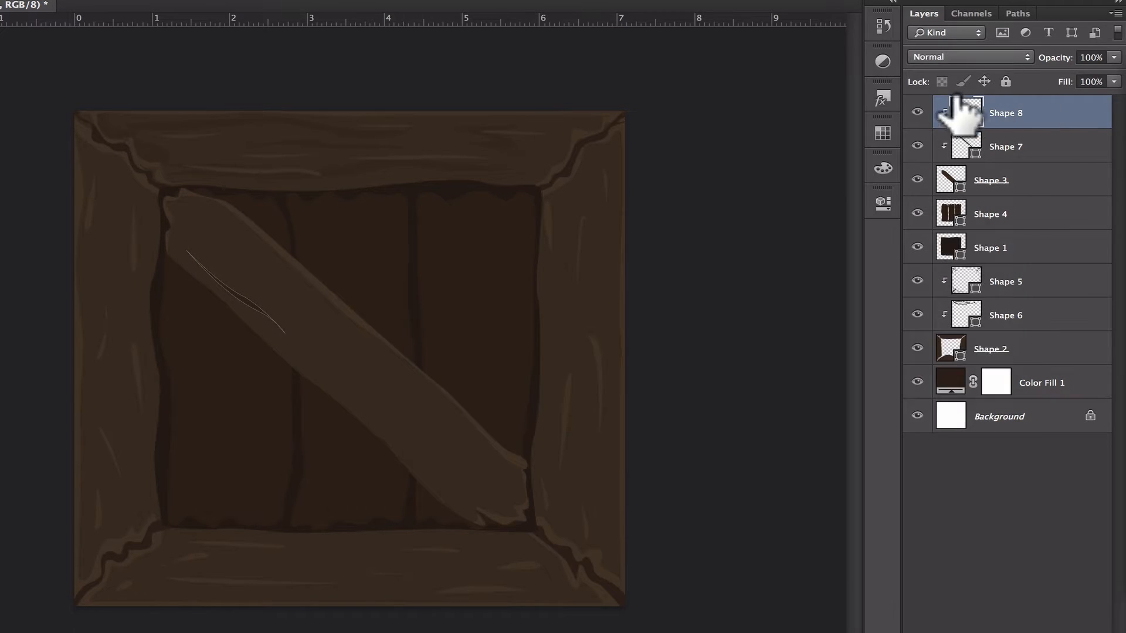
double_click(960, 112)
left_click(924, 262)
left_click_drag(1024, 146, 1023, 103)
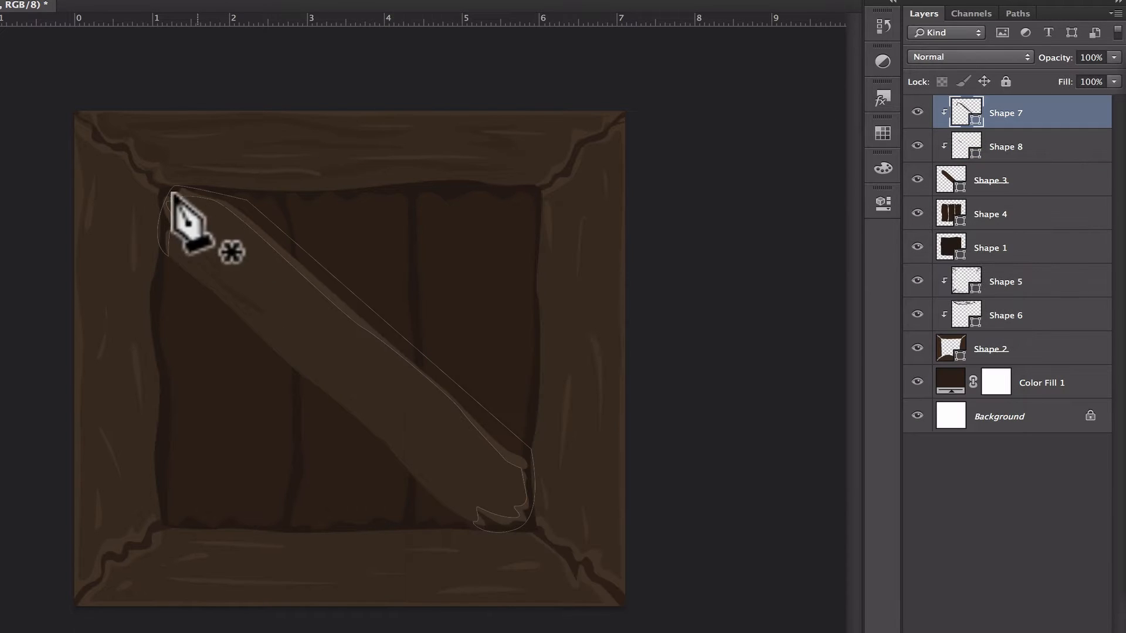
Add small grain highlights on Shape 7 around the upper-left end of the diagonal plank
left_click(190, 209)
left_click_drag(230, 236, 239, 245)
left_click(191, 210)
left_click(172, 199)
left_click(188, 221)
left_click(181, 195)
left_click(180, 252)
left_click(237, 286)
left_click(180, 252)
Continue the Shape 7 grain highlights along the middle and lower end of the diagonal plank
left_click(334, 362)
left_click_drag(413, 446, 422, 449)
left_click(370, 390)
left_click(335, 361)
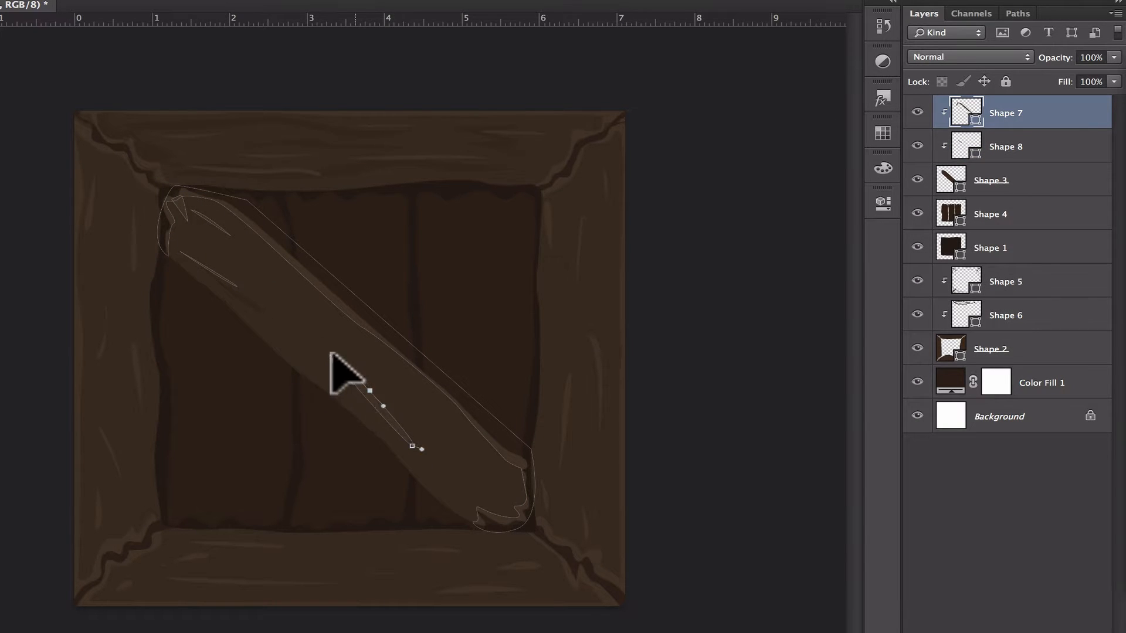
left_click(462, 470)
left_click(486, 502)
left_click(497, 531)
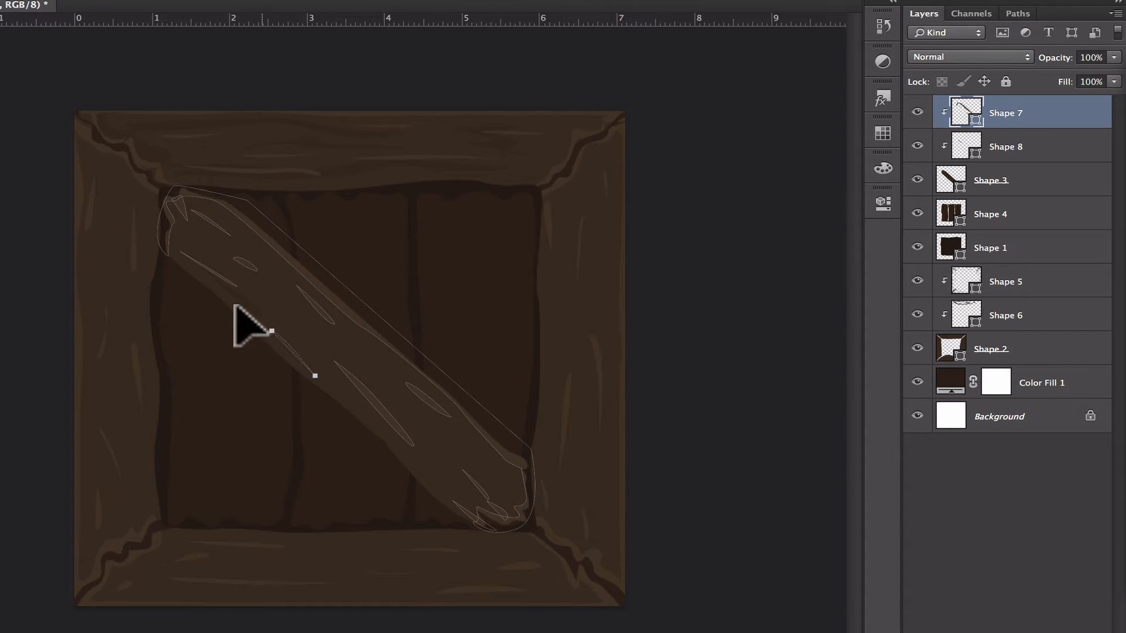
Draw darker grain shapes on Shape 8 over the upper half of the diagonal plank
left_click(976, 147)
key("p")
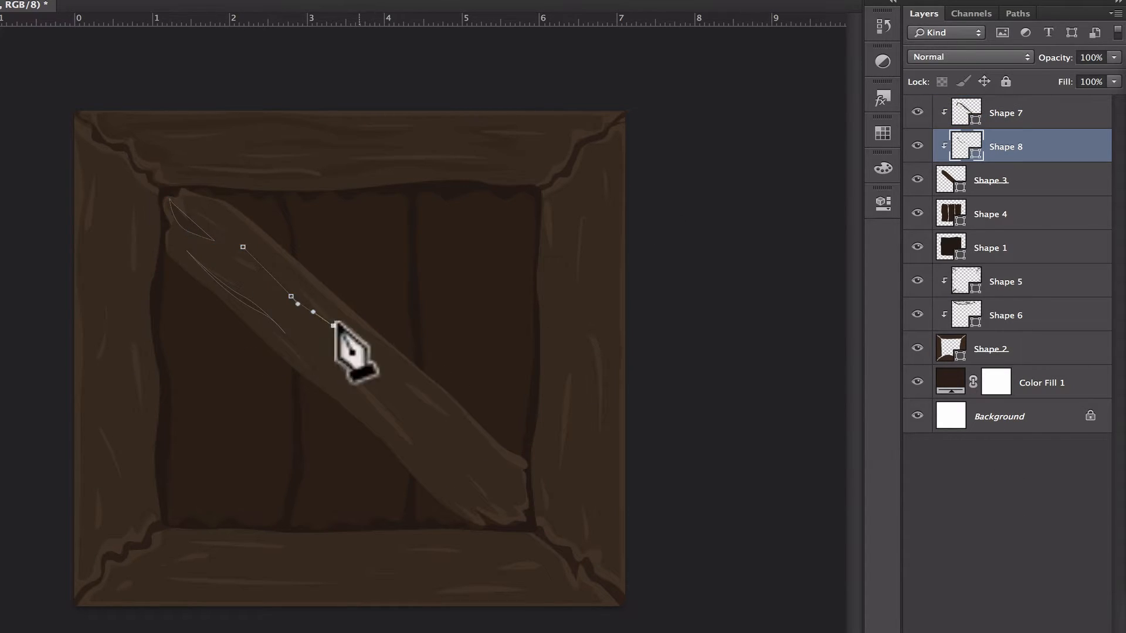
left_click(183, 197)
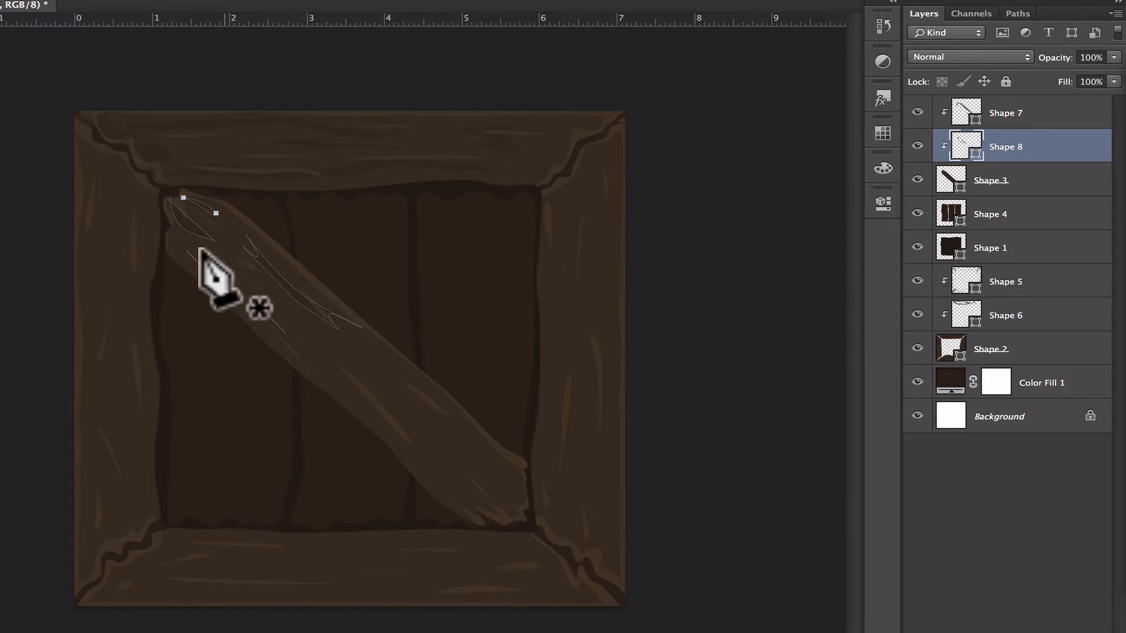
left_click(227, 260)
left_click(262, 289)
left_click(227, 260)
Continue the darker Shape 8 grain over the lower half and end of the diagonal plank
left_click(325, 366)
left_click(411, 464)
left_click(441, 499)
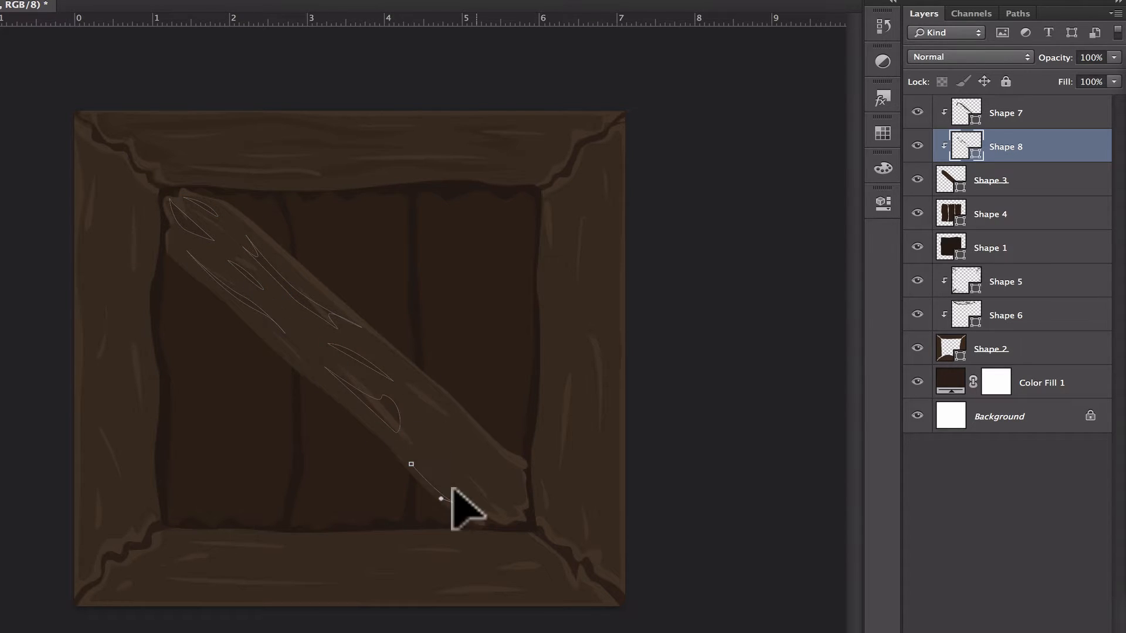
left_click(408, 461)
left_click(517, 512)
left_click_drag(454, 460, 434, 425)
left_click_drag(516, 512, 505, 497)
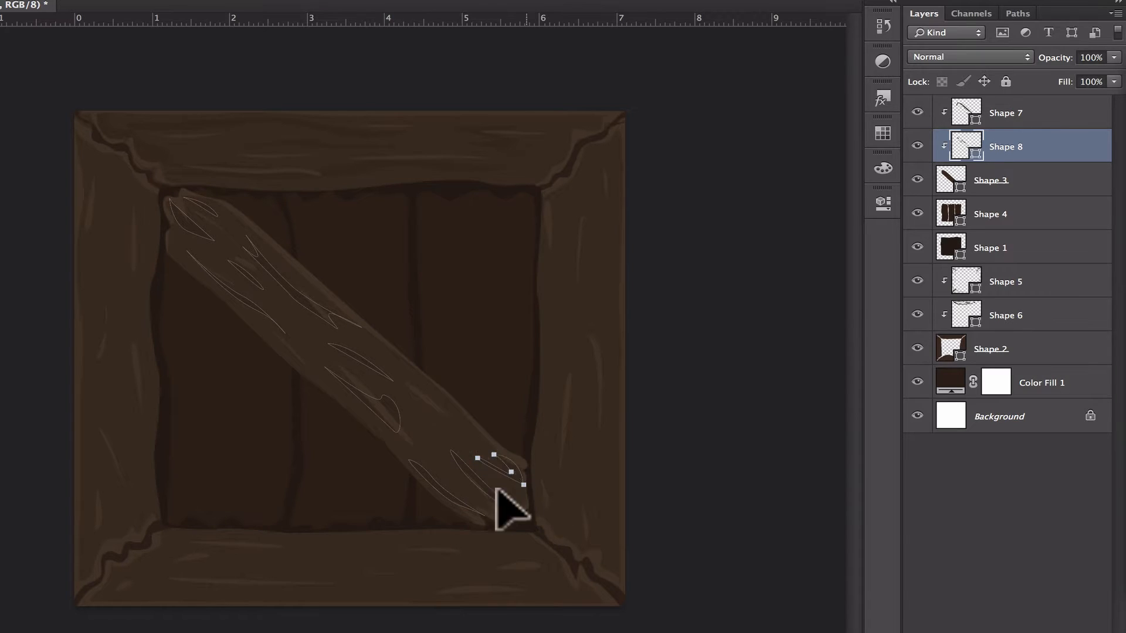
Duplicate the top plank's Shape 6 grain paths and rotate the copy vertically over the right plank
left_click(965, 314)
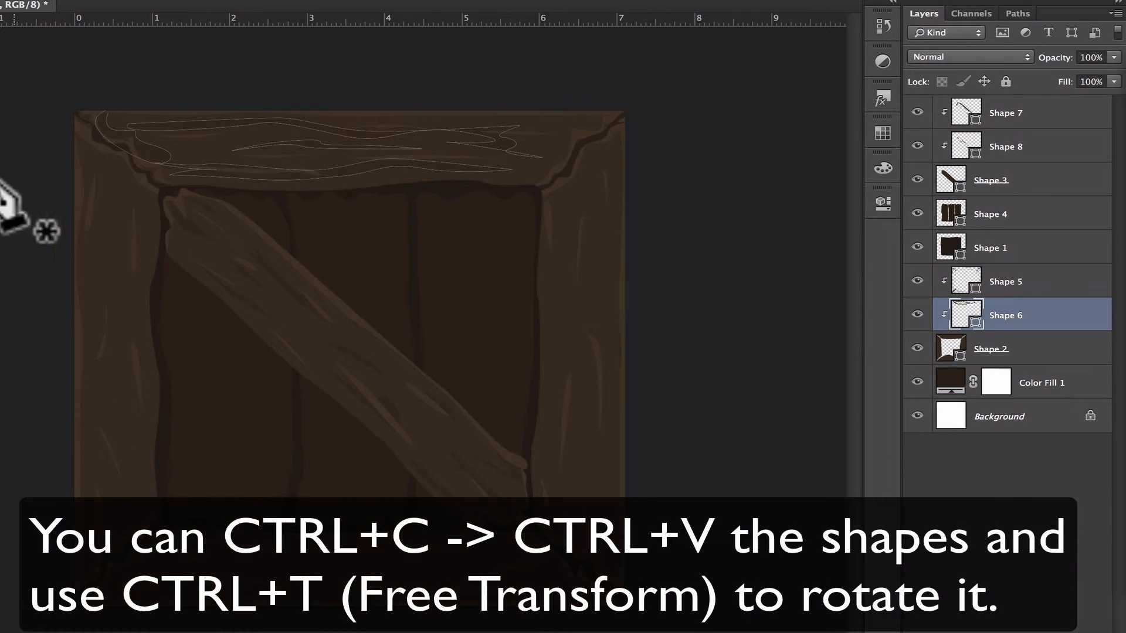
key("ctrl+c")
key("ctrl+v")
key("ctrl+t")
left_click_drag(557, 150, 320, 17)
left_click_drag(319, 71, 537, 305)
left_click_drag(651, 235, 422, 500, "shift")
left_click_drag(553, 260, 552, 238)
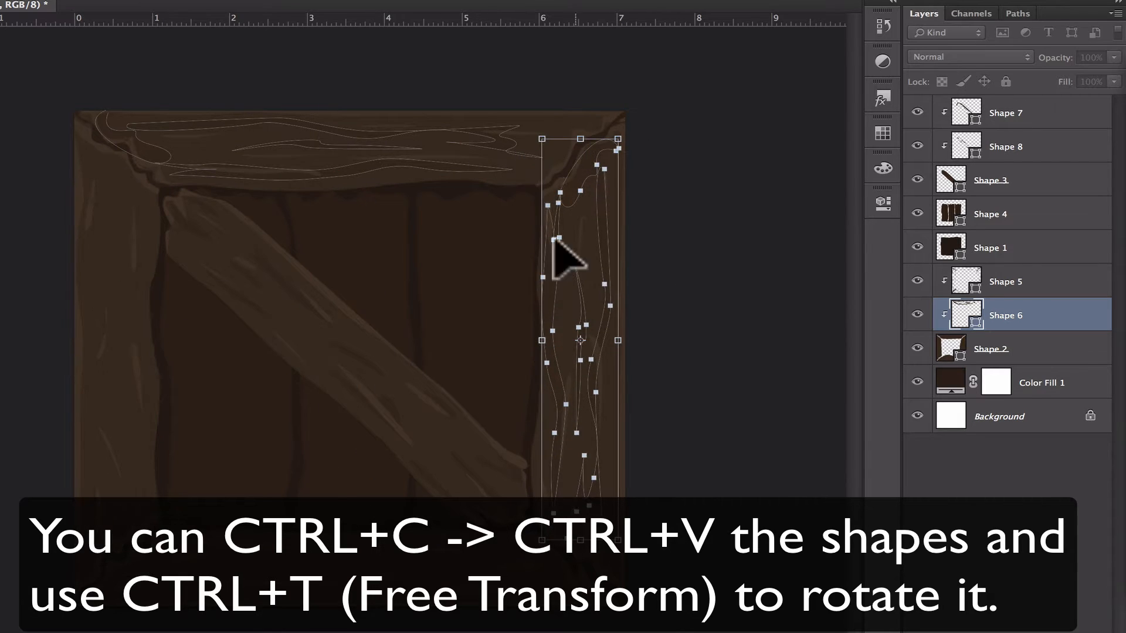
Flip the copied grain paths, rotate them back to horizontal and place them on the bottom plank
left_click(12, 1)
mouse_move(77, 307)
left_click(320, 516)
left_click_drag(559, 335, 276, 422)
left_click_drag(381, 521, 182, 509, "shift")
left_click_drag(302, 434, 342, 538)
key("Return")
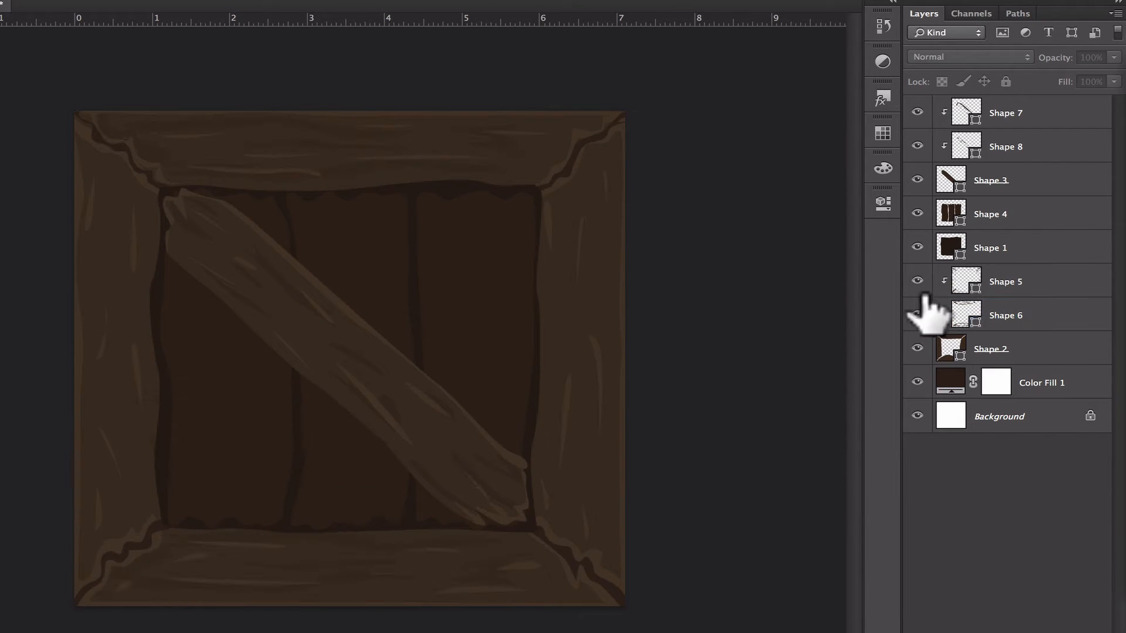
Duplicate the Shape 6 grain paths again and rotate the copies vertically onto the left and right planks
left_click(955, 281)
left_click(961, 316)
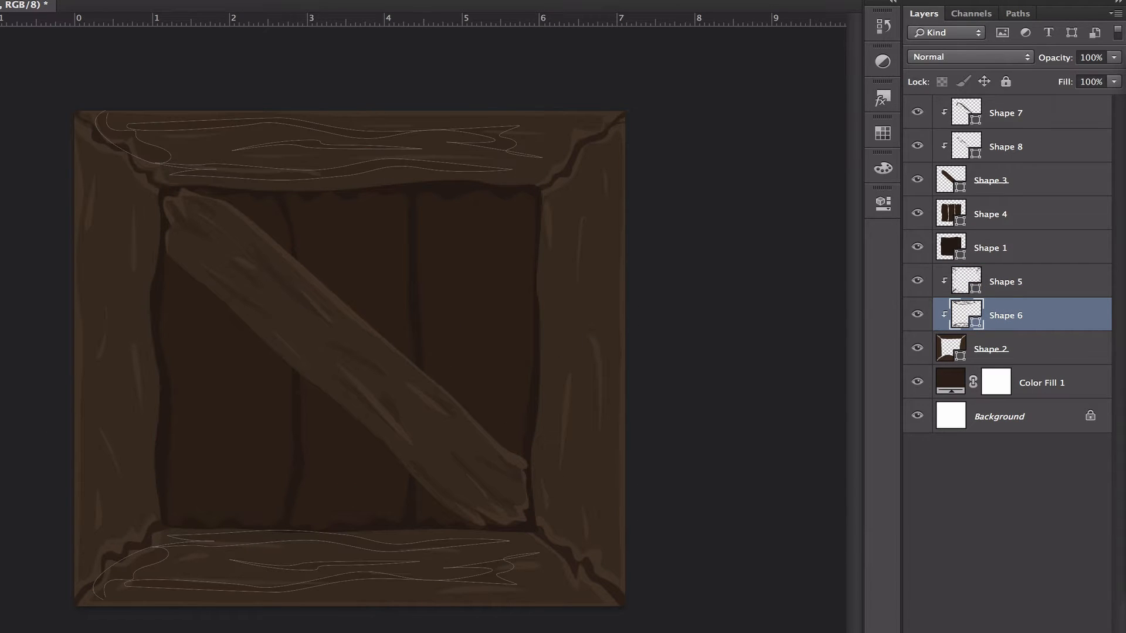
left_click_drag(283, 525, 233, 294, "alt")
key("super+t")
left_click_drag(494, 290, 305, 504, "shift")
left_click_drag(251, 161, 577, 178)
key("Return")
Flip and nudge the right plank's grain copy into place and confirm Shape 6's fill colour as #36291c
left_click(12, 0)
mouse_move(201, 307)
left_click(279, 516)
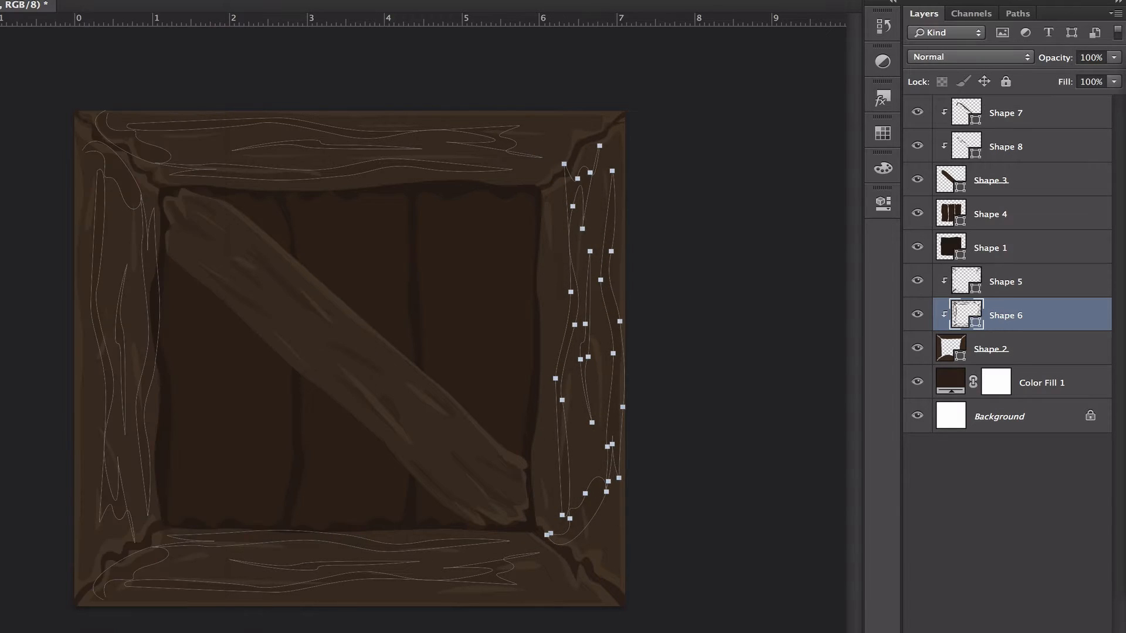
left_click(12, 0)
left_click(311, 498)
left_click_drag(570, 452, 560, 483)
double_click(966, 315)
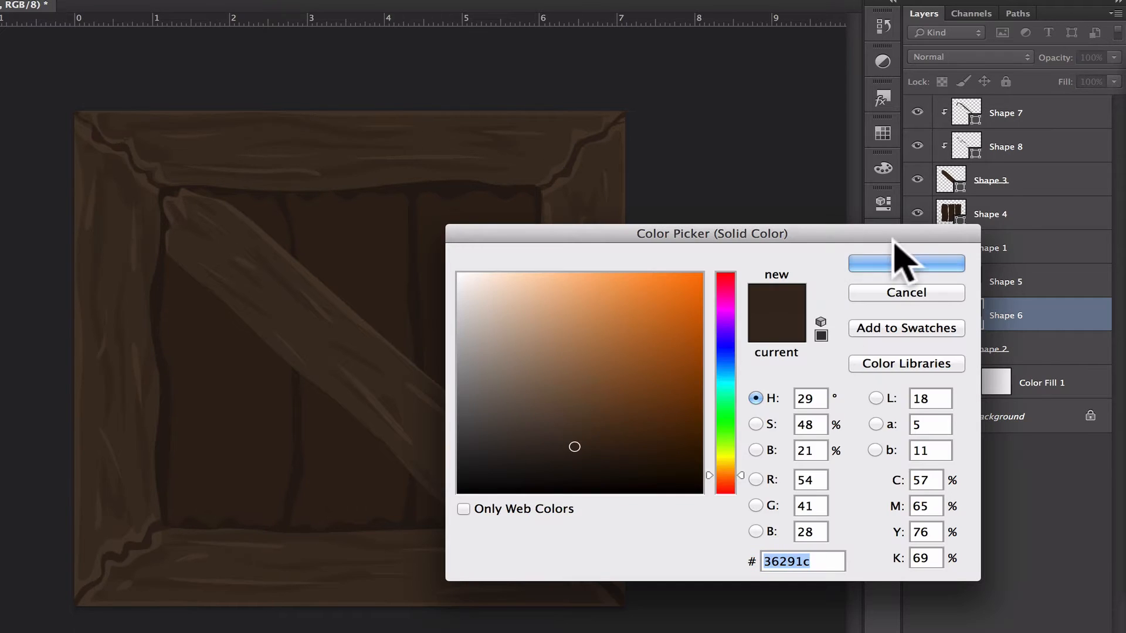
left_click(880, 258)
Add a long, branching grain shape to Shape 8 along the middle of the diagonal plank
left_click(1004, 147)
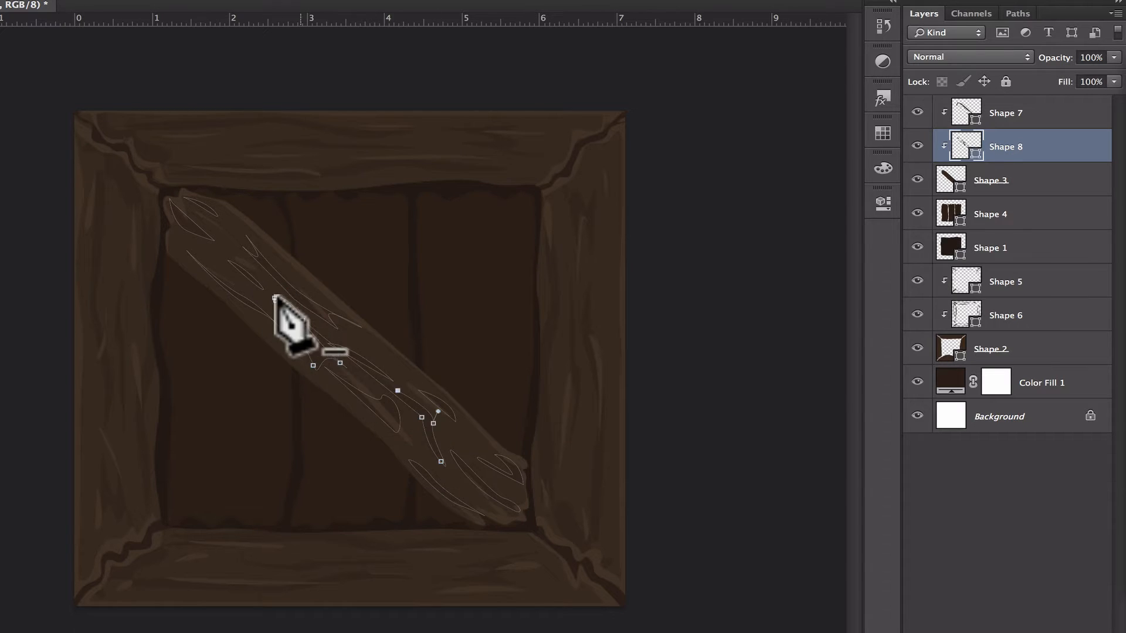
left_click(998, 522)
Draw a tall, jagged grain shape on a new layer above Shape 4, along the left inner plank's lower outer edge
left_click(978, 212)
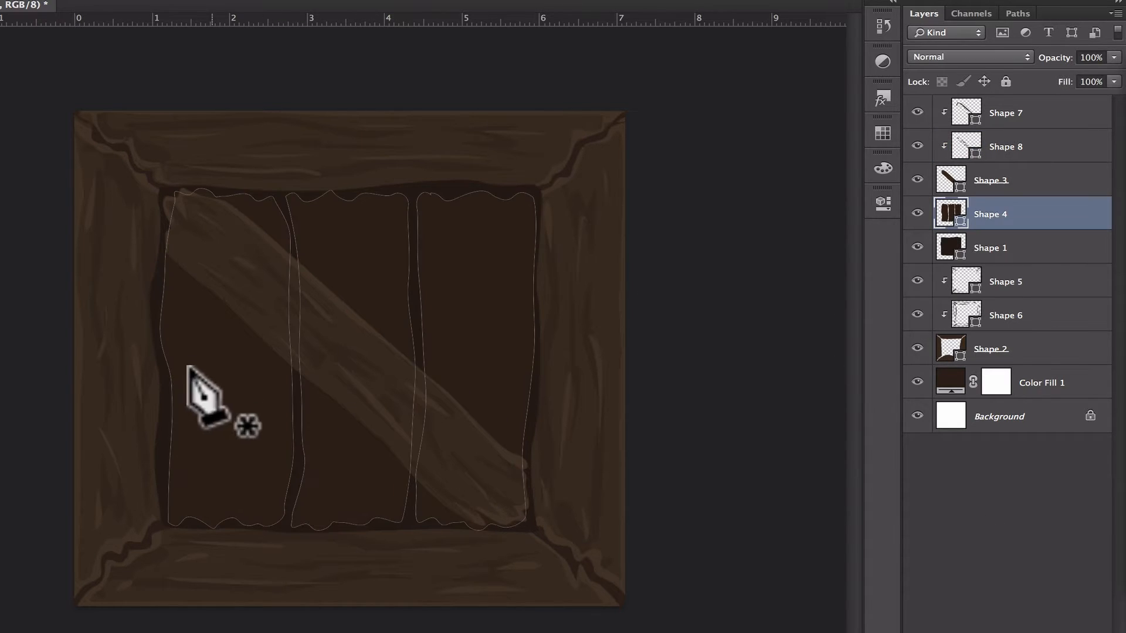
left_click(178, 514)
left_click(203, 510)
left_click_drag(186, 505, 182, 518)
left_click(178, 514)
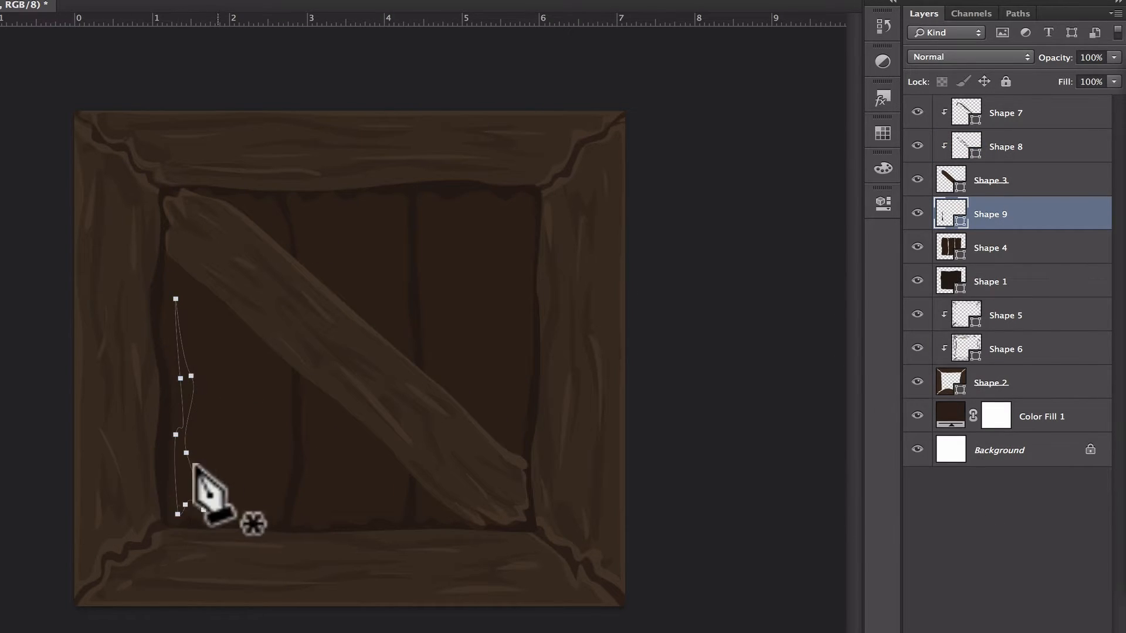
Clip Shape 9 to the inner planks and choose a new brown fill for it
left_click(997, 229, "alt")
double_click(964, 213)
left_click(585, 438)
left_click(905, 261)
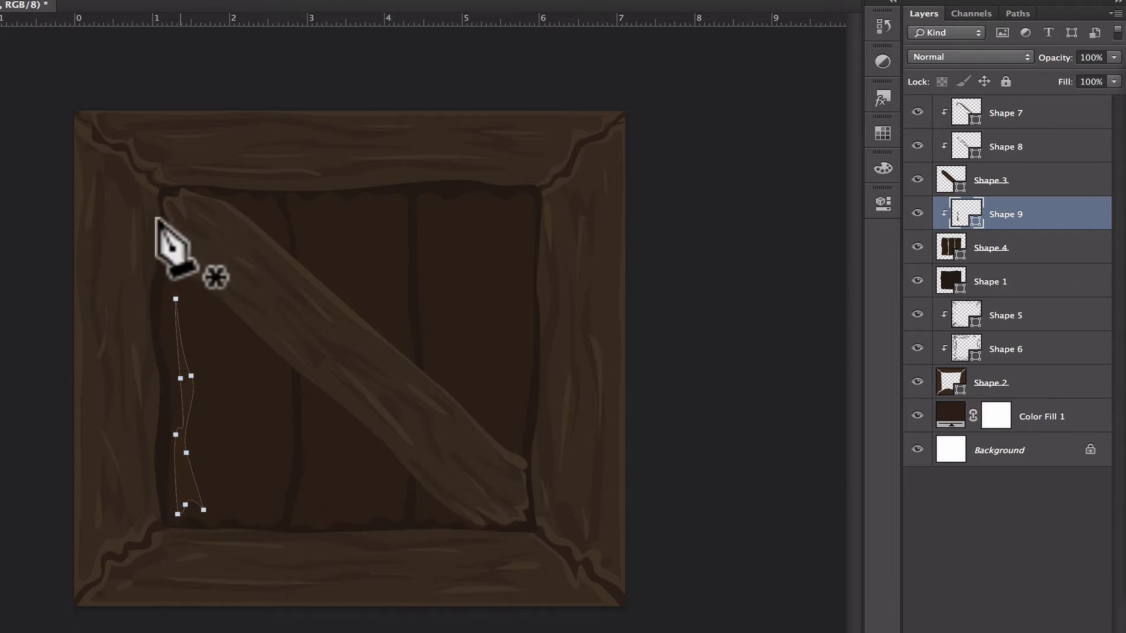
Draw a curved, forked grain shape on the upper part of the left inner plank
left_click(180, 237)
left_click_drag(180, 288, 188, 295)
left_click(196, 339)
left_click_drag(207, 291, 209, 266)
left_click(180, 237)
Draw a wavy vertical grain shape down the lower middle of the left inner plank
left_click(218, 375)
left_click_drag(204, 427, 212, 445)
left_click_drag(215, 487, 215, 500)
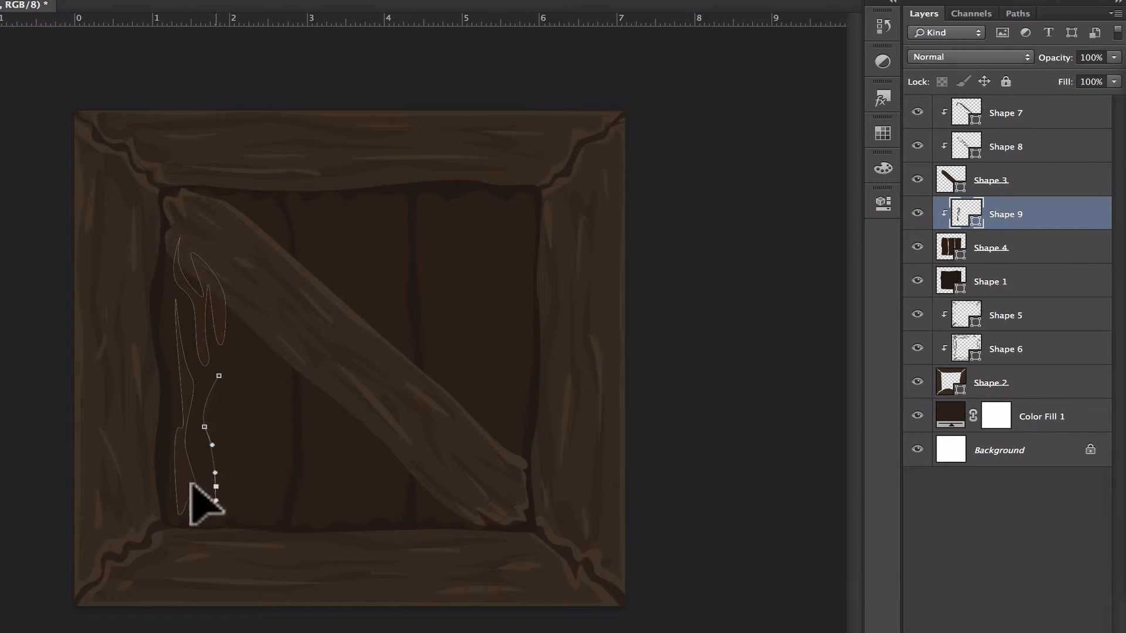
left_click_drag(228, 394, 232, 387)
left_click(214, 412)
left_click(219, 375)
Draw wavy vertical grain shapes over the rest of the left inner plank, from its lower inner edge to the top
left_click(234, 335)
left_click_drag(235, 418, 233, 432)
left_click(235, 447)
left_click_drag(247, 447, 271, 439)
left_click_drag(254, 444, 250, 452)
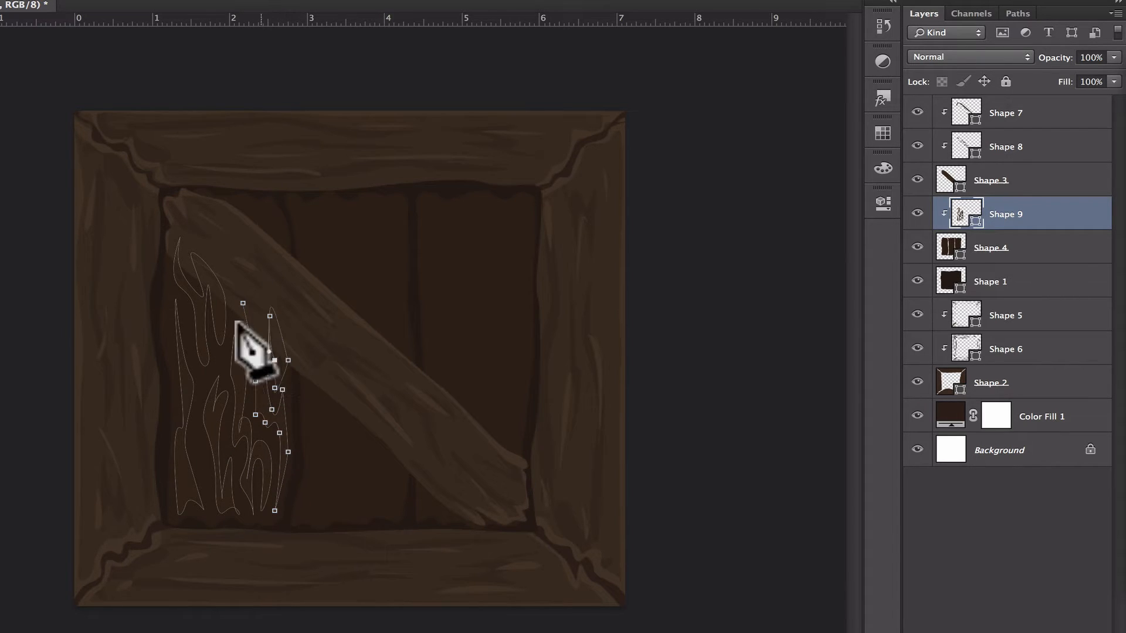
left_click(270, 202)
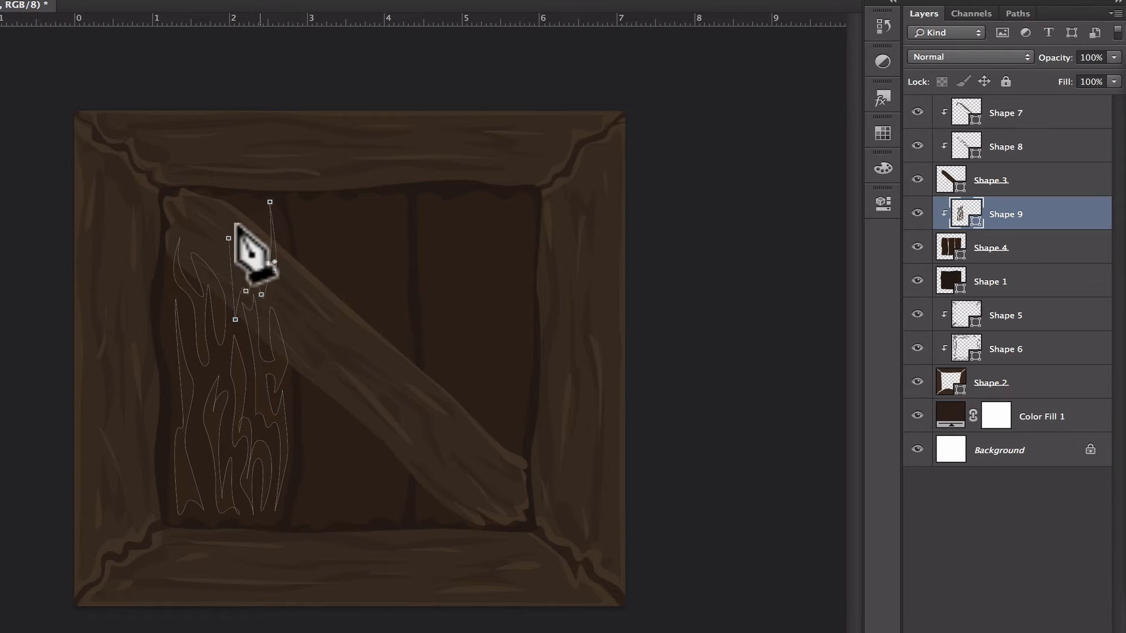
left_click(228, 238)
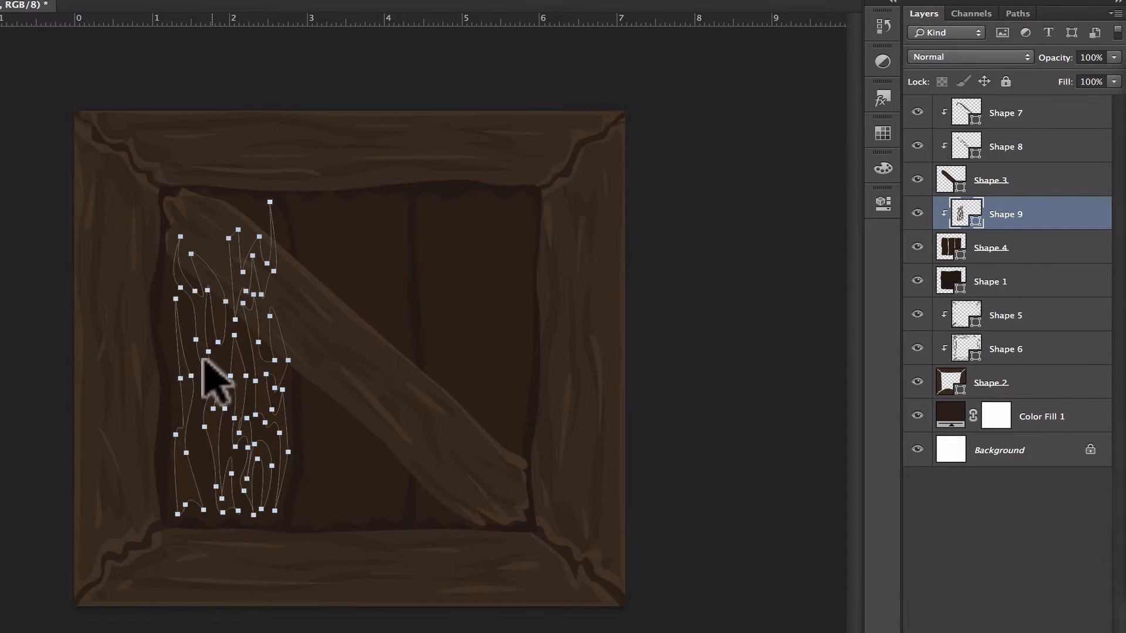
Duplicate the left inner plank's grain shapes onto the middle plank and flip the copy vertically
left_click_drag(203, 359, 302, 347, "alt+shift")
key("shift+Right")
key("shift+Right")
key("shift+Right")
left_click(3, 1)
mouse_move(88, 304)
left_click(276, 521)
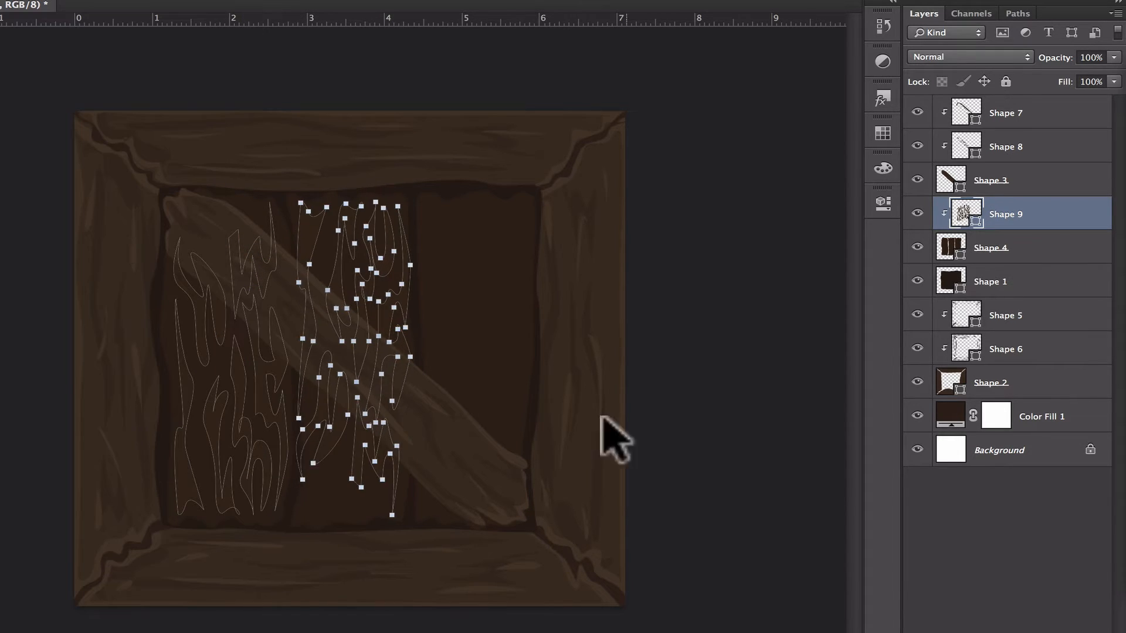
Shift the outer grain pieces on the middle plank slightly inward and draw another grain shape at the plank's bottom
left_click(319, 460)
left_click_drag(303, 240, 311, 240)
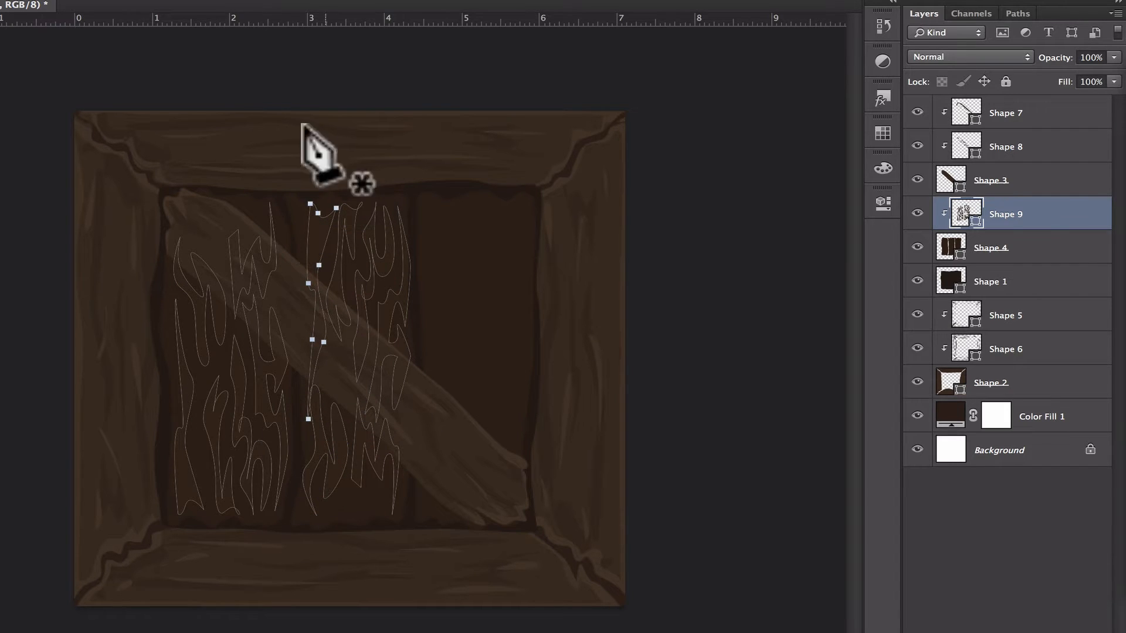
left_click(340, 486)
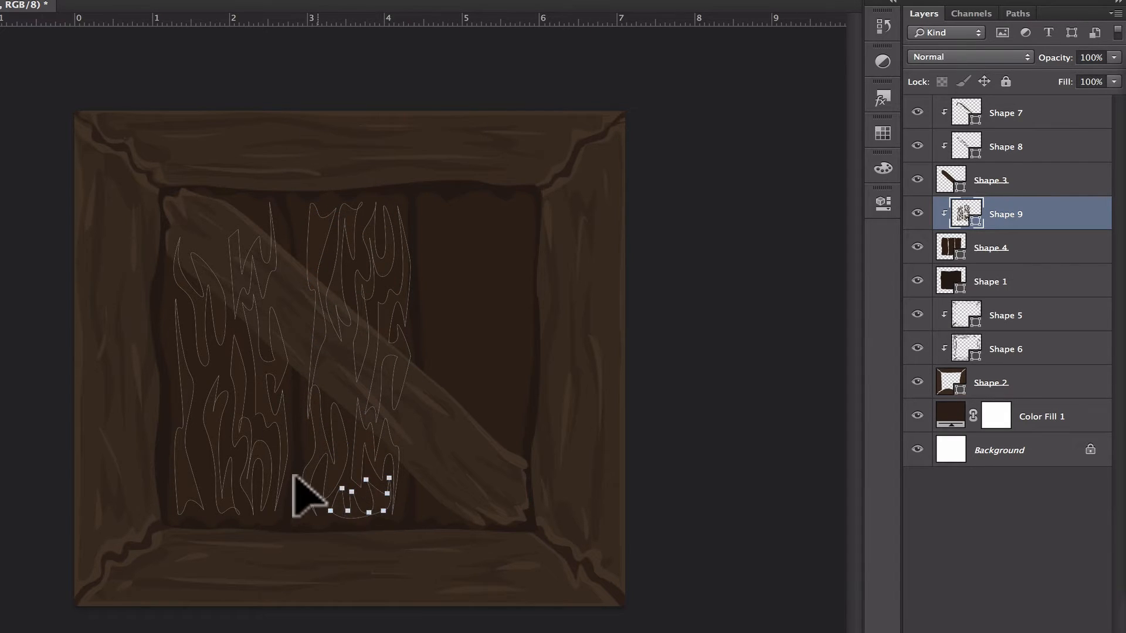
left_click(1071, 517)
left_click(967, 214)
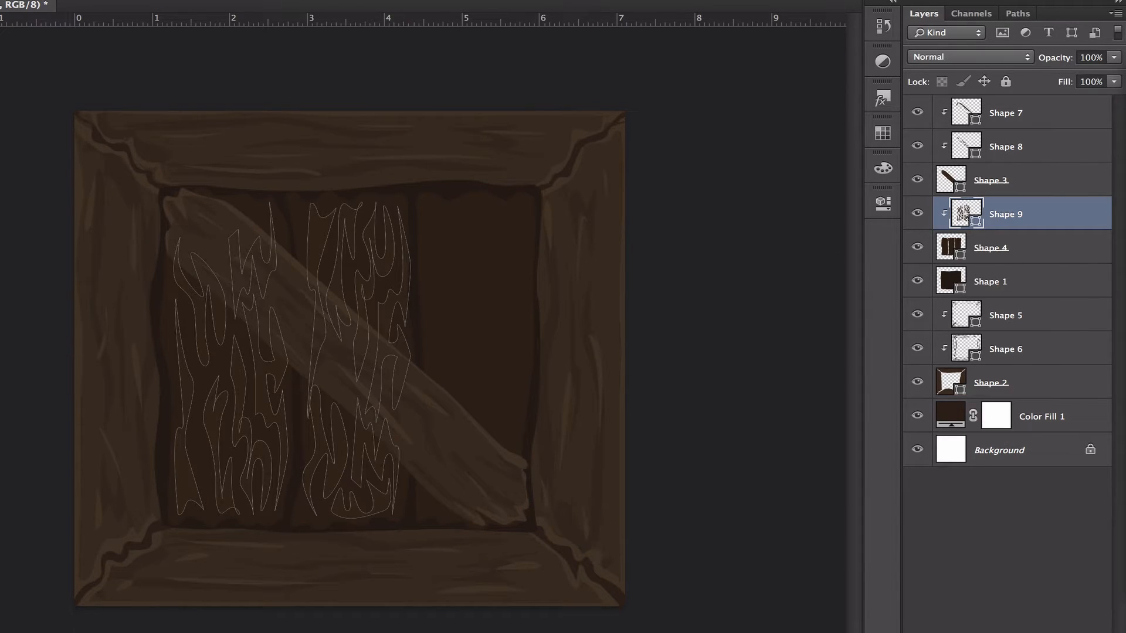
Copy the left inner plank's grain shapes onto the right inner plank and flip the copy vertically
left_click(193, 383, "shift")
left_click(169, 369, "shift")
key("super+c")
key("super+v")
key("shift+Right")
key("shift+Right")
key("shift+Right")
key("shift+Right")
key("shift+Right")
key("shift+Right")
key("shift+Right")
key("shift+Right")
key("shift+Right")
key("shift+Right")
key("shift+Right")
key("shift+Right")
key("shift+Right")
key("shift+Right")
key("shift+Right")
key("shift+Right")
key("shift+Right")
key("shift+Right")
key("shift+Right")
key("shift+Right")
left_click(6, 1)
mouse_move(71, 305)
left_click(287, 515)
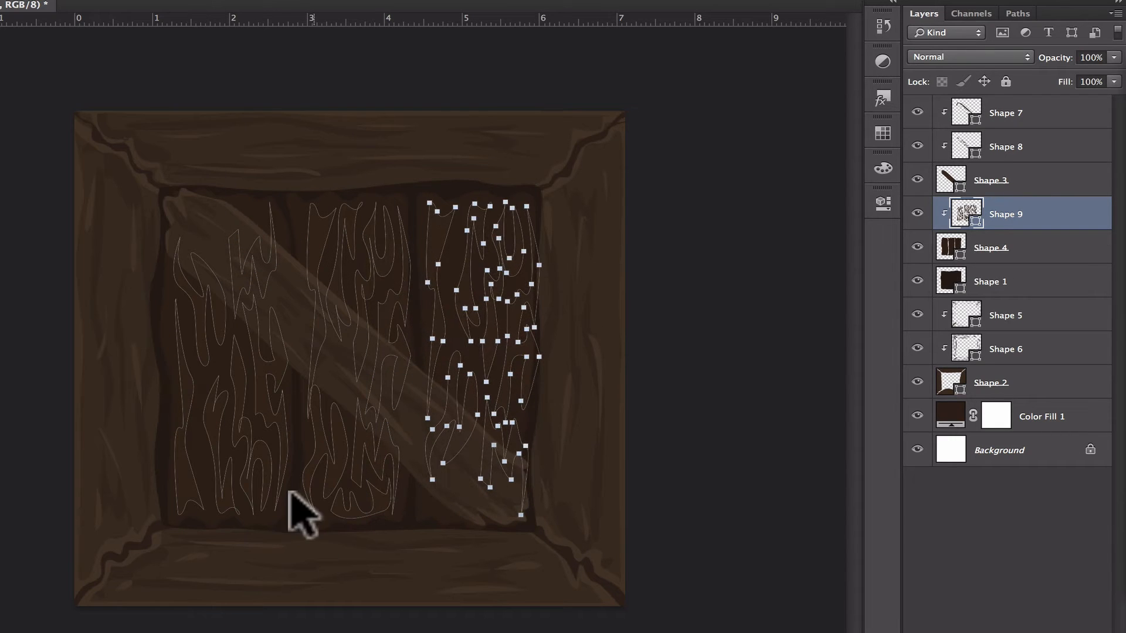
Nudge the right inner plank's grain into place and adjust its lower left piece
key("shift+Left")
key("Return")
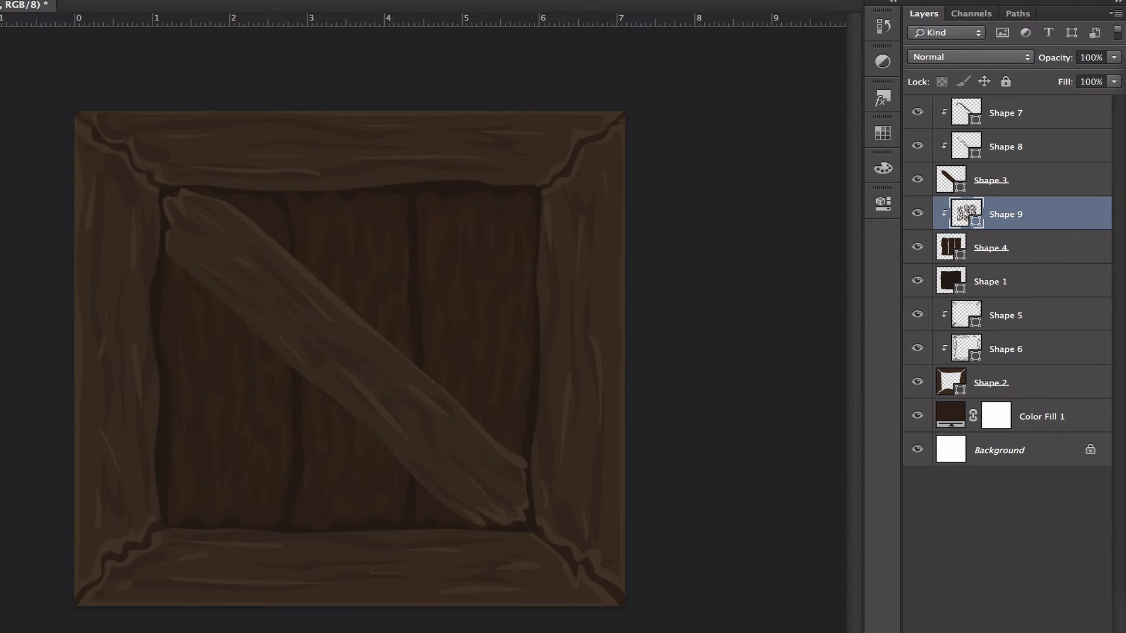
left_click(975, 223)
left_click_drag(438, 481, 448, 484)
left_click(997, 516)
Draw jagged grain shapes on a new layer above Shape 6, along the lower part of the left frame plank
key("z")
left_click(368, 327, "alt")
right_click(369, 327)
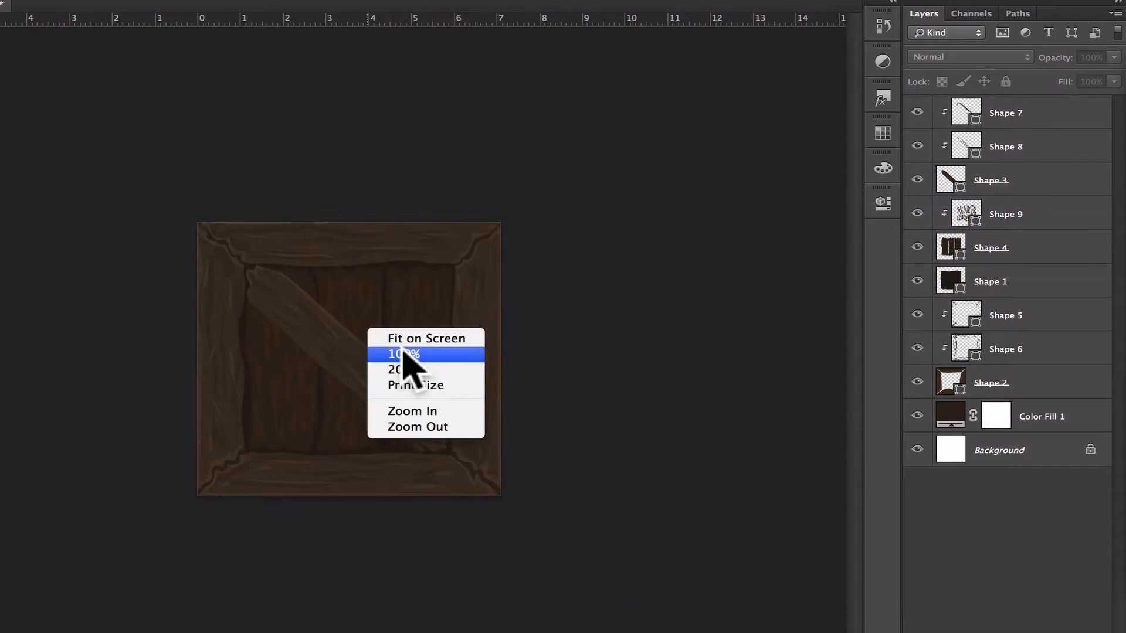
left_click(404, 353)
left_click(1000, 155)
left_click(997, 346)
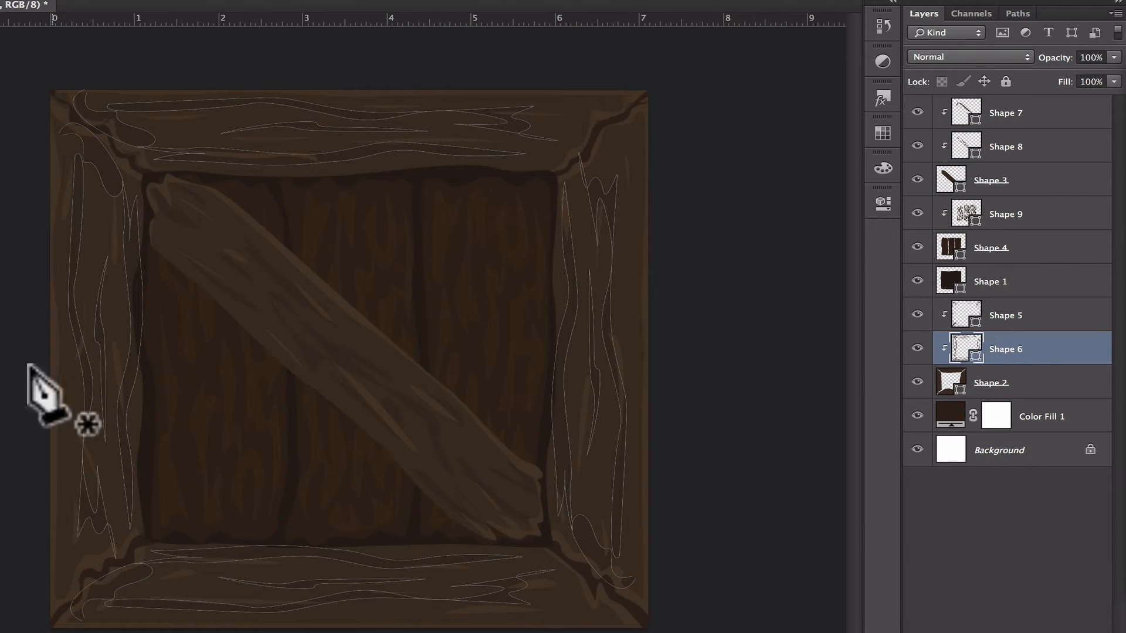
left_click(57, 573)
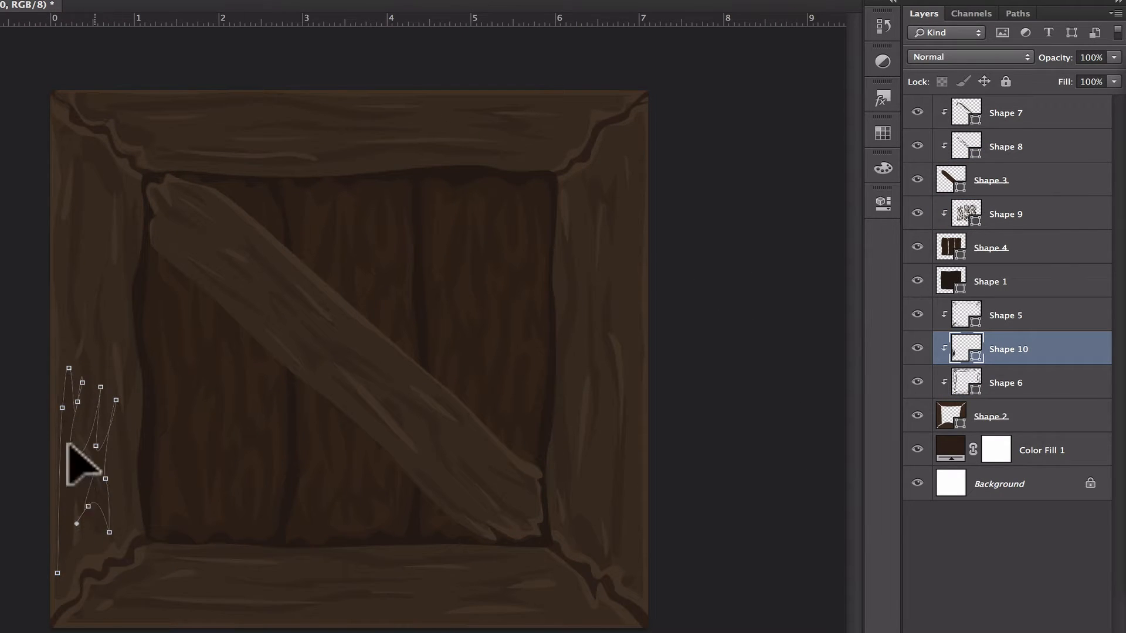
left_click_drag(65, 484, 59, 508)
Set Shape 10's fill to brown 403020 and place the layer directly below Shape 6
double_click(973, 337)
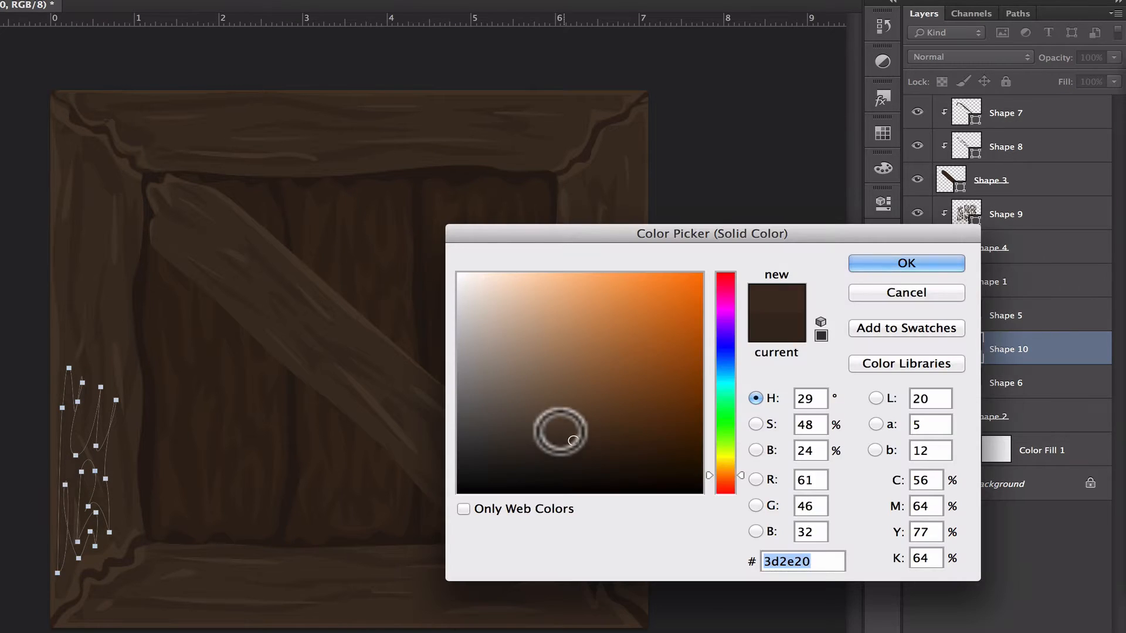
left_click(867, 258)
left_click(985, 589)
double_click(960, 367)
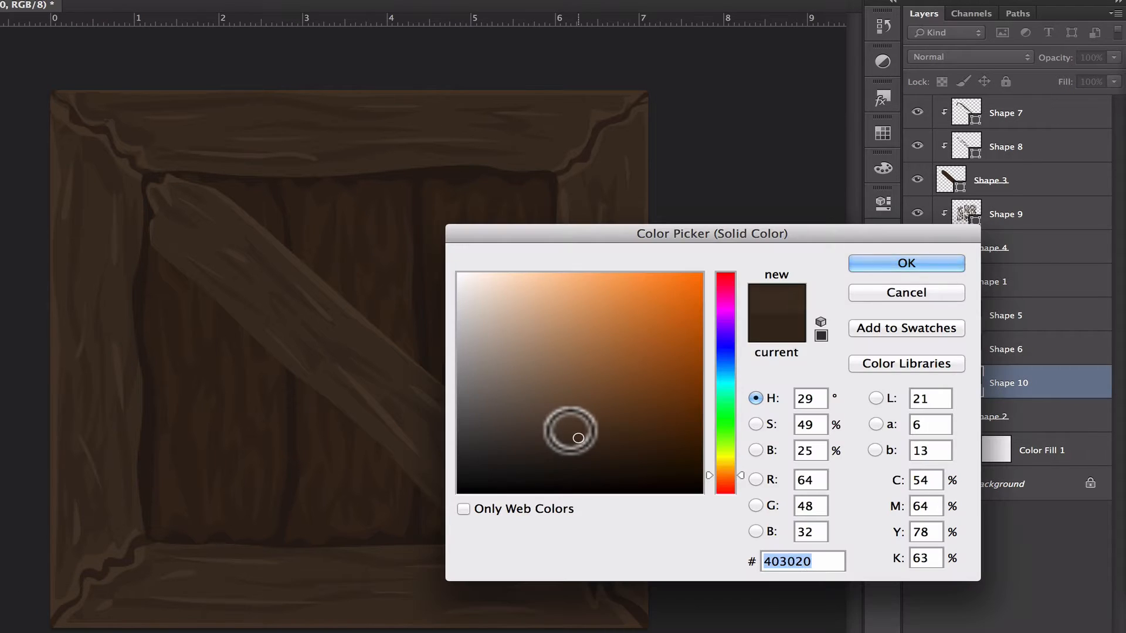
left_click(880, 264)
Choose a new brown fill for Shape 5
left_click(961, 346)
double_click(961, 311)
left_click(568, 428)
left_click(879, 263)
Set Shape 10's path operation to Combine Shapes and draw jagged vertical grain over the middle of the left frame plank
left_click(967, 381)
left_click(399, 9)
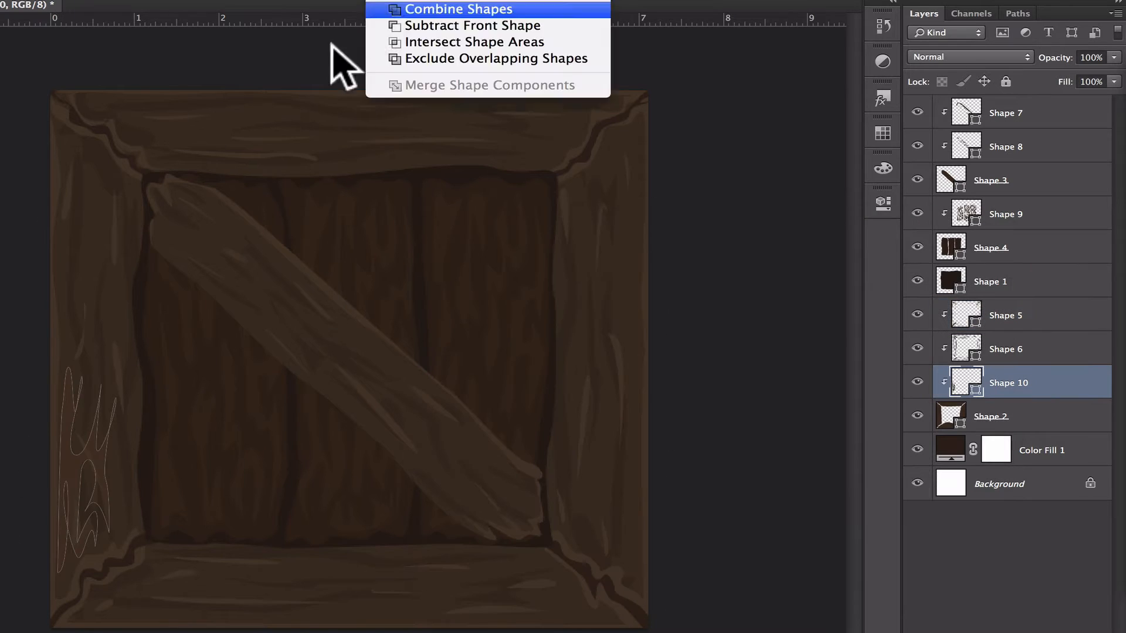
mouse_move(128, 411)
left_mouse_down()
mouse_move(121, 433)
mouse_move(134, 399)
left_mouse_up()
key("super+z")
left_click(132, 457)
left_click_drag(128, 432, 74, 435)
left_click(128, 528)
left_click(96, 328)
left_click(127, 337)
left_click_drag(122, 407, 122, 417)
left_click_drag(136, 407, 137, 397)
left_click_drag(133, 387, 136, 366)
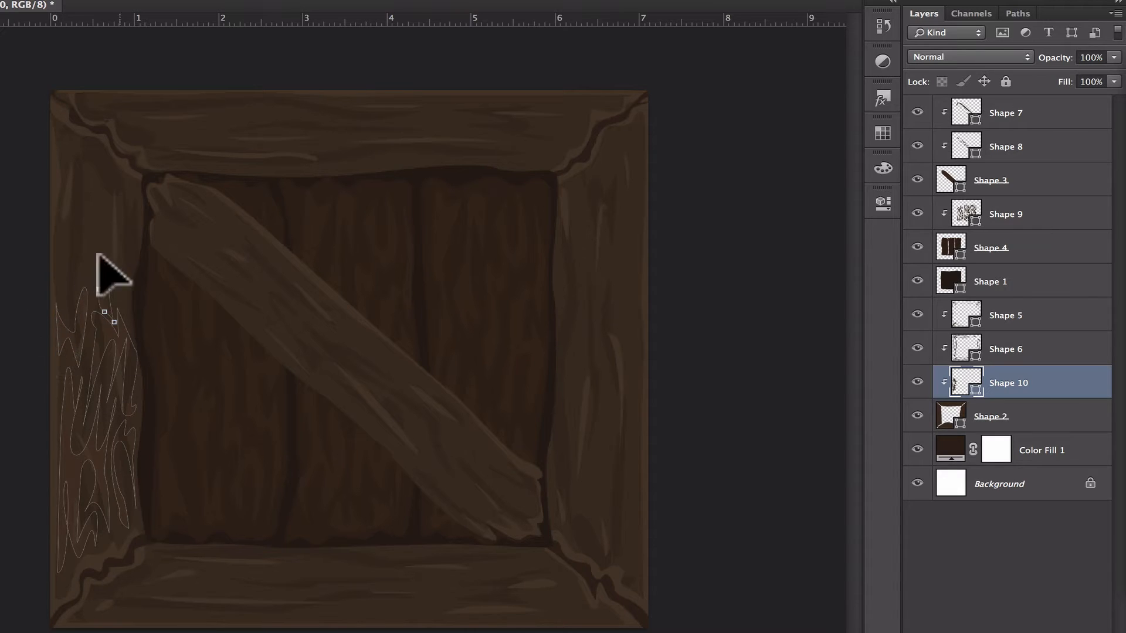
Draw a wavy grain shape up the left frame plank's upper inner edge and a smaller one beside its outer edge
left_click_drag(122, 299, 129, 294)
left_click_drag(135, 245, 92, 212)
left_click(103, 273)
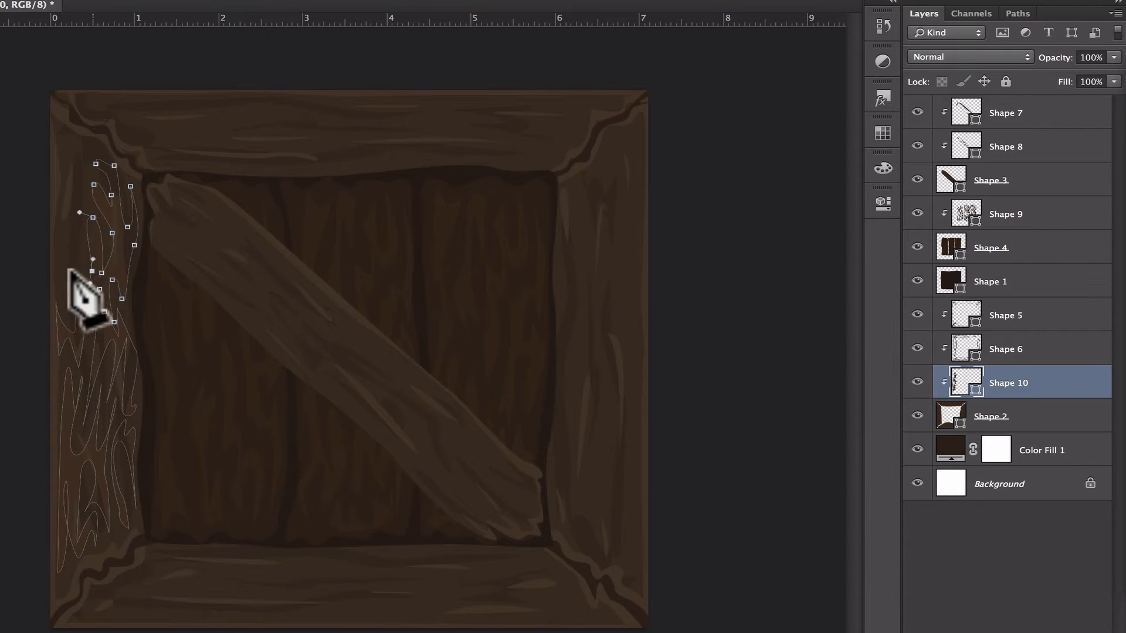
left_click(99, 289)
left_click(67, 311)
left_click_drag(52, 264, 57, 246)
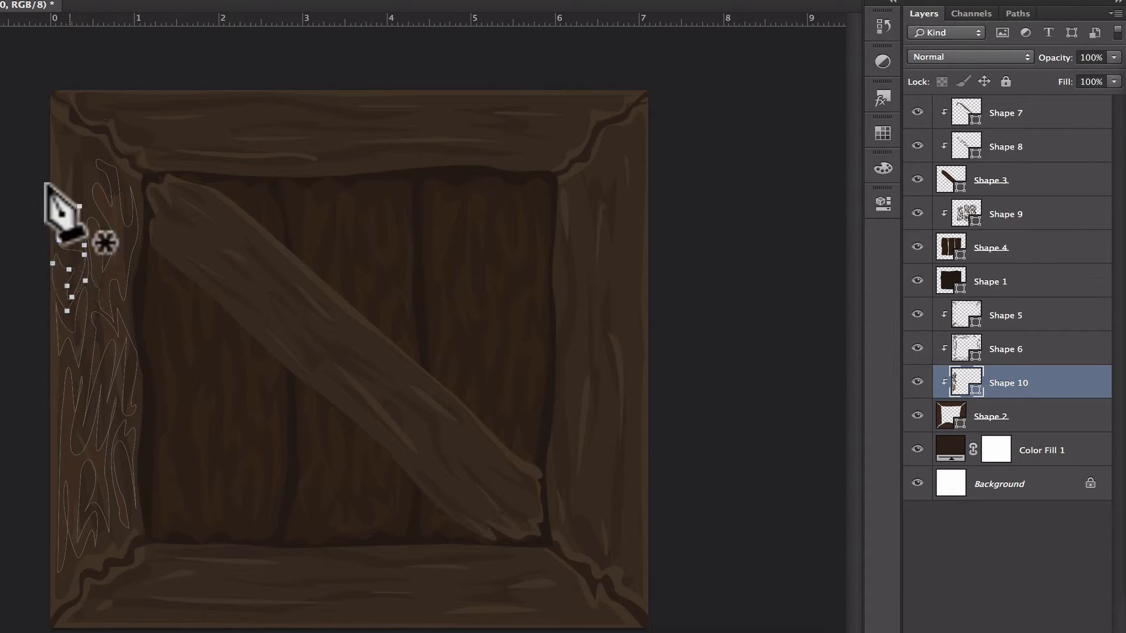
Draw a curved, forked grain shape in the upper outer corner of the left frame plank
left_click(55, 210)
left_click_drag(56, 146, 49, 129)
left_click_drag(57, 128, 64, 135)
left_click_drag(78, 157, 92, 143)
left_click_drag(98, 149, 102, 163)
left_click(56, 210)
left_click(945, 581)
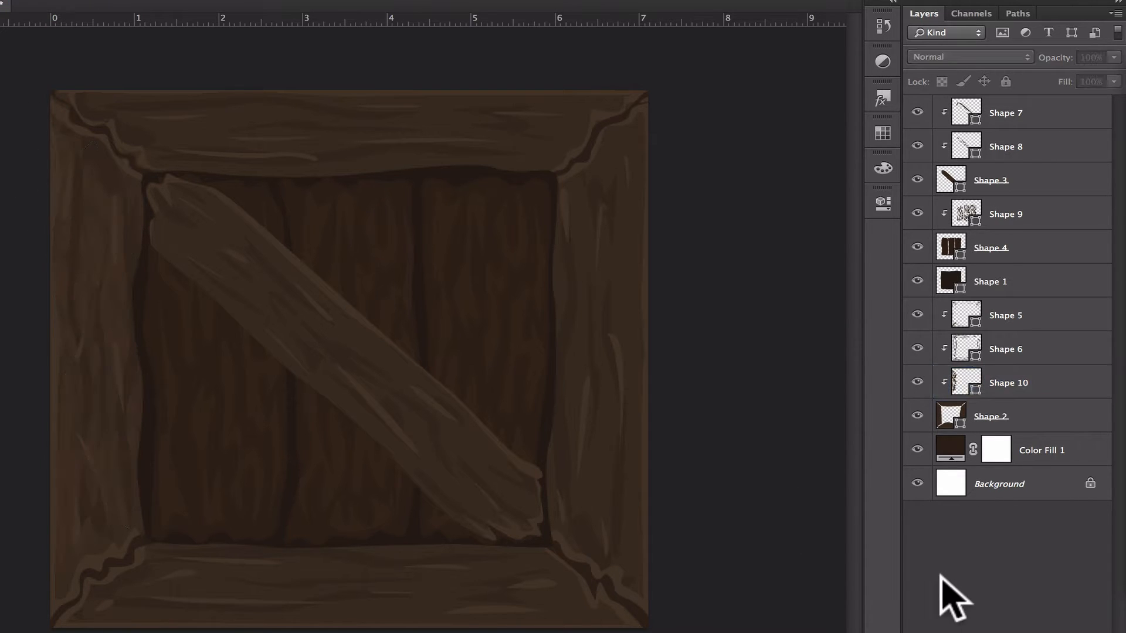
Fine-tune Shape 10's brown fill and compare the grain with the layer hidden and shown
double_click(959, 382)
left_click(105, 535)
left_click(575, 435)
left_click_drag(575, 436, 573, 447)
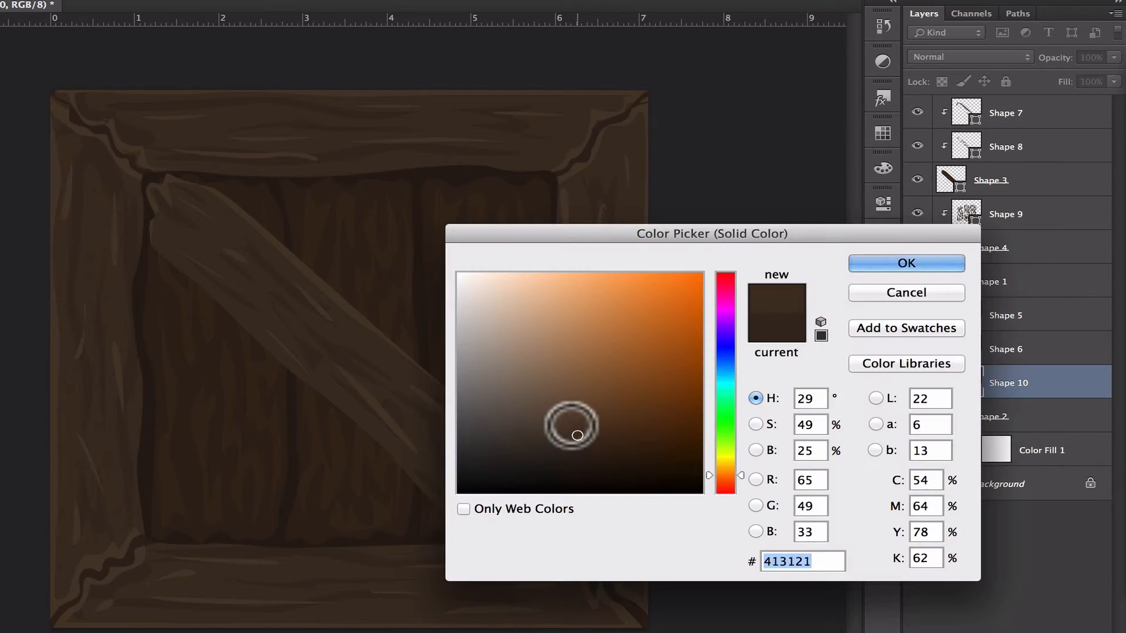
left_click_drag(570, 427, 575, 434)
left_click(897, 264)
left_click(916, 382)
left_click(916, 382)
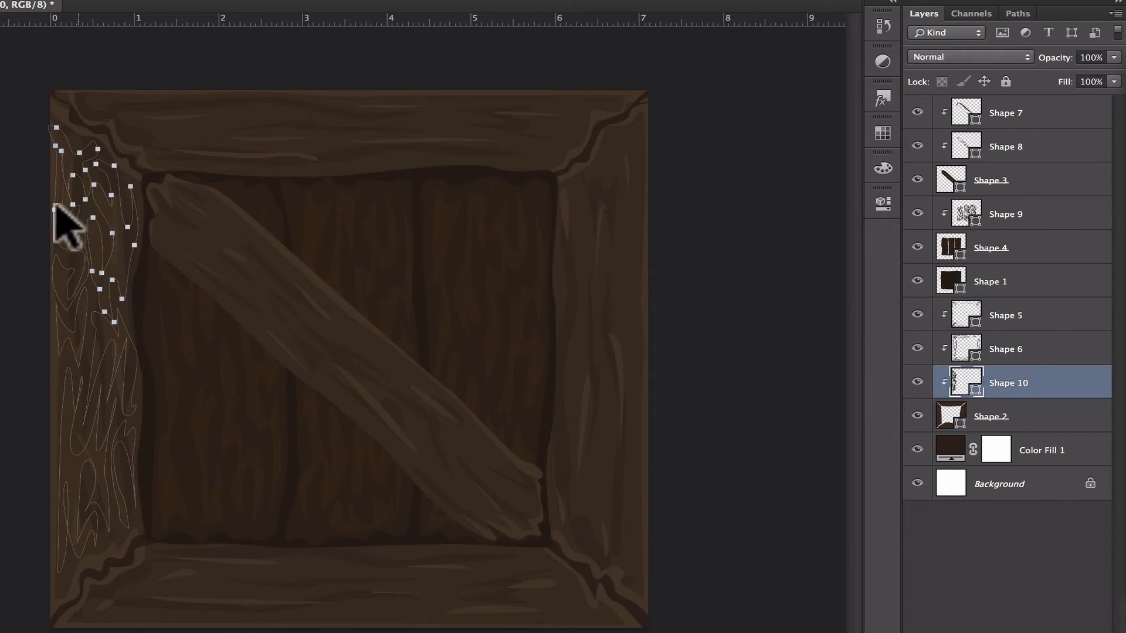
Copy the left frame plank's grain, rotate the copy horizontally, and move it onto the top frame plank
key("super+c")
key("super+v")
key("super+t")
left_click_drag(151, 291, 160, 402, "shift")
left_click_drag(164, 352, 423, 134)
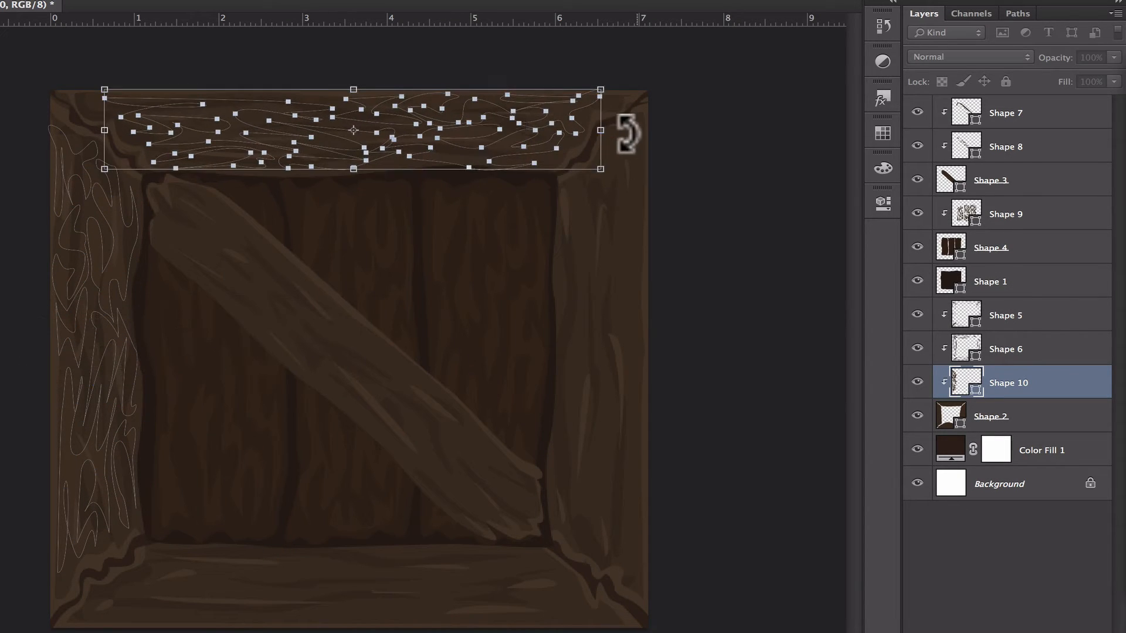
key("Return")
Copy the grain onto the right frame plank, rotated vertically and flipped vertically, and nudge it down into place
key("super+c")
key("super+v")
key("super+t")
left_click_drag(624, 132, 316, 315, "shift")
left_click_drag(311, 235, 558, 450)
left_click(4, 1)
mouse_move(166, 299)
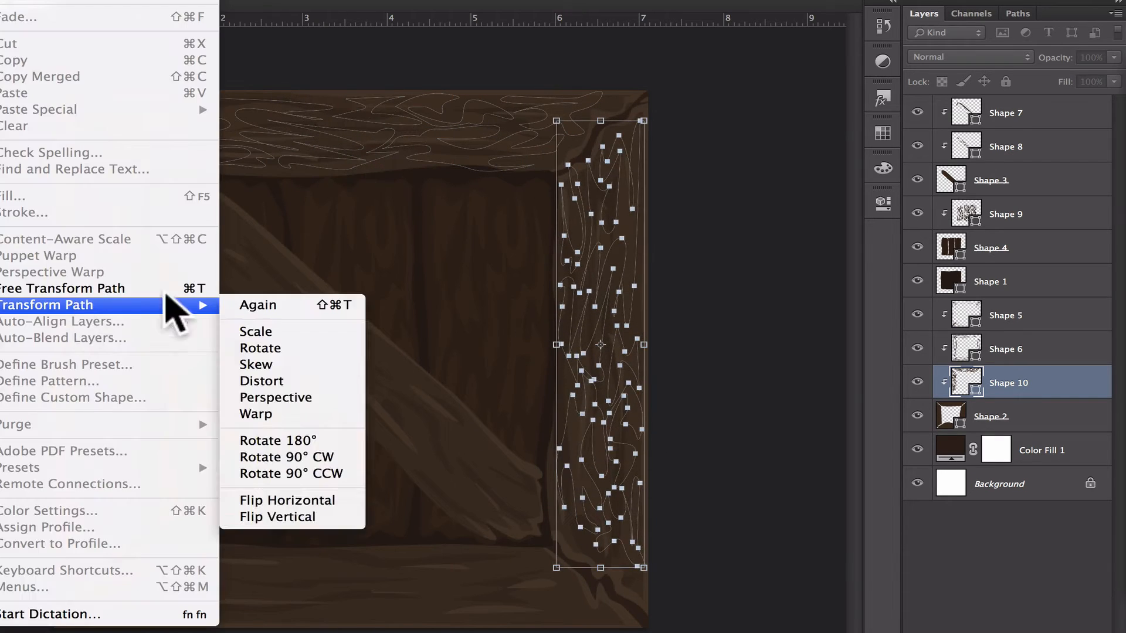
left_click(279, 517)
key("Return")
key("Down")
key("Down")
key("Down")
key("Down")
key("Down")
Copy the grain, rotate it horizontally onto the bottom frame plank, and stretch it to span the plank's width
key("super+c")
key("super+v")
key("super+t")
left_click_drag(323, 437, 295, 572, "shift")
left_click_drag(242, 475, 327, 587)
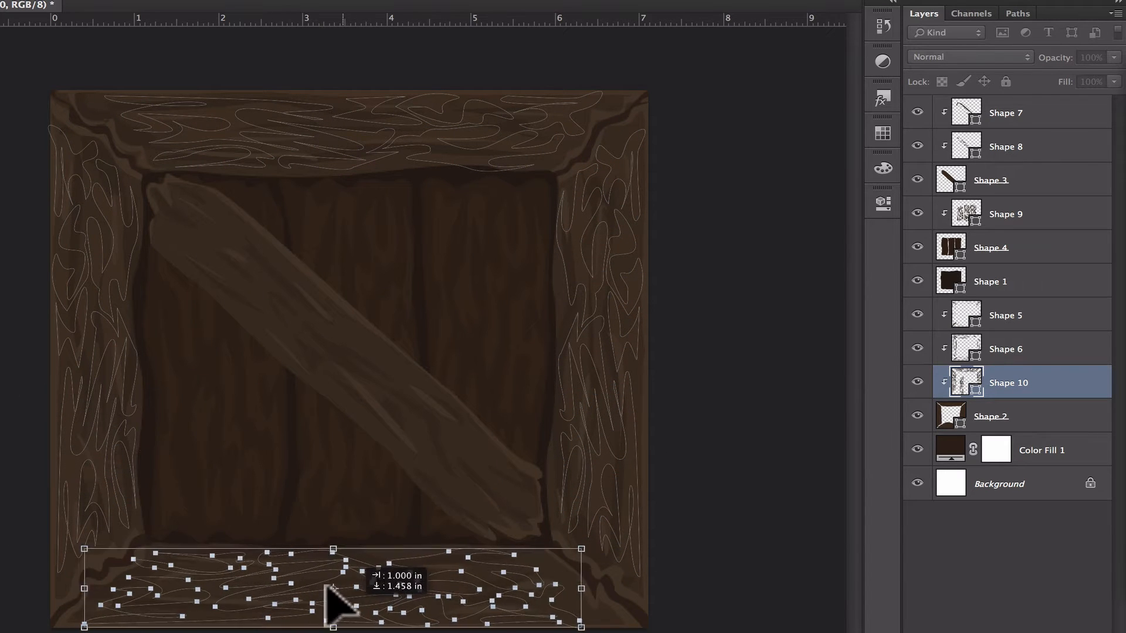
left_click_drag(587, 587, 611, 588)
left_click_drag(87, 580, 72, 581)
key("Return")
left_click(1056, 601)
Choose a new brown for the Color Fill 1 layer
double_click(950, 449)
mouse_move(811, 498)
left_mouse_down()
mouse_move(832, 493)
mouse_move(797, 496)
left_mouse_up()
key("Return")
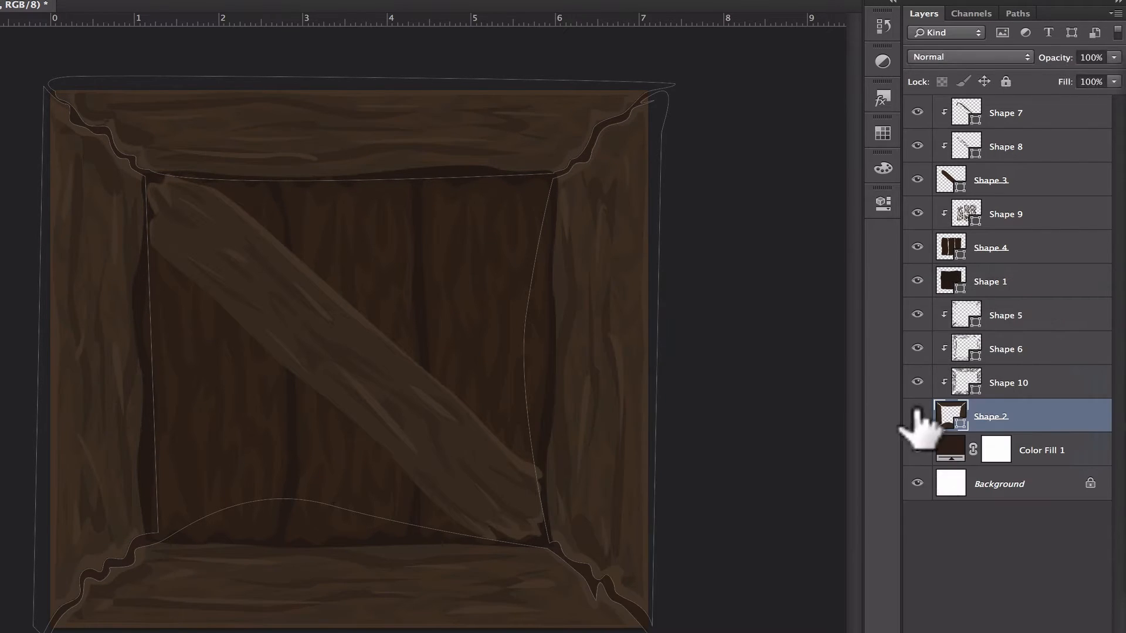
left_click(991, 146)
key("super+v")
key("super+t")
left_click_drag(674, 337, 633, 284)
left_click_drag(553, 292, 288, 299)
key("Return")
left_click(958, 591)
key("super+z")
left_click(950, 591)
Paste the grain as a new layer above Shape 8, rotate it to the diagonal plank's angle, and move it over that plank
left_click(962, 146)
key("super+v")
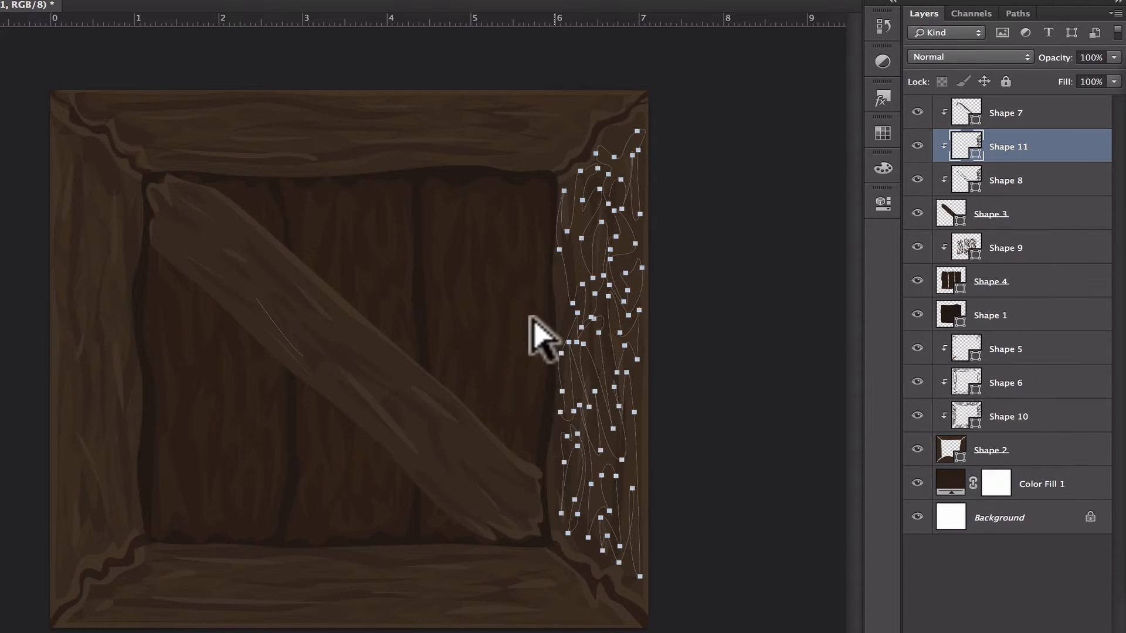
key("super+t")
left_click_drag(667, 328, 627, 284)
left_click_drag(575, 324, 299, 306)
key("Return")
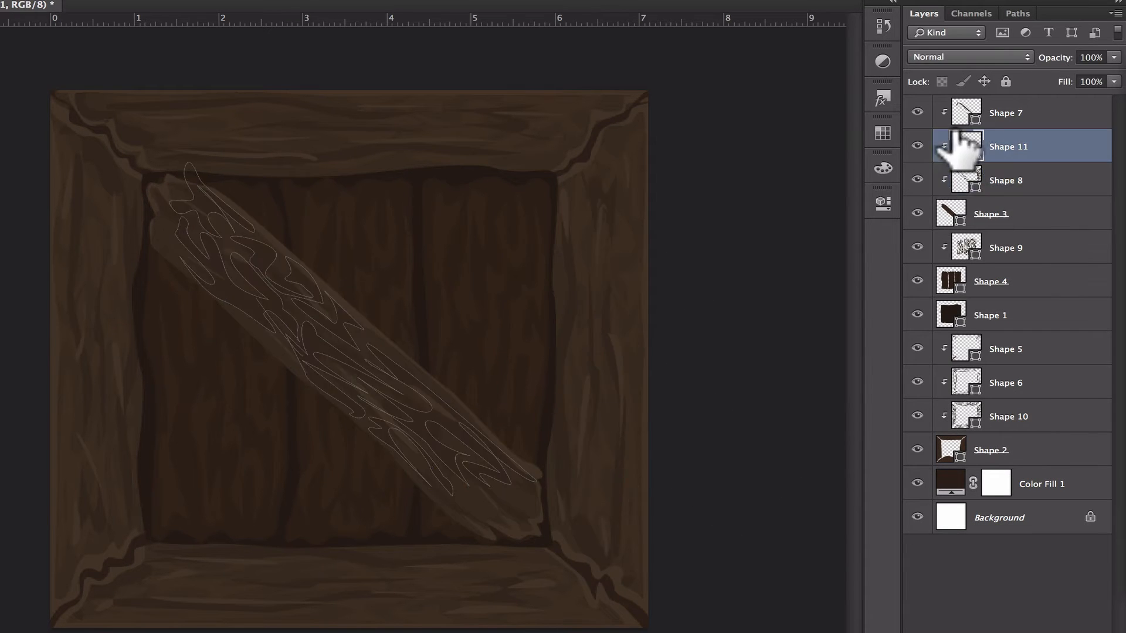
Recolor Shape 8 with a brown sampled from the left frame plank and move it above Shape 11
left_click(938, 176)
double_click(961, 180)
left_click(104, 471)
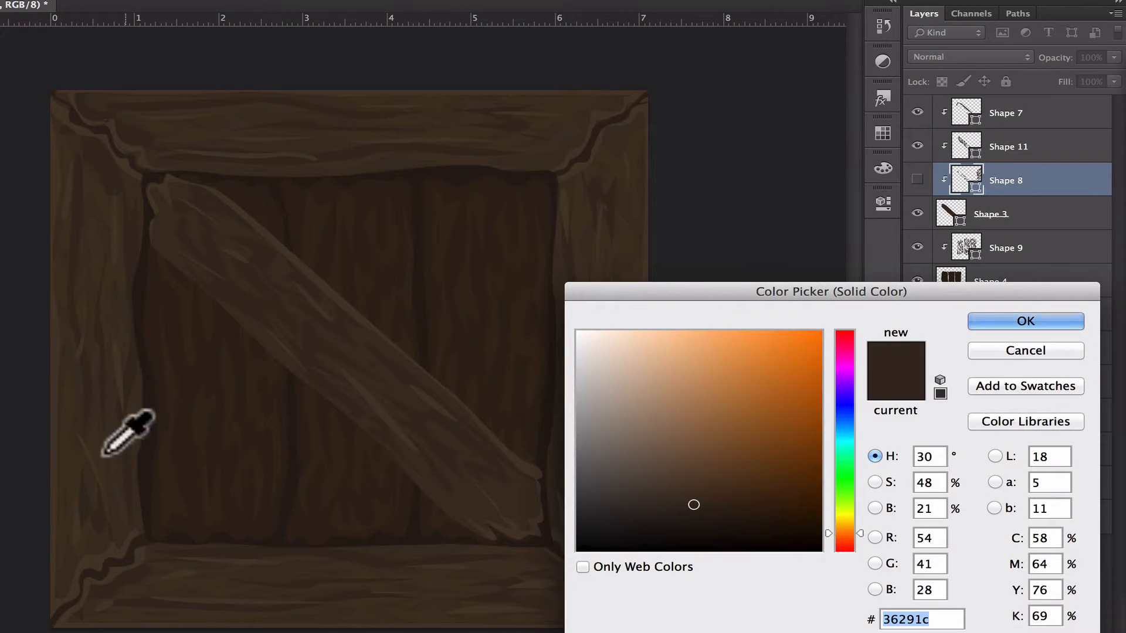
left_click(102, 457)
left_click(1005, 323)
left_click(967, 586)
double_click(962, 180)
left_click(78, 520)
left_click(44, 423)
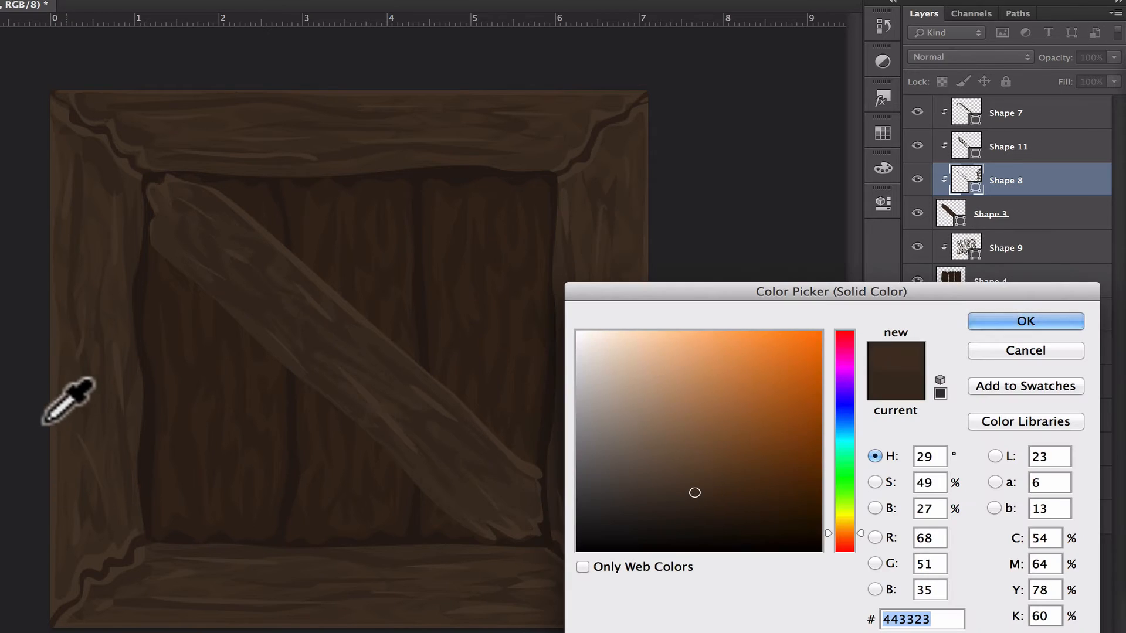
left_click(991, 322)
left_click_drag(1000, 176, 1001, 128)
left_click(996, 593)
Recolor the Shape 11 grain with a brown sampled from the top frame plank
double_click(965, 180)
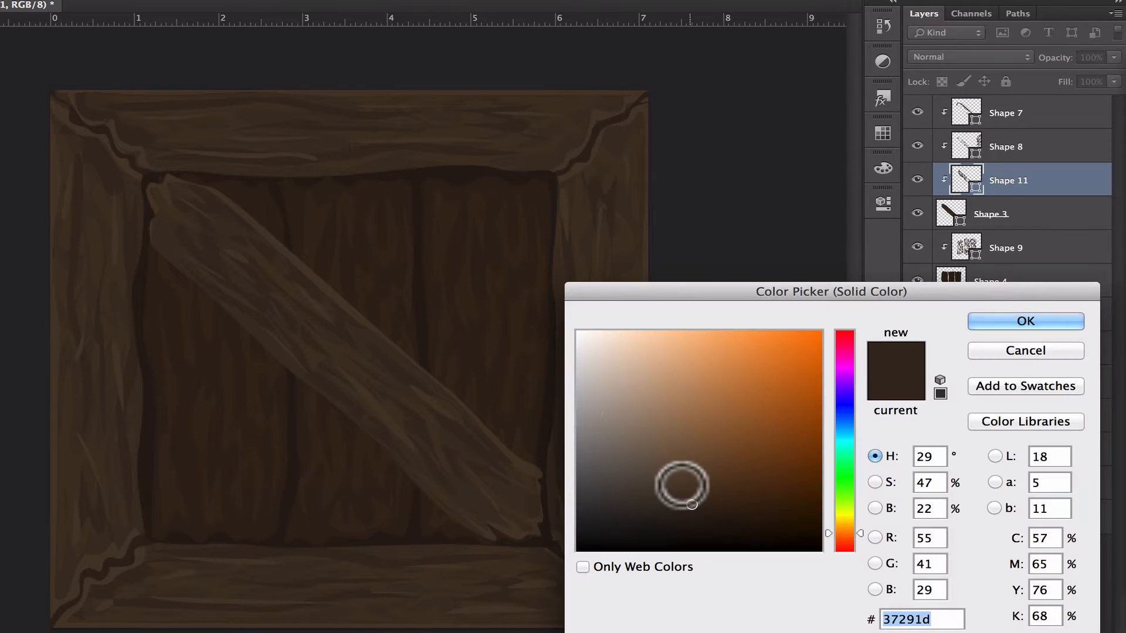
left_click(457, 185)
left_click(340, 154)
left_click(1026, 321)
left_click(993, 604)
Save the texture in Photoshop format as CrateTexture.psd in the MyTutorials folder
key("super+shift+s")
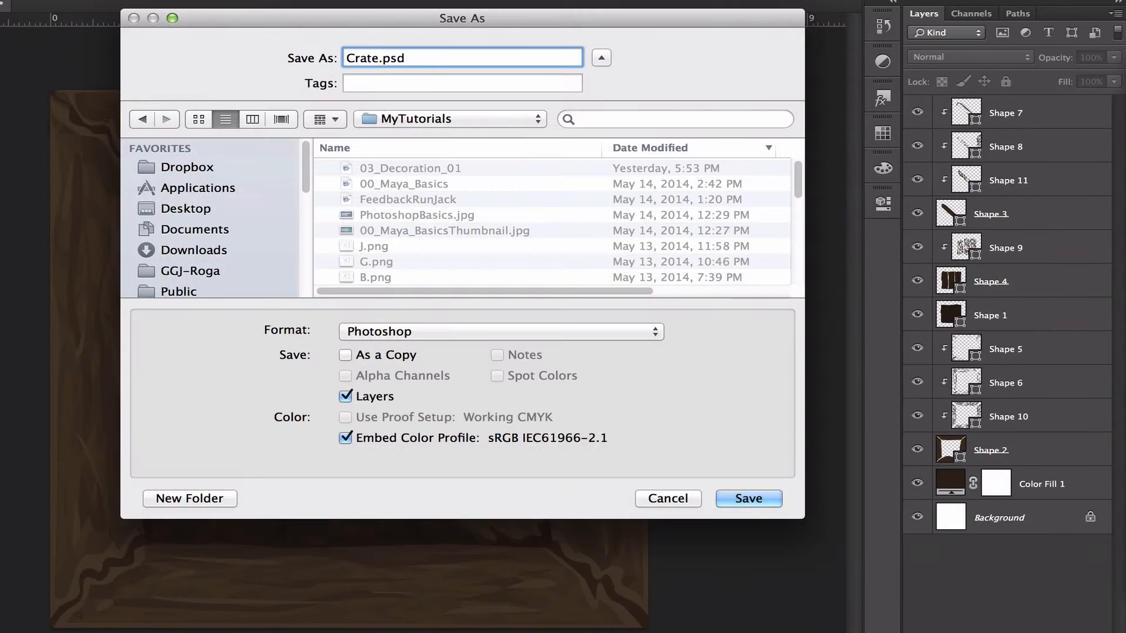
key("Return")
key("Return")
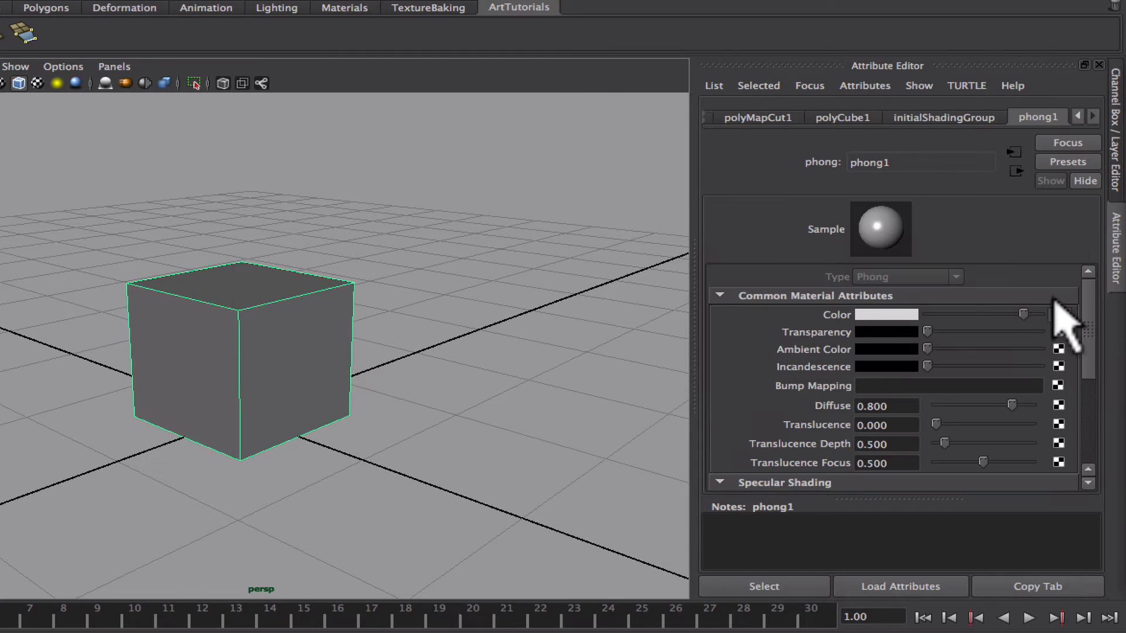
Switch to Maya, map the saved crate texture to phong1's Color, and display the cube textured
left_click(1068, 362)
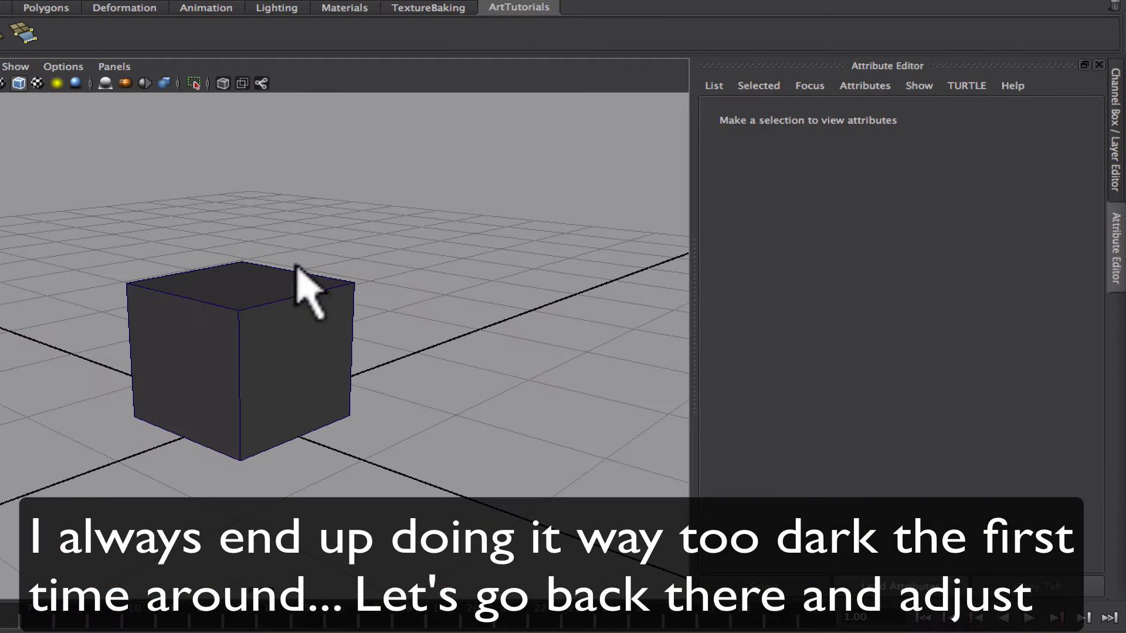
key("6")
left_click_drag(434, 424, 460, 294, "alt")
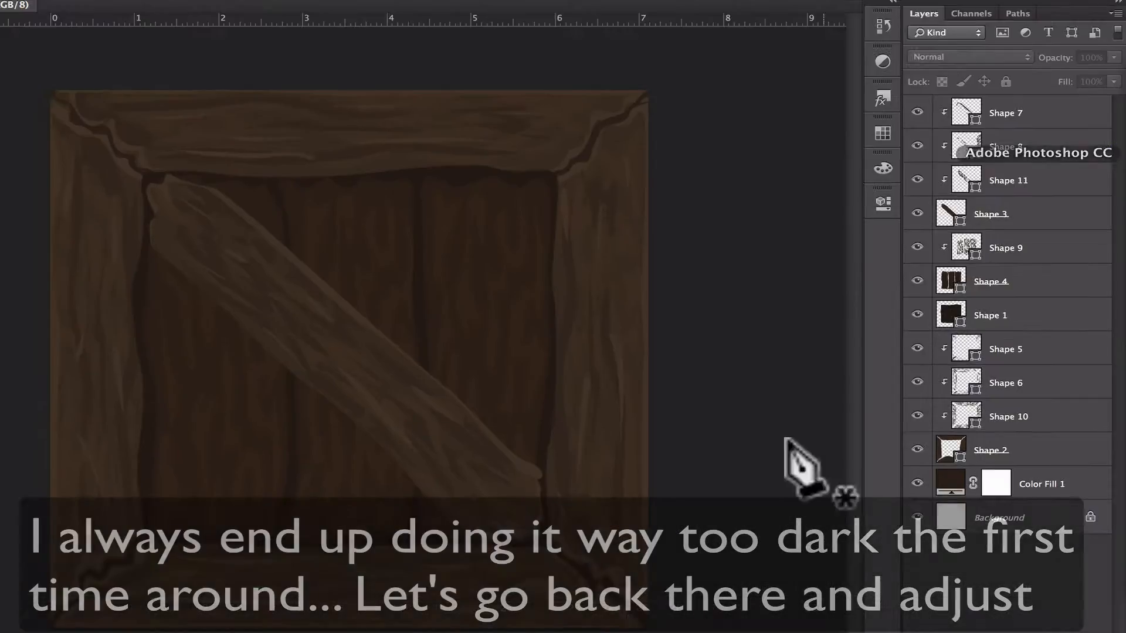
Return to Photoshop, add a Curves adjustment layer that steeply brightens the texture, and compare with and without it
left_click(933, 613)
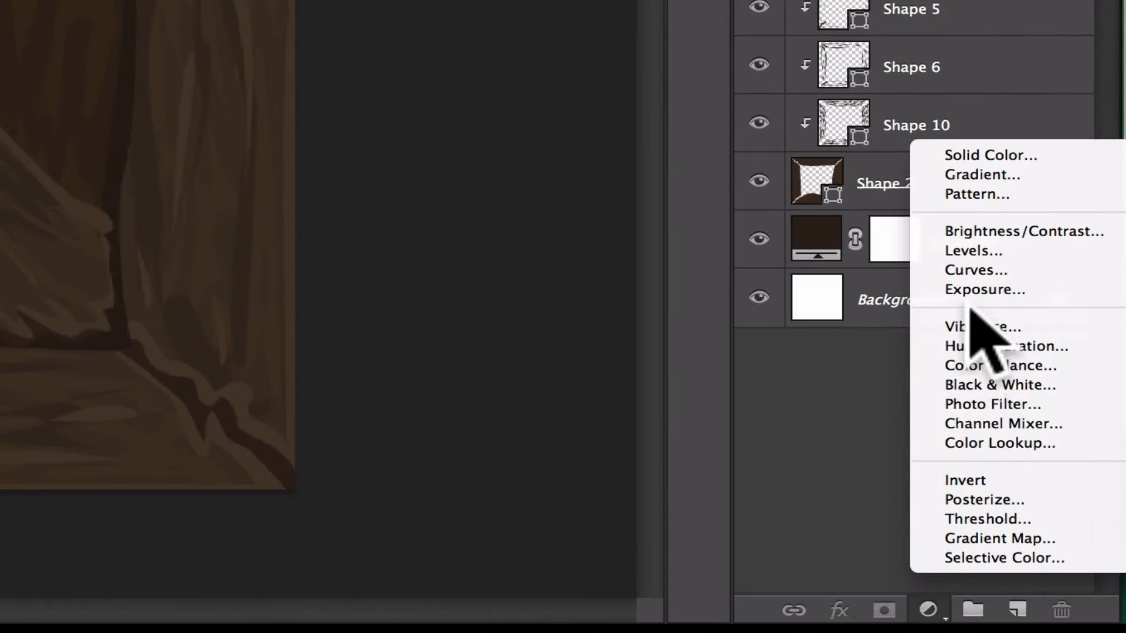
left_click(975, 267)
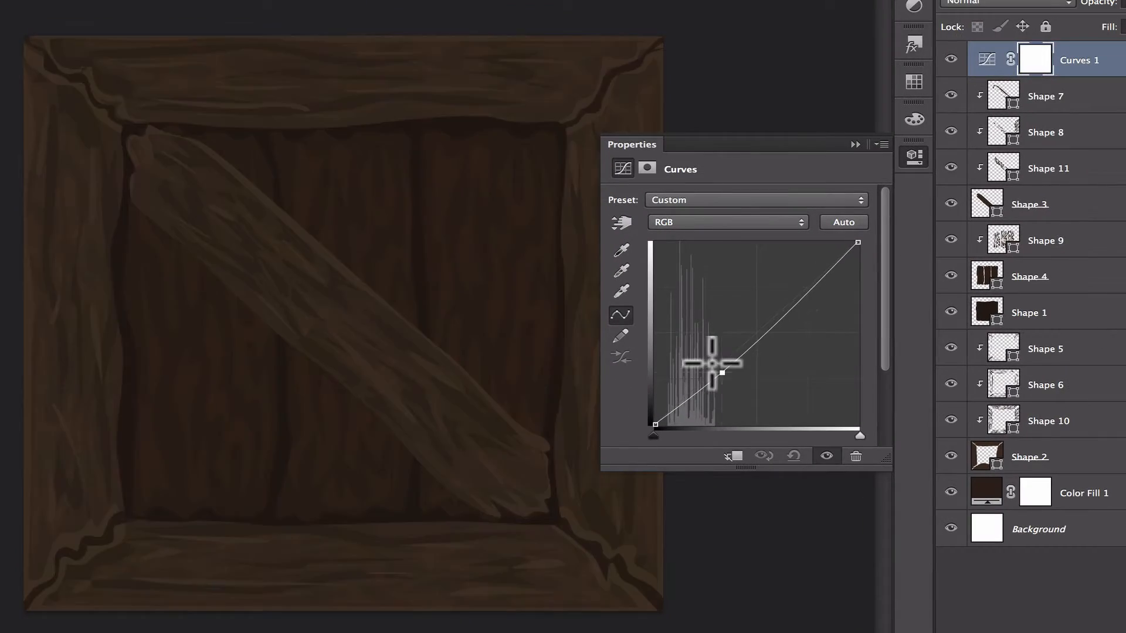
mouse_move(714, 367)
left_mouse_down()
mouse_move(691, 339)
mouse_move(702, 348)
left_mouse_up()
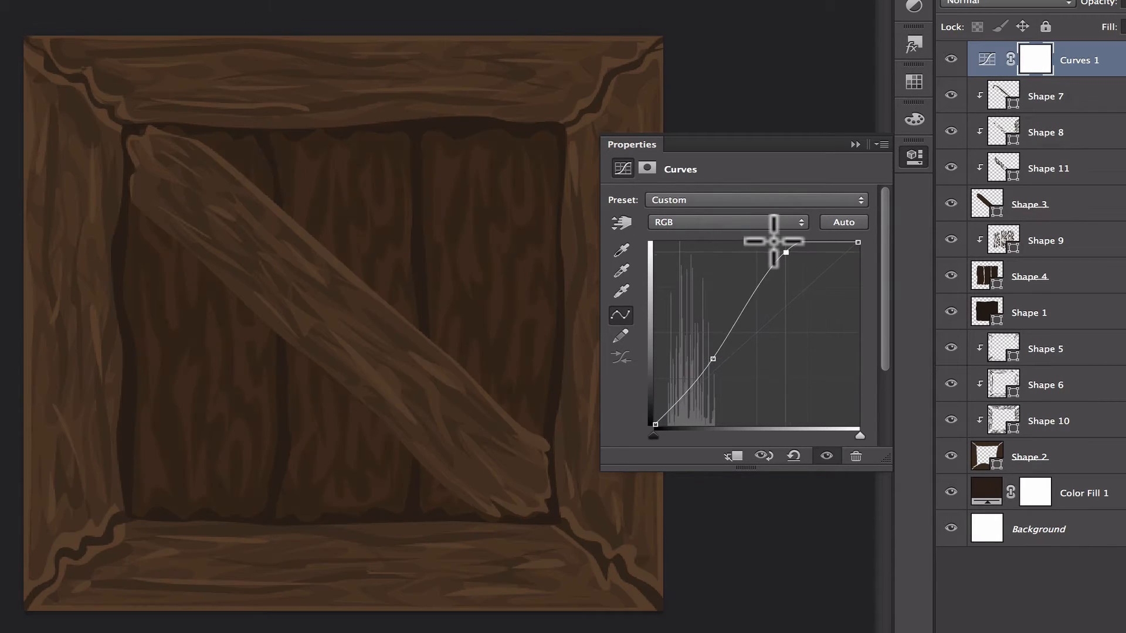
left_click(950, 57)
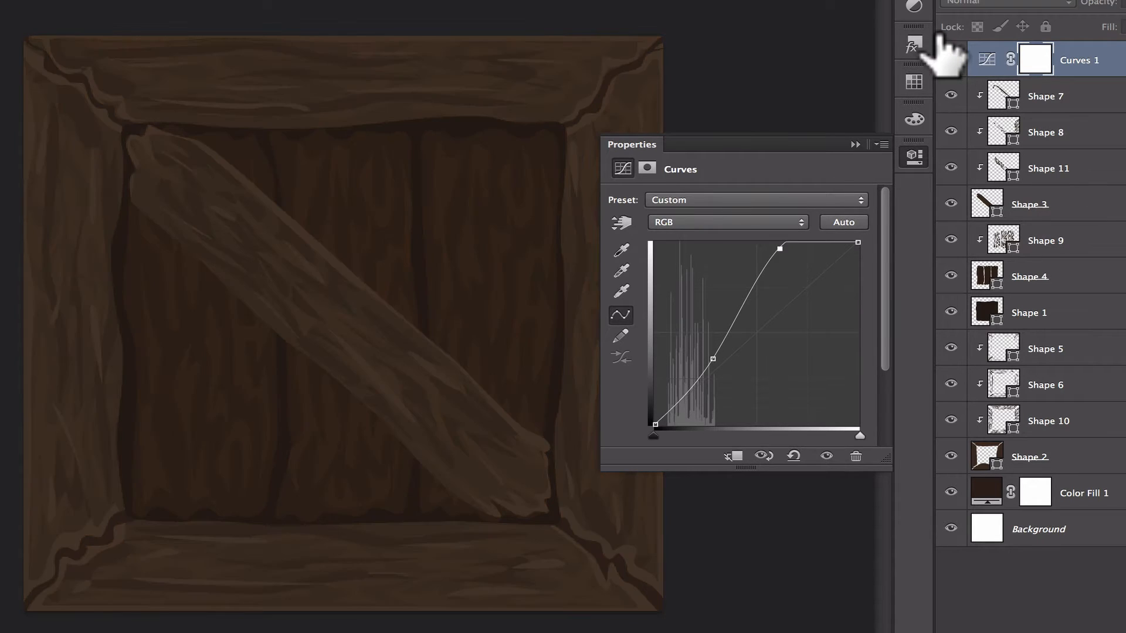
left_click(950, 57)
left_click(950, 58)
left_click(950, 57)
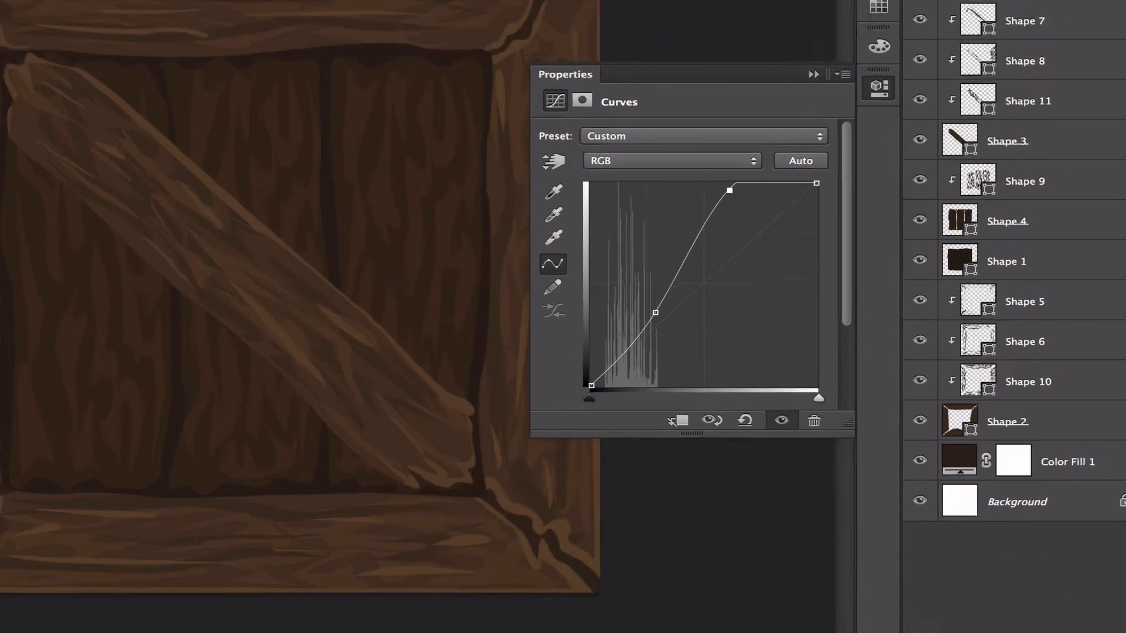
Add a Hue/Saturation adjustment layer and a second Curves layer that lifts the lighter tones while holding the darks down
left_click(928, 618)
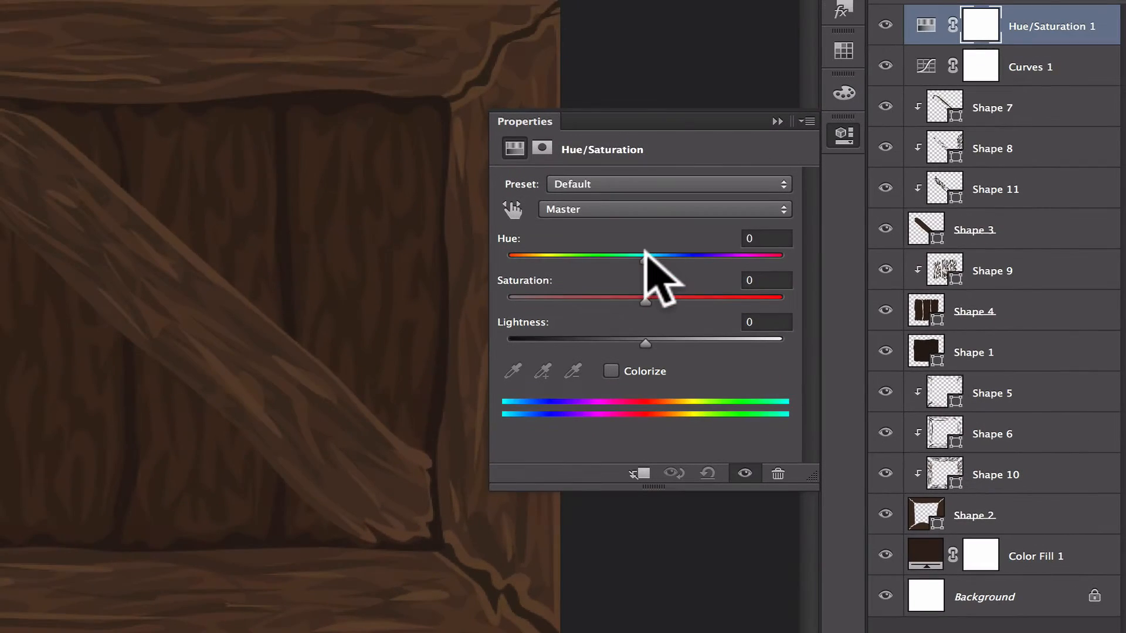
left_click_drag(645, 255, 637, 254)
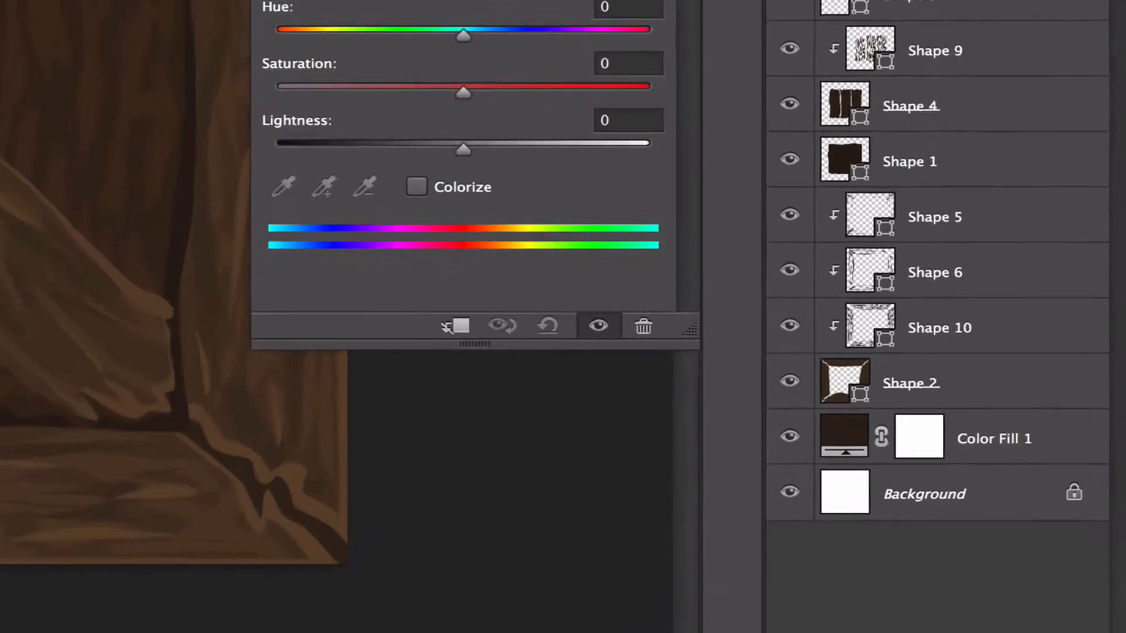
left_click(888, 616)
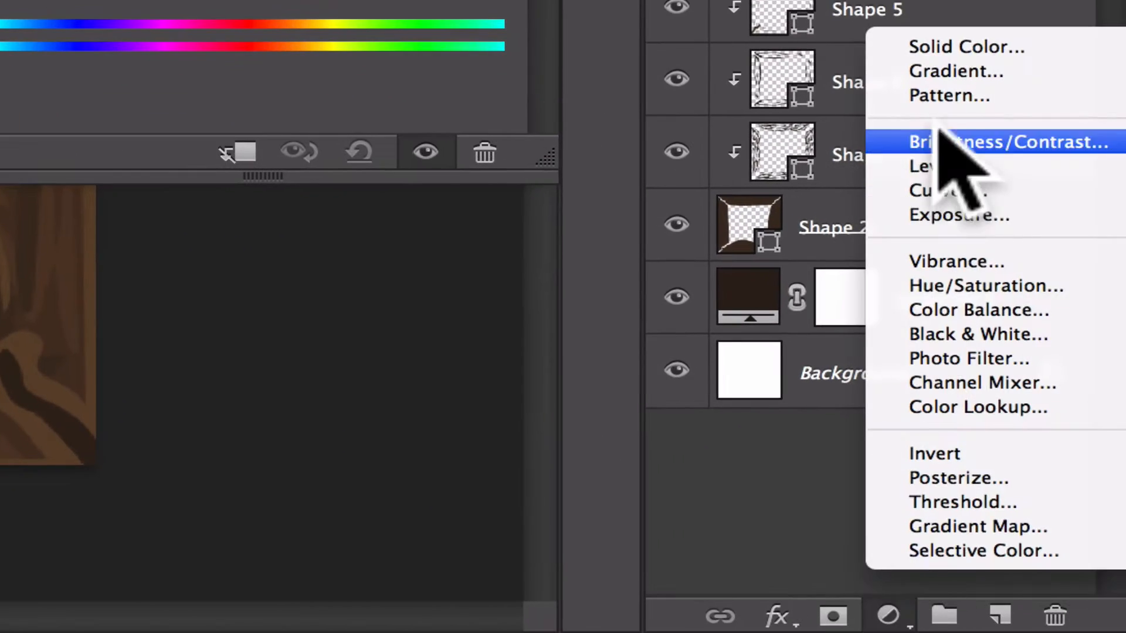
left_click(944, 191)
mouse_move(746, 259)
left_mouse_down()
mouse_move(746, 244)
mouse_move(737, 274)
left_mouse_up()
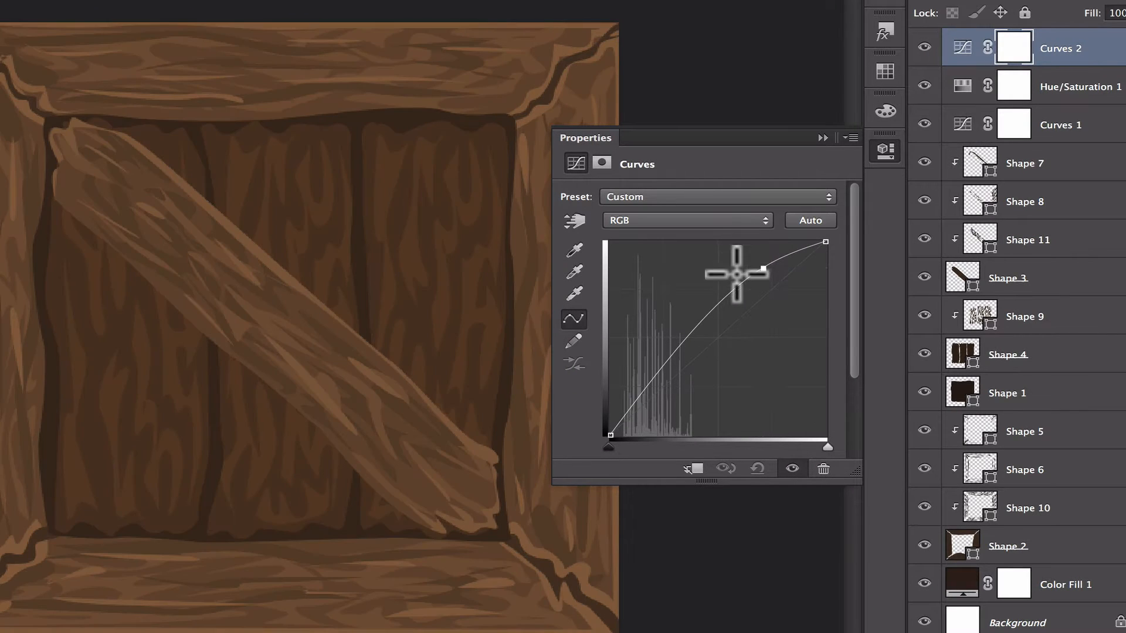
left_click_drag(660, 359, 669, 371)
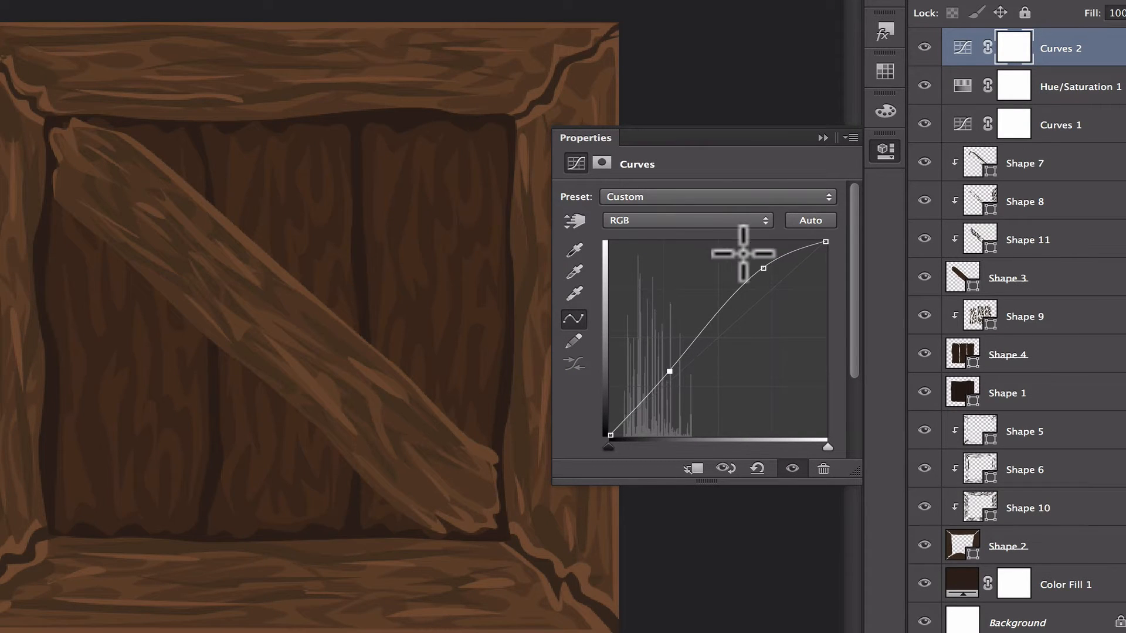
left_click_drag(763, 268, 761, 267)
left_click(924, 47)
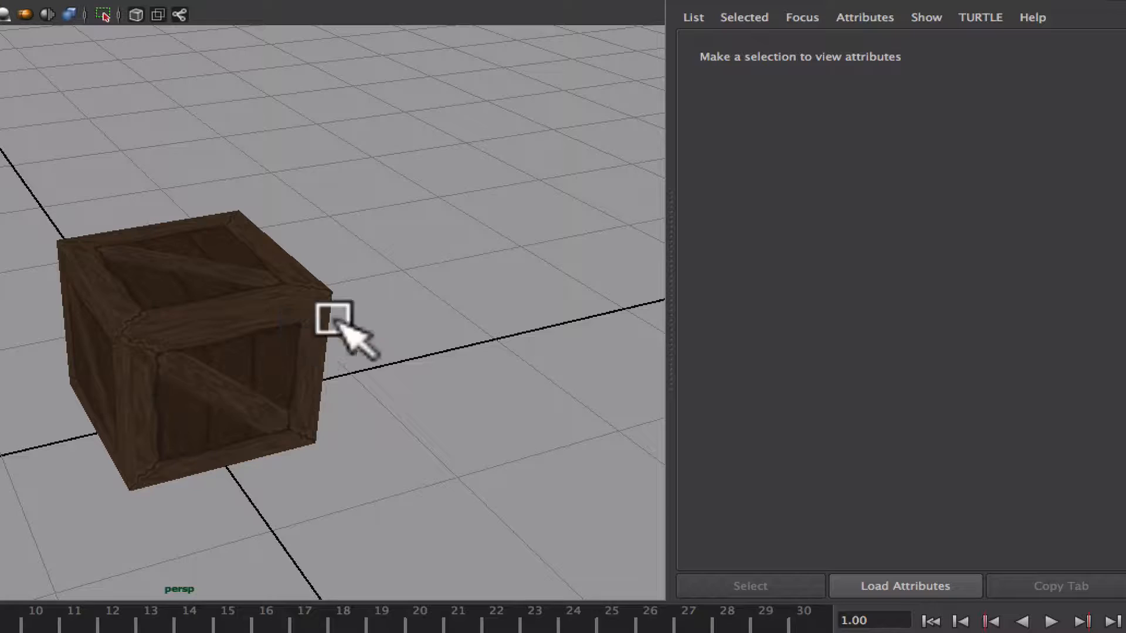
Switch to Maya, reload the crate's file texture, and inspect the crate from several angles
left_click(334, 320)
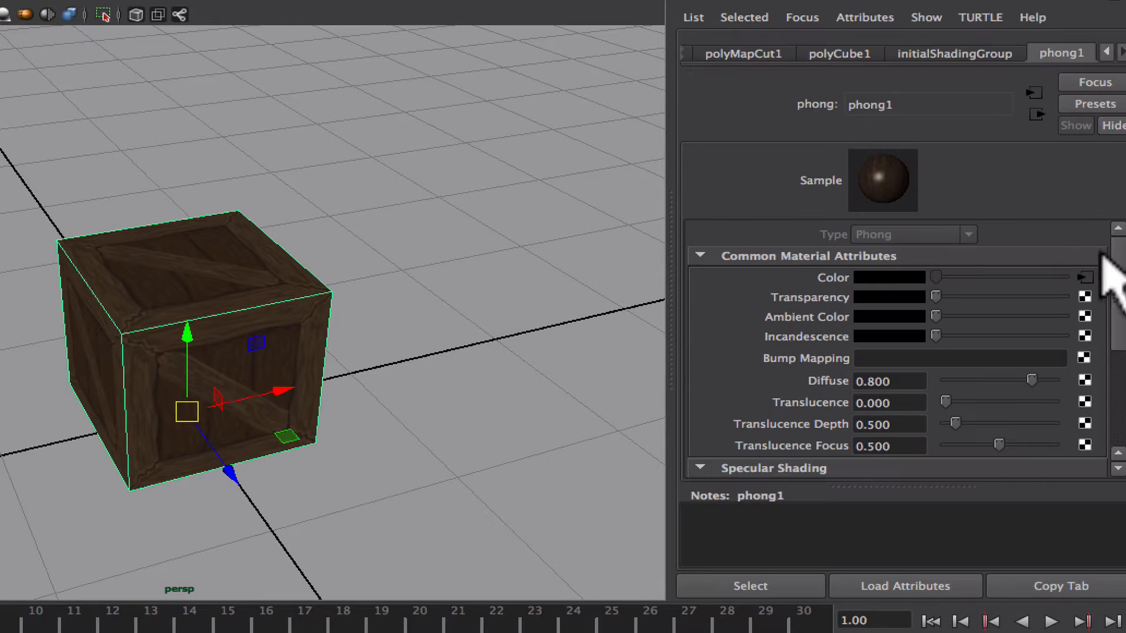
left_click(1085, 278)
left_click(886, 360)
left_click(513, 279)
left_click_drag(512, 279, 500, 317, "alt")
right_click_drag(500, 316, 326, 274, "alt")
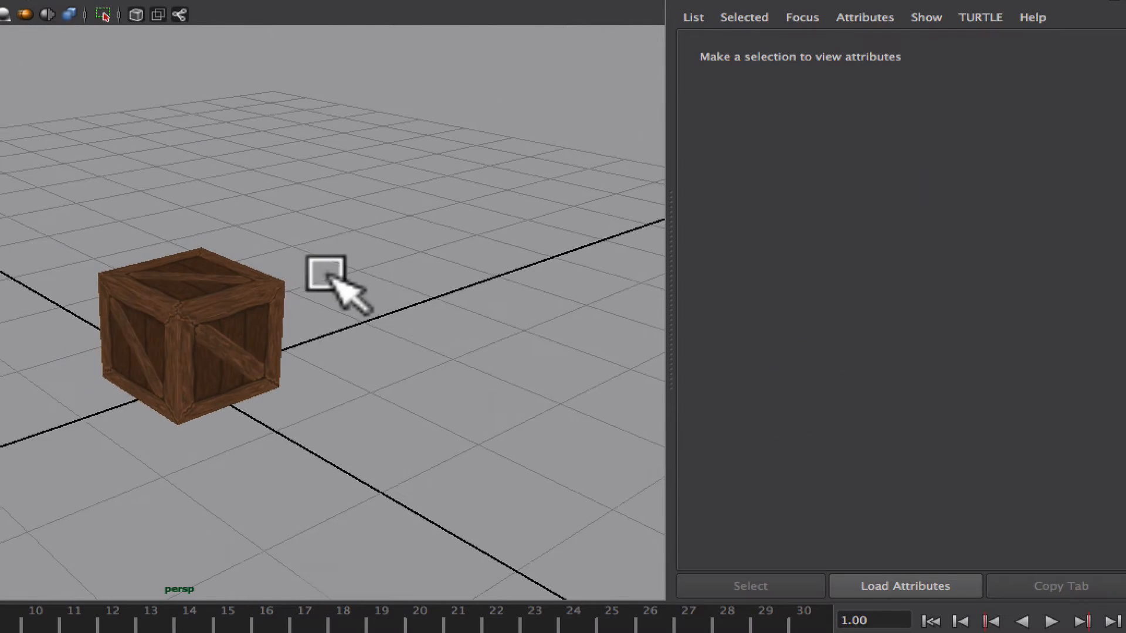
middle_click_drag(326, 273, 369, 306, "alt")
right_click_drag(369, 306, 492, 362, "alt")
left_click_drag(493, 362, 284, 410, "alt")
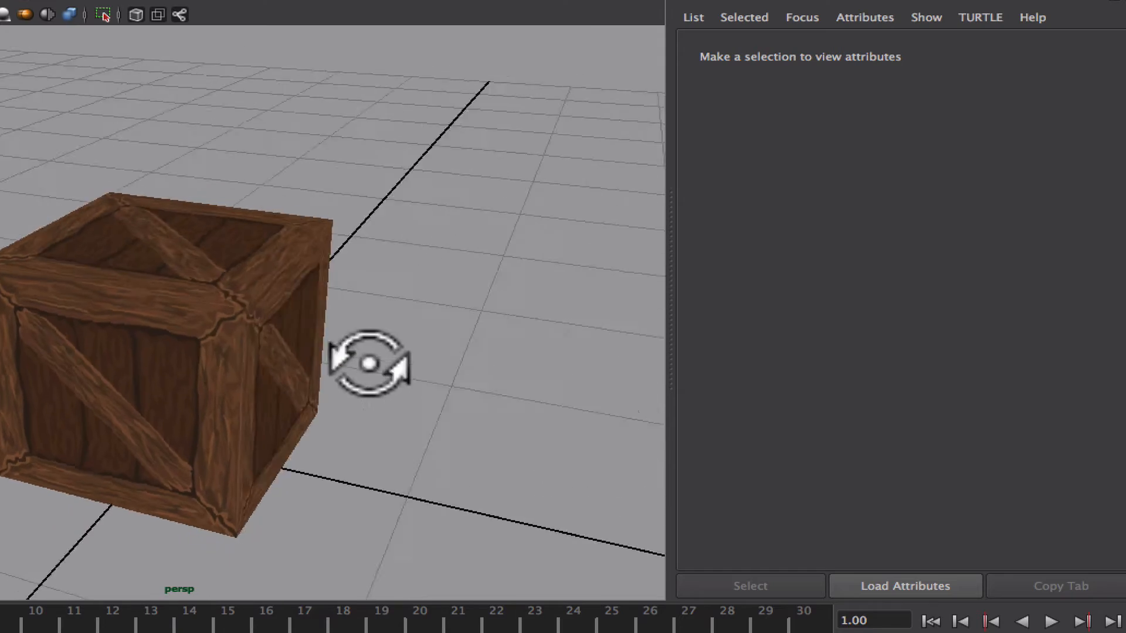
right_click_drag(283, 410, 339, 369, "alt")
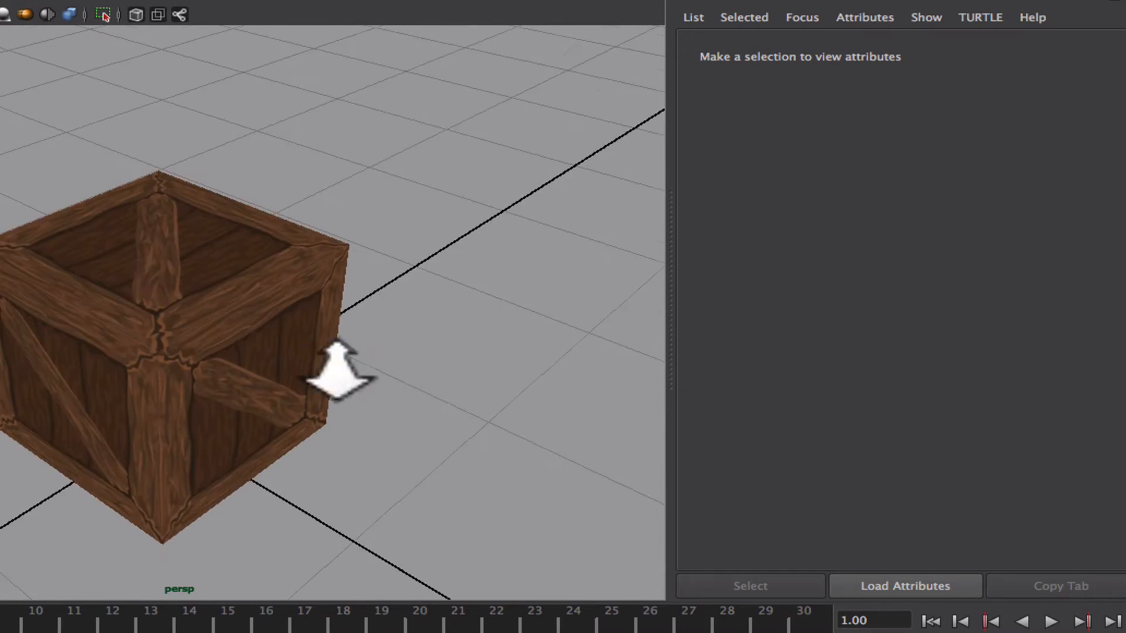
left_click_drag(339, 370, 244, 339, "alt")
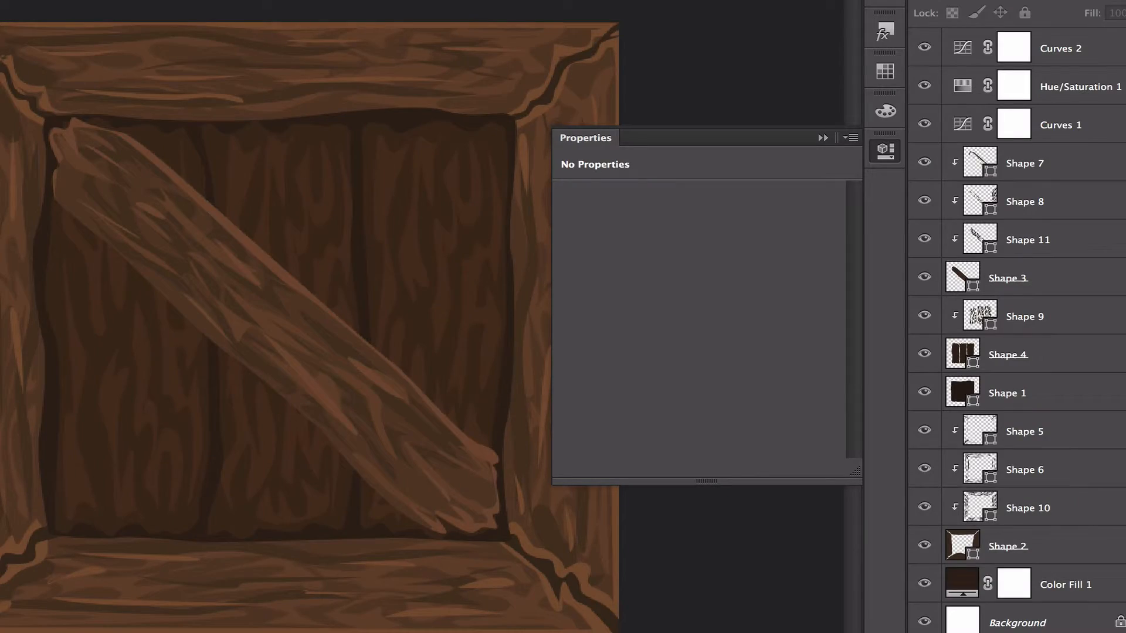
Switch to Photoshop and start a wavy Pen shape just inside the crate's top and right edges
left_click(47, 28)
left_click_drag(133, 32, 320, 29)
left_click_drag(438, 39, 468, 37)
left_click_drag(606, 30, 614, 29)
left_click(630, 20)
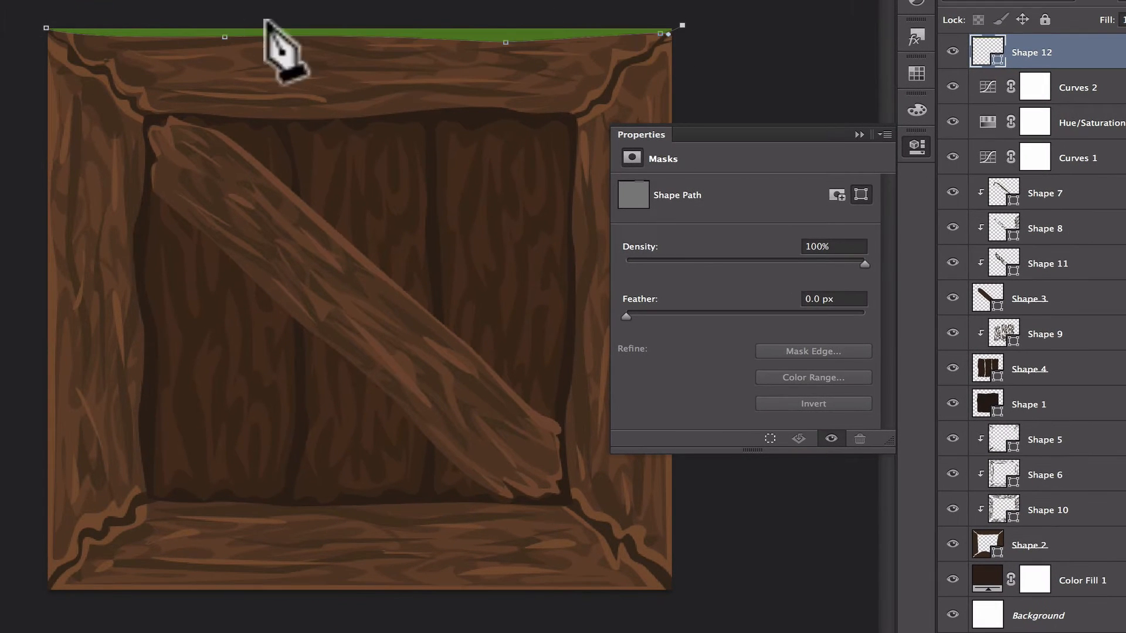
left_click_drag(659, 59, 660, 65)
left_click(698, 135)
left_click_drag(665, 155, 663, 234)
left_click_drag(656, 342, 657, 364)
left_click_drag(657, 479, 661, 501)
left_click_drag(670, 577, 679, 592)
left_click(681, 632)
Continue the wavy Pen outline along the crate's bottom and left edges and close the shape
left_click(650, 589)
left_click_drag(554, 577, 531, 579)
left_click_drag(414, 582, 377, 583)
left_click_drag(230, 578, 195, 582)
left_click_drag(72, 579, 59, 580)
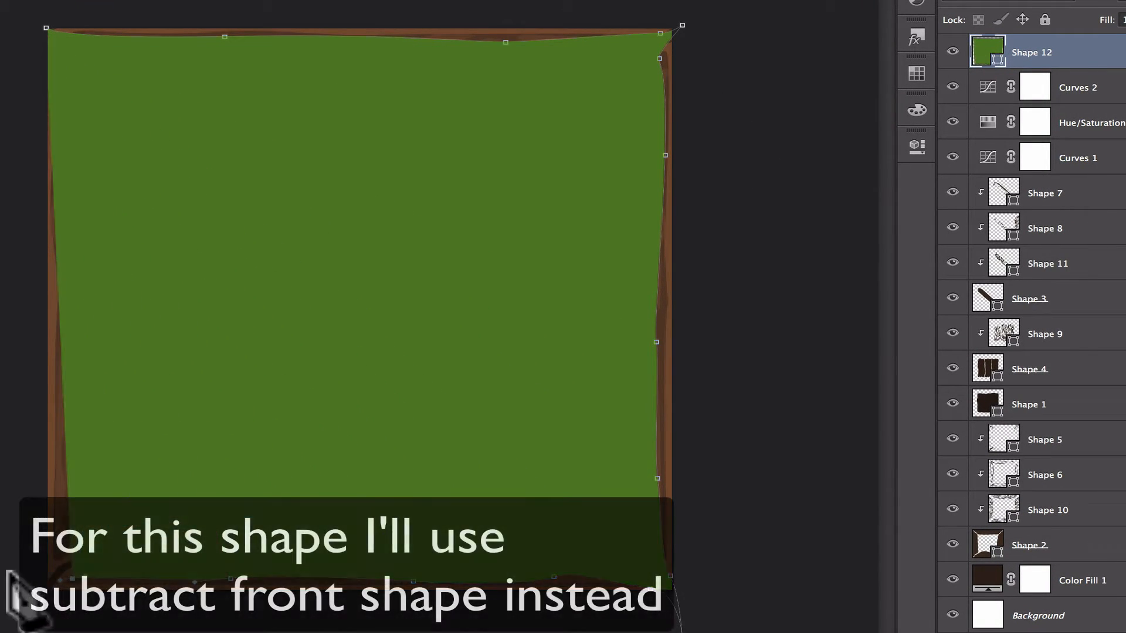
left_click(14, 576)
left_click(61, 492)
left_click(58, 455)
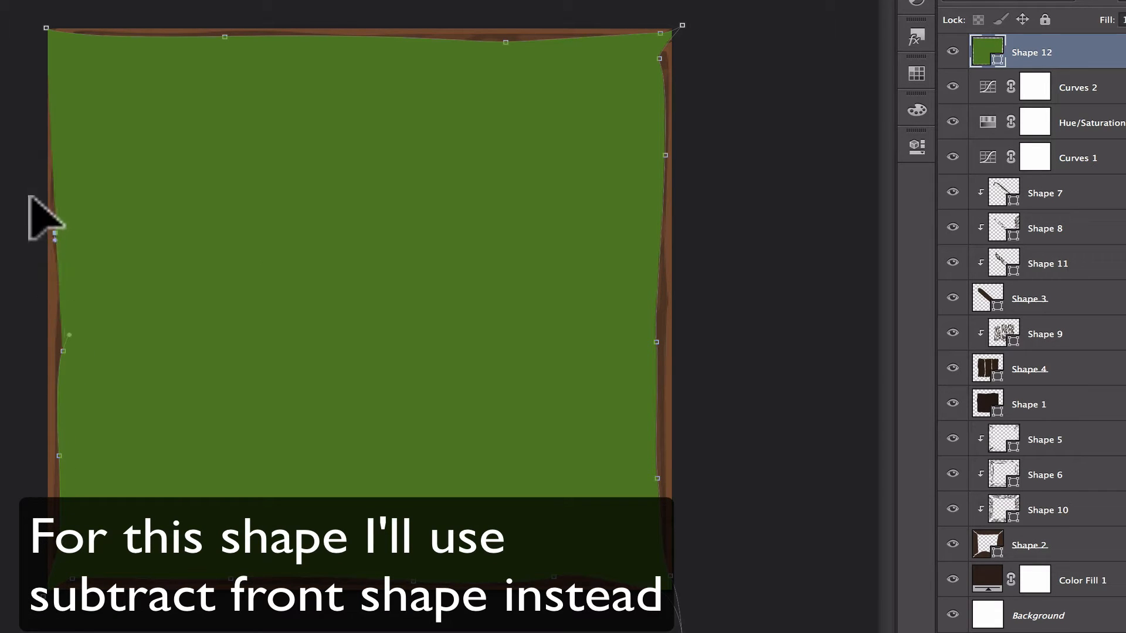
left_click(62, 109)
left_click(46, 28)
Set Shape 12 to Subtract Front Shape so only the outer rim remains, and recolor it light brown
double_click(987, 50)
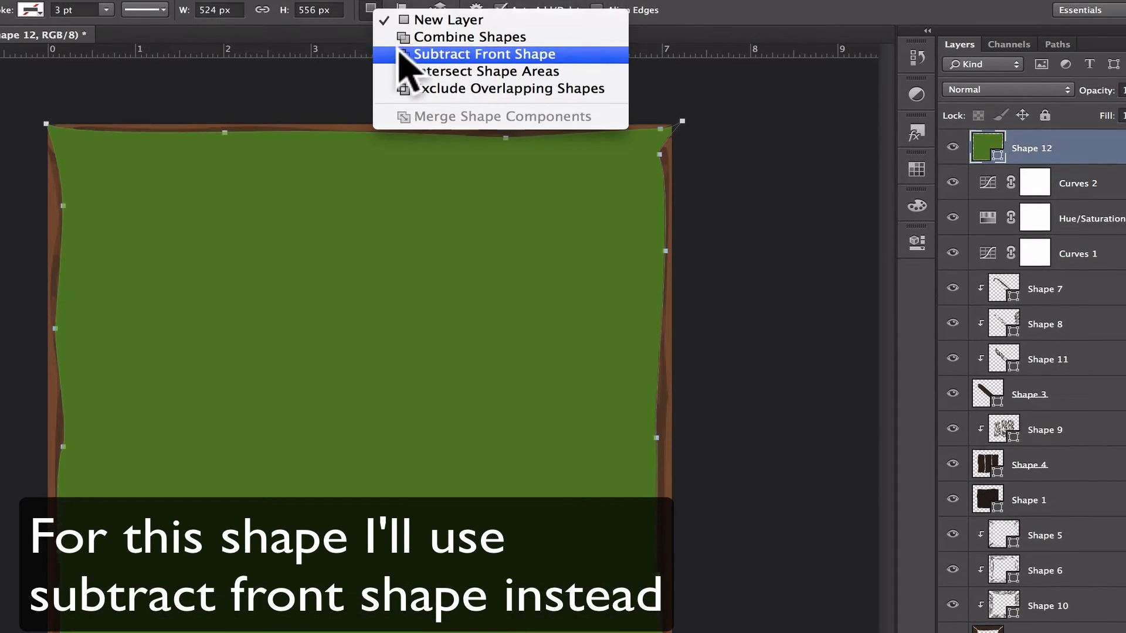
left_click(405, 53)
double_click(962, 166)
left_click(586, 206)
left_click(728, 380)
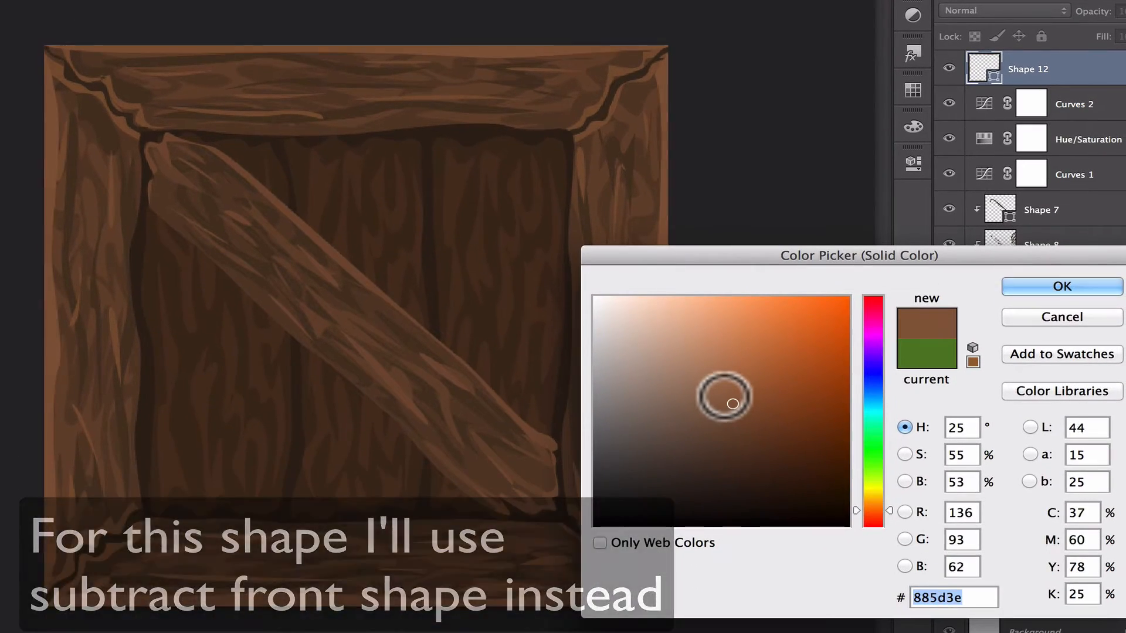
left_click(724, 395)
left_click(1062, 286)
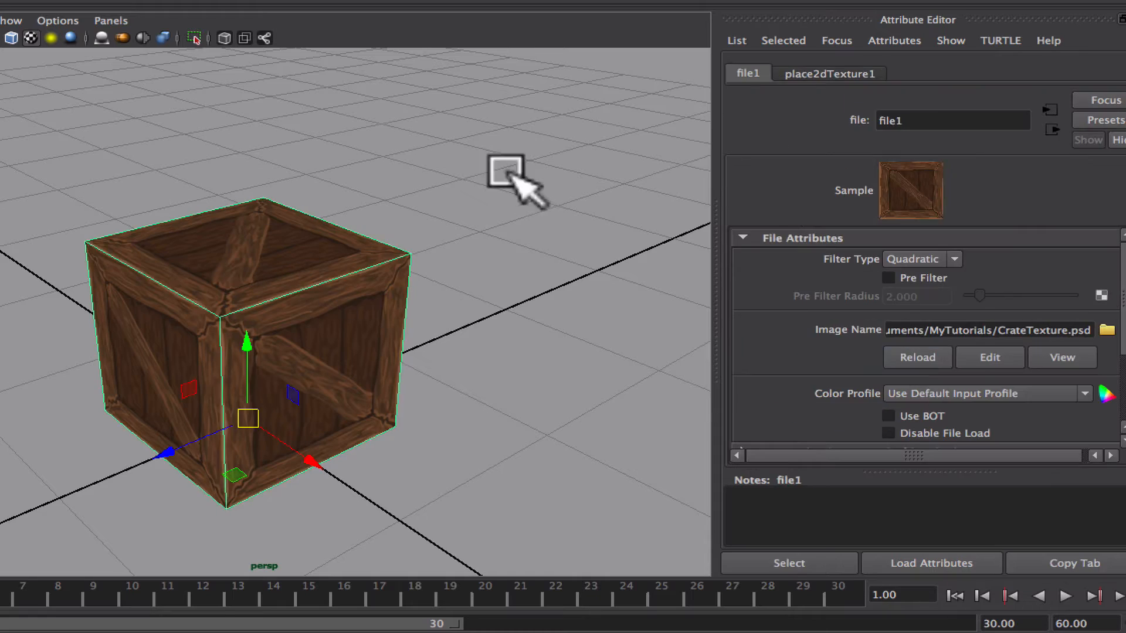
Check the rim highlight on the Maya crate, lower Shape 12's opacity in Photoshop, and reload the texture in Maya
left_click(508, 175)
left_click_drag(508, 174, 460, 289, "alt")
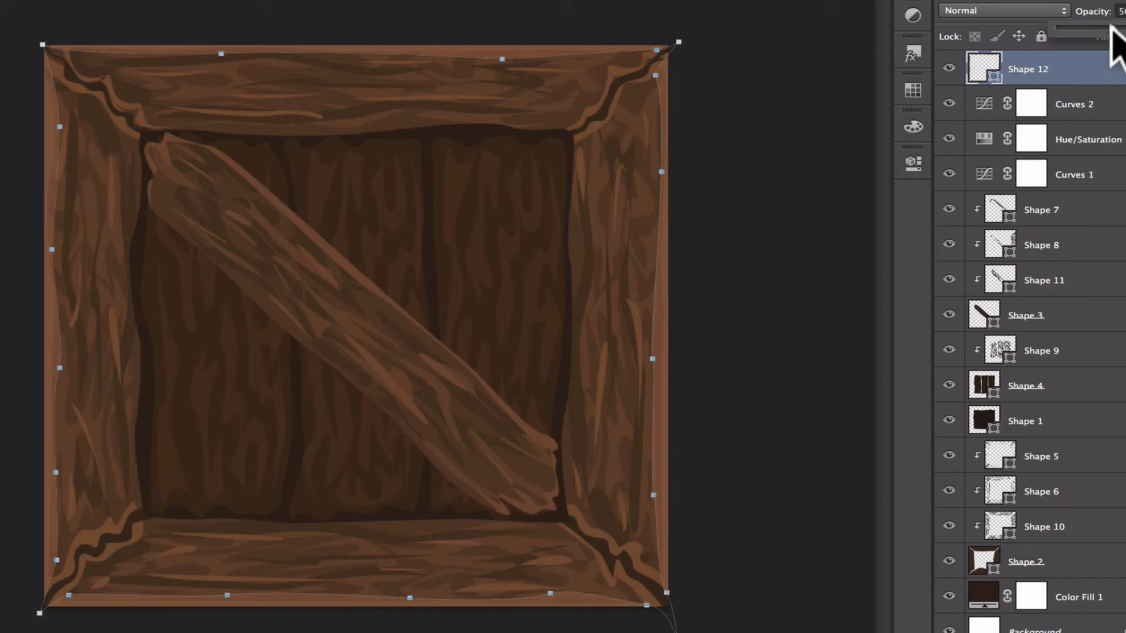
left_click(1085, 139)
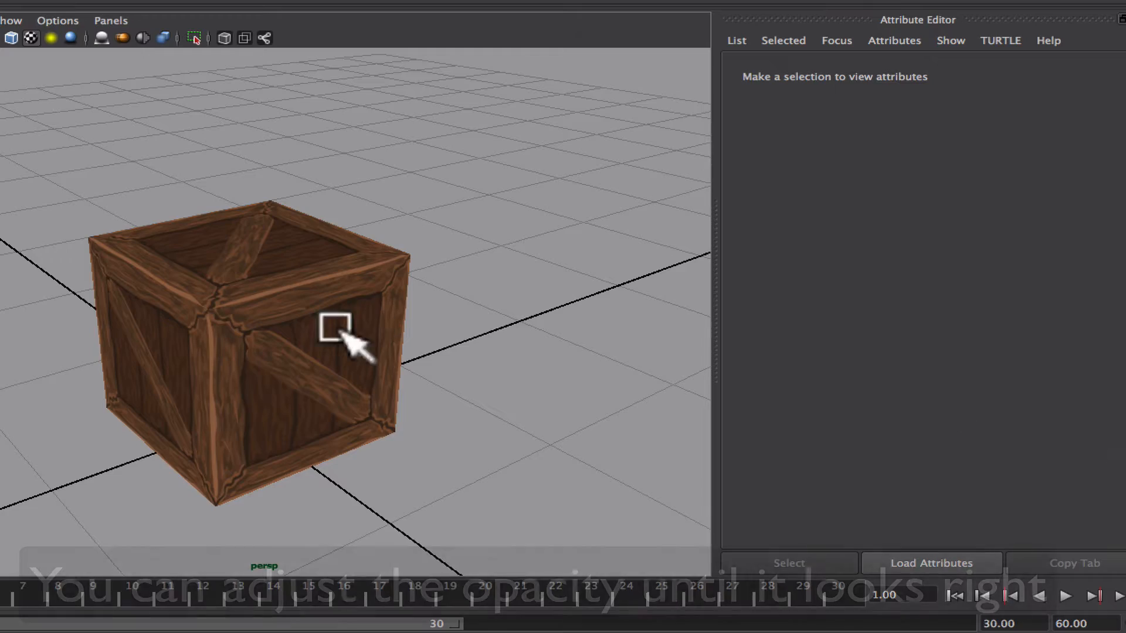
left_click(344, 334)
left_click(458, 184)
left_click_drag(458, 183, 503, 272, "alt")
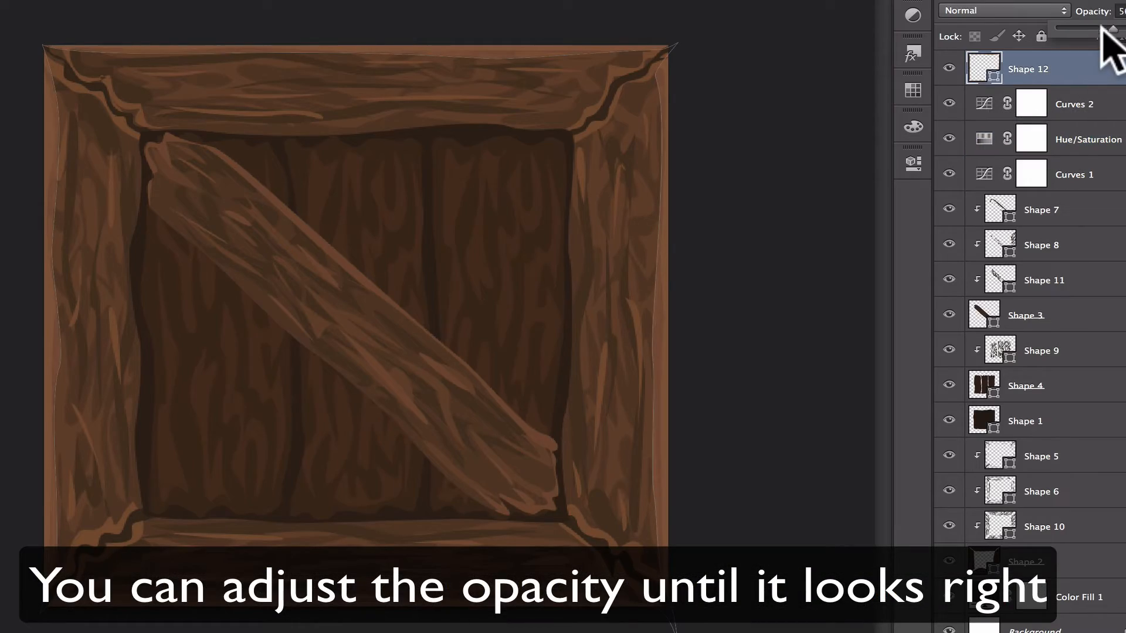
Fine-tune Shape 12's opacity in Photoshop and recheck the reloaded texture on the Maya crate
left_click(1072, 99)
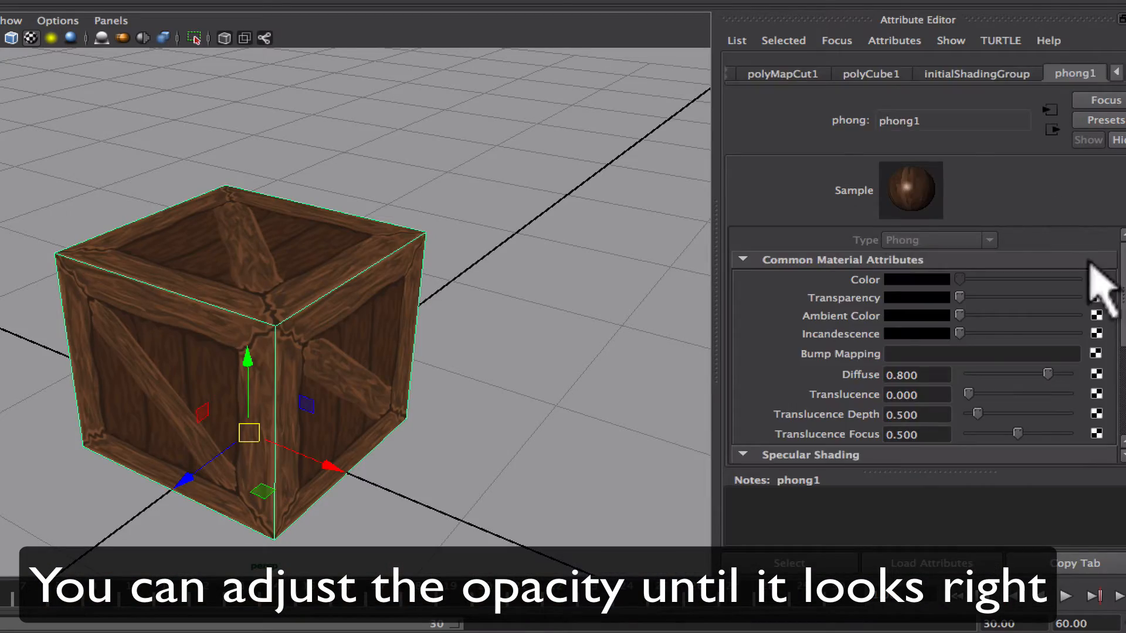
left_click(555, 184)
left_click_drag(555, 183, 399, 215, "alt")
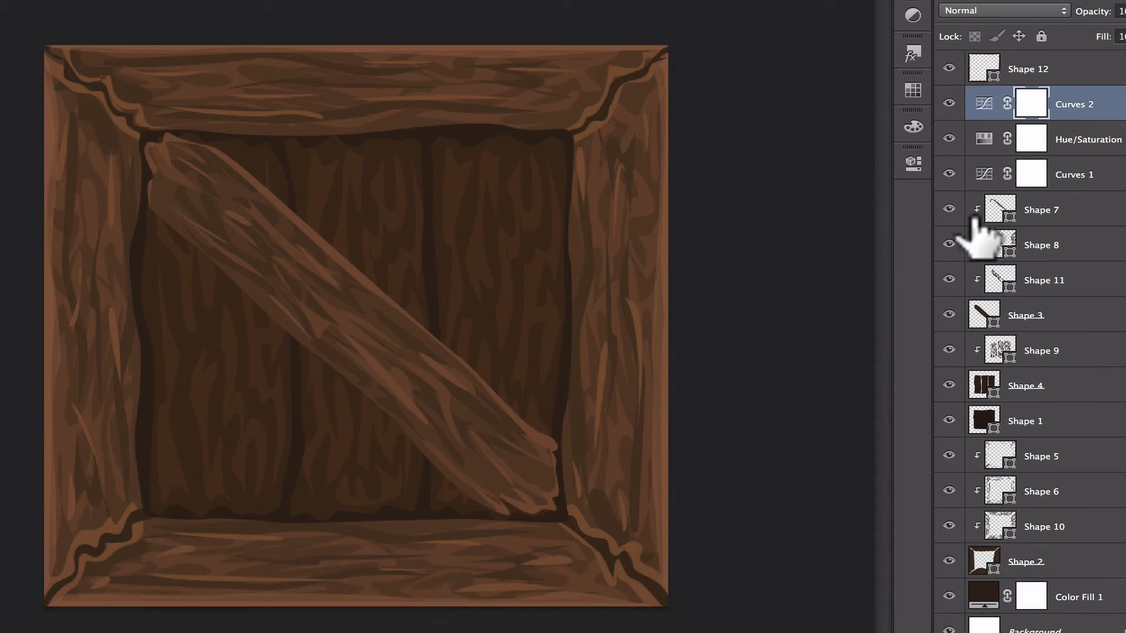
In Photoshop, group the diagonal plank's layers from Shape 3 to Shape 7 into a folder named PlankFront
left_click(1044, 315)
left_click(1048, 211, "shift")
left_click_drag(1046, 315, 1083, 625)
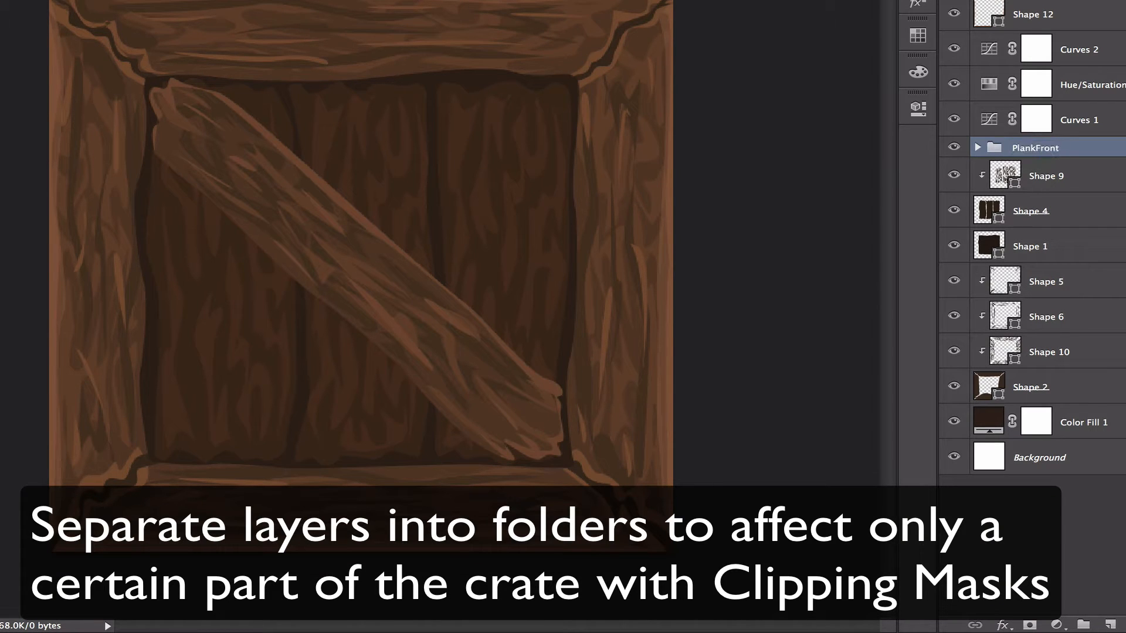
Group the back planks' layers Shape 9, Shape 4 and Shape 1 into a folder named PlankBack
left_click(1038, 176)
left_click(1032, 211, "shift")
left_click(1031, 247, "shift")
left_click_drag(1032, 246, 1083, 625)
double_click(1013, 166)
type("PlankBack")
key("Return")
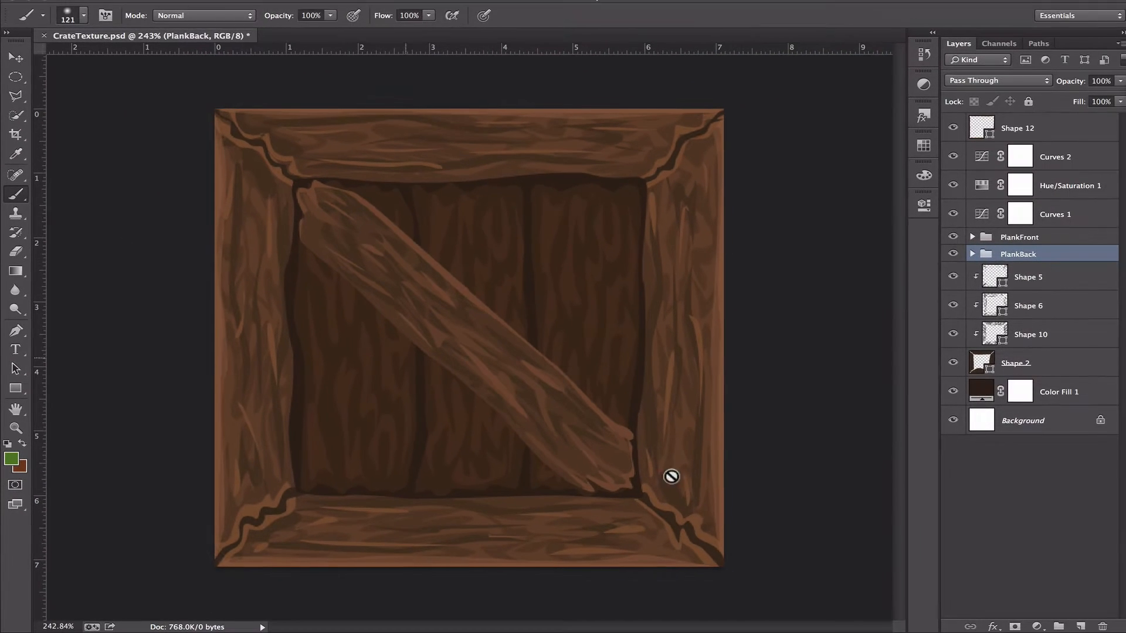
Add a new layer above the PlankBack folder and choose a dark brown foreground color based on the back planks
key("ctrl+shift+alt+n")
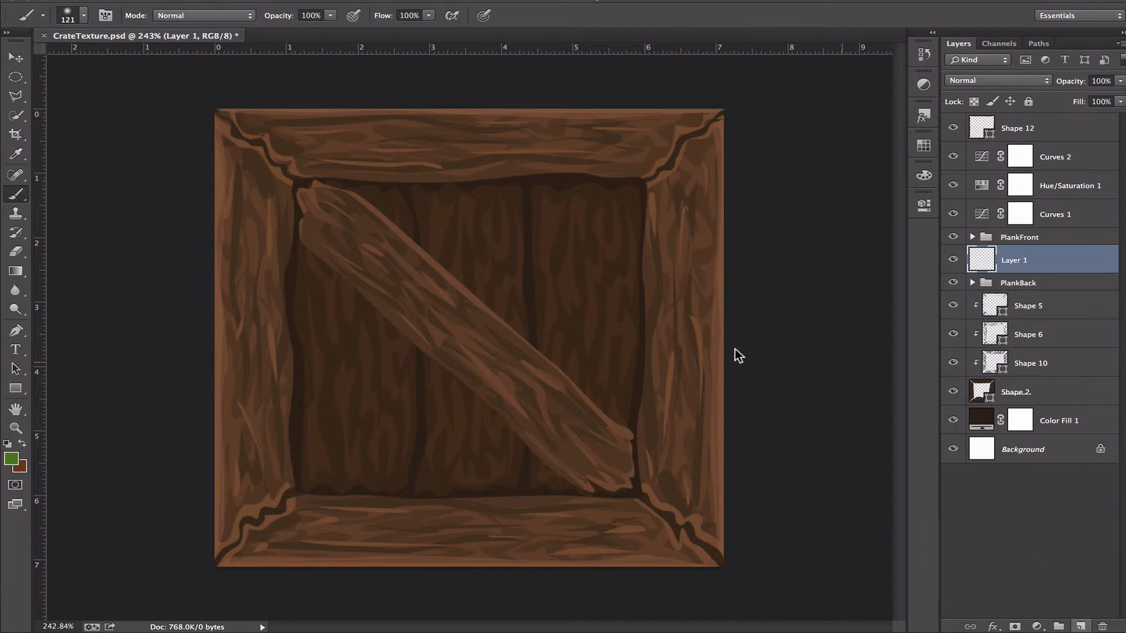
left_click(491, 182, "alt")
left_click(11, 459)
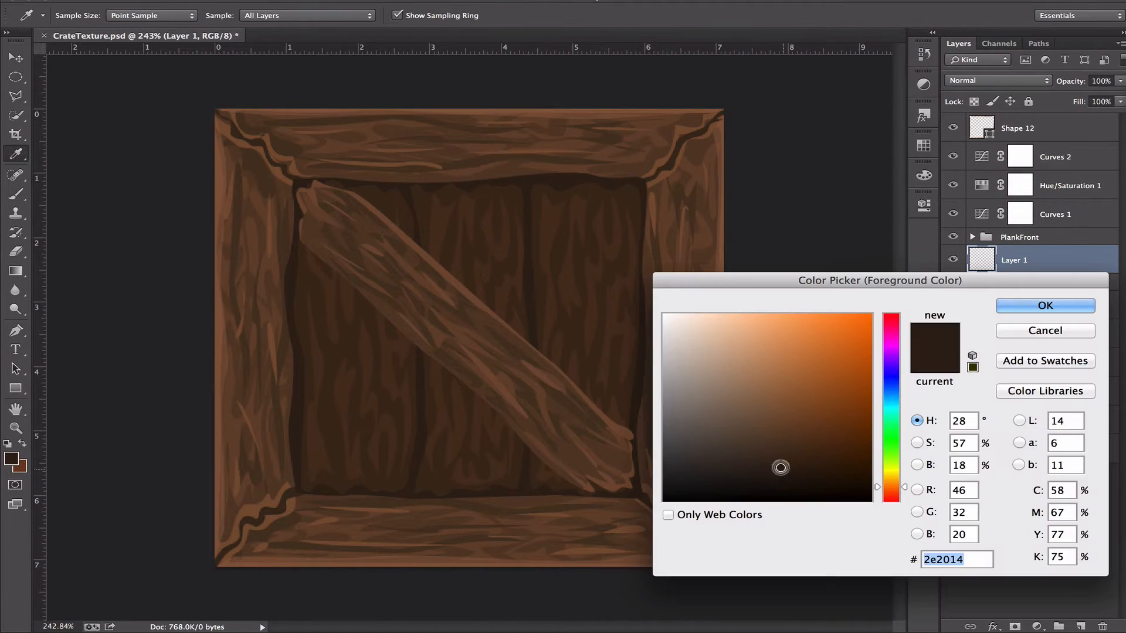
left_click(1045, 306)
Paint soft dark shading around the back planks' edges at 45% brush opacity, and clip the layer to the PlankBack folder
right_click(327, 172)
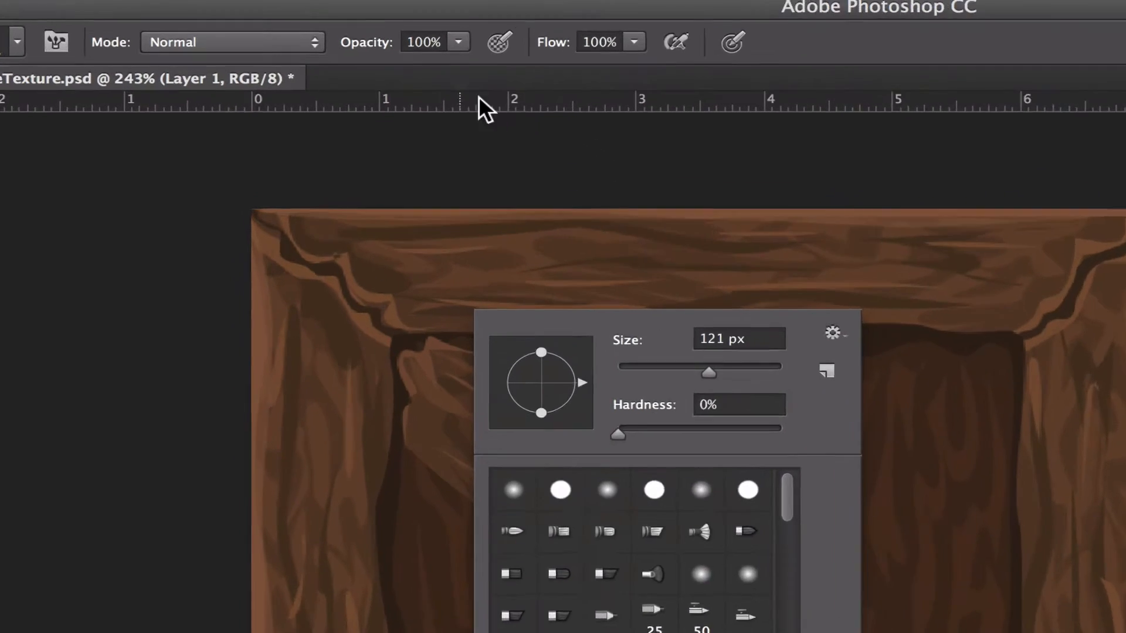
left_click_drag(331, 16, 290, 29)
left_click(526, 47)
left_click_drag(375, 302, 983, 320)
key("super+alt+z")
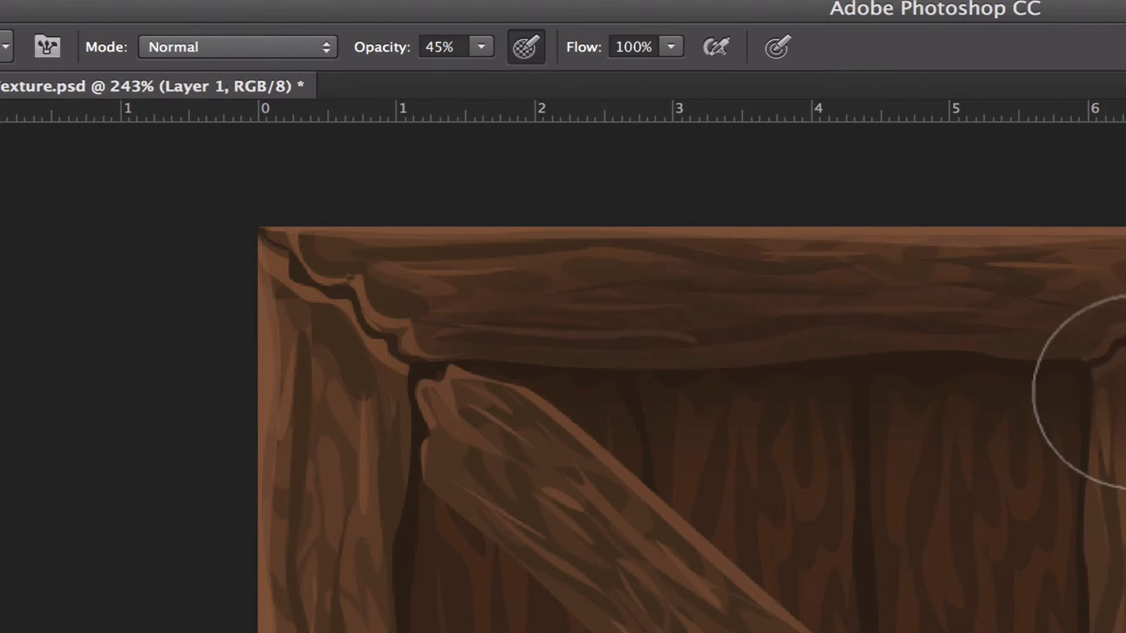
key("super+alt+z")
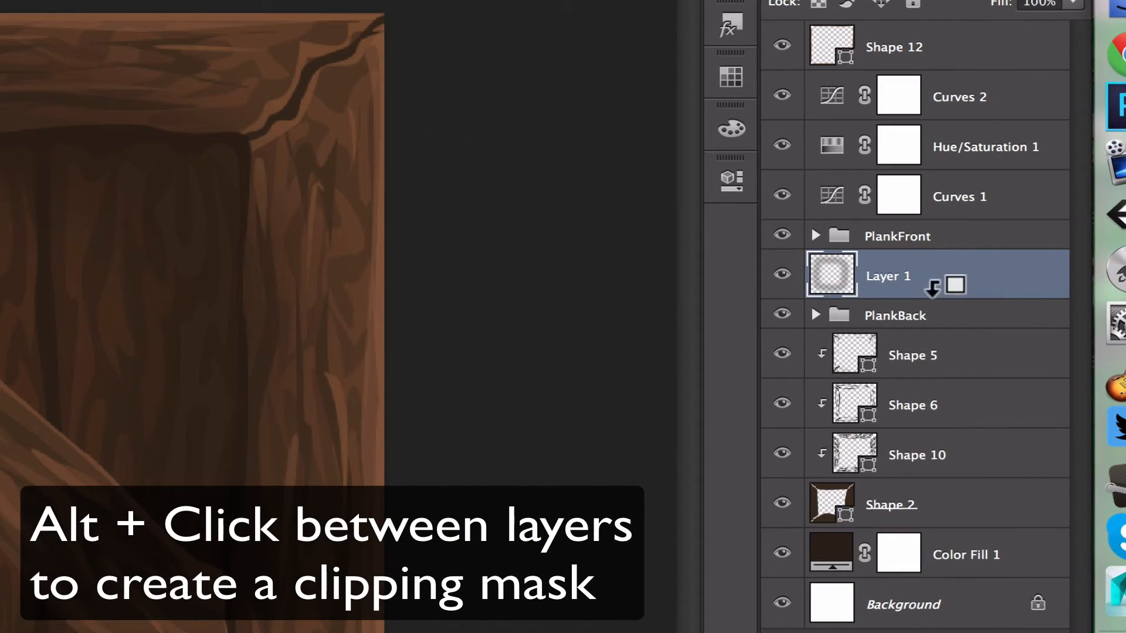
left_click(995, 284, "alt")
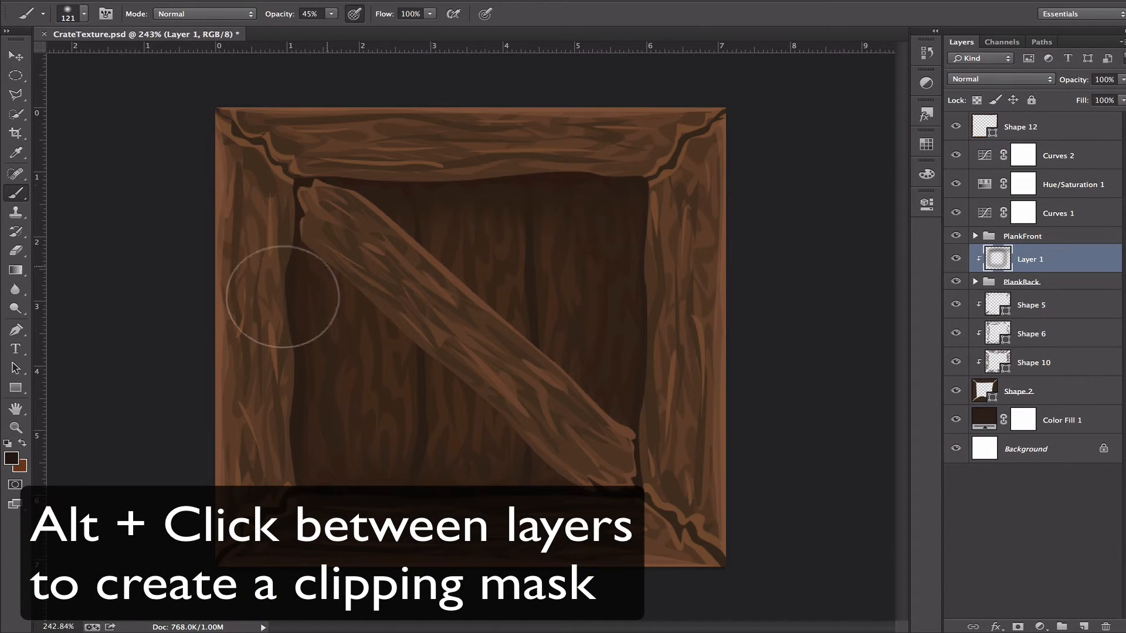
Darken the foreground color and deepen the shading around the back planks' edges, enlarging the soft brush to 254 px
left_click(11, 458)
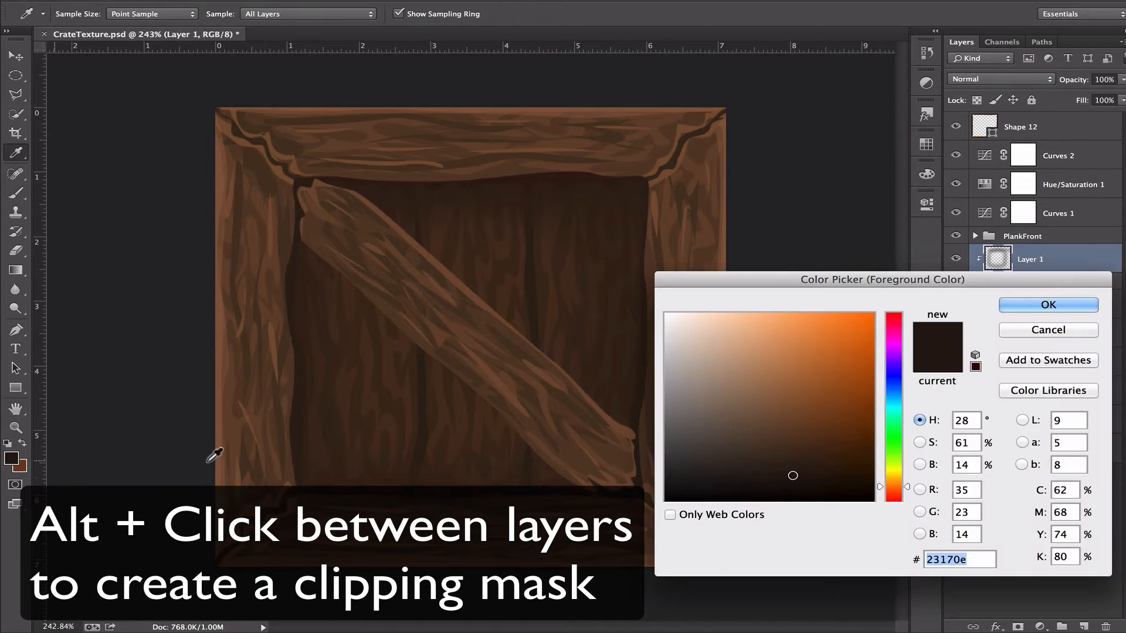
left_click(799, 480)
left_click(1048, 306)
mouse_move(372, 180)
left_mouse_down()
mouse_move(627, 438)
mouse_move(284, 452)
mouse_move(558, 533)
left_mouse_up()
right_click(627, 141)
left_click_drag(772, 174, 781, 174)
mouse_move(307, 160)
left_mouse_down()
mouse_move(668, 184)
mouse_move(287, 225)
left_mouse_up()
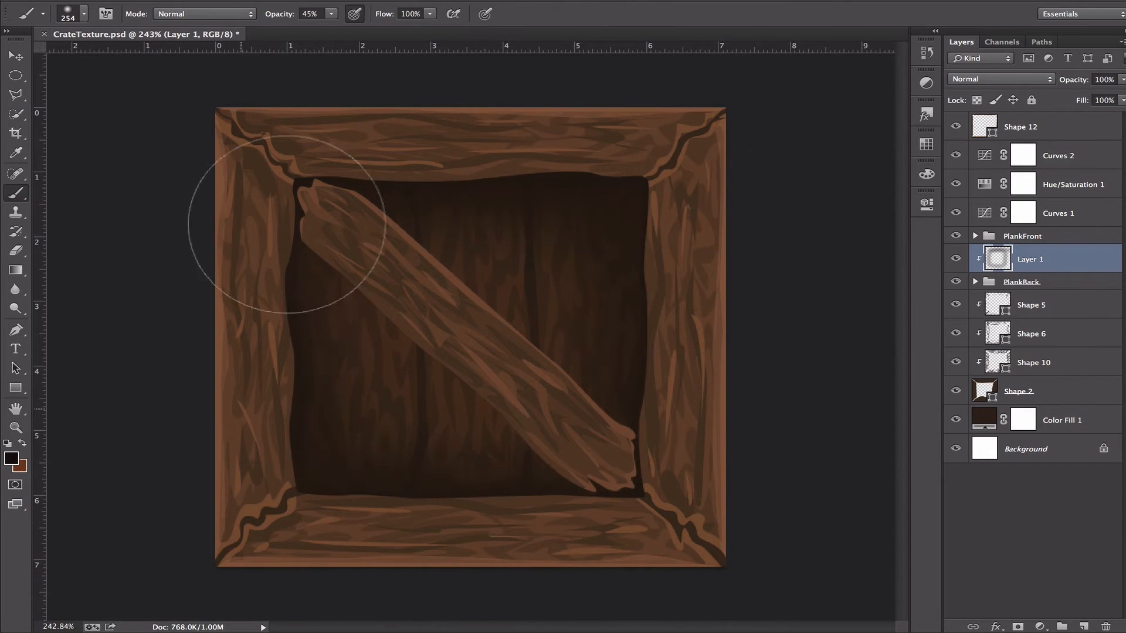
Lower Layer 1's opacity to 50% and paint a shadow on the back planks along the diagonal plank with a 99 px brush
left_click(1123, 80)
left_click_drag(1124, 97, 1085, 98)
right_click(578, 235)
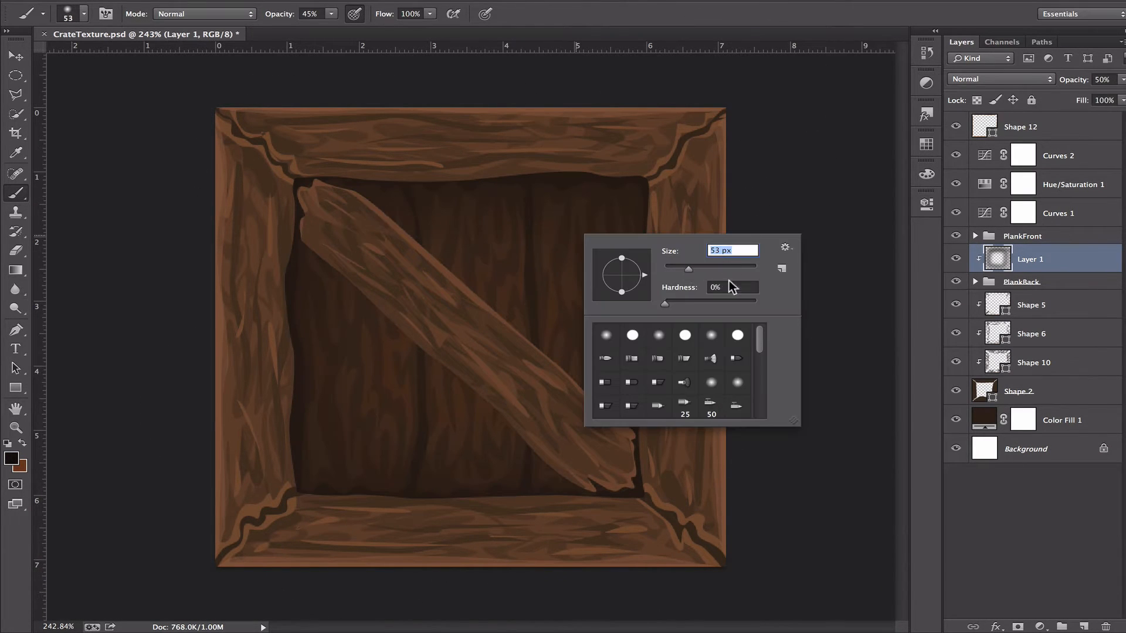
type("99")
key("Return")
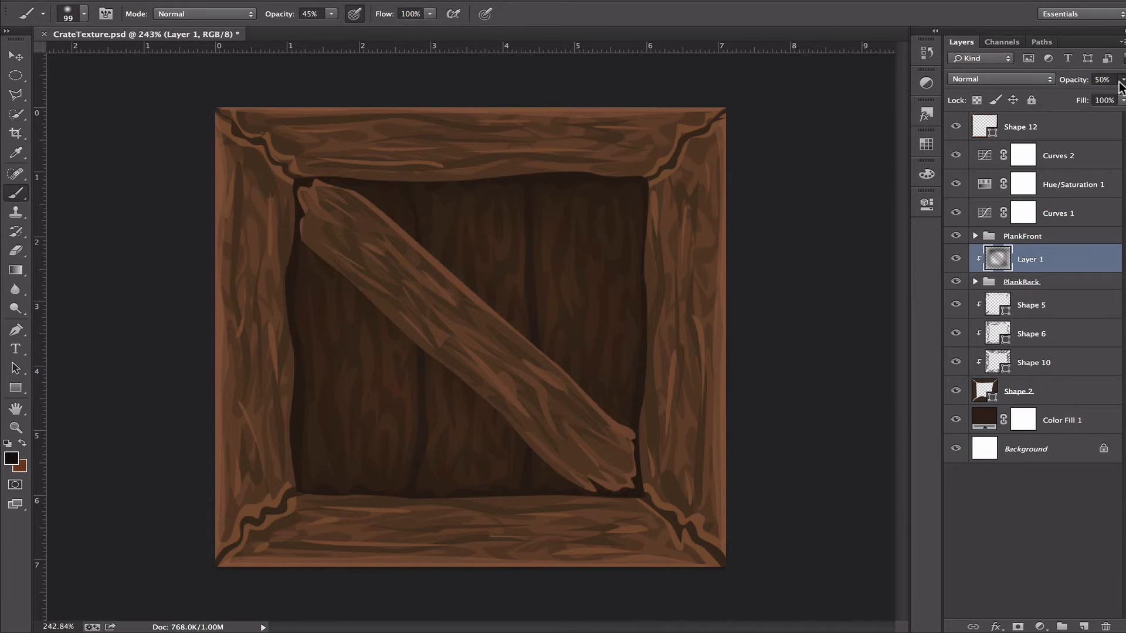
left_click_drag(1071, 90, 1074, 91)
Save the texture, reload it in Maya's file1 node, and inspect the shading on the crate
left_click(1014, 509)
key("super+s")
left_click(1124, 441)
left_click(457, 329)
left_click(1080, 300)
left_click(930, 362)
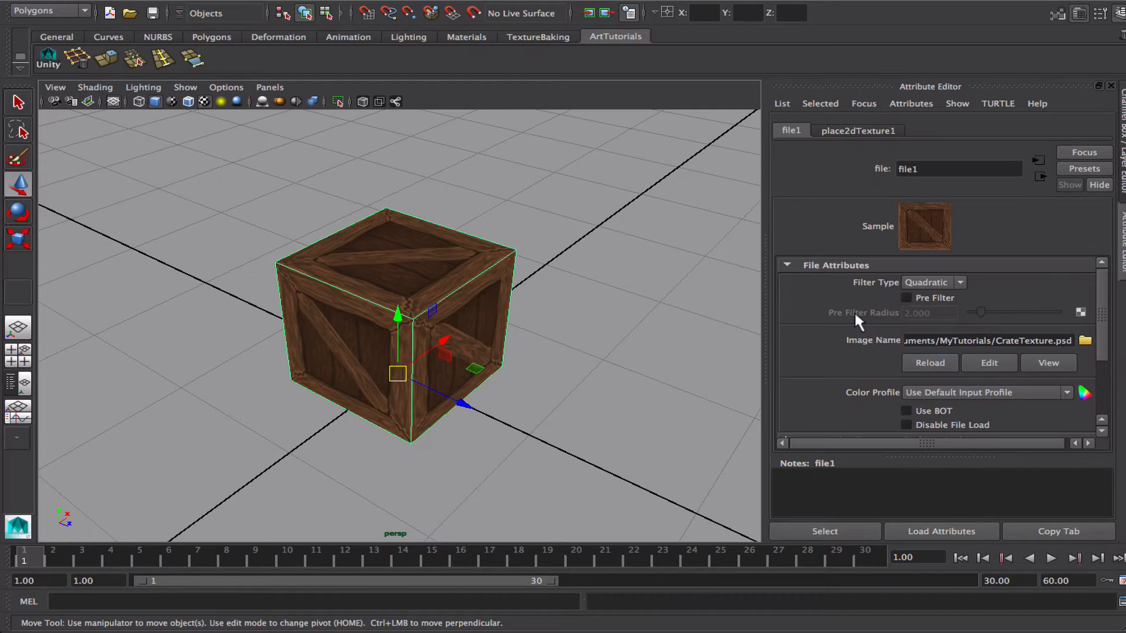
left_click(604, 287)
left_click_drag(604, 293, 581, 288, "alt")
In Photoshop, add a layer clipped to PlankFront and shade the diagonal plank softly with dark color at 13% brush opacity
key("super+Tab")
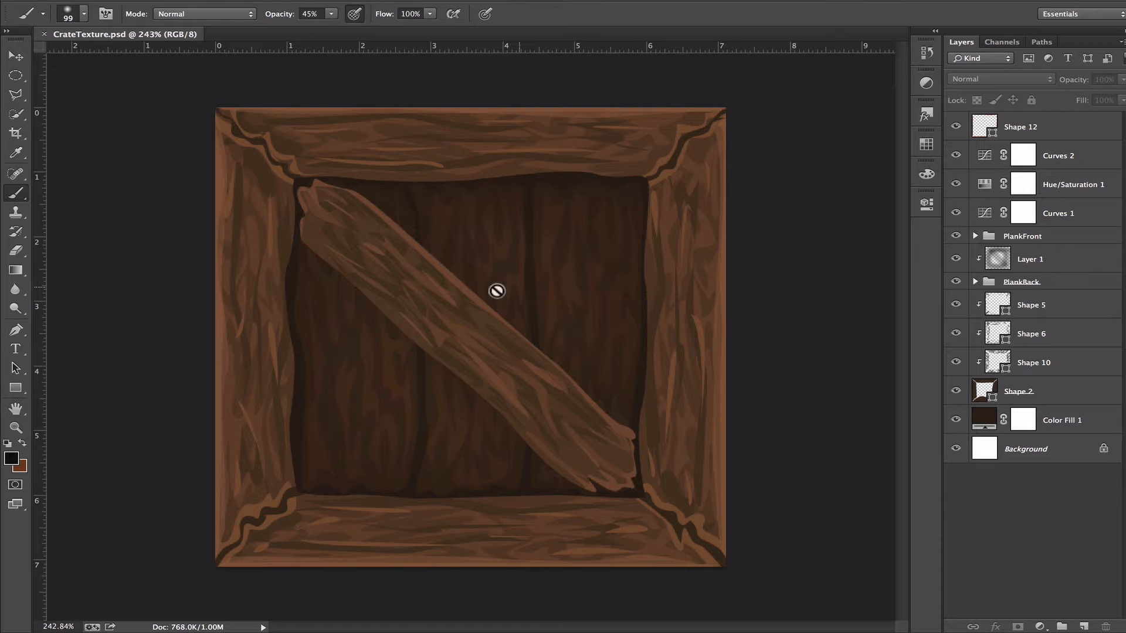
left_click(1038, 236)
left_click(1084, 626)
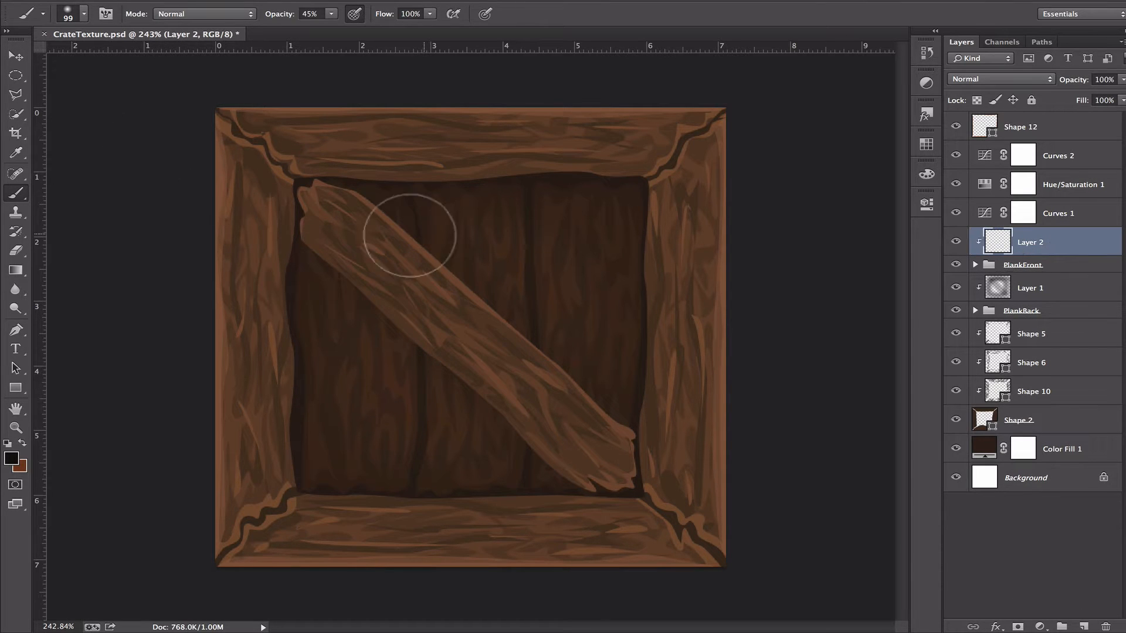
left_click(346, 206)
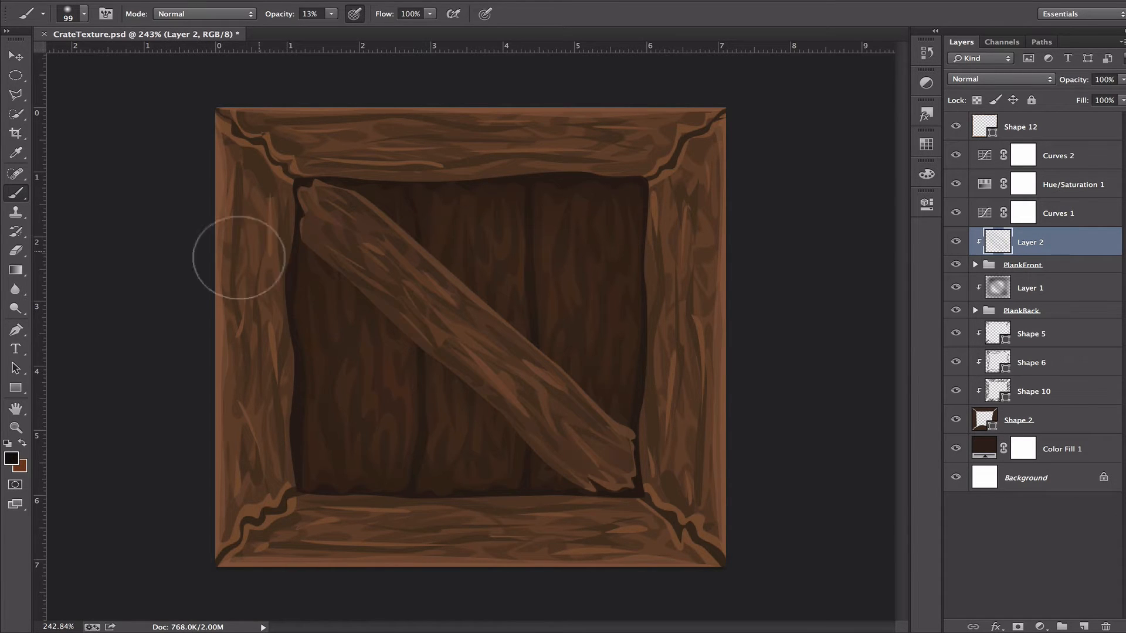
Sample the crate's light brown edge and paint soft highlights on the diagonal plank with an 80 px brush at 8% opacity
left_click(215, 159, "alt")
right_click(377, 262)
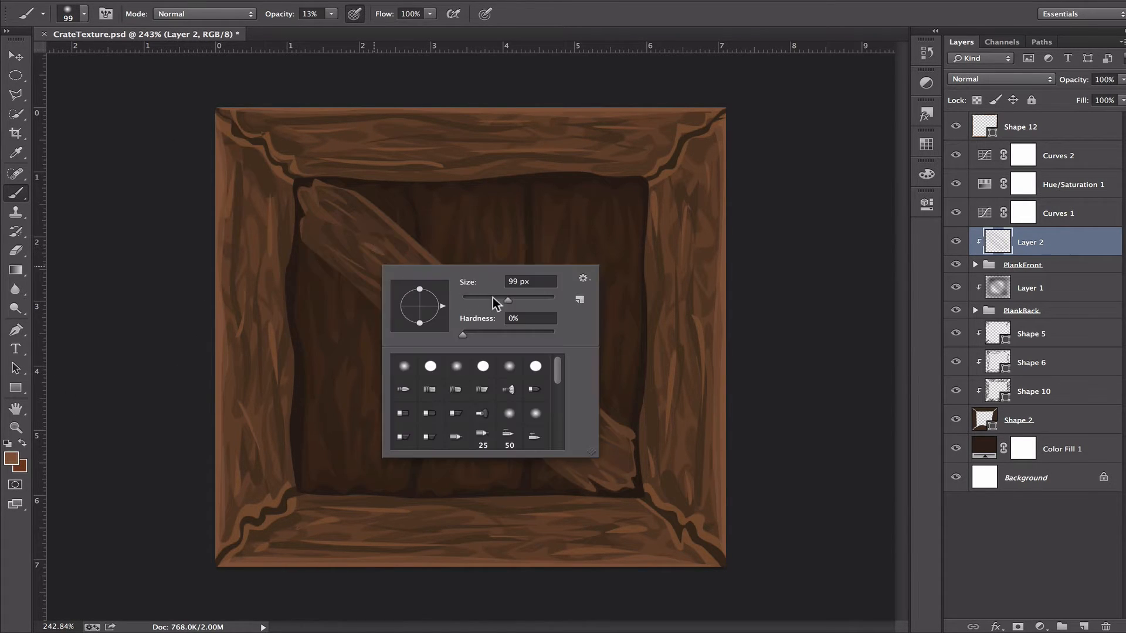
left_click_drag(494, 300, 489, 300)
left_click(326, 239)
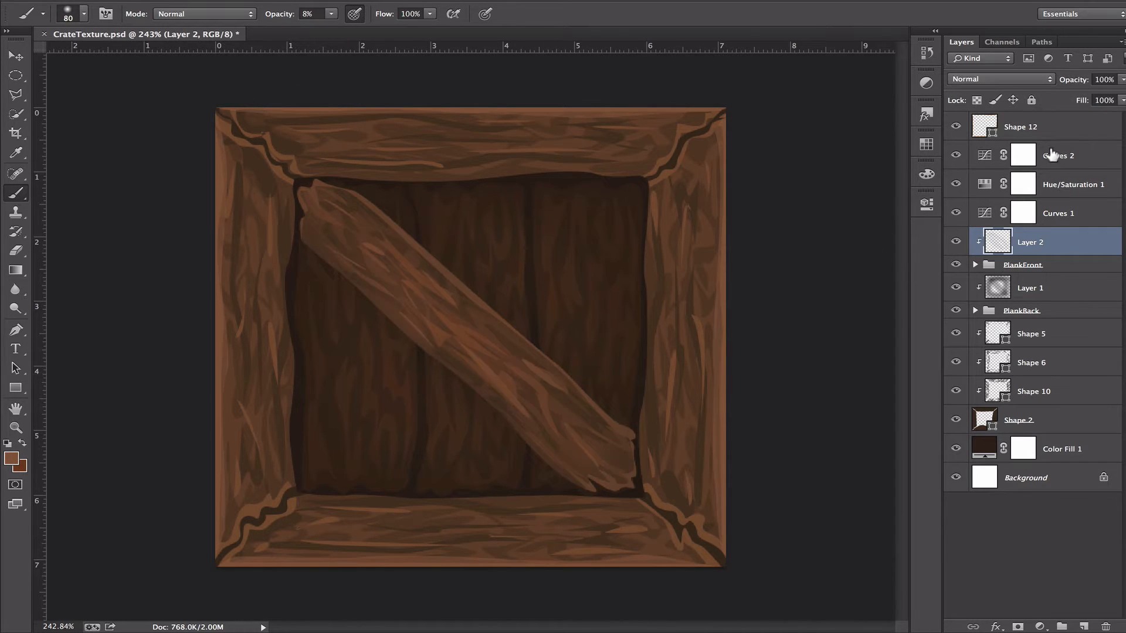
left_click(955, 241)
Group the outer frame's layers from Shape 5 to Shape 2 into a folder named PlanksSides
left_click(1032, 420)
left_click(1038, 334)
left_click(1035, 420, "shift")
key("ctrl+g")
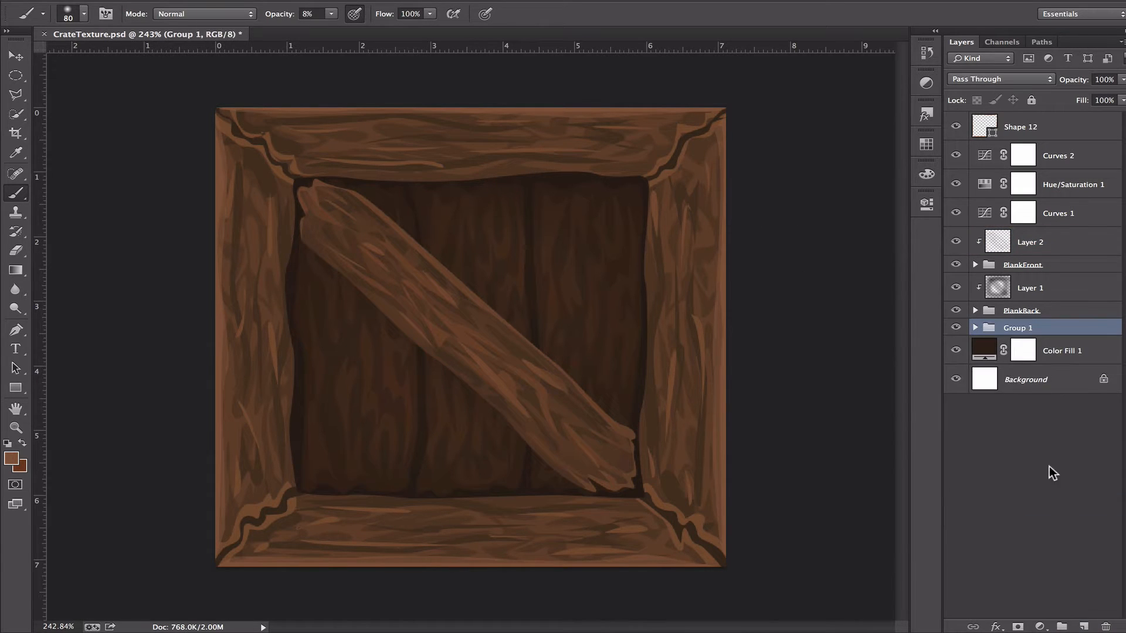
Add a layer clipped to PlanksSides, paint light brown highlights on the frame at 6% brush opacity, and lower the layer's opacity to 56%
left_click(1083, 626)
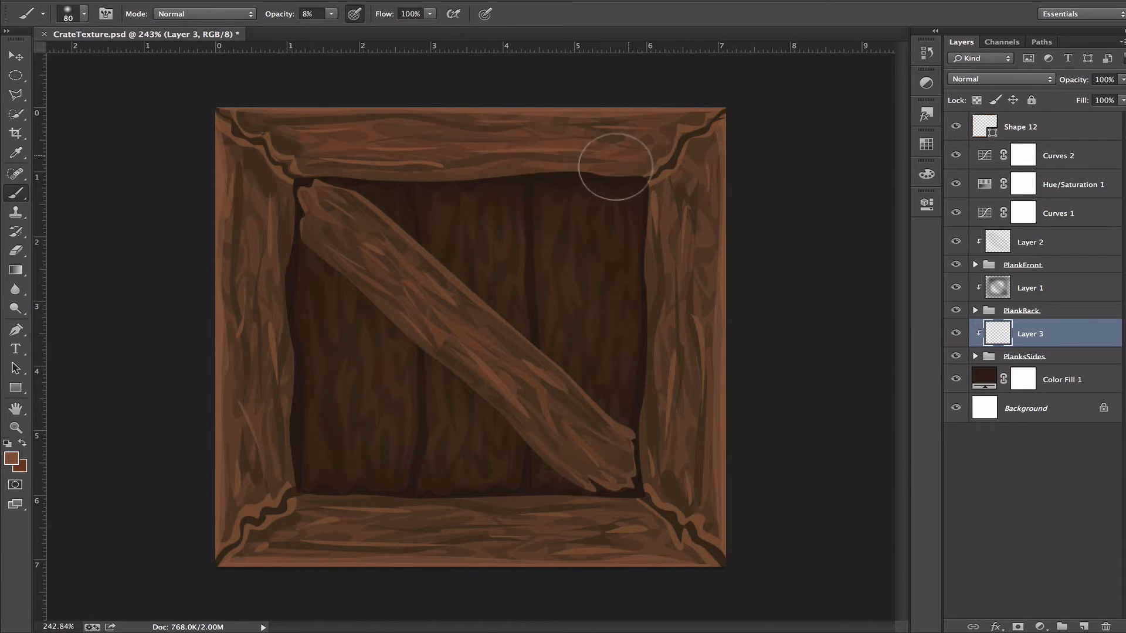
left_click_drag(333, 28, 332, 29)
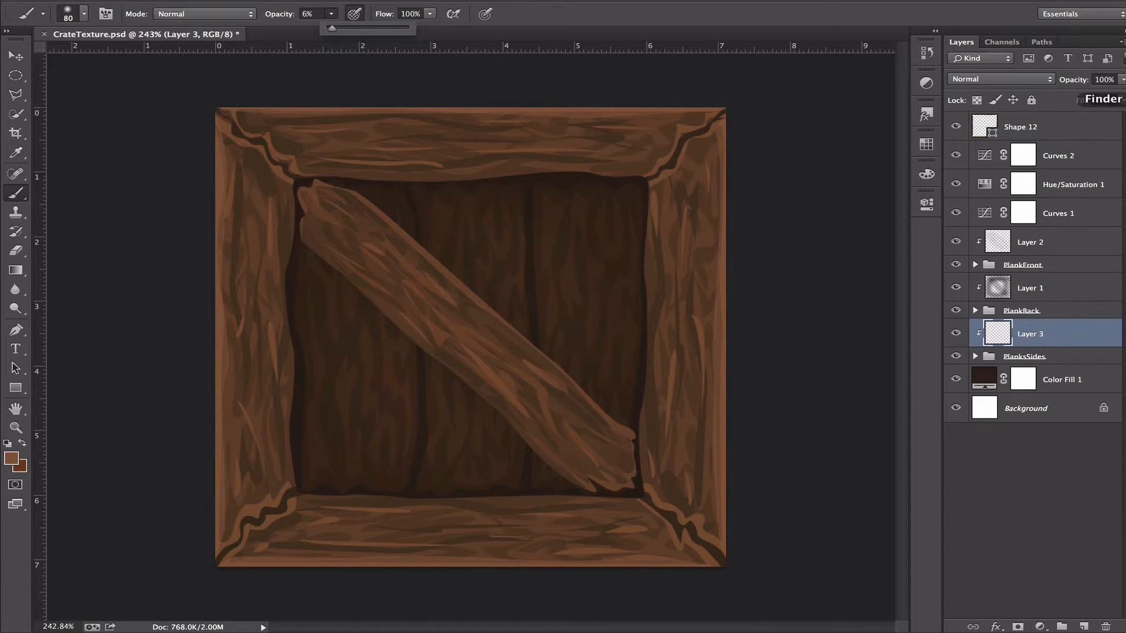
left_click_drag(1122, 80, 1078, 93)
Paint soft dark shading into the corners and inner edges of the outer frame planks with a 65 px brush
right_click(391, 169)
left_click(508, 203)
left_click_drag(338, 136, 336, 136)
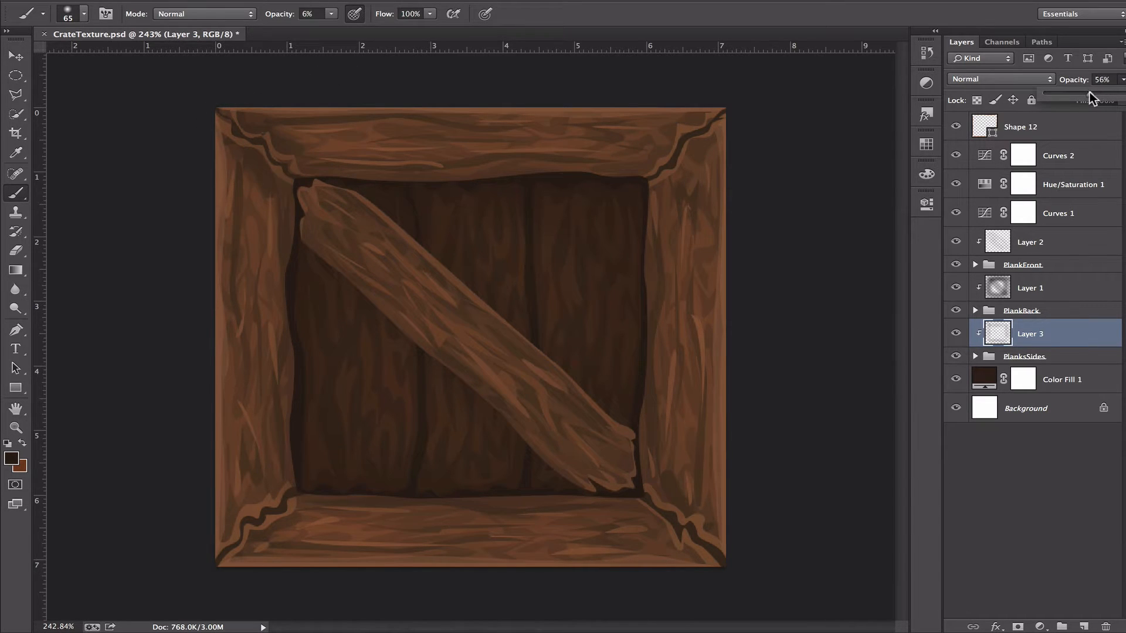
left_click(306, 188)
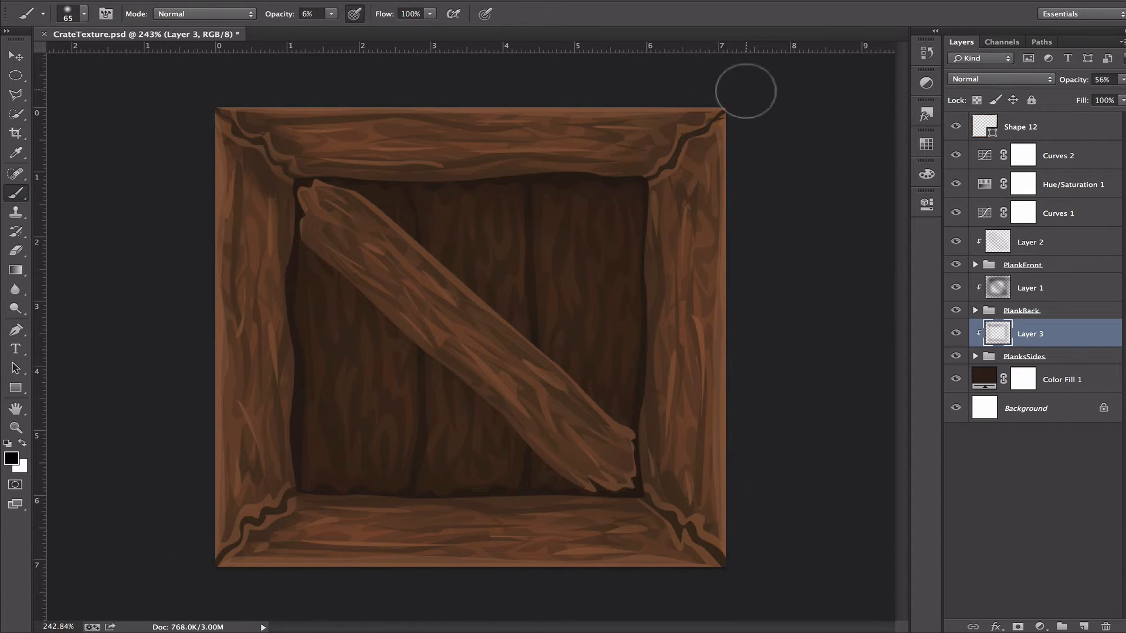
Examine the updated texture on the crate from several angles in Maya
left_click(1018, 525)
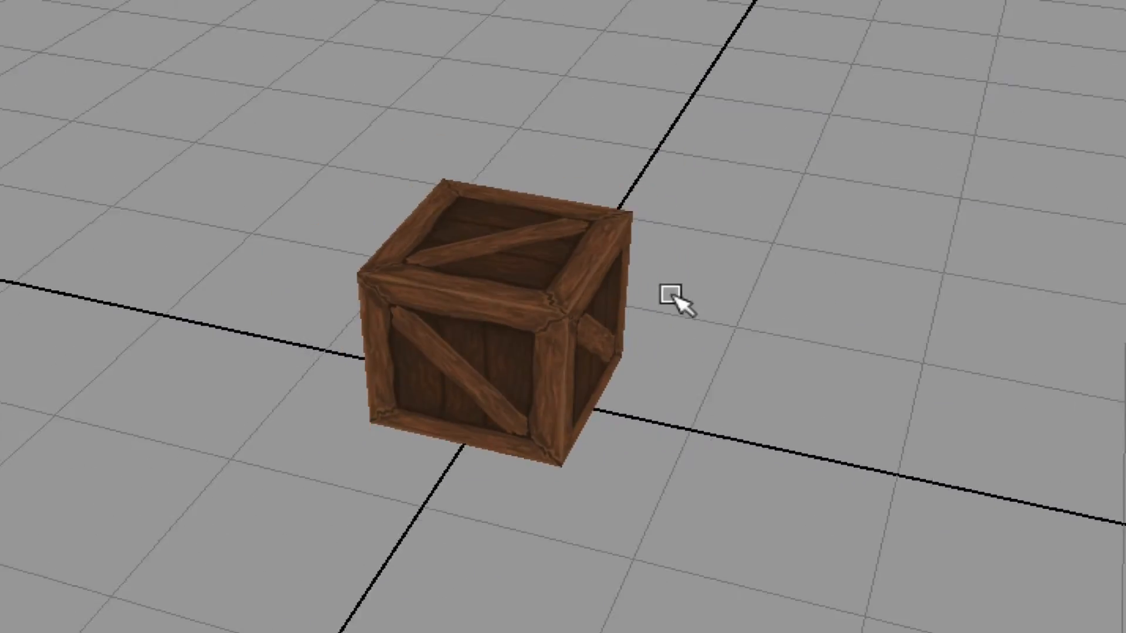
left_click_drag(673, 301, 980, 382, "alt")
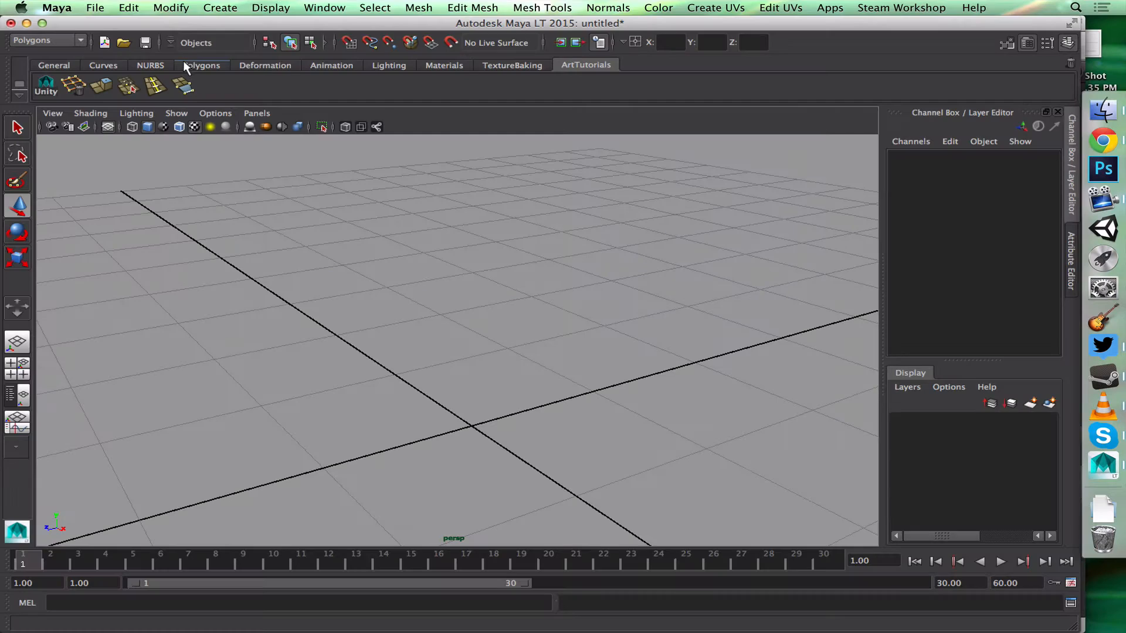
Create a polygon cylinder at the origin of a new Maya scene
left_click(171, 7)
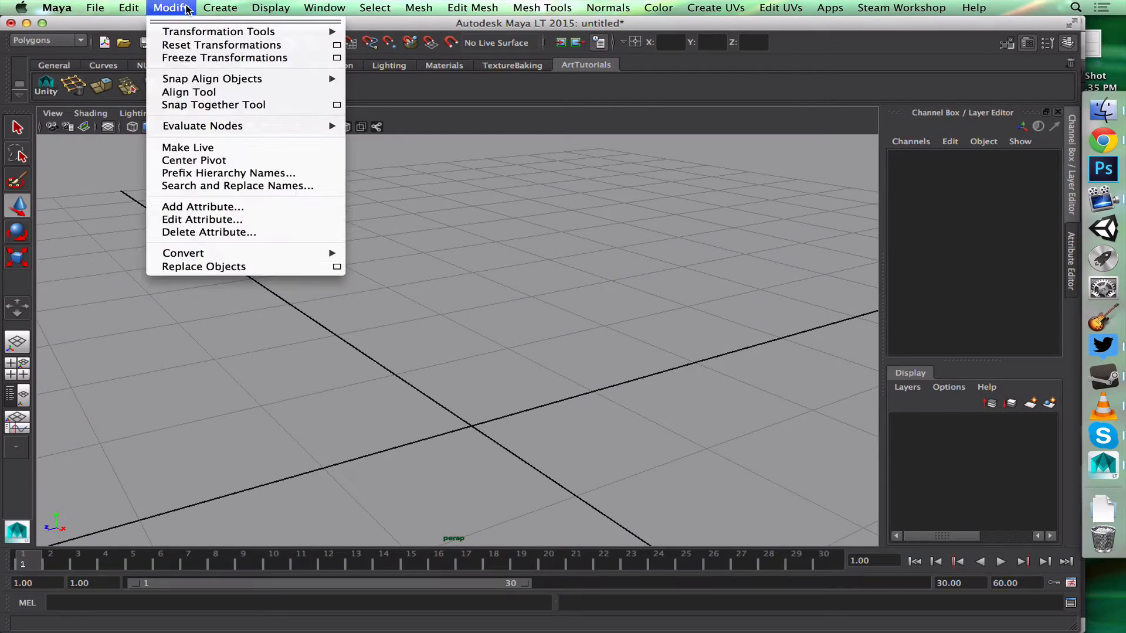
mouse_move(396, 51)
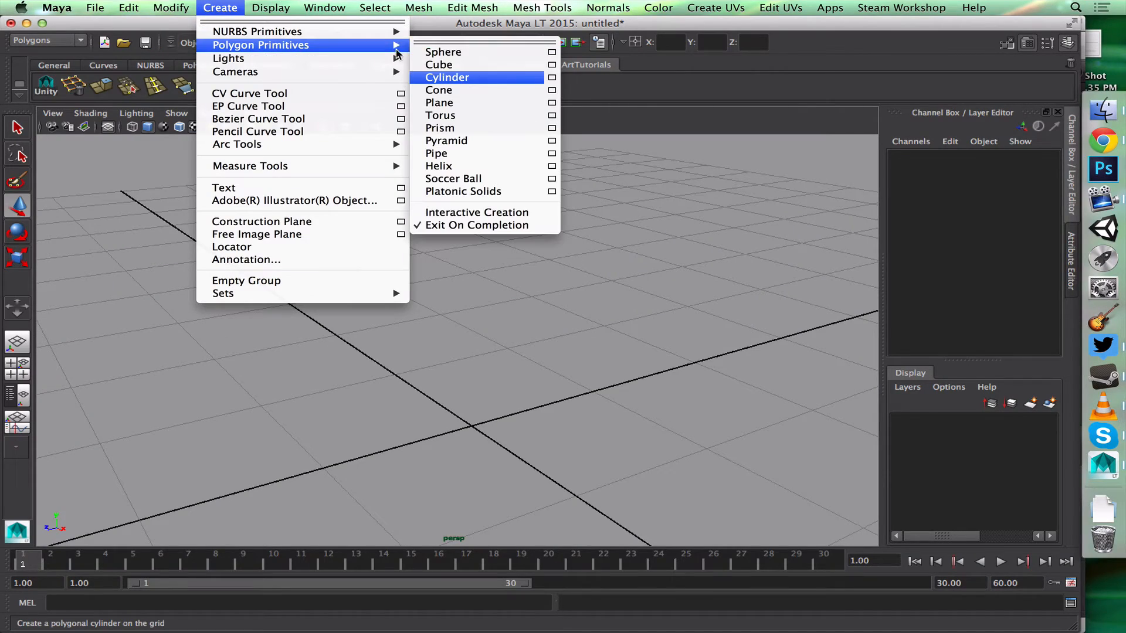
left_click(508, 77)
right_click_drag(628, 385, 296, 345, "alt")
left_click_drag(442, 326, 449, 318, "alt")
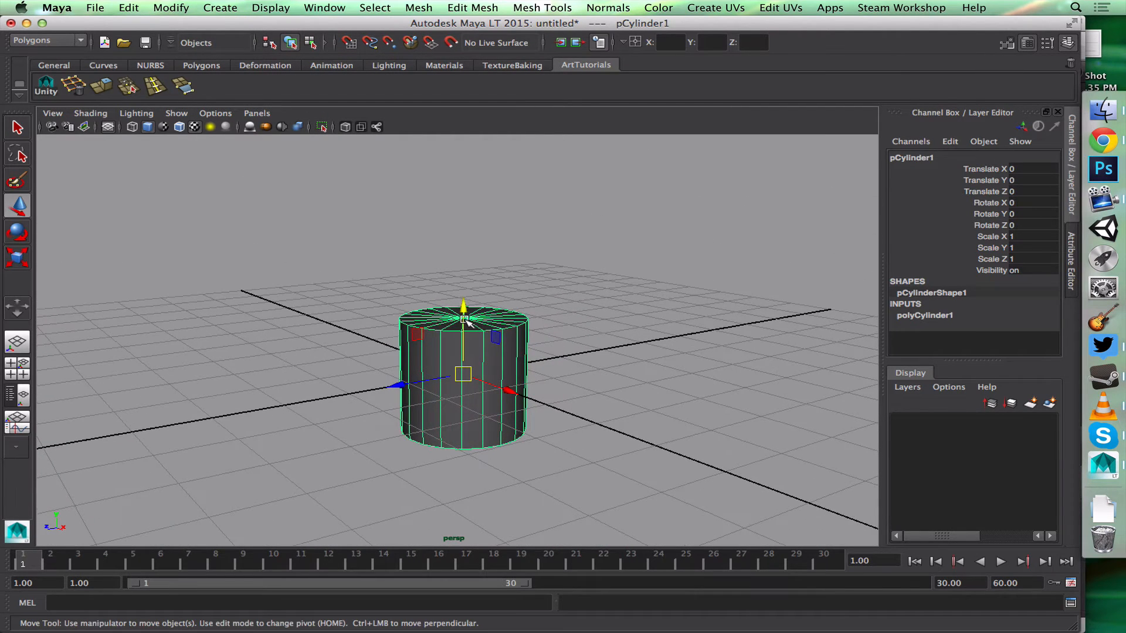
Set the cylinder's Subdivisions Axis to 12 in its polyCylinder1 inputs
left_click(939, 310)
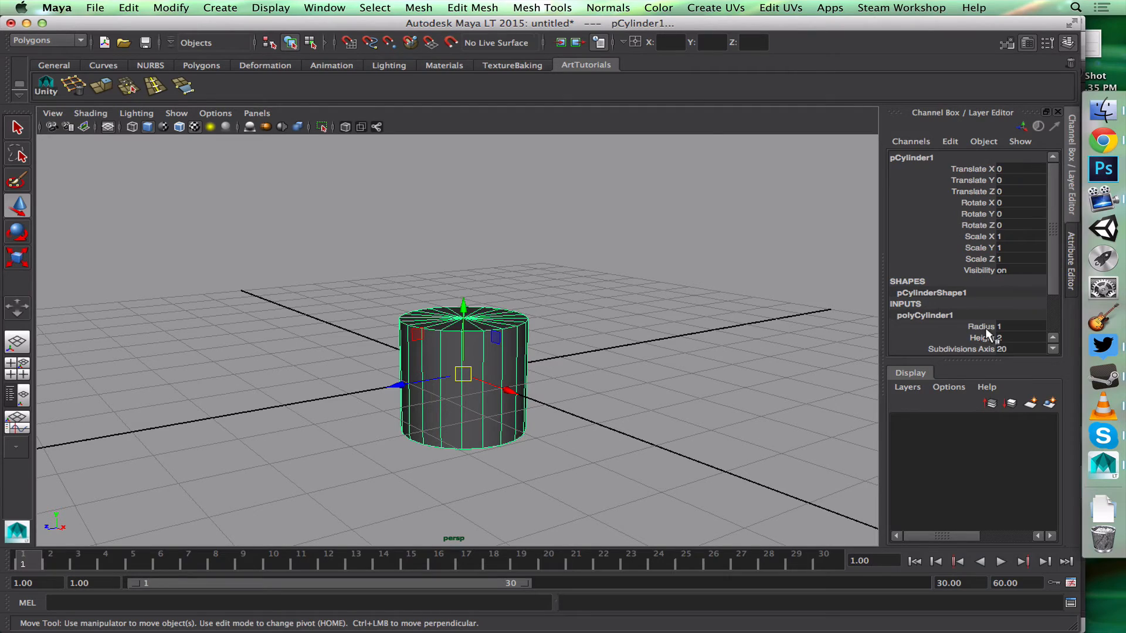
scroll(984, 327, "down", 3)
left_click(976, 292)
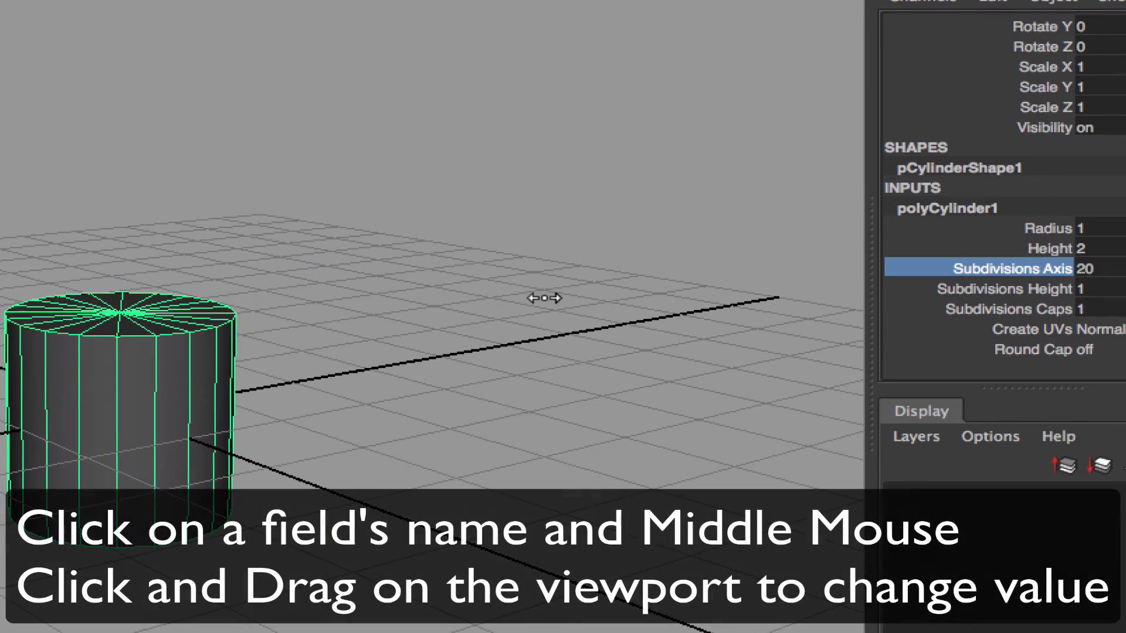
middle_click_drag(544, 298, 436, 313)
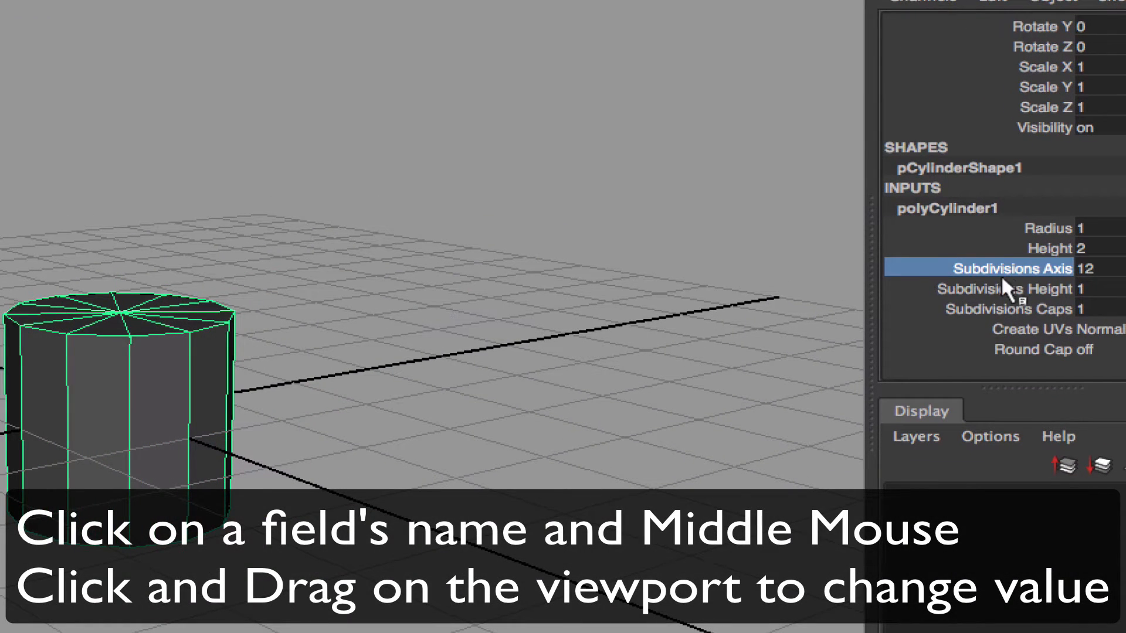
Set the cylinder's Subdivisions Height to 4 and Subdivisions Caps to 3
left_click(1057, 245)
left_click(1035, 289)
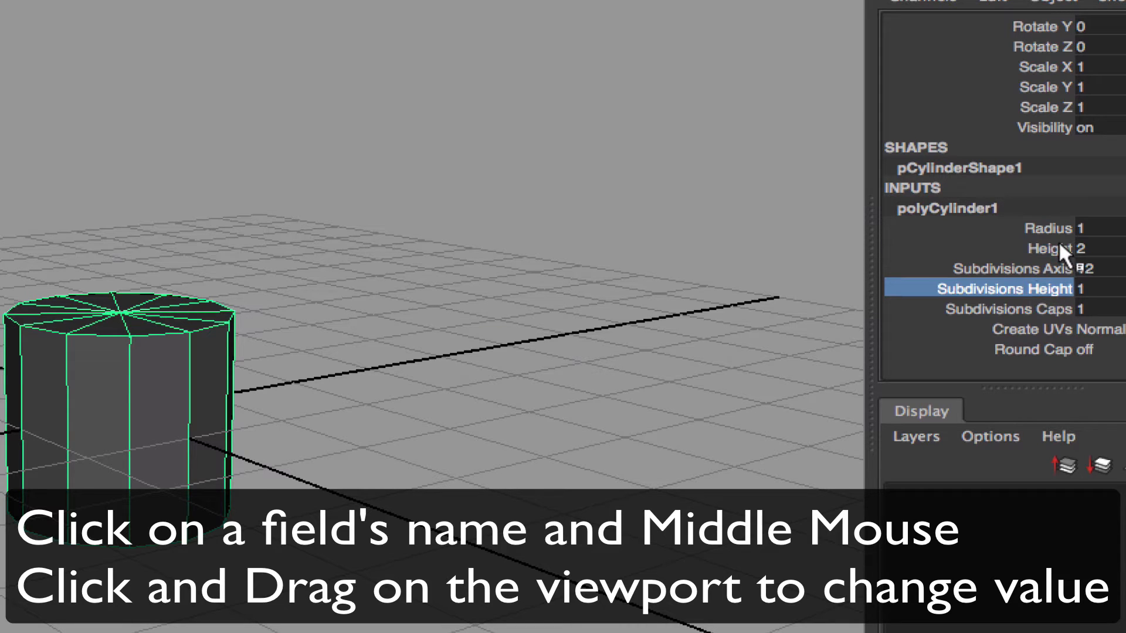
middle_click_drag(624, 297, 669, 295)
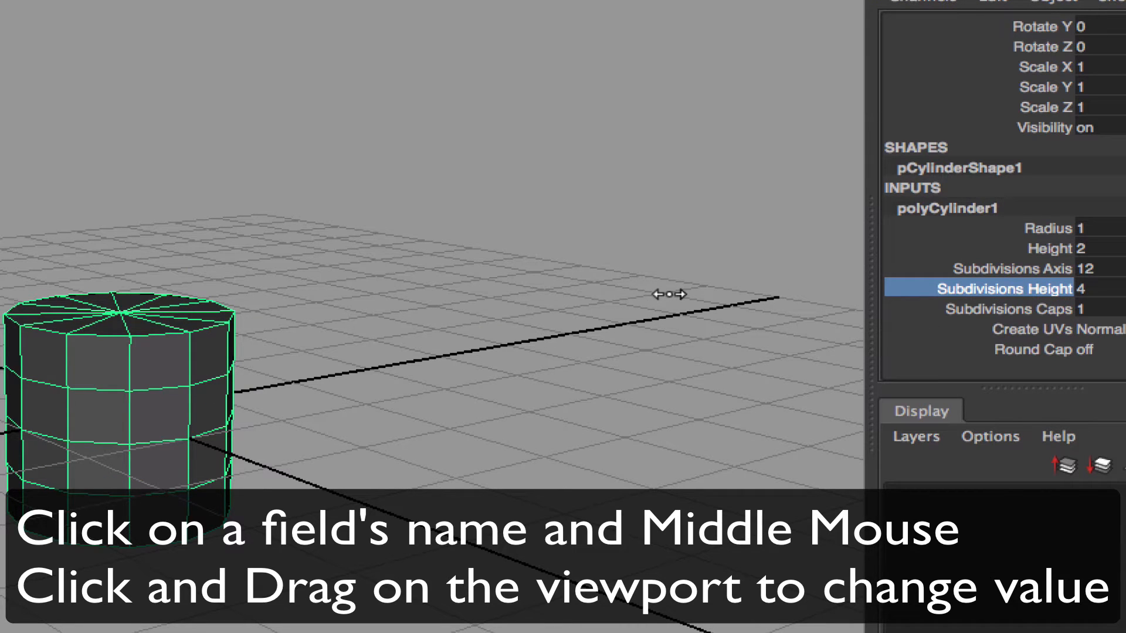
left_click(1029, 306)
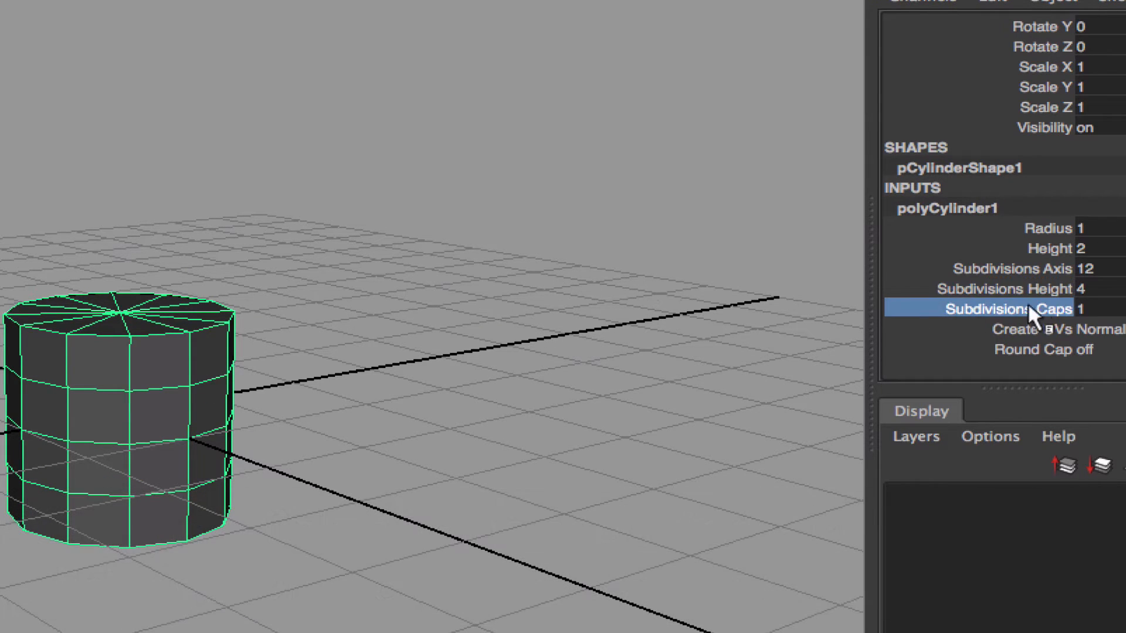
middle_click_drag(585, 275, 609, 273)
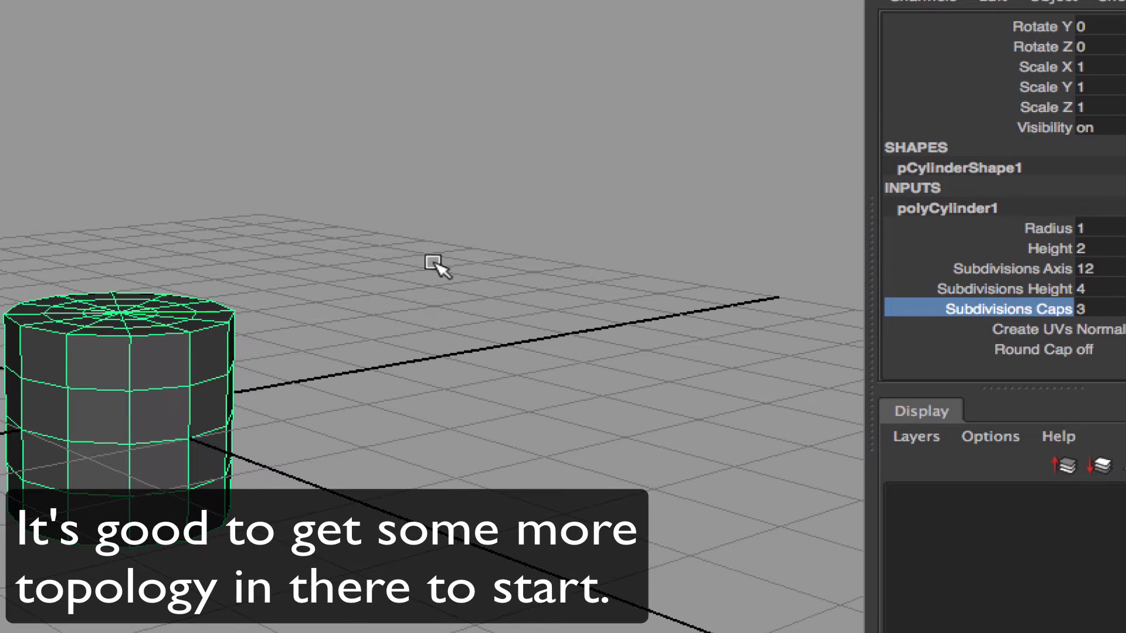
left_click_drag(310, 355, 297, 417, "alt")
right_click_drag(411, 439, 349, 417, "ctrl")
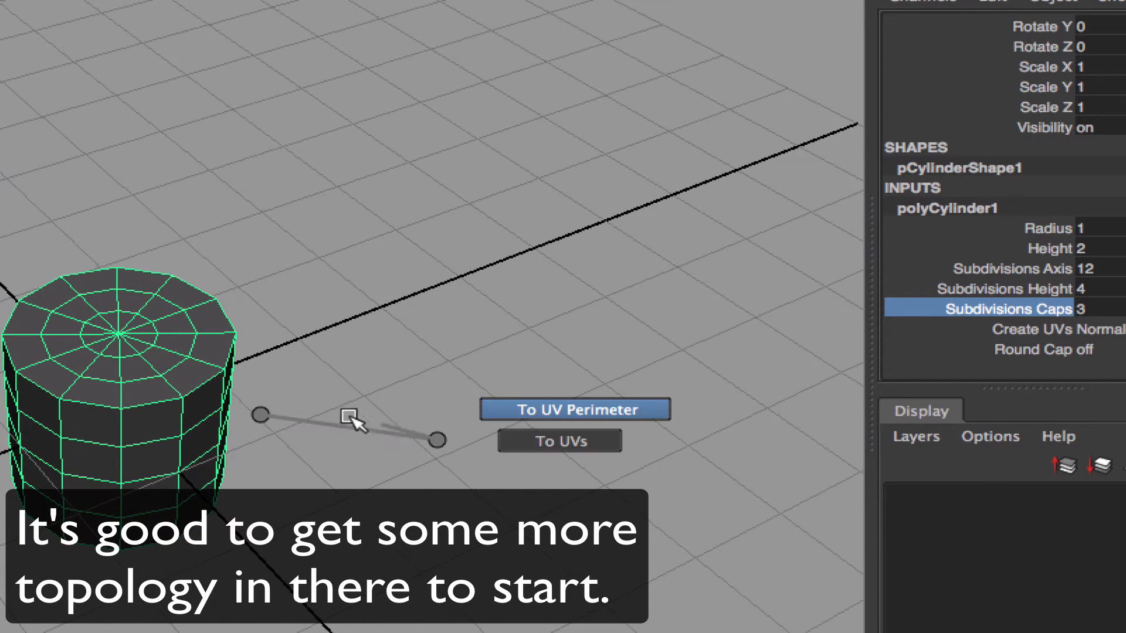
Delete all faces in the lower half of the cylinder and return to object selection
right_click_drag(262, 416, 265, 417, "ctrl")
left_click_drag(266, 417, 261, 373, "alt")
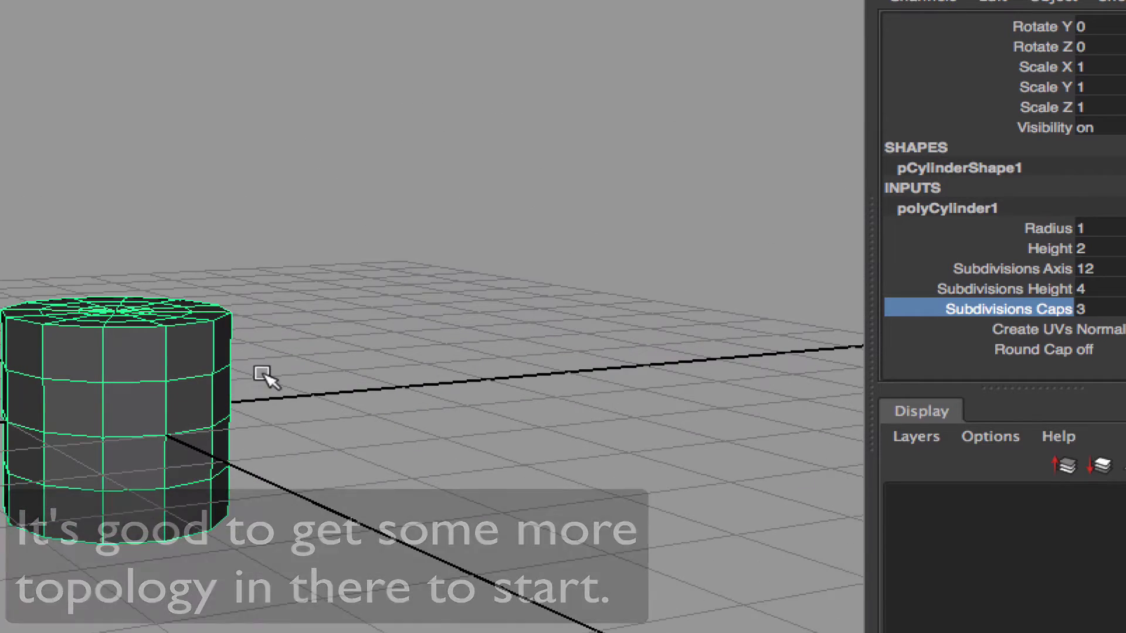
key("w")
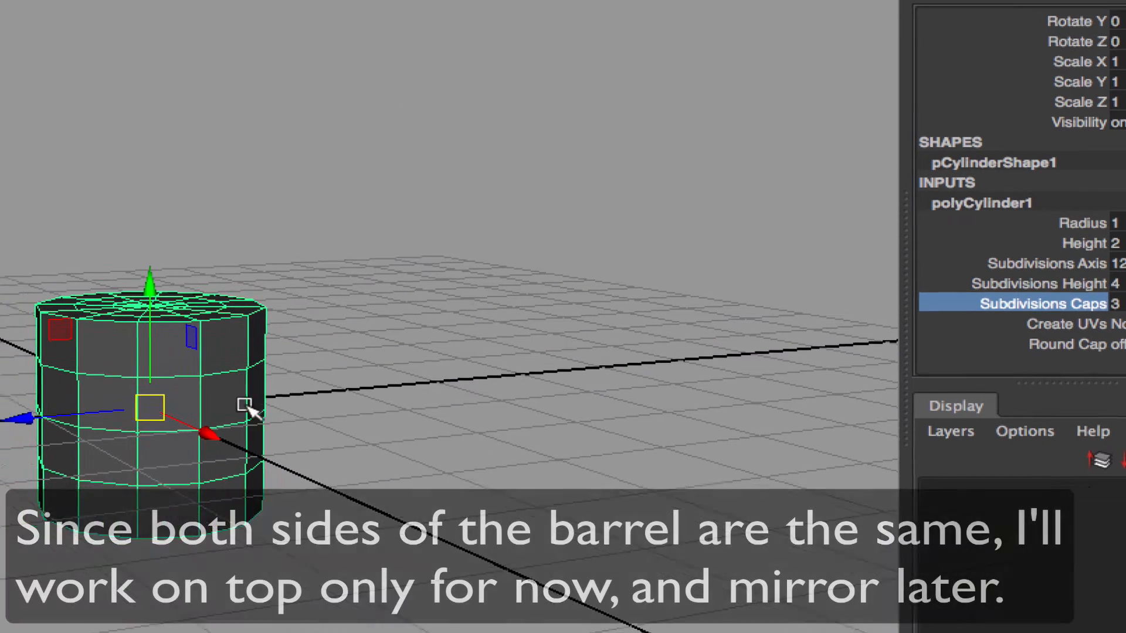
right_click_drag(205, 346, 206, 387)
right_click_drag(588, 331, 595, 334)
left_click_drag(595, 334, 647, 426, "alt")
left_click_drag(346, 410, 337, 381)
key("Delete")
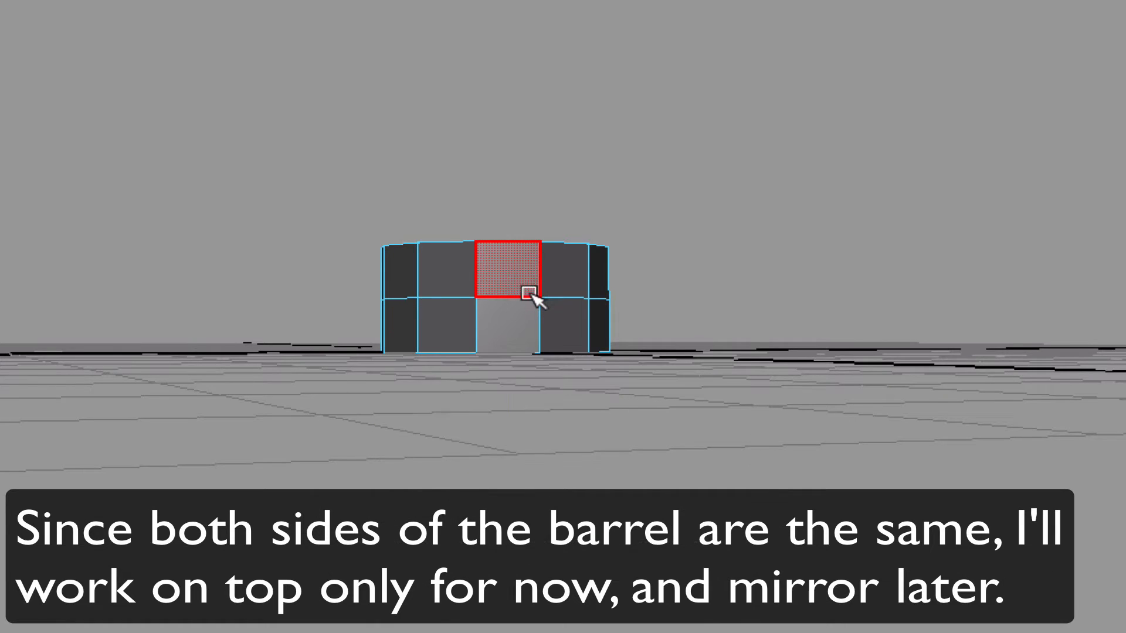
right_click_drag(531, 290, 562, 267)
Scale the outer edge loop of the top cap outward until it sits close to the rim
left_click_drag(562, 268, 666, 359, "alt")
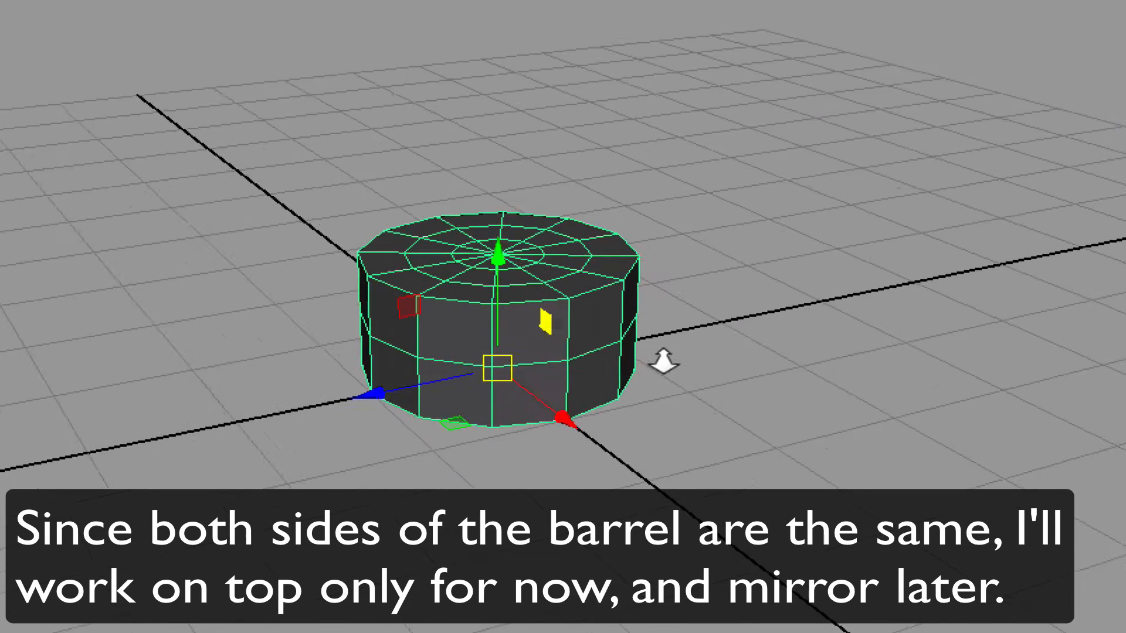
right_click_drag(666, 360, 1026, 428, "alt")
key("F10")
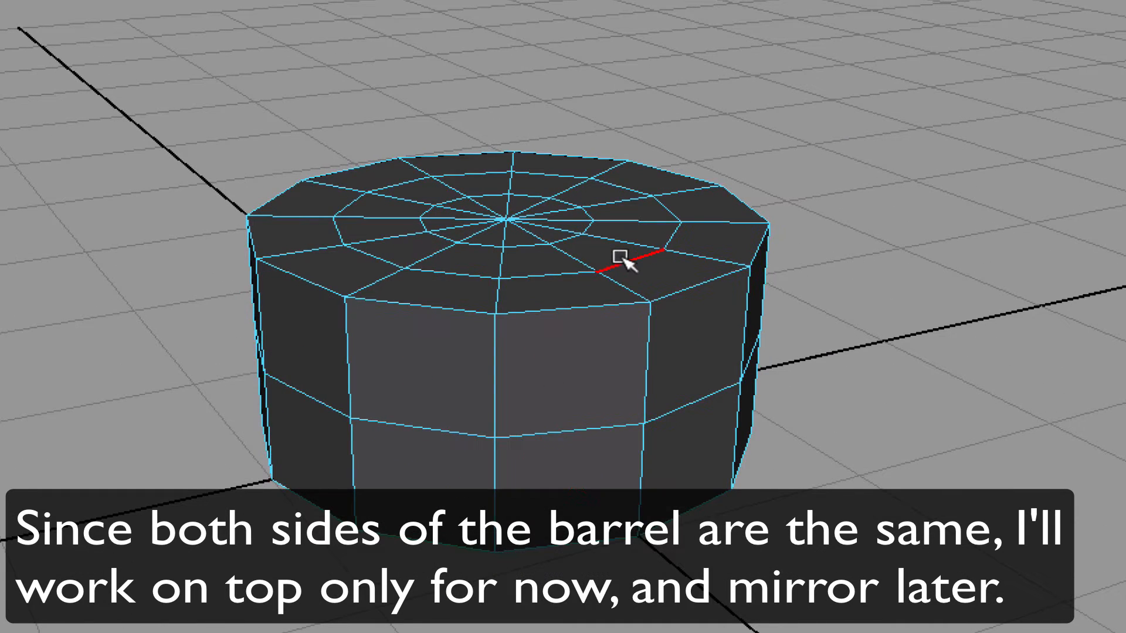
double_click(619, 258)
key("r")
left_click_drag(505, 220, 591, 242)
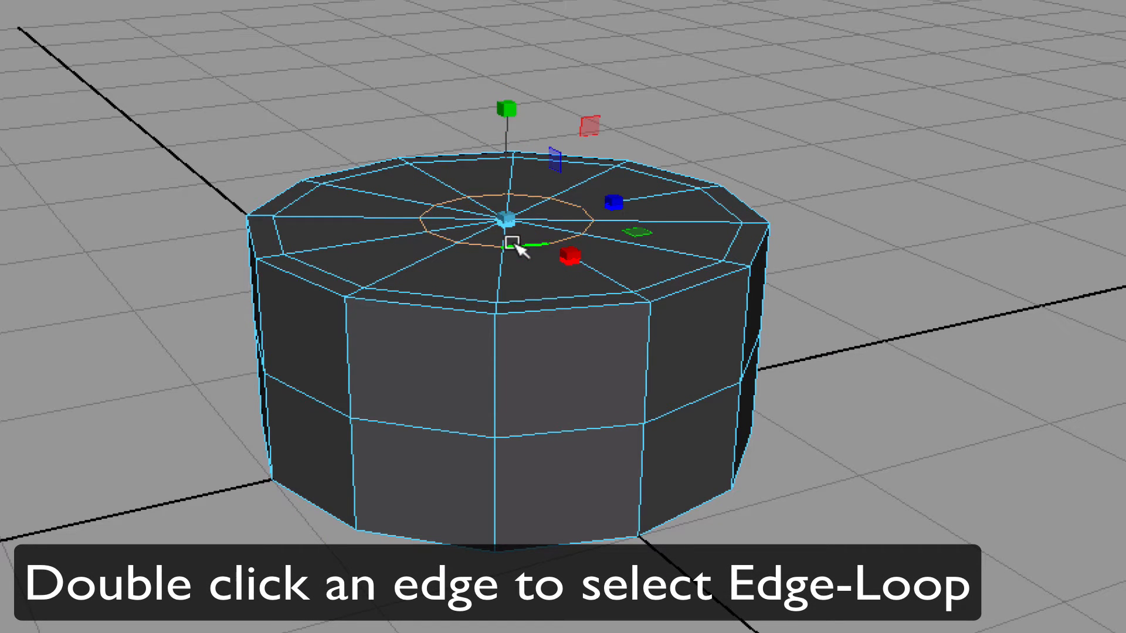
Enlarge the inner edge loop of the top cap and lower it together with the cap's centre edges to form a recess
left_click_drag(508, 212, 625, 244)
key("shift+period")
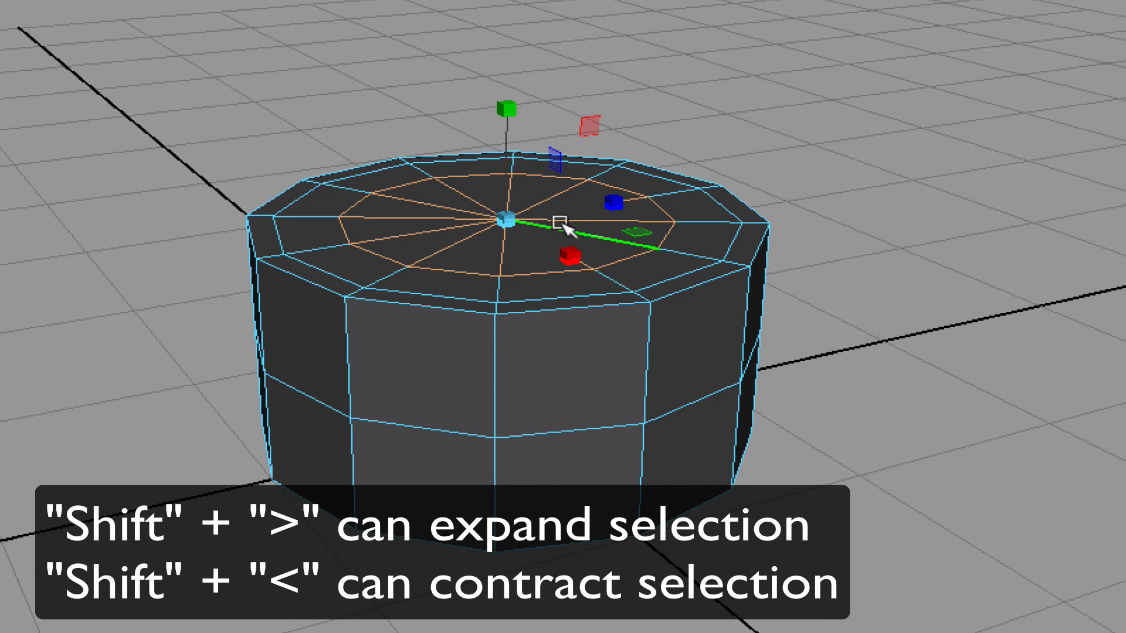
key("w")
left_click_drag(502, 139, 503, 165)
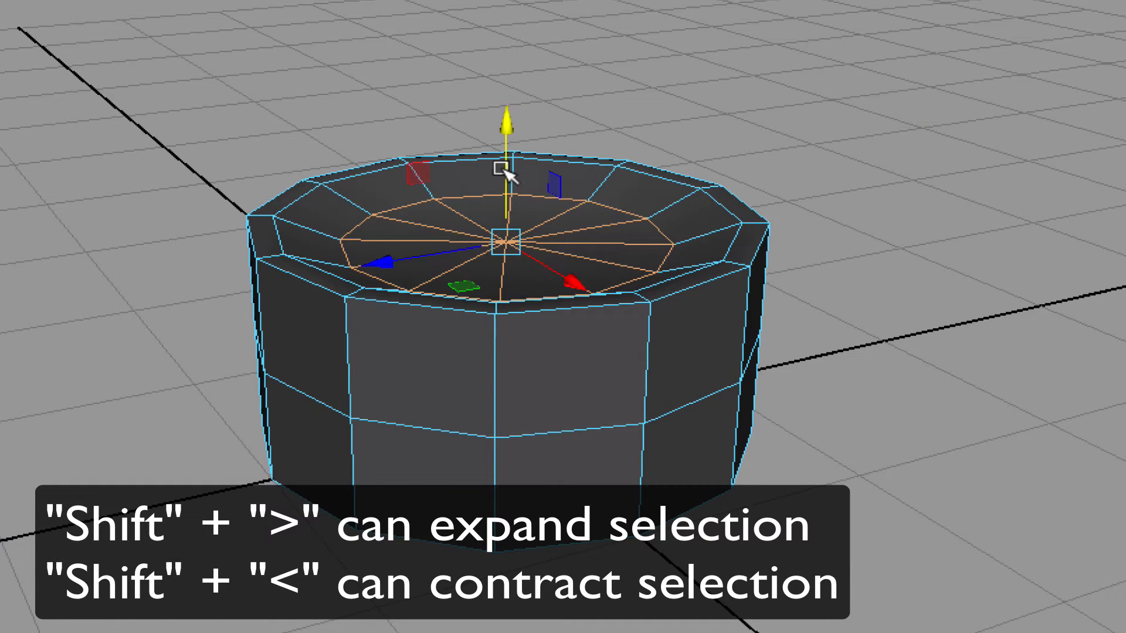
Scale the recessed cap edges outward to steepen the recess's inner wall and return to object selection
key("r")
left_click_drag(516, 245, 558, 253)
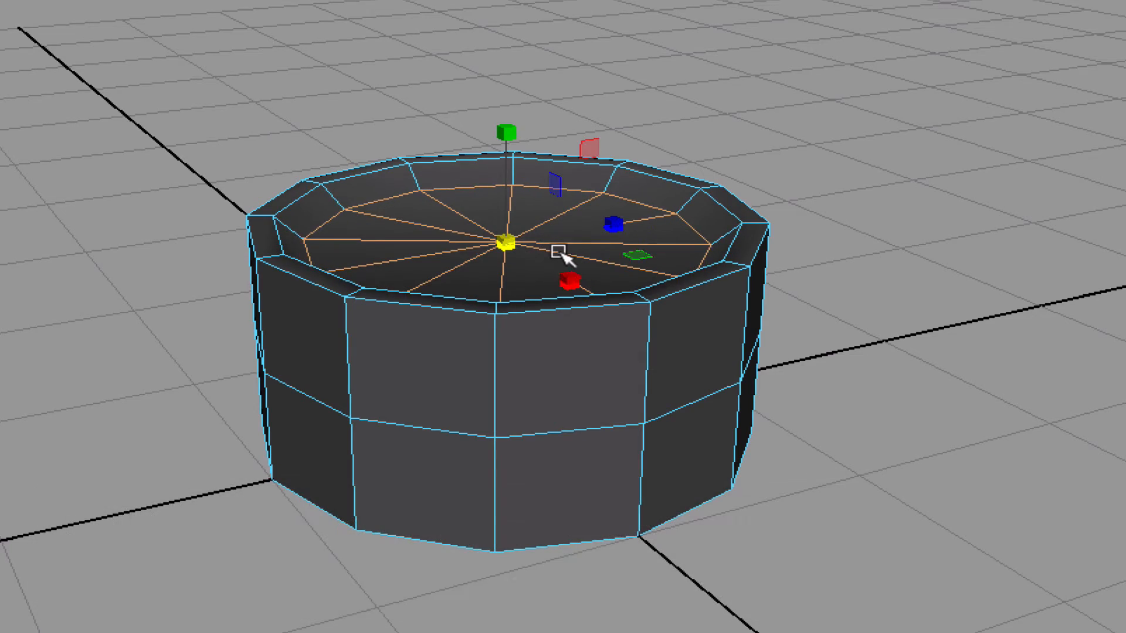
left_click_drag(661, 312, 645, 285, "alt")
right_click_drag(660, 267, 712, 231)
Select the horizontal edge loop around the middle of the cylinder's side with the Move tool active
left_click_drag(684, 244, 686, 301, "alt")
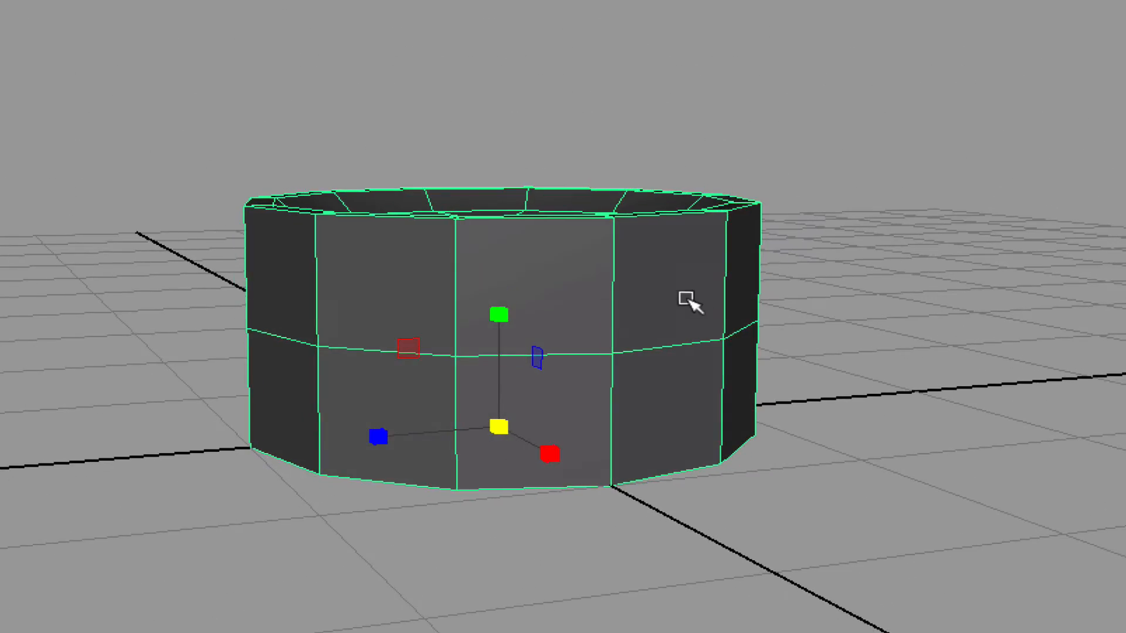
right_click_drag(686, 302, 675, 246)
double_click(676, 338)
key("w")
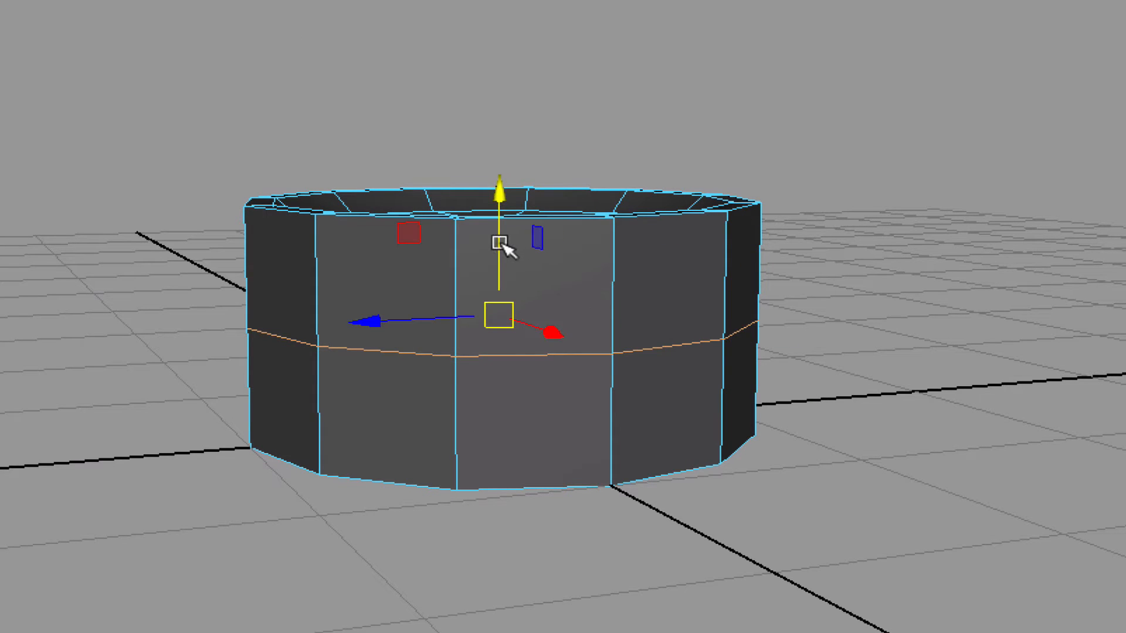
Lower the edge loop on the cylinder's side and insert a second edge loop above it, dividing the side into three bands
left_click_drag(502, 244, 506, 293)
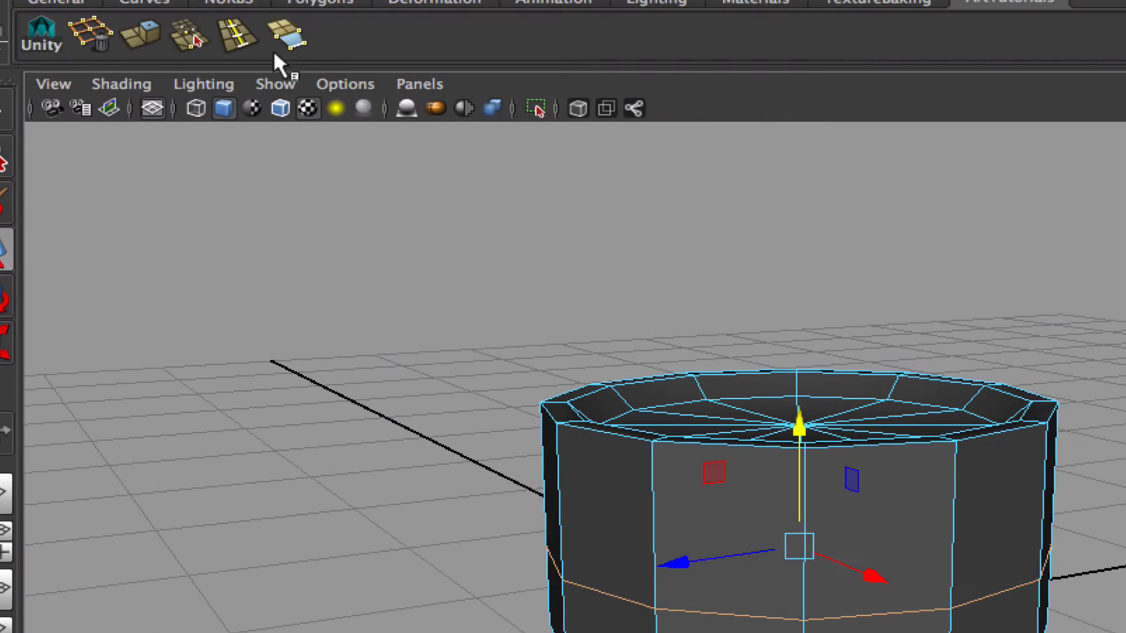
key("g")
left_click_drag(804, 533, 808, 535)
key("w")
Try to scale the bottom face loop of the cylinder outward, and undo the scaling
right_click_drag(945, 481, 936, 555)
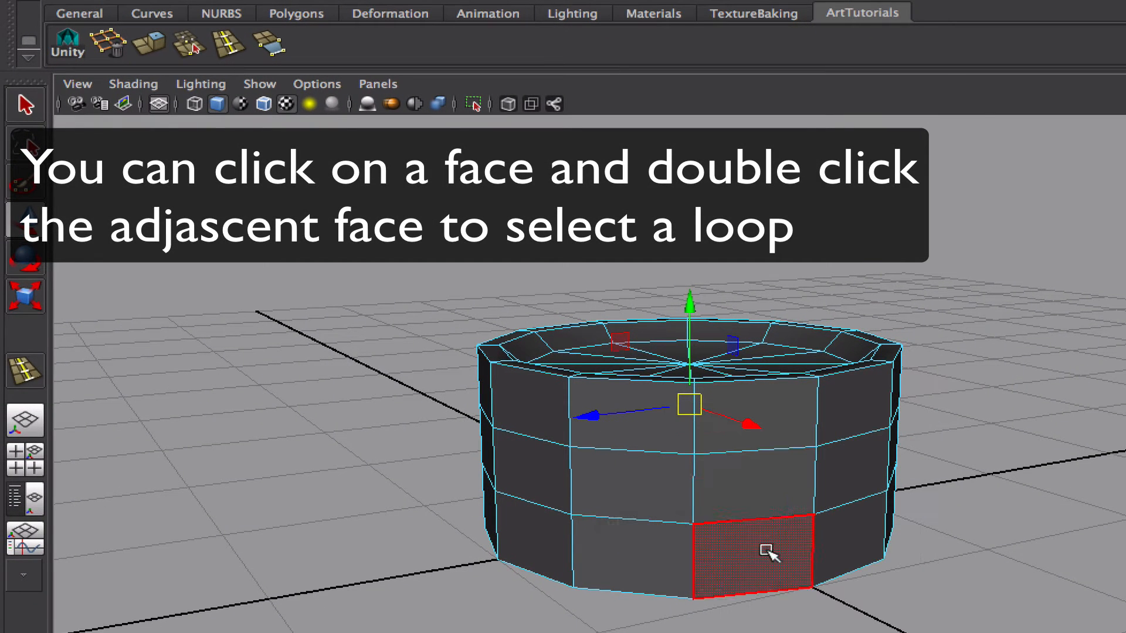
left_click(769, 553)
double_click(653, 541)
key("r")
left_click_drag(690, 496, 758, 520)
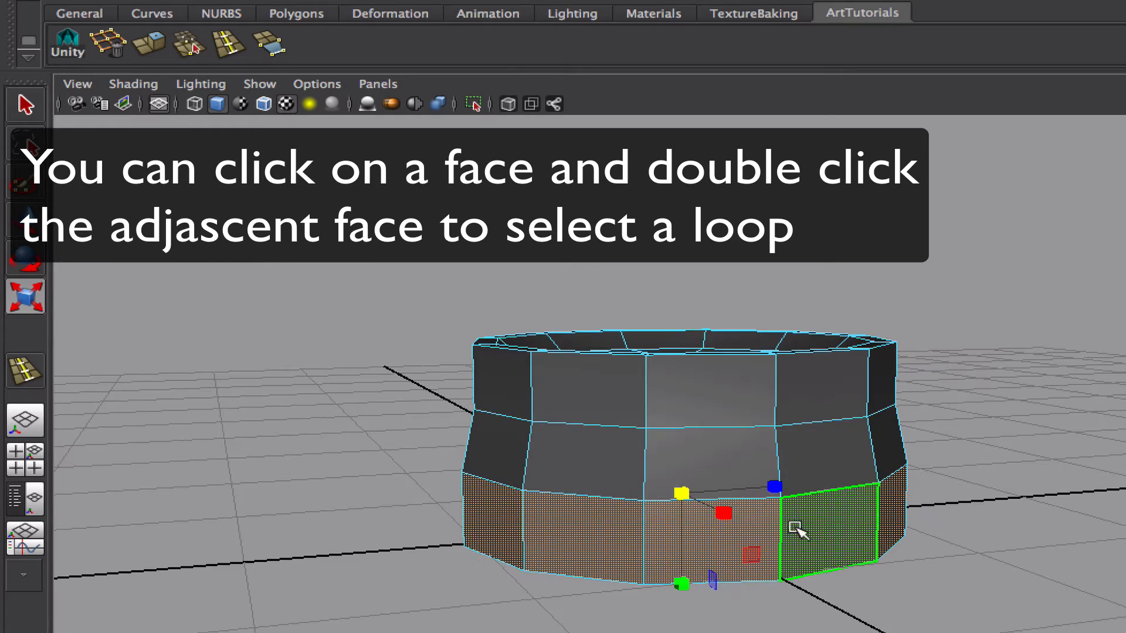
key("super+z")
Scale the cylinder's side edge loops and its bottom edge loop to give the lower part a barrel-like bulge
left_click_drag(844, 544, 867, 583, "alt")
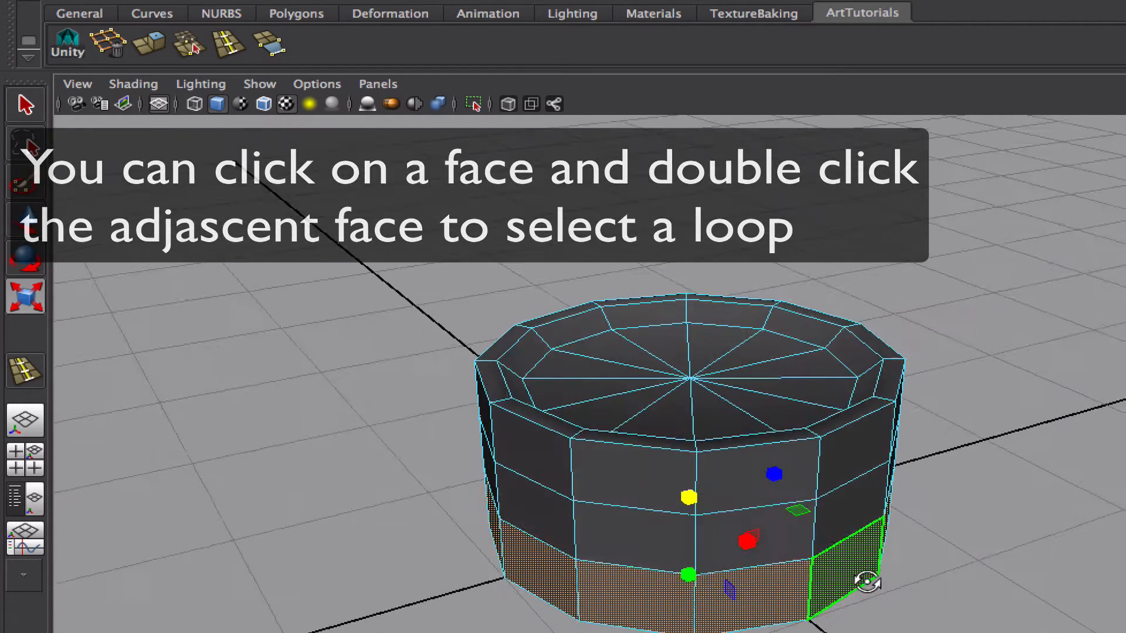
left_click_drag(832, 511, 824, 513)
right_click_drag(884, 415, 883, 345)
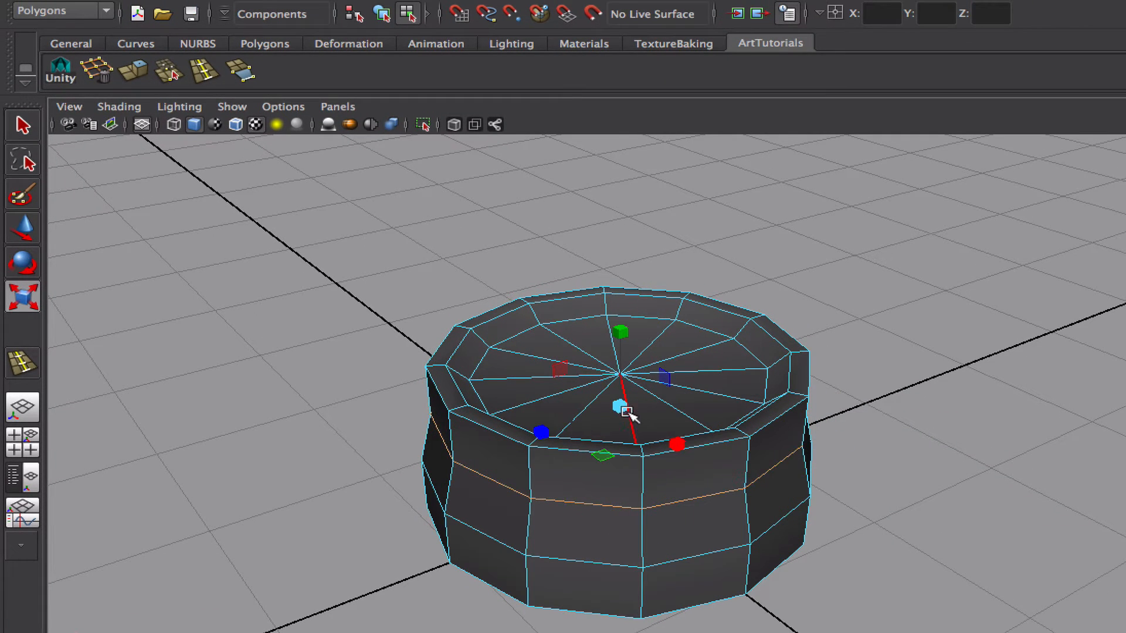
left_click_drag(626, 411, 741, 545)
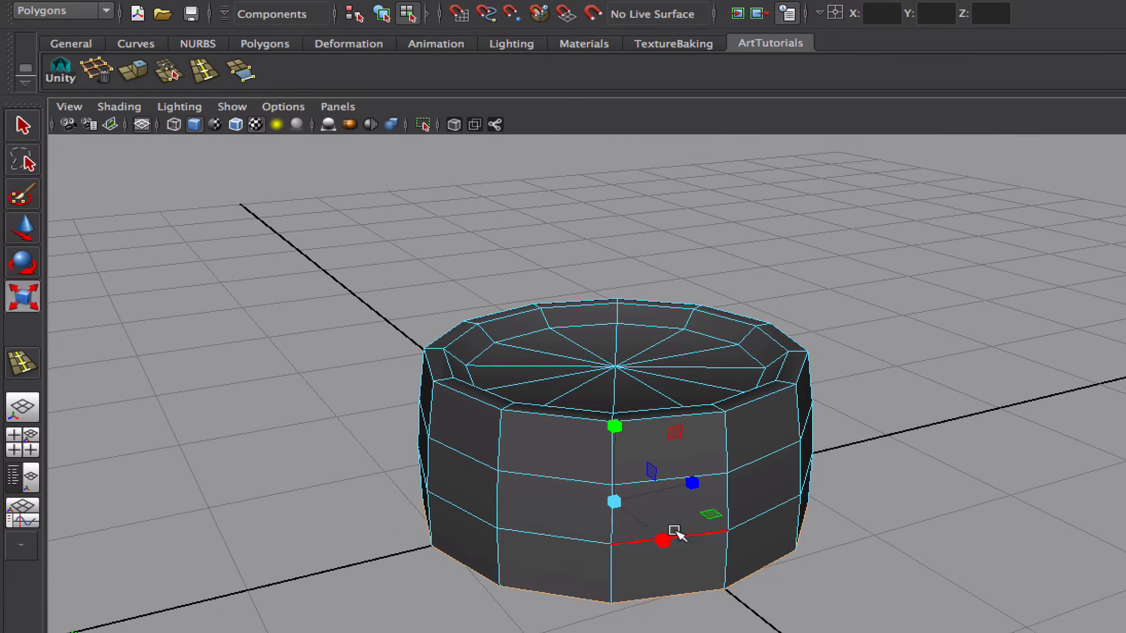
left_click_drag(615, 502, 633, 507)
double_click(737, 524)
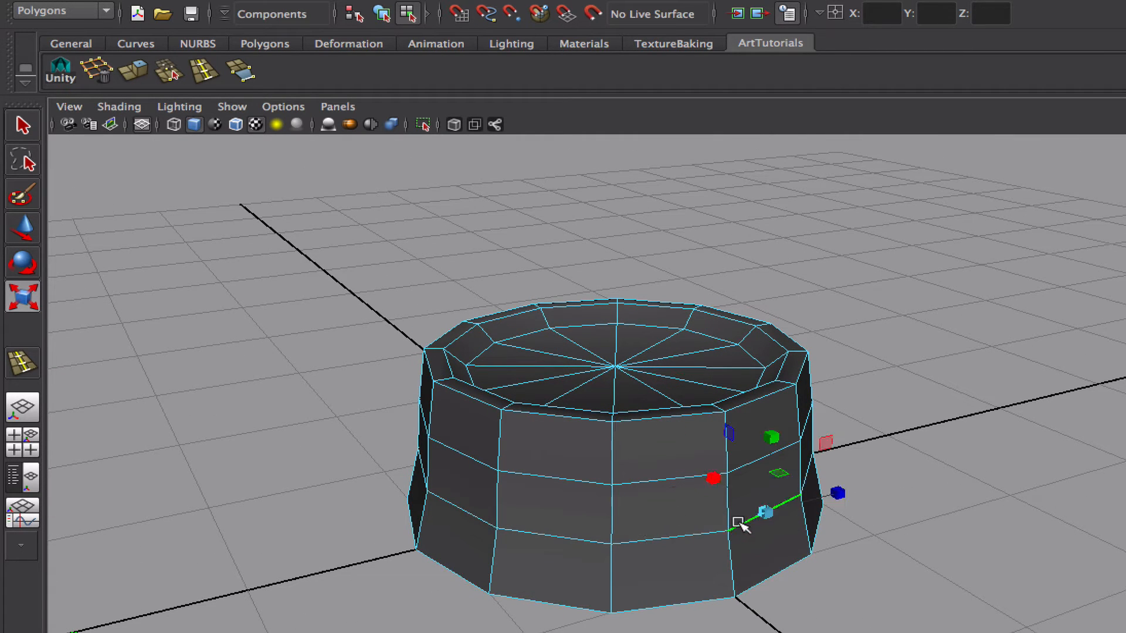
left_click_drag(614, 442, 530, 455)
Select the rim edge loop, grow the selection over the whole top and scale it inward to taper the barrel
right_click_drag(530, 400, 535, 473)
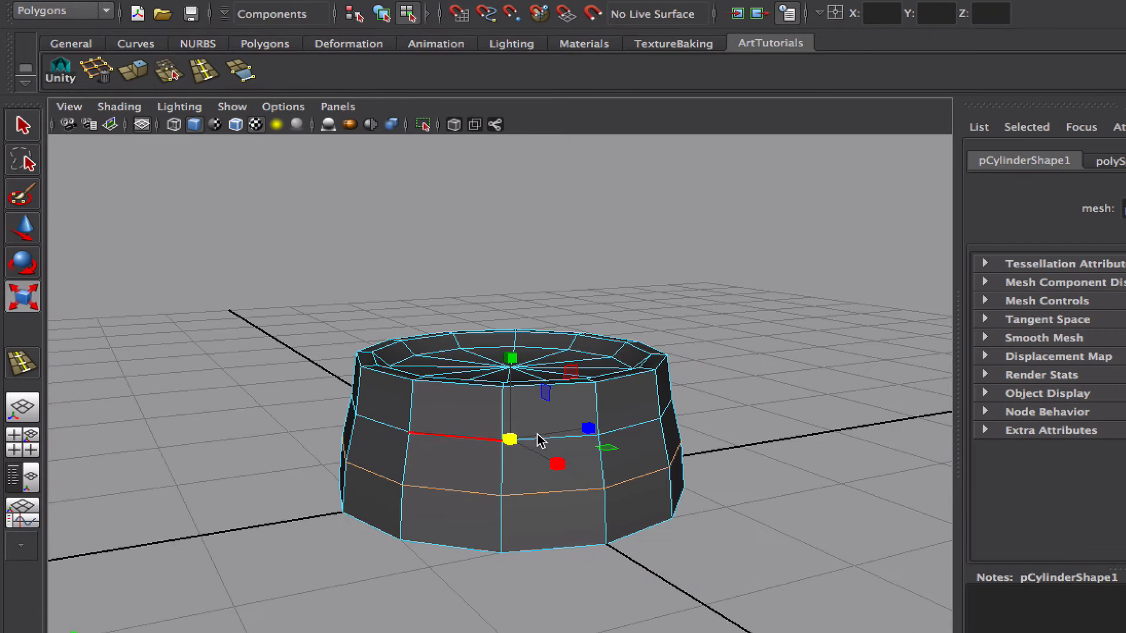
right_click_drag(471, 400, 473, 455)
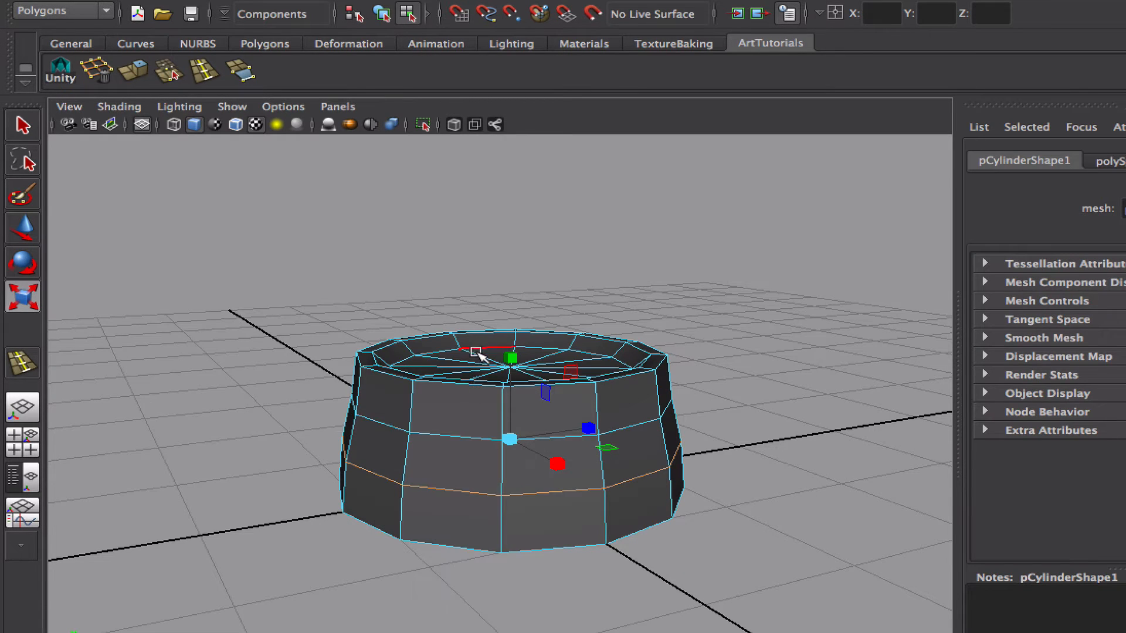
double_click(444, 433)
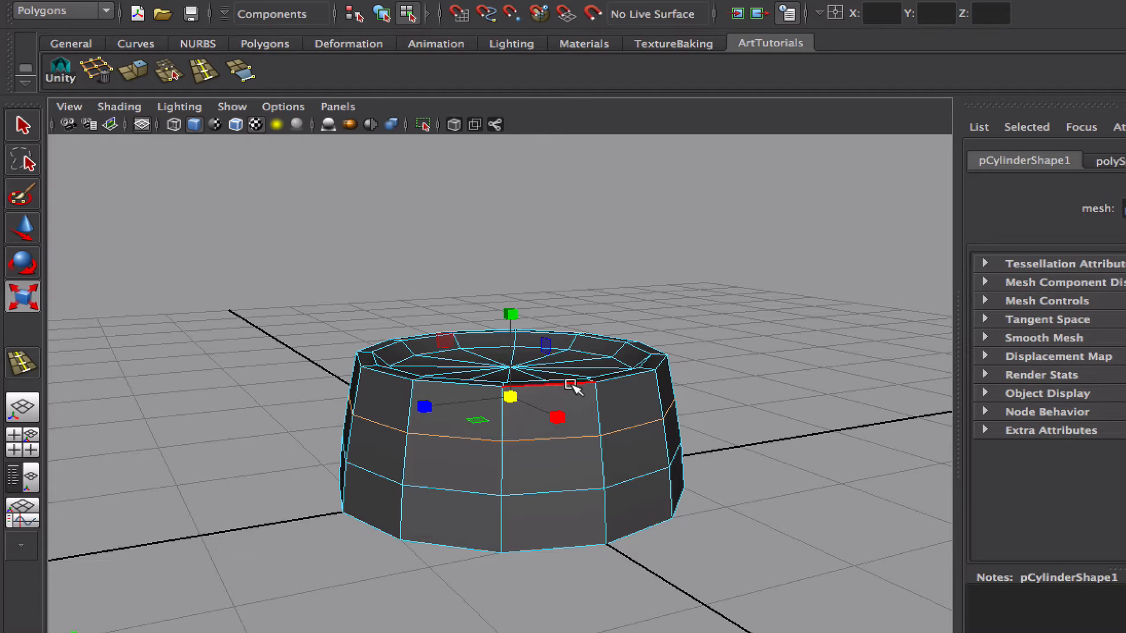
double_click(614, 383)
left_click_drag(615, 382, 527, 396, "alt")
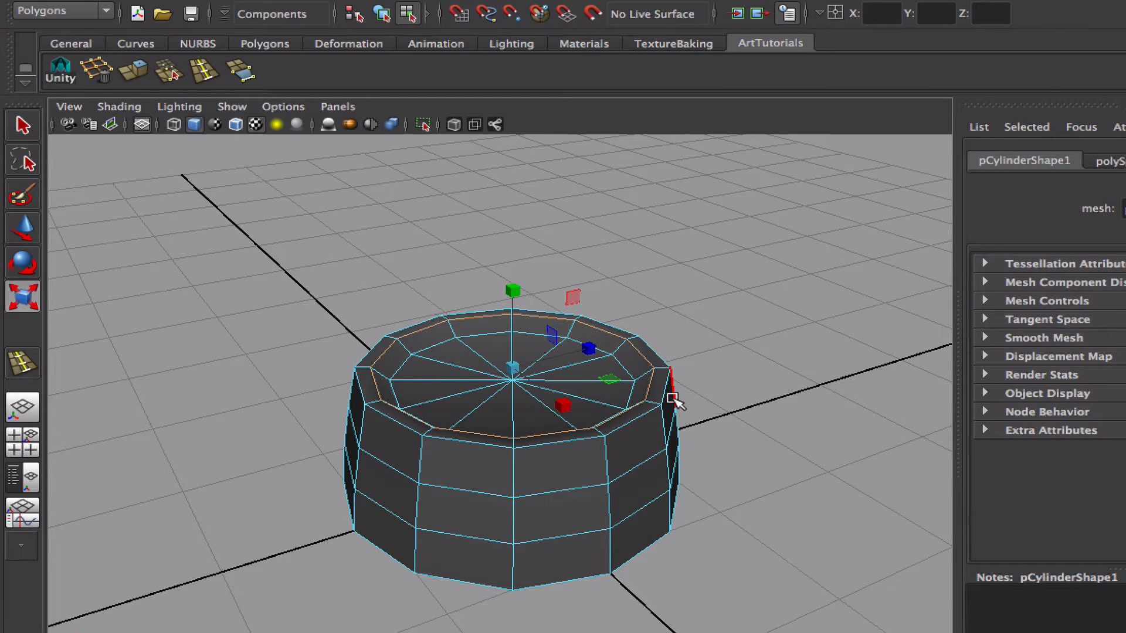
key("shift+period")
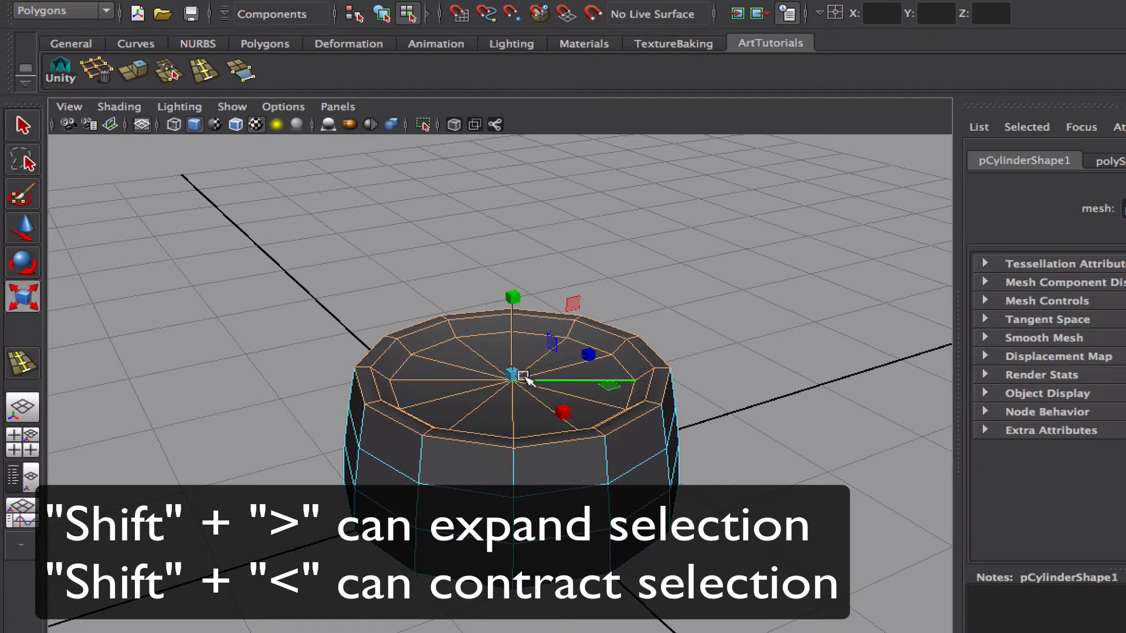
left_click_drag(504, 373, 587, 455, "alt")
Select the middle face loop around the barrel and extrude it outward as a metal band
right_click_drag(586, 399, 586, 444)
left_click(538, 463)
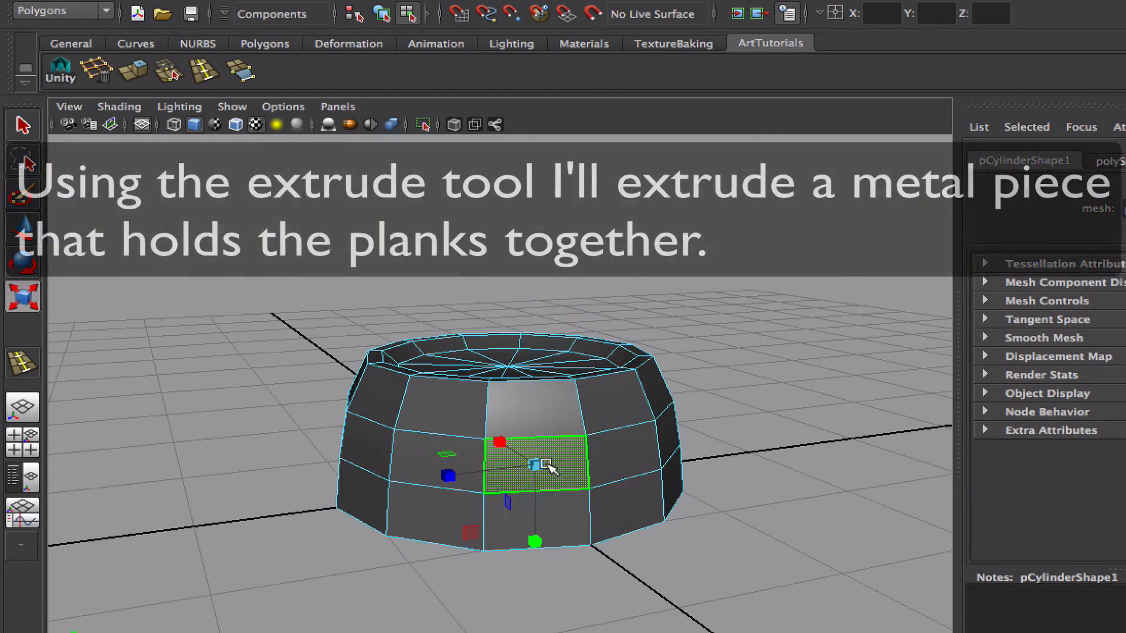
double_click(420, 458, "shift")
left_click(126, 68)
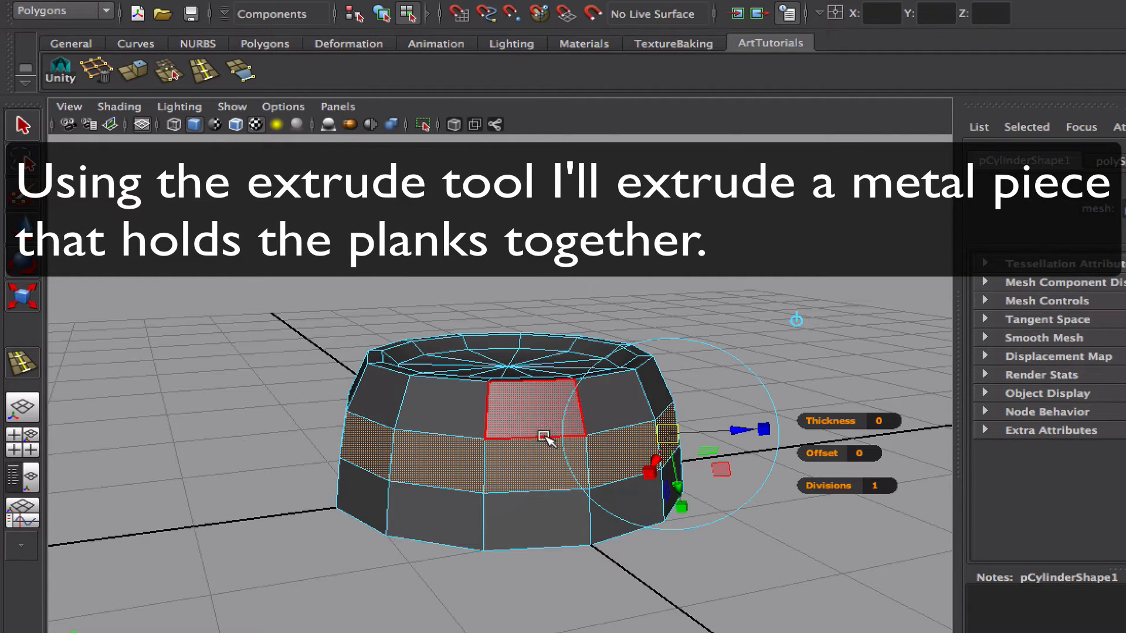
left_click_drag(727, 429, 713, 438)
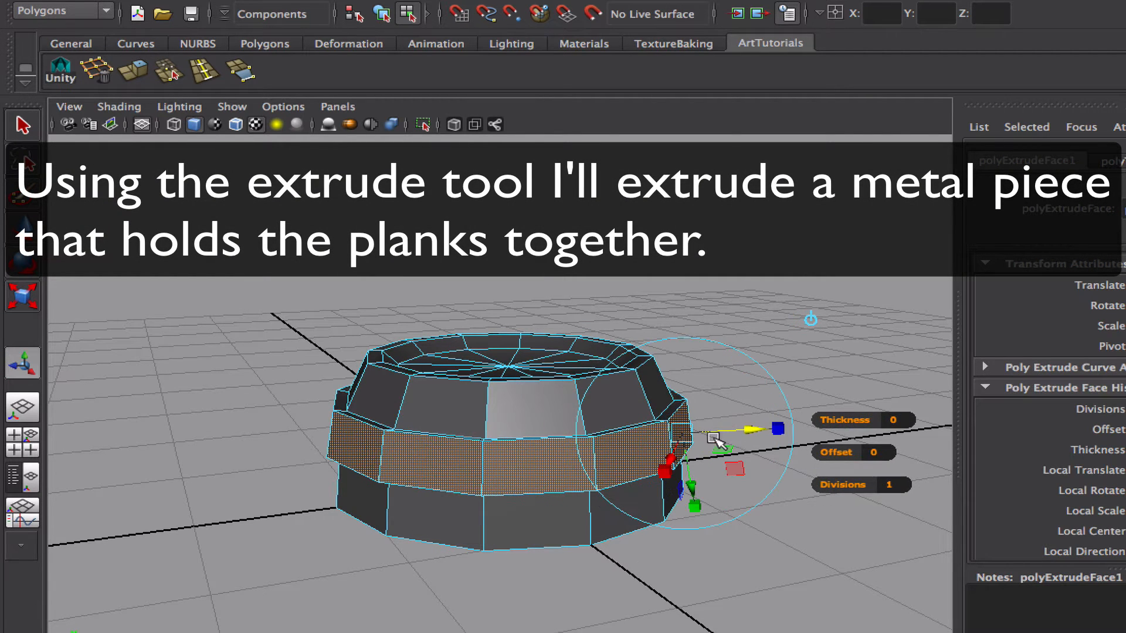
Try to reduce the extruded band's height in local mode, and undo the change
left_click_drag(691, 503, 685, 477)
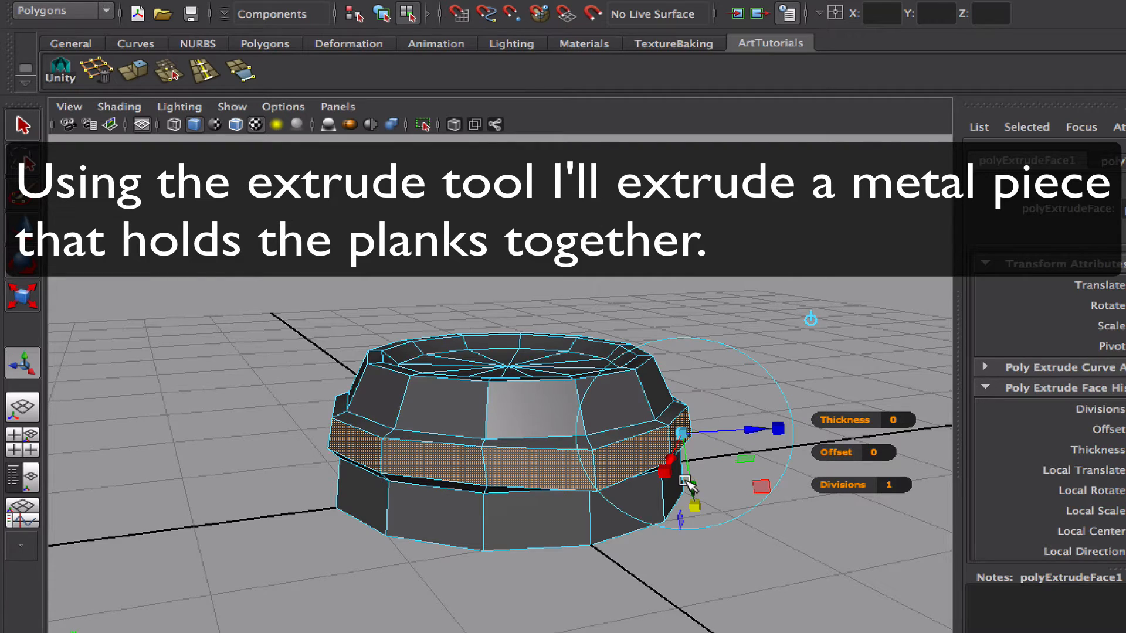
left_click_drag(754, 367, 768, 385, "alt")
key("ctrl+z")
Switch the extrusion to world mode and scale the band vertically to make it narrower
left_click(816, 340)
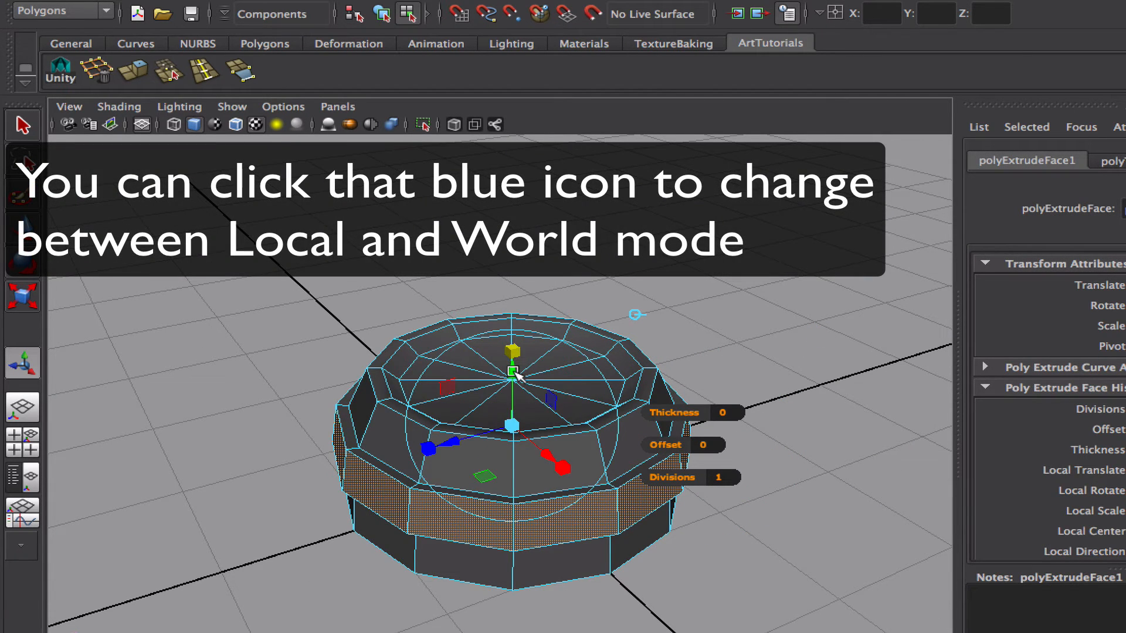
left_click_drag(512, 352, 513, 371)
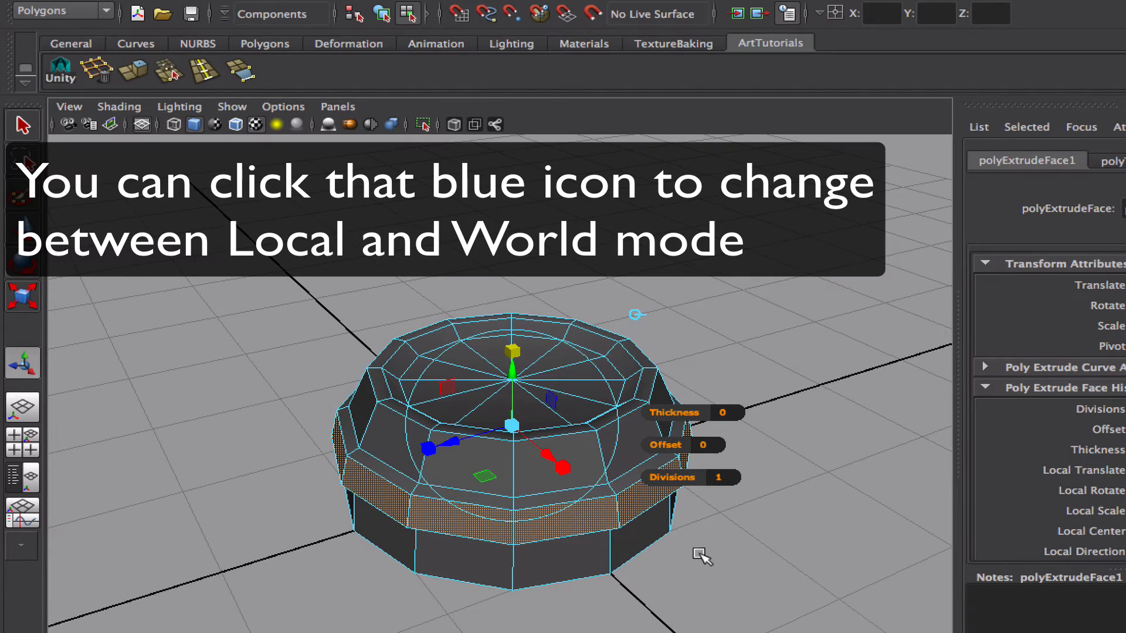
left_click_drag(701, 556, 445, 368, "alt")
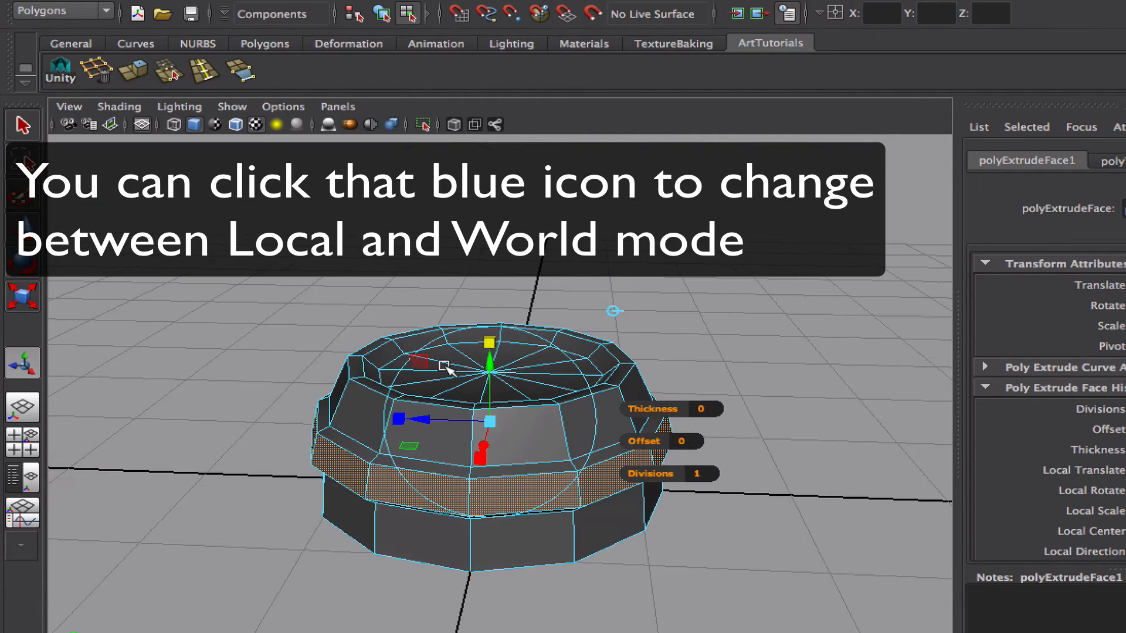
Switch the extrusion back to local mode and adjust how far the band protrudes from the barrel
left_click(626, 452)
left_click(669, 488)
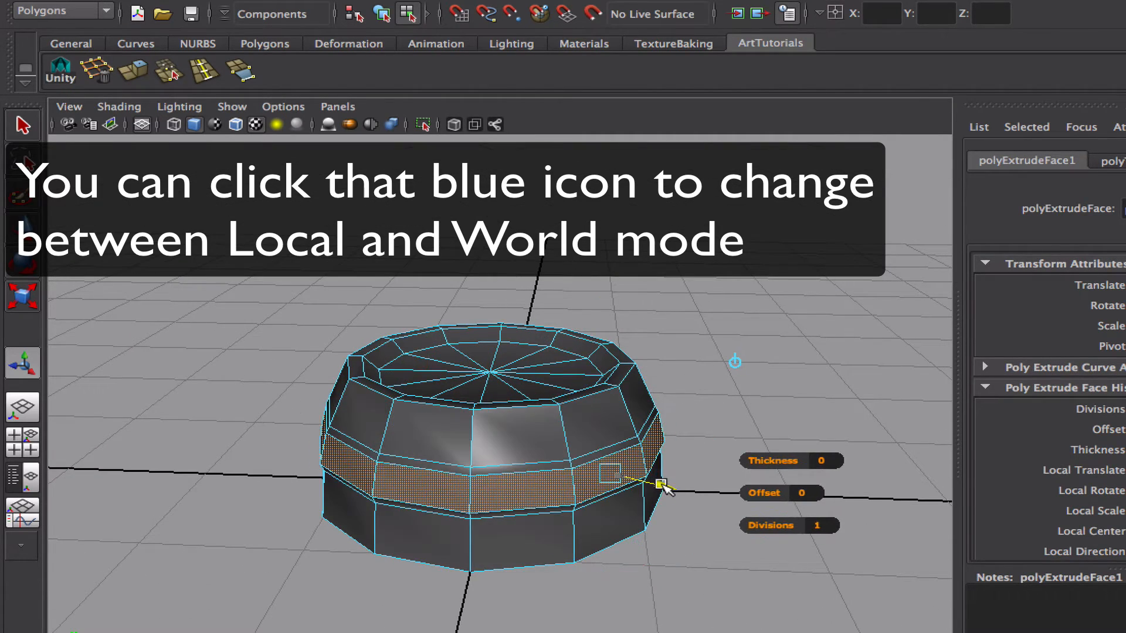
left_click_drag(659, 485, 733, 580, "alt")
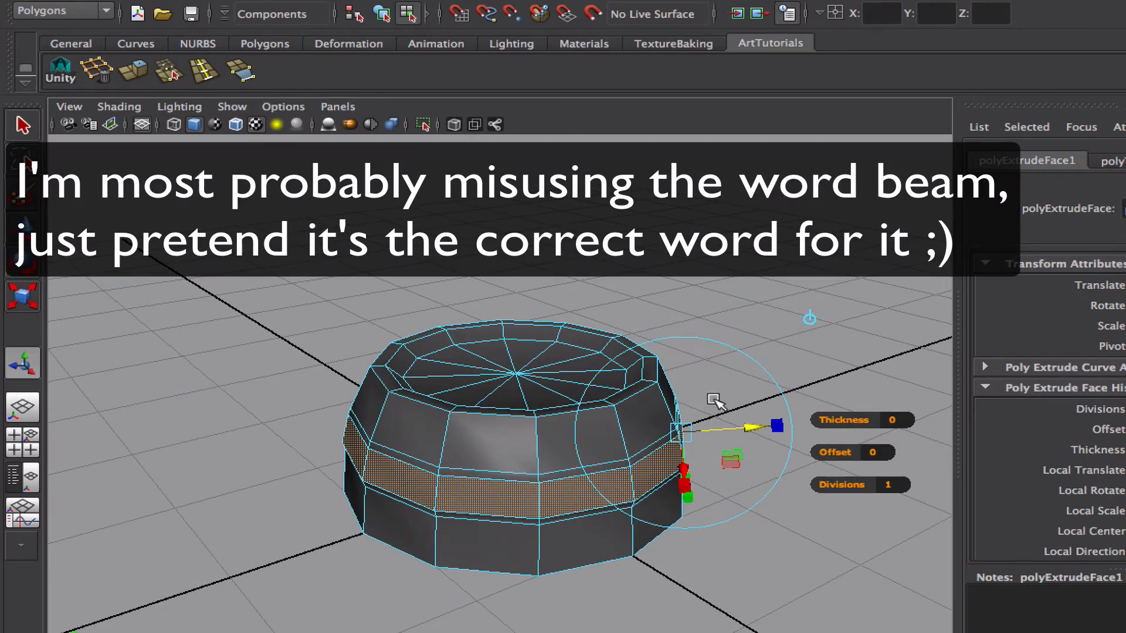
left_click_drag(737, 472, 700, 554, "alt")
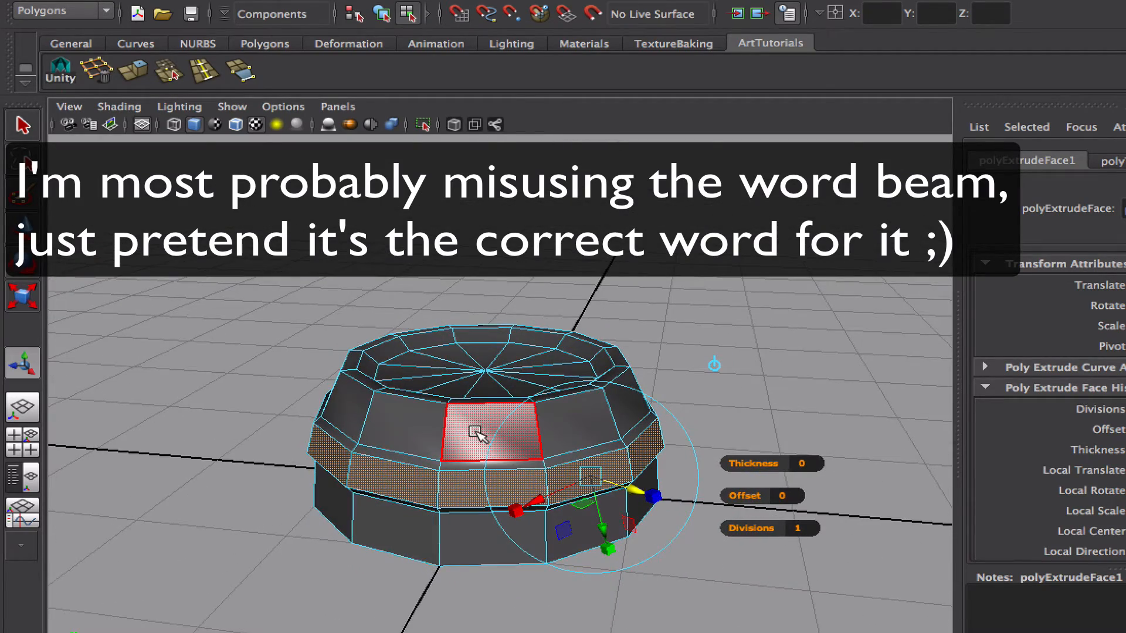
Return to object mode and select the whole barrel
right_click_drag(477, 433, 502, 377)
left_click(460, 410)
key("w")
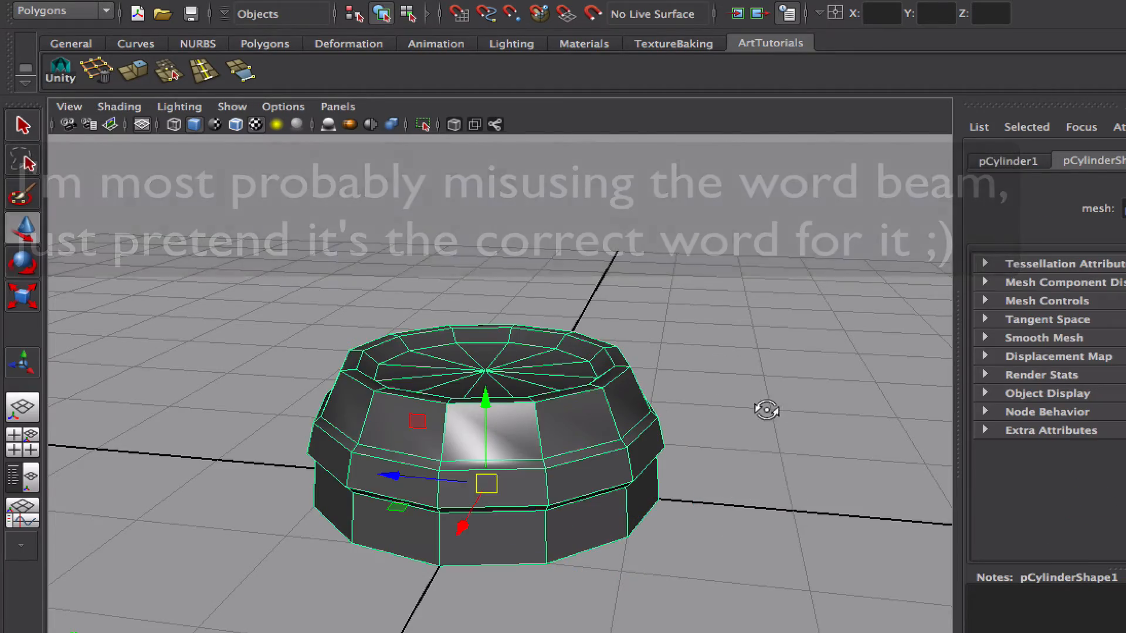
left_click(736, 422)
left_click_drag(736, 422, 485, 369, "alt")
left_click(485, 370)
Select the edges of the sunken cap in the barrel's top, resize them with Scale and return to object mode
right_click_drag(510, 368, 510, 378)
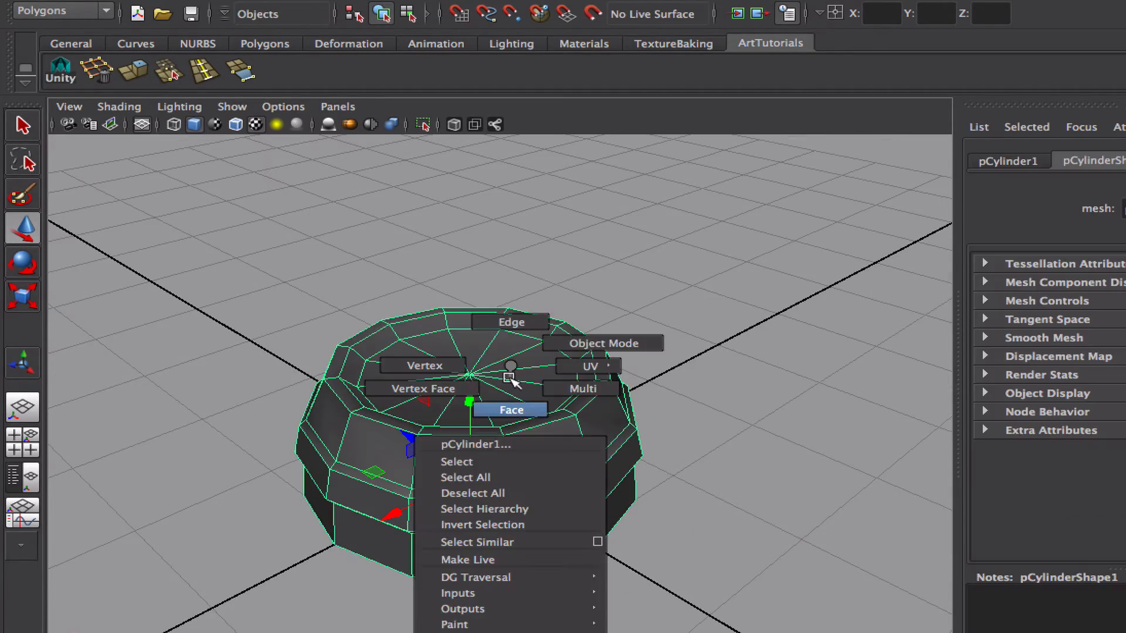
right_click_drag(499, 339, 501, 334)
left_click(499, 391)
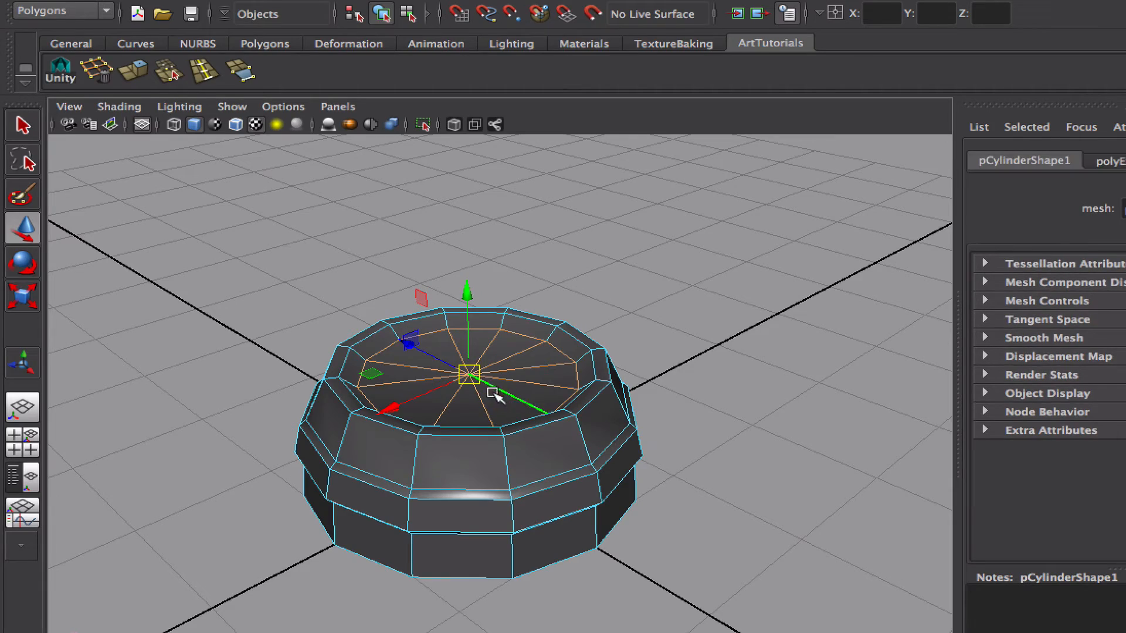
key("r")
left_click_drag(486, 381, 633, 465, "alt")
right_click_drag(570, 400, 649, 378)
right_click_drag(593, 416, 647, 370)
Try to mirror the barrel's geometry in the -Y direction, merging it with the original and merging vertices
left_click_drag(687, 487, 669, 453, "alt")
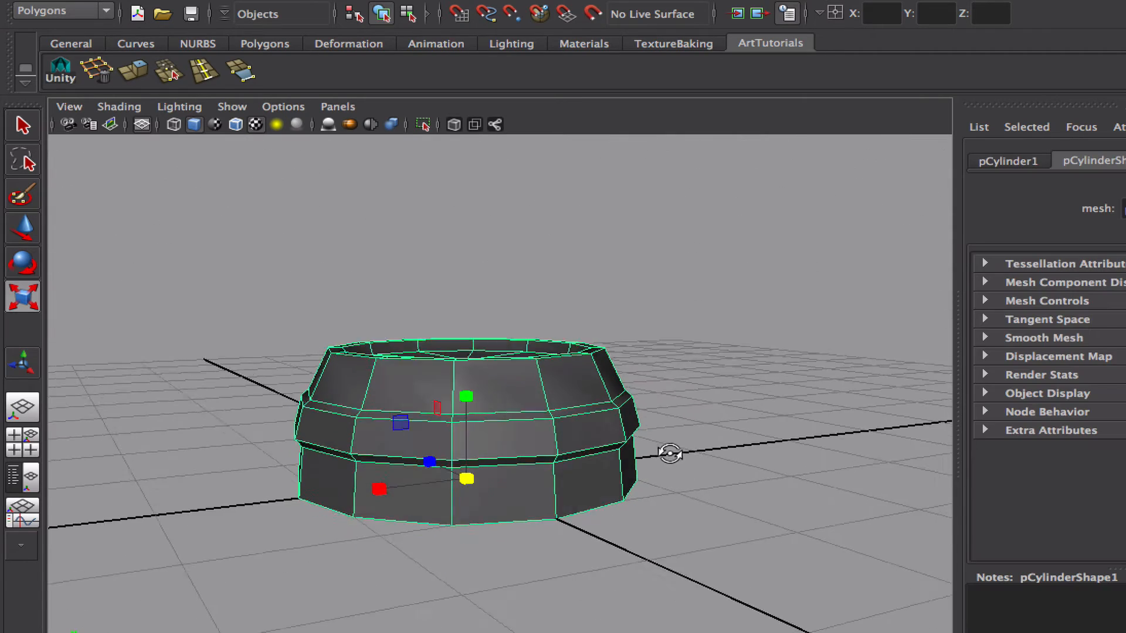
key("w")
left_click(550, 8)
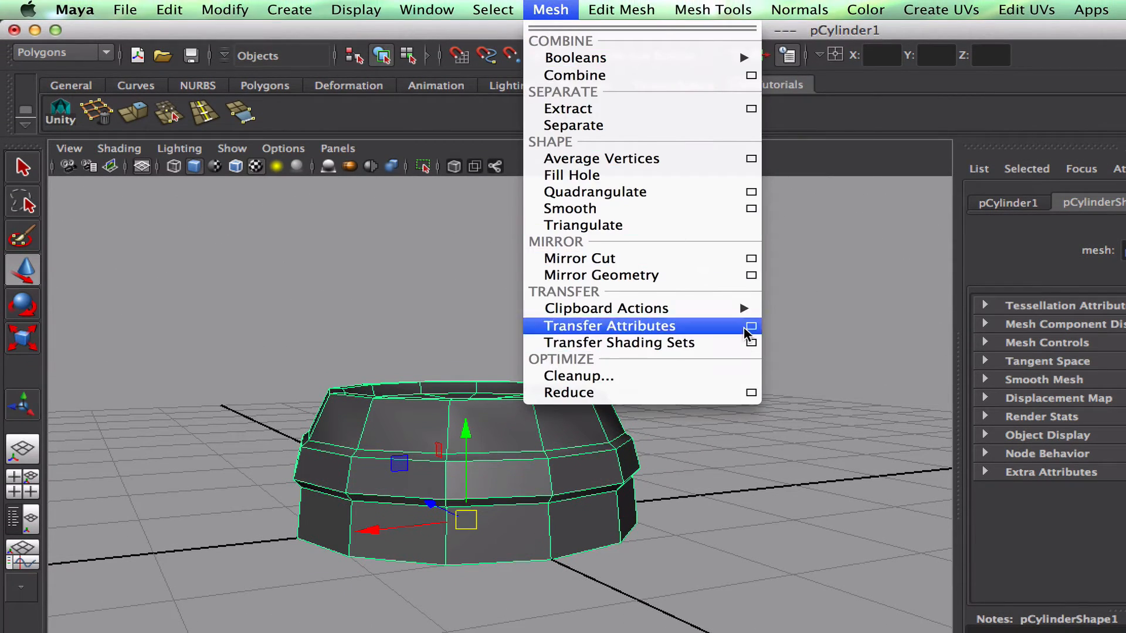
mouse_move(701, 11)
mouse_move(606, 11)
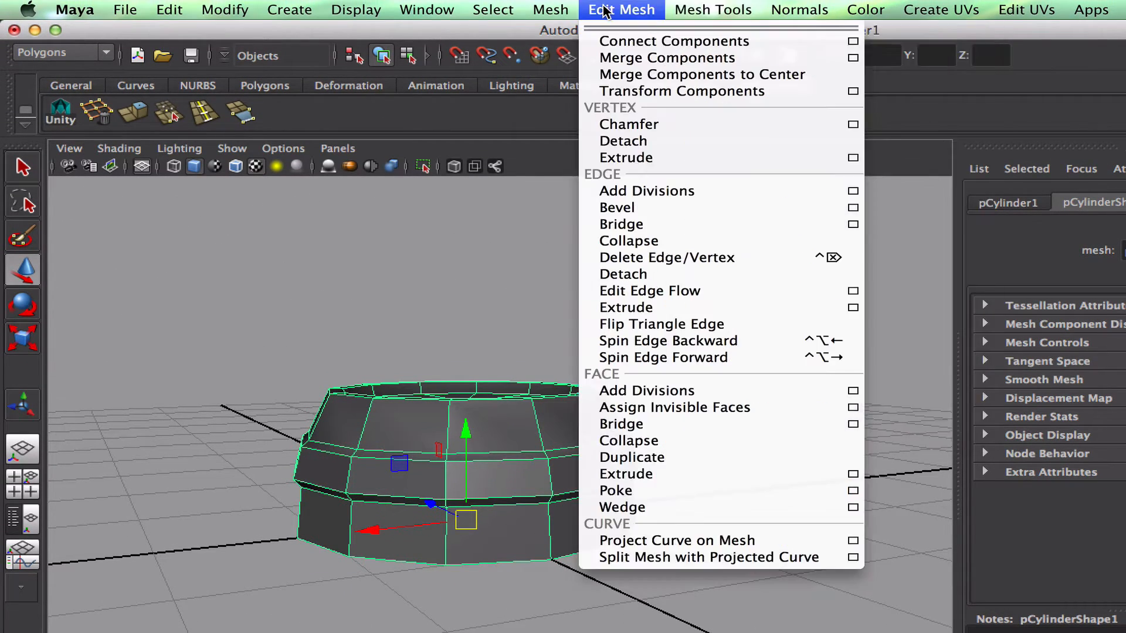
mouse_move(550, 9)
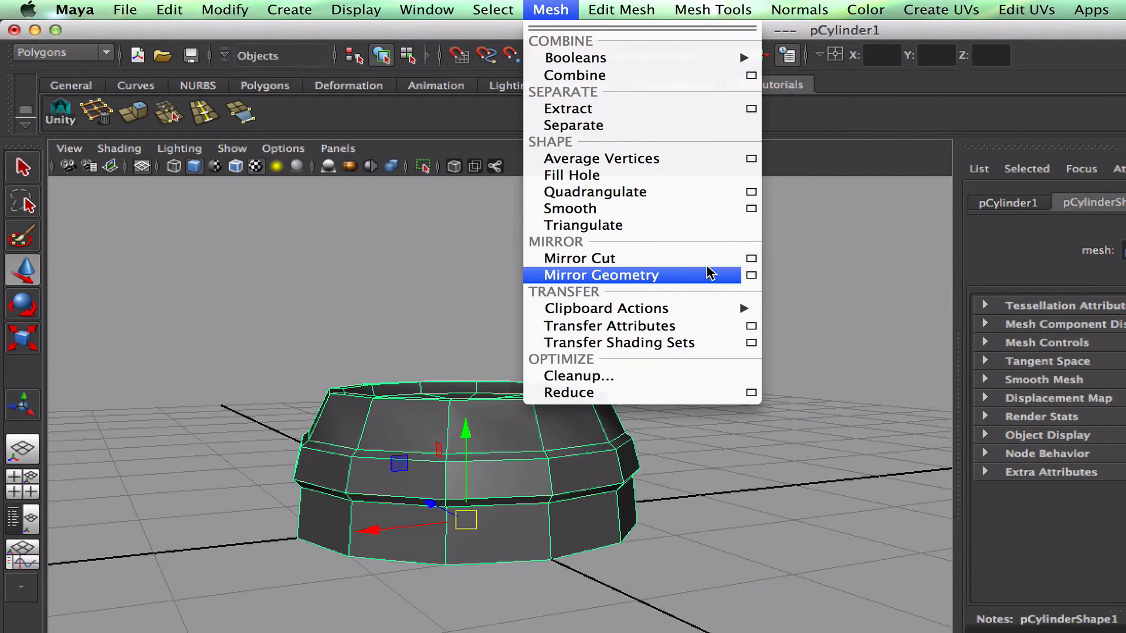
left_click(752, 275)
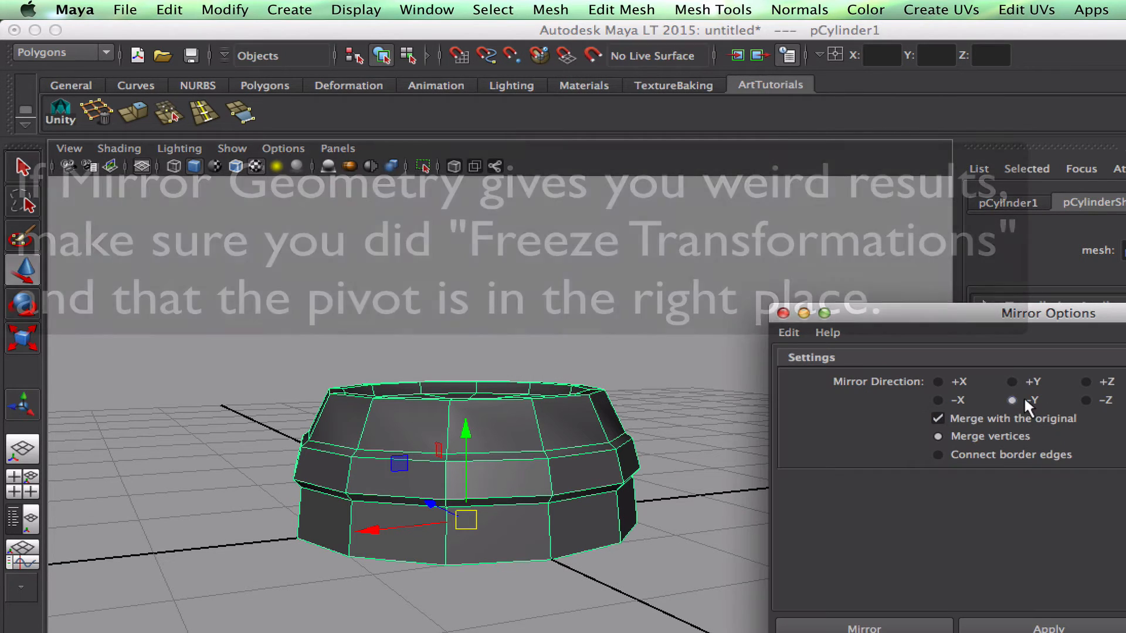
left_click(880, 629)
Select the barrel and freeze its transformations
left_click_drag(686, 533, 700, 552, "alt")
left_click(572, 477)
key("w")
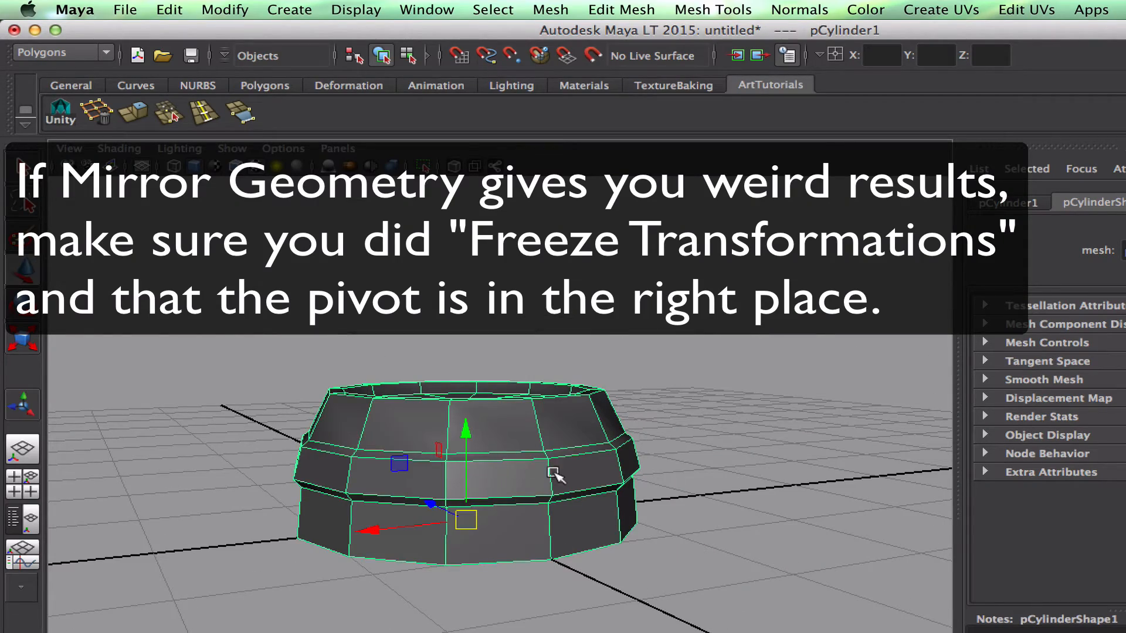
left_click_drag(610, 498, 359, 208, "alt")
left_click(224, 10)
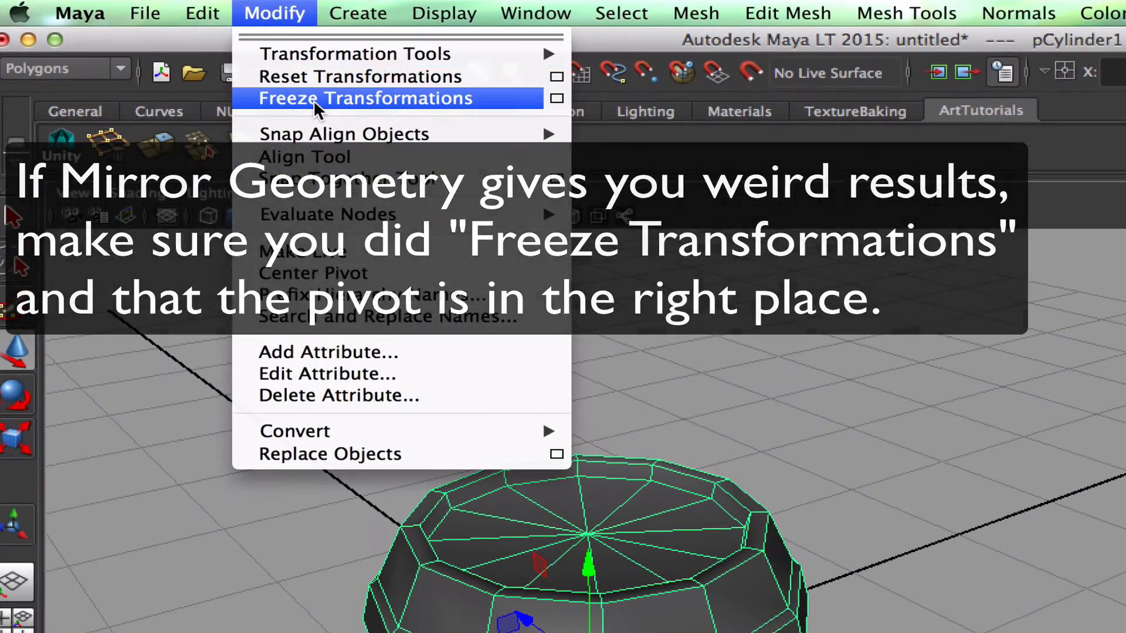
left_click(258, 74)
Delete the barrel's construction history
left_click(169, 10)
mouse_move(495, 300)
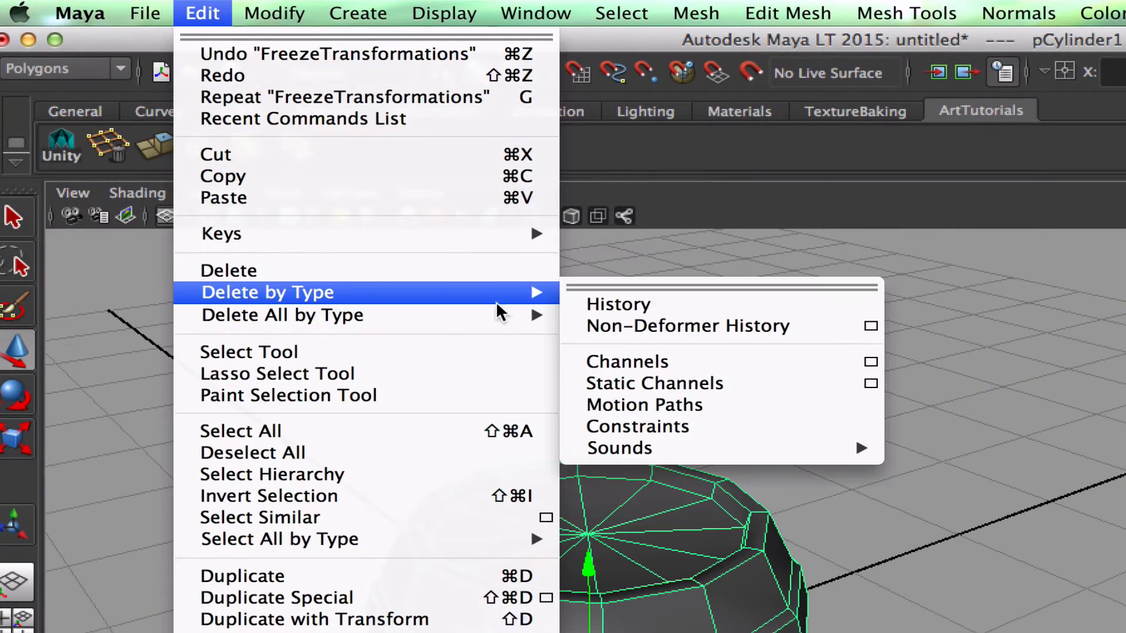
left_click(632, 304)
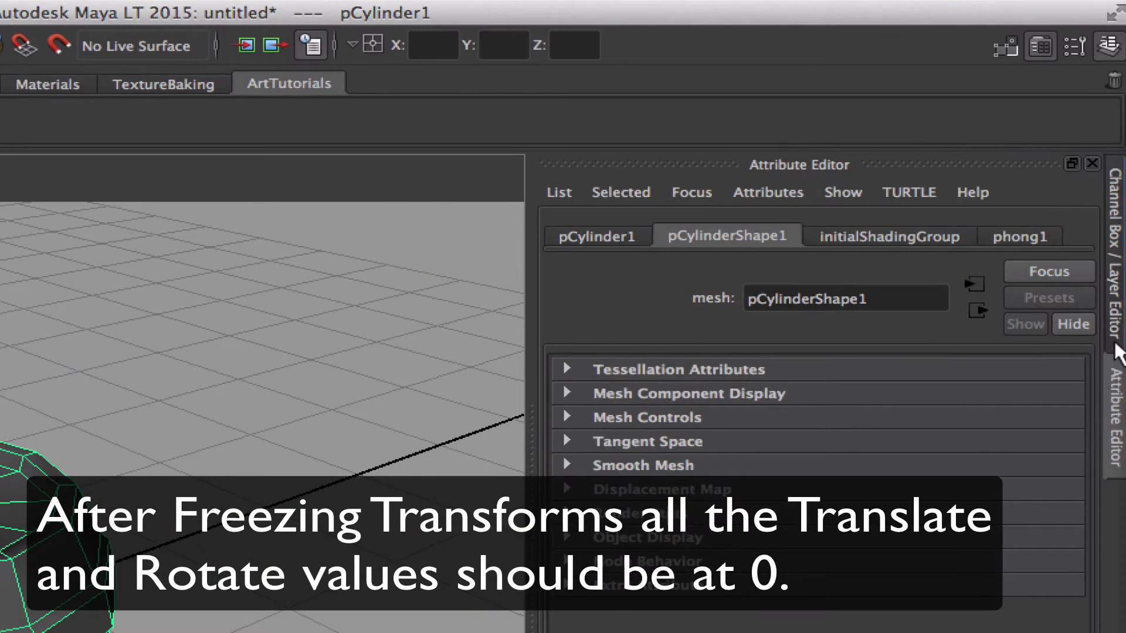
Mirror the barrel half's geometry in the -Y direction, merging it with the original and merging vertices
key("ctrl+a")
left_click(202, 0)
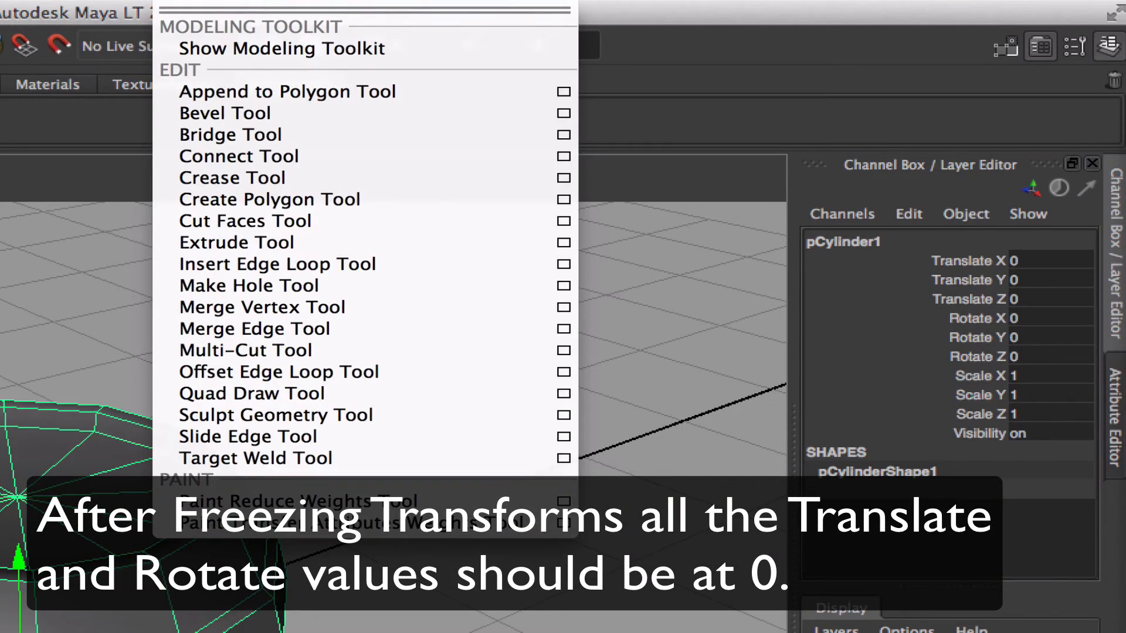
mouse_move(190, 2)
left_click(492, 260)
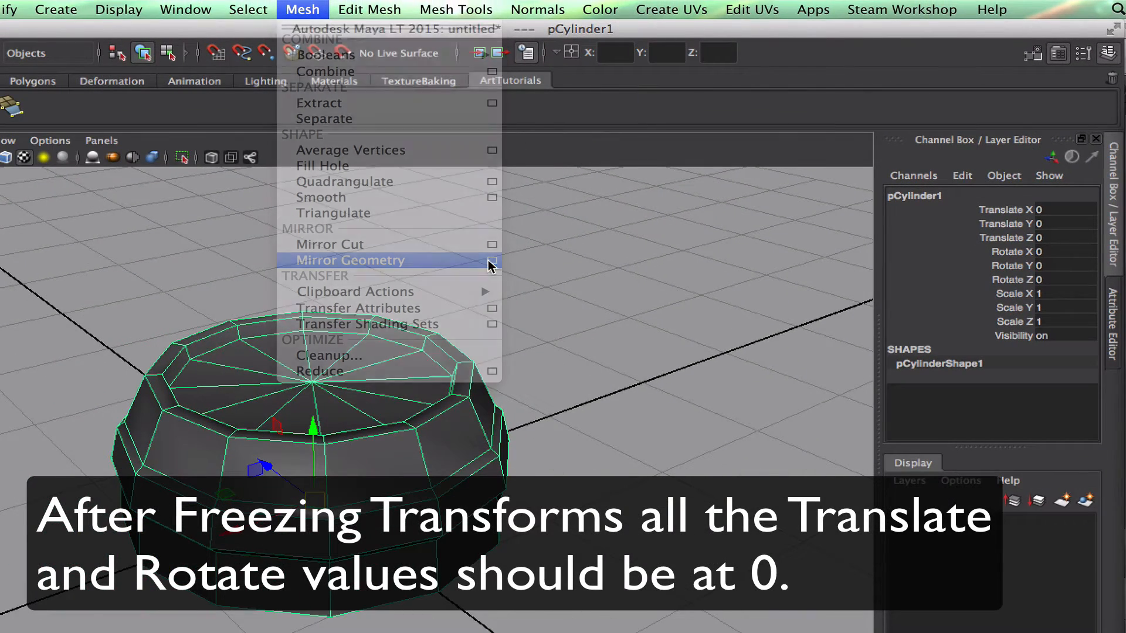
left_click(722, 595)
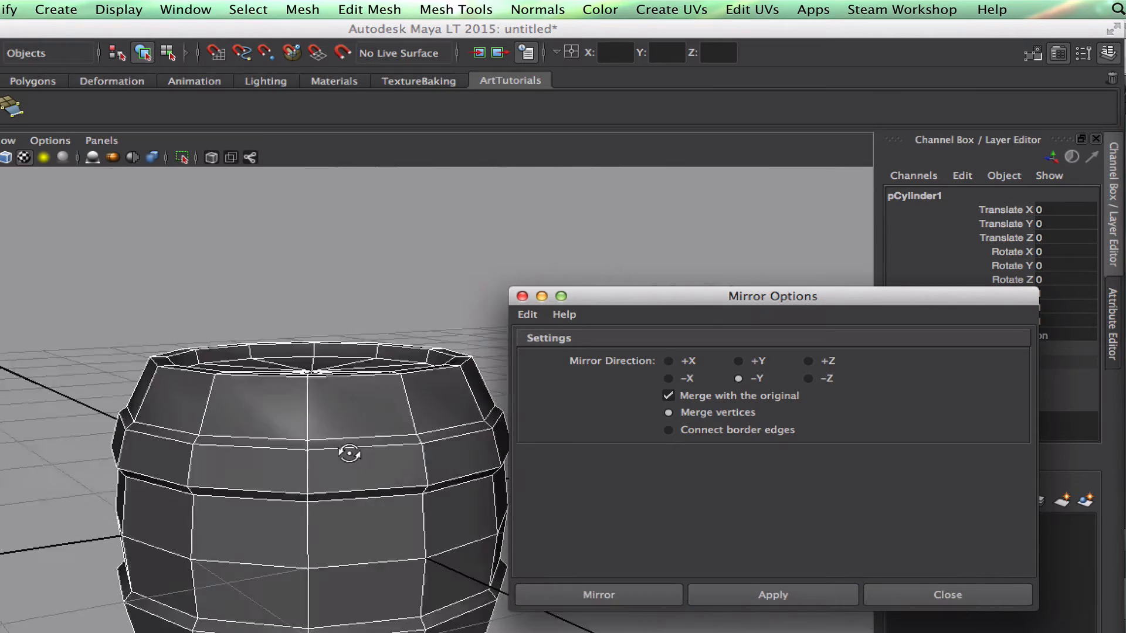
right_click_drag(387, 418, 358, 463)
right_click_drag(387, 405, 219, 391)
left_click_drag(334, 417, 372, 468, "alt")
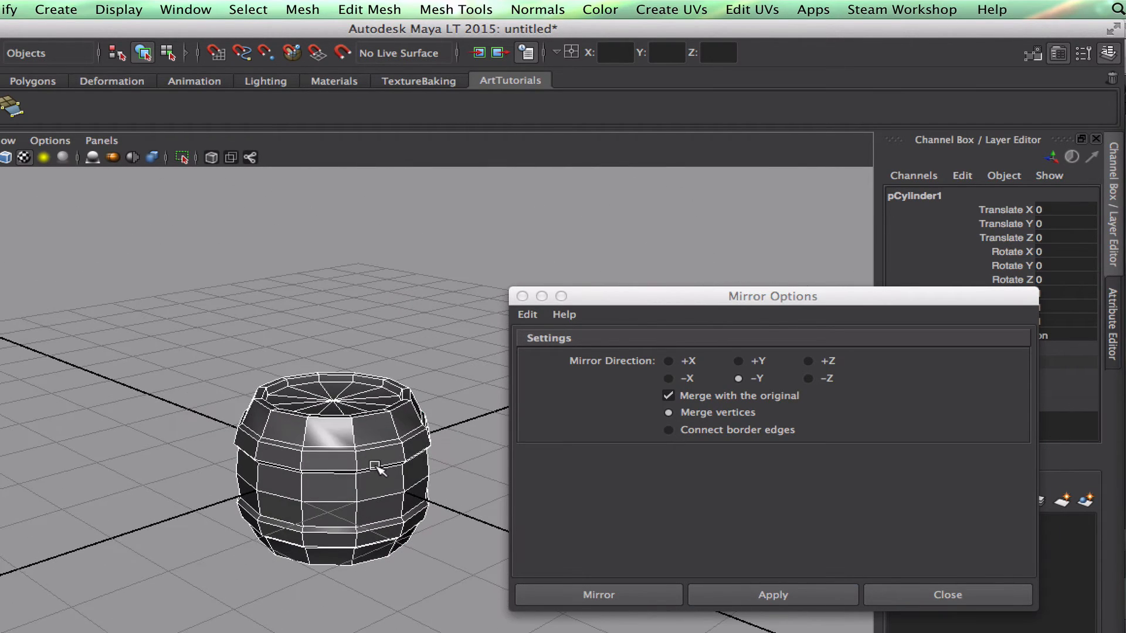
Select the full barrel, stretch it vertically and scale its overall size down, then deselect it
left_click(351, 432)
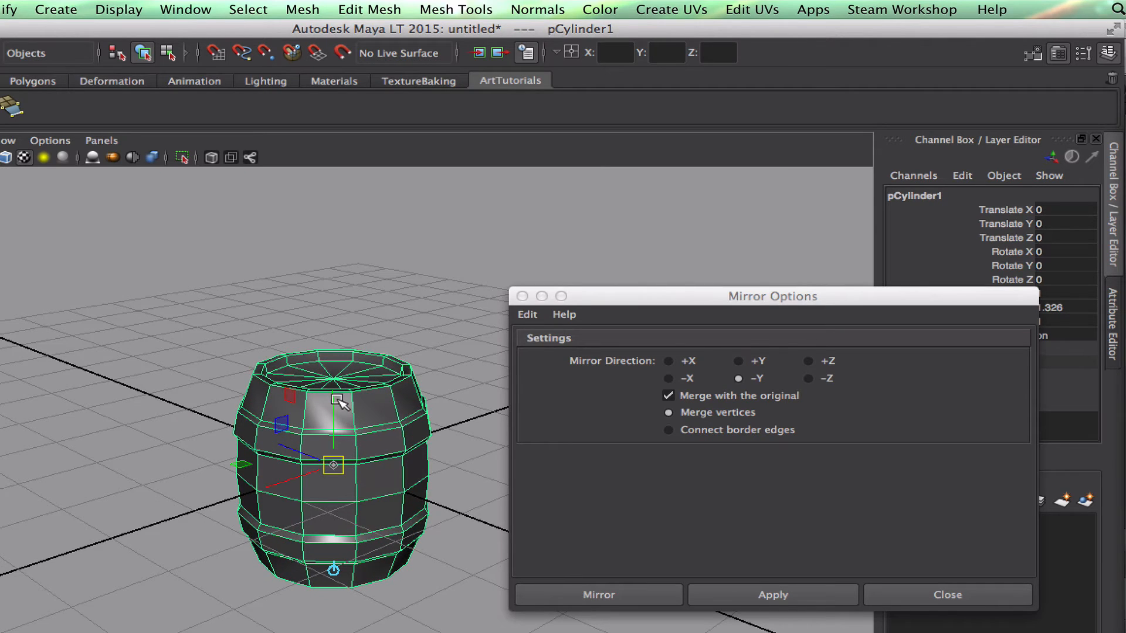
left_click_drag(333, 505, 215, 464)
key("r")
left_click_drag(339, 537, 341, 551, "alt")
key("r")
left_click_drag(334, 465, 303, 466)
left_click_drag(346, 525, 376, 507, "alt")
right_click_drag(410, 516, 469, 533, "alt")
left_click_drag(446, 528, 344, 512, "alt")
left_click(431, 473)
right_click_drag(344, 513, 372, 339, "alt")
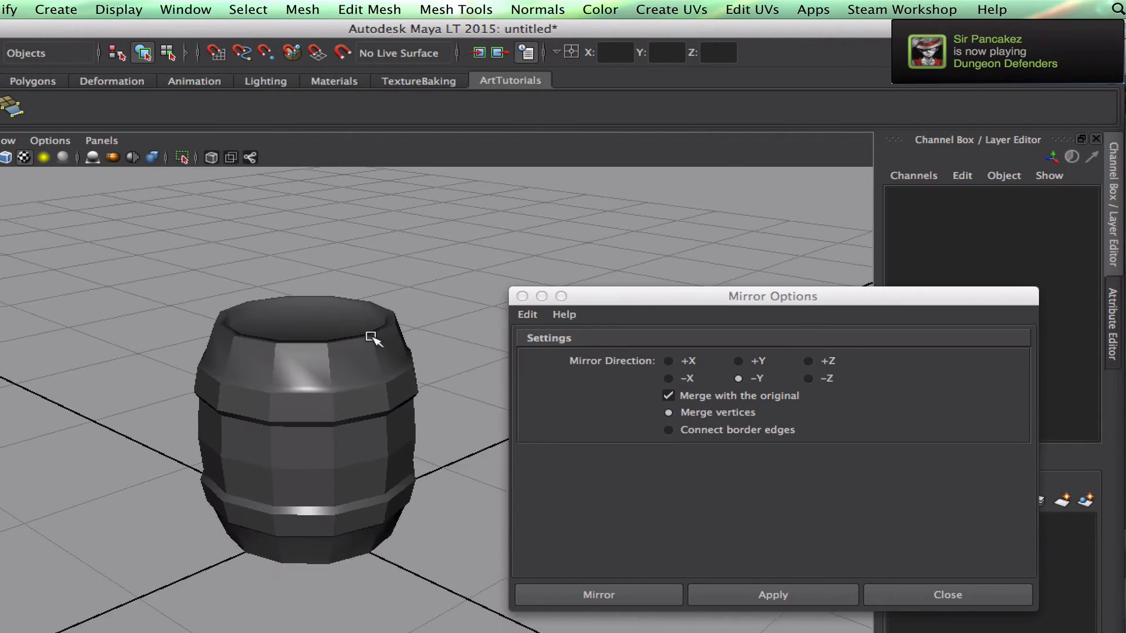
Select the barrel and soften its edge normals
middle_click_drag(372, 340, 340, 392, "alt")
left_click(341, 392)
key("w")
left_click(538, 13)
left_click(590, 197)
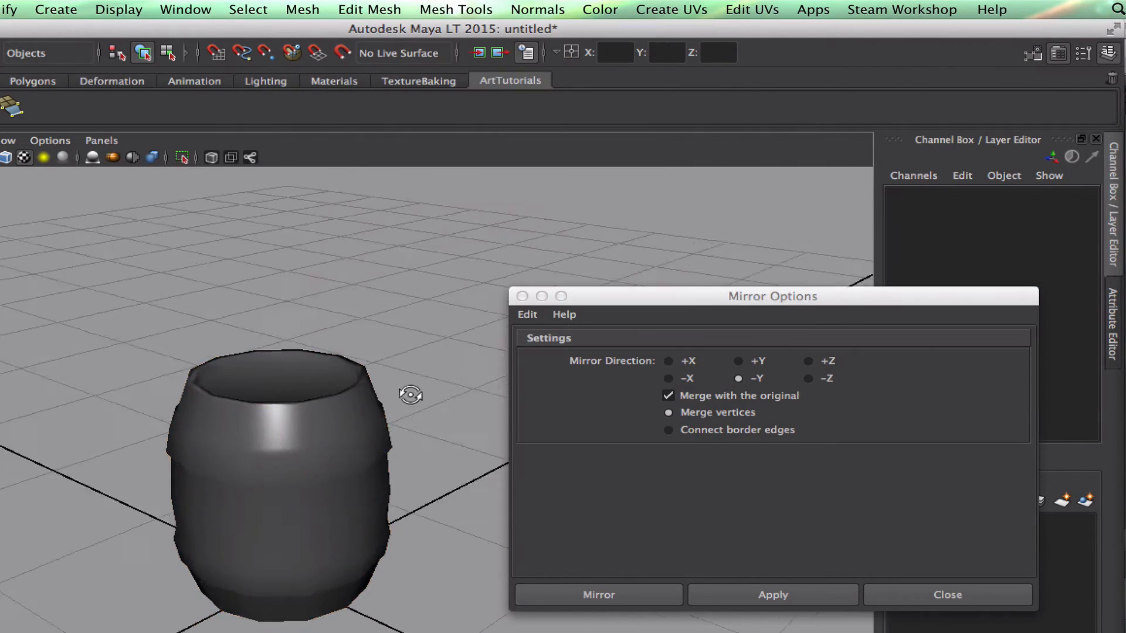
mouse_move(410, 397)
left_mouse_down("alt")
mouse_move(359, 395)
mouse_move(340, 420)
mouse_move(363, 414)
left_mouse_up("alt")
right_click_drag(364, 413, 390, 405, "alt")
Select the loop of inner rim faces in the barrel's top, scale it, return to object mode and close the Mirror Options
right_click_drag(347, 367, 346, 407)
left_click(308, 331)
double_click(275, 314, "shift")
key("r")
left_click_drag(218, 362, 201, 358)
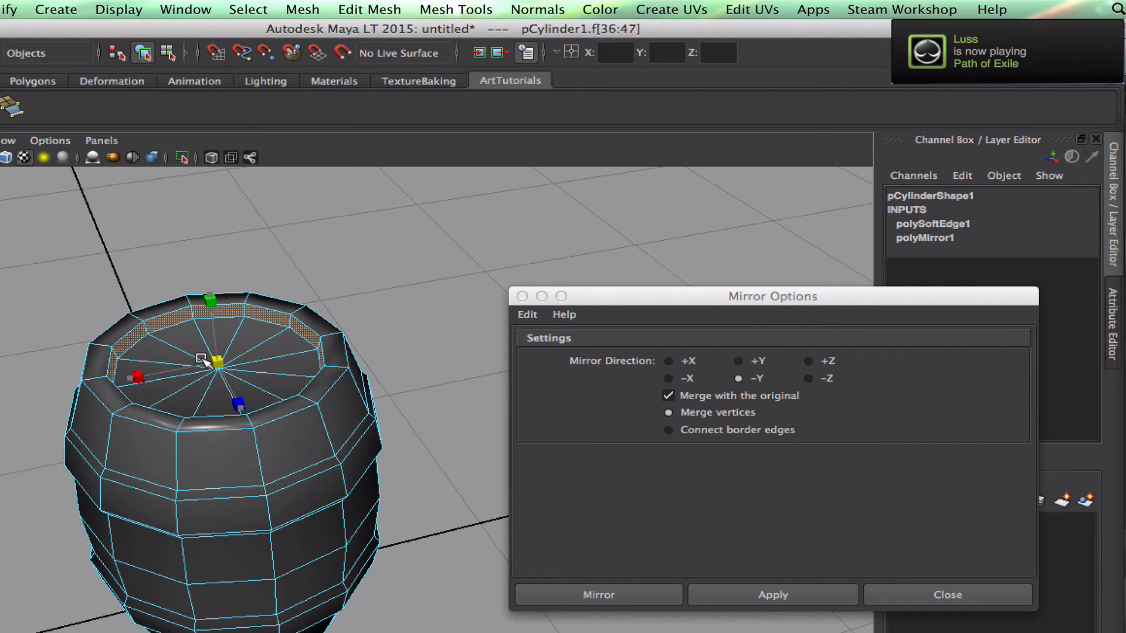
key("w")
right_click_drag(329, 364, 392, 316)
left_click(433, 446)
left_click_drag(433, 446, 445, 412, "alt")
right_click_drag(445, 413, 352, 425, "alt")
left_click_drag(352, 425, 411, 444, "alt")
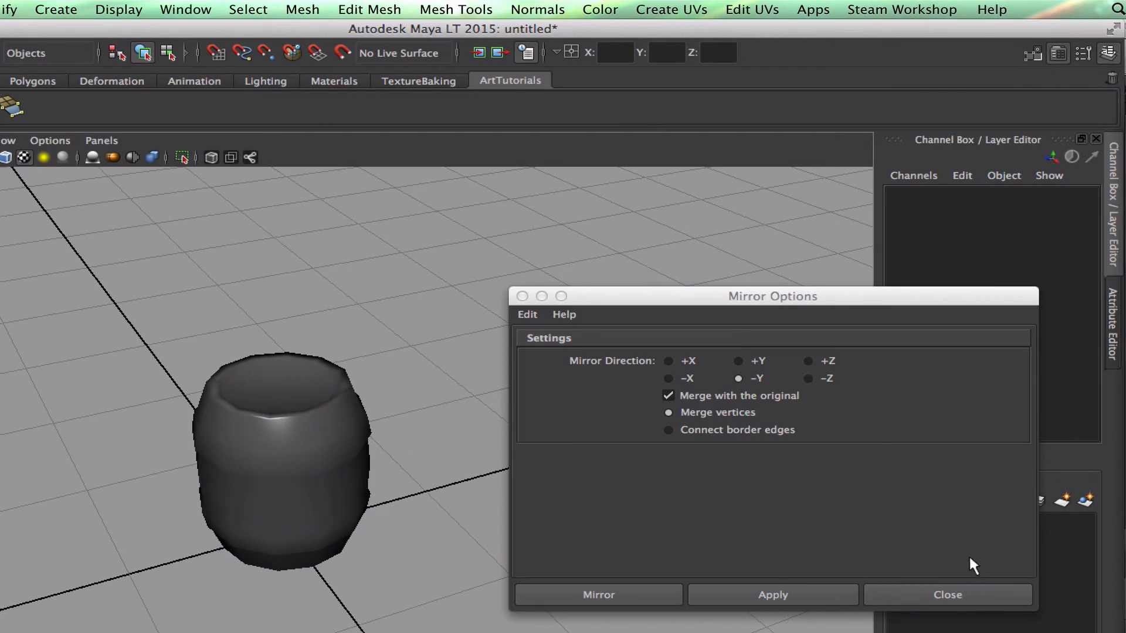
left_click(961, 594)
right_click_drag(284, 497, 440, 491, "alt")
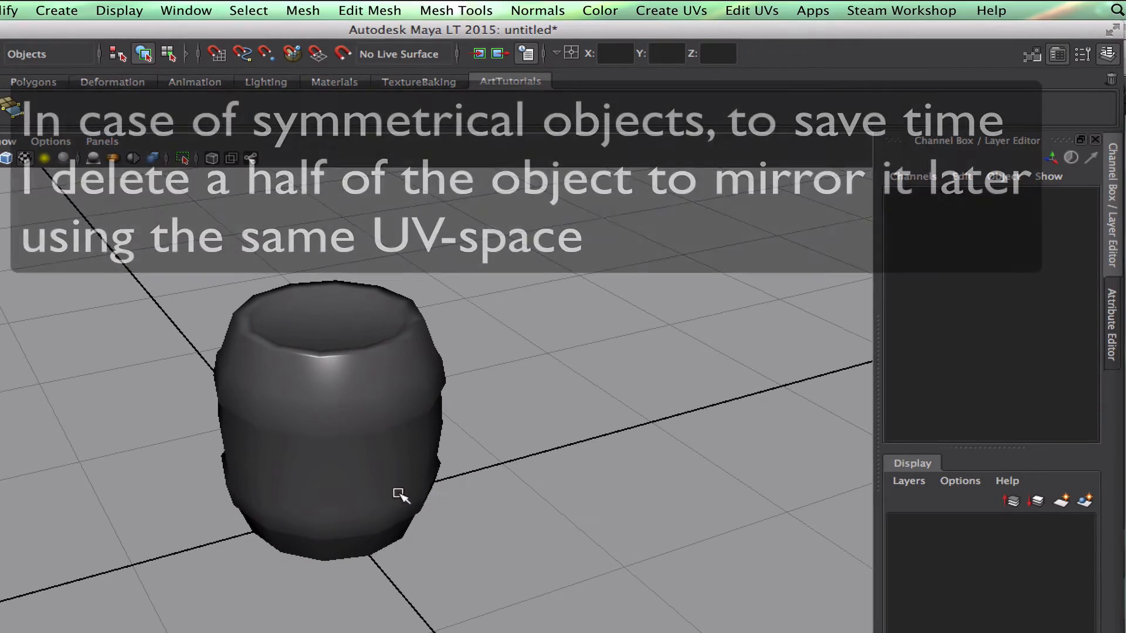
Select the faces on one side of the barrel's vertical centre plane, delete them and return to object mode
left_click(399, 489)
left_click_drag(448, 442, 624, 525, "alt")
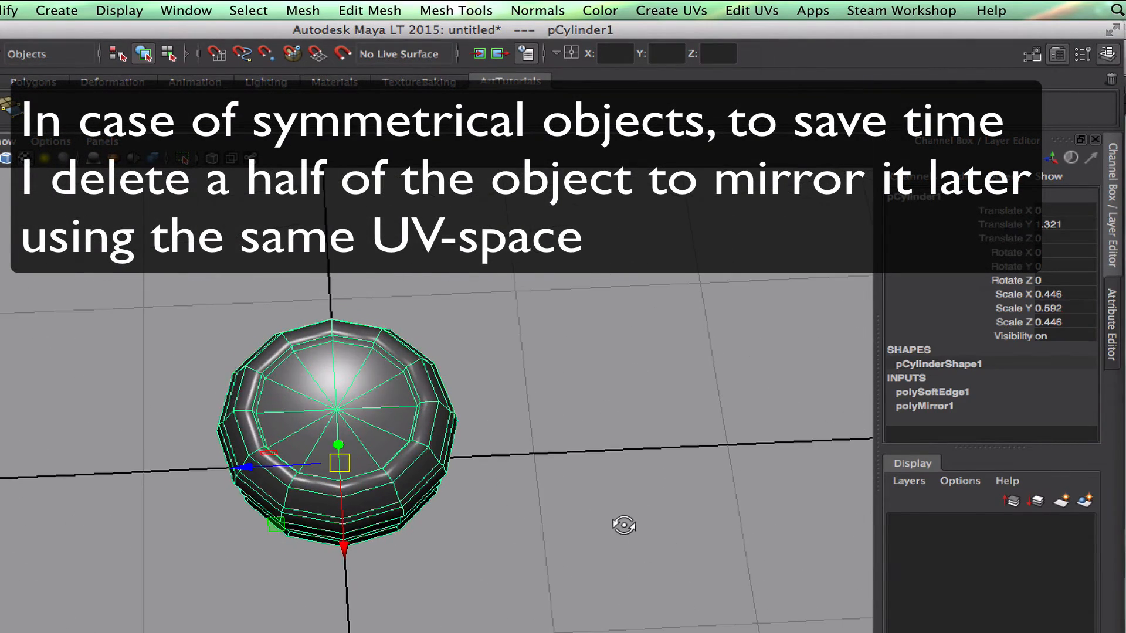
right_click_drag(423, 415, 437, 454)
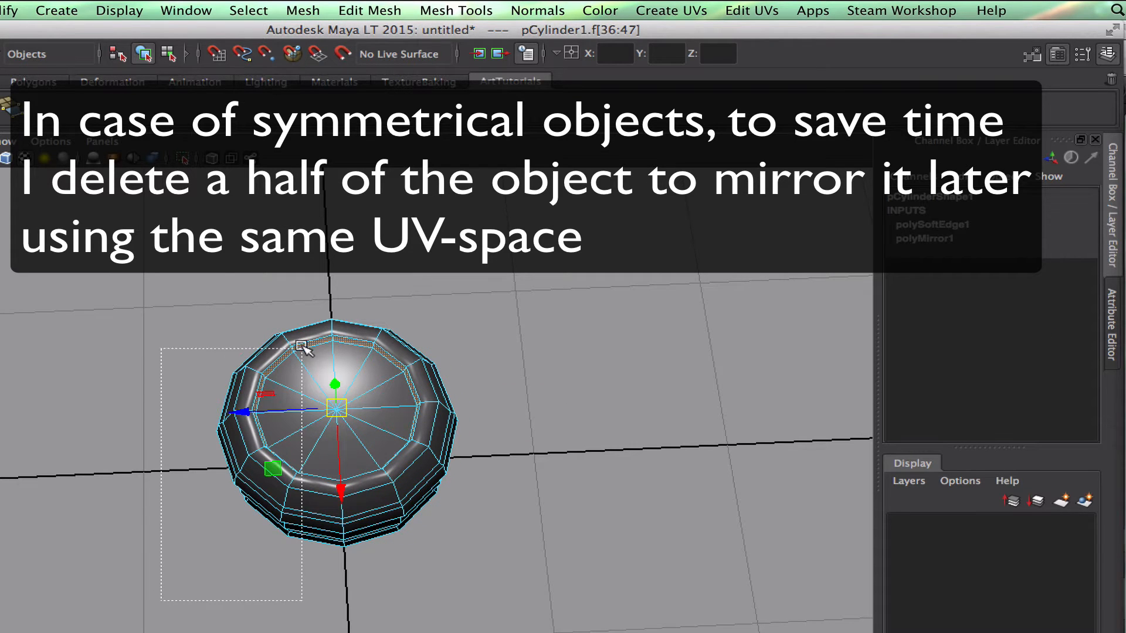
left_click_drag(320, 302, 320, 301)
key("Delete")
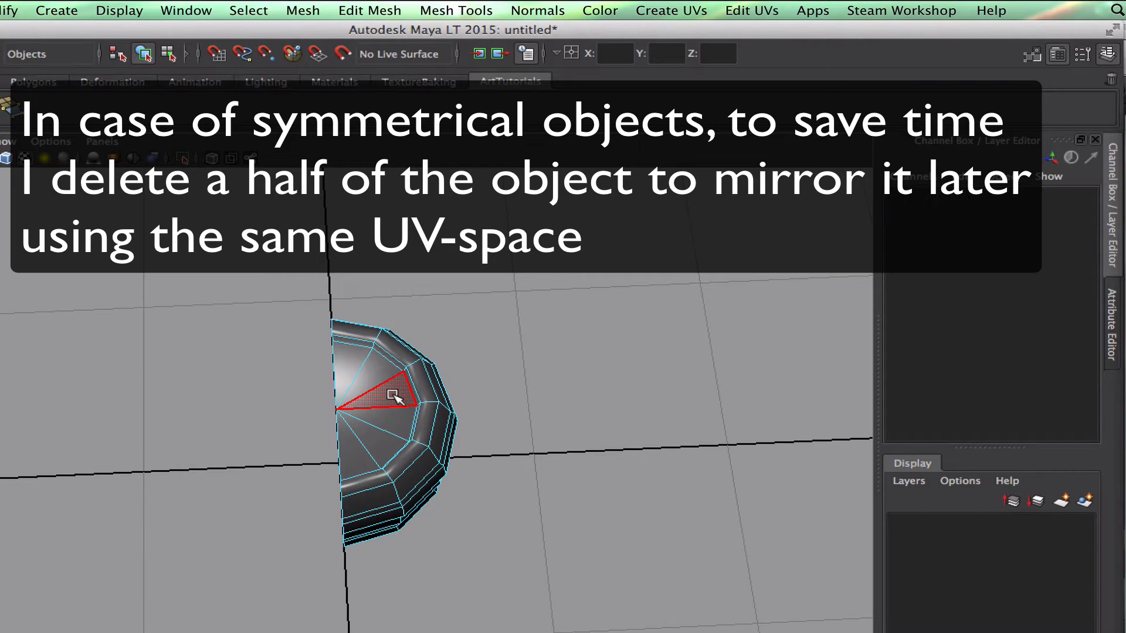
key("F8")
left_click_drag(460, 513, 329, 428, "alt")
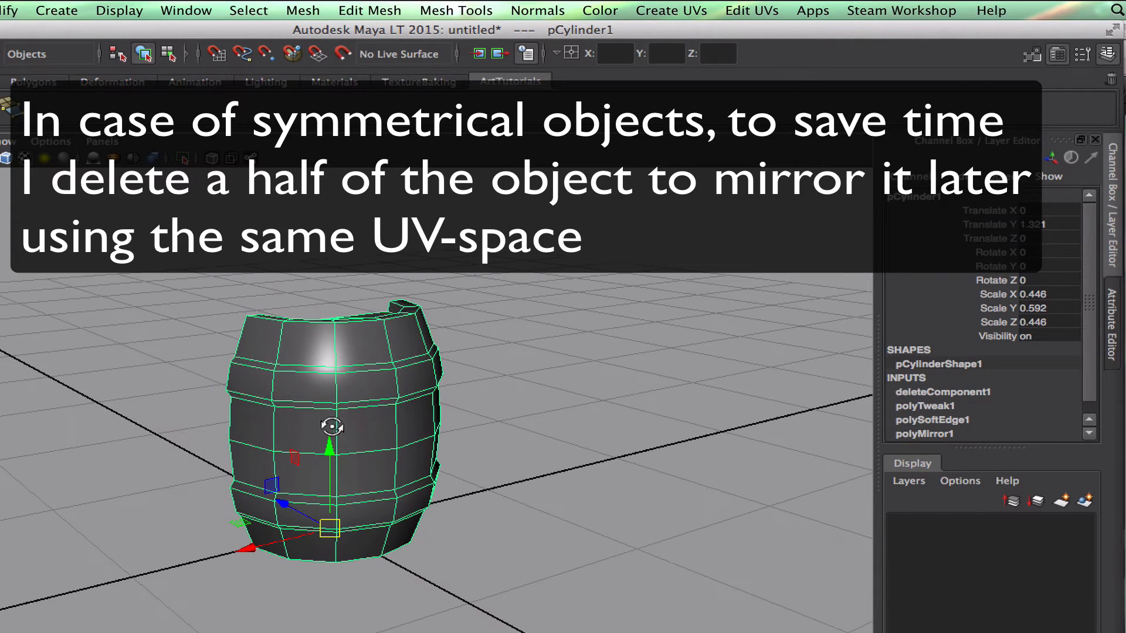
Open the UV Texture Editor for the remaining barrel half, with the model in view beside it
left_click(672, 11)
left_click(818, 393)
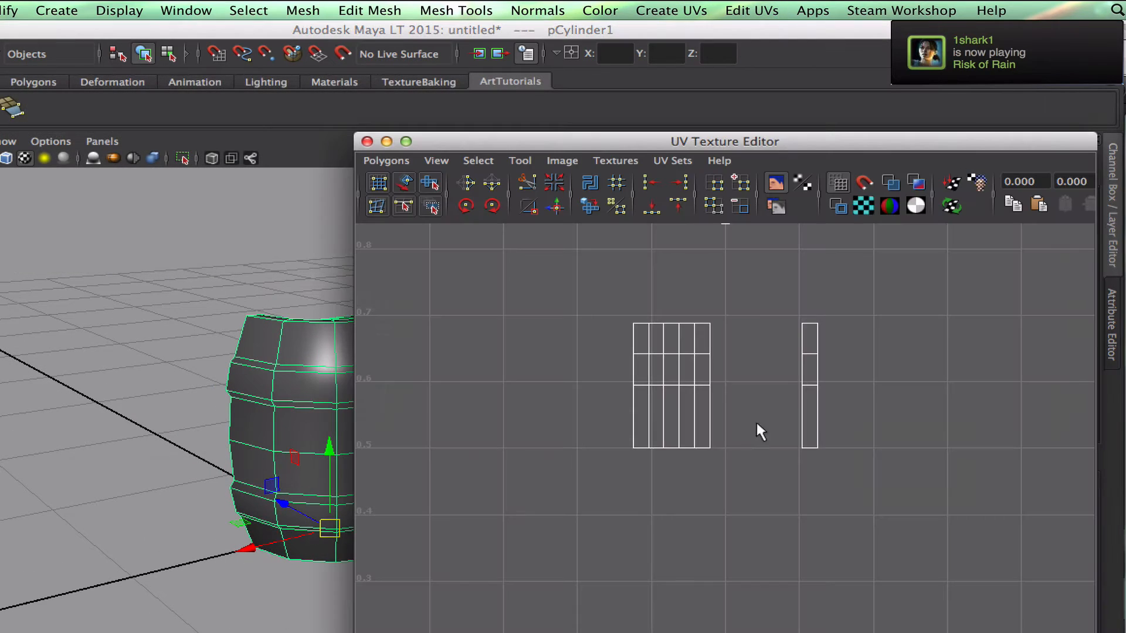
scroll(504, 346, "down", 3)
middle_click_drag(202, 390, 100, 397, "alt")
Select all outer side faces of the half barrel in face mode, adding face rows up to the top and bottom edges
right_click_drag(247, 361, 246, 402)
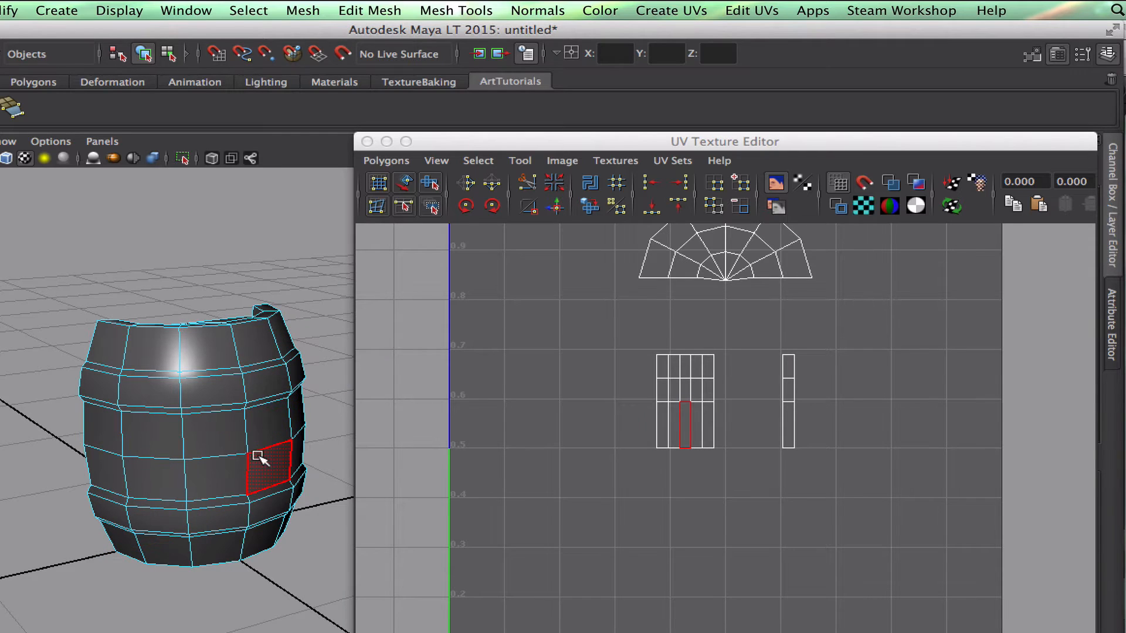
left_click(258, 457)
double_click(209, 469, "shift")
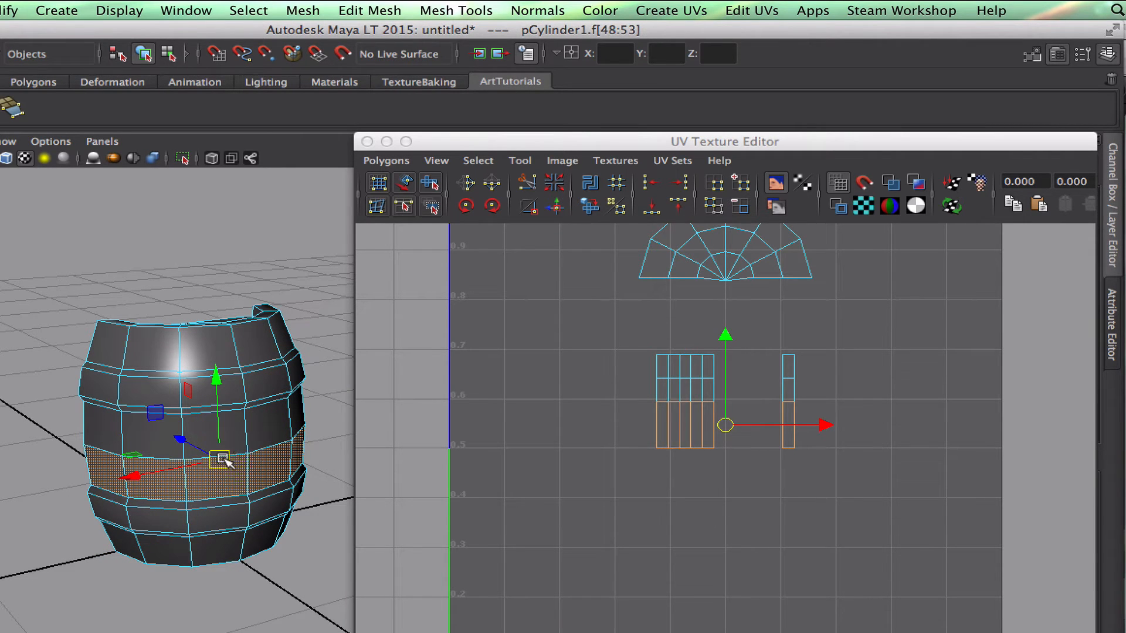
left_click(282, 414, "shift")
double_click(238, 427, "shift")
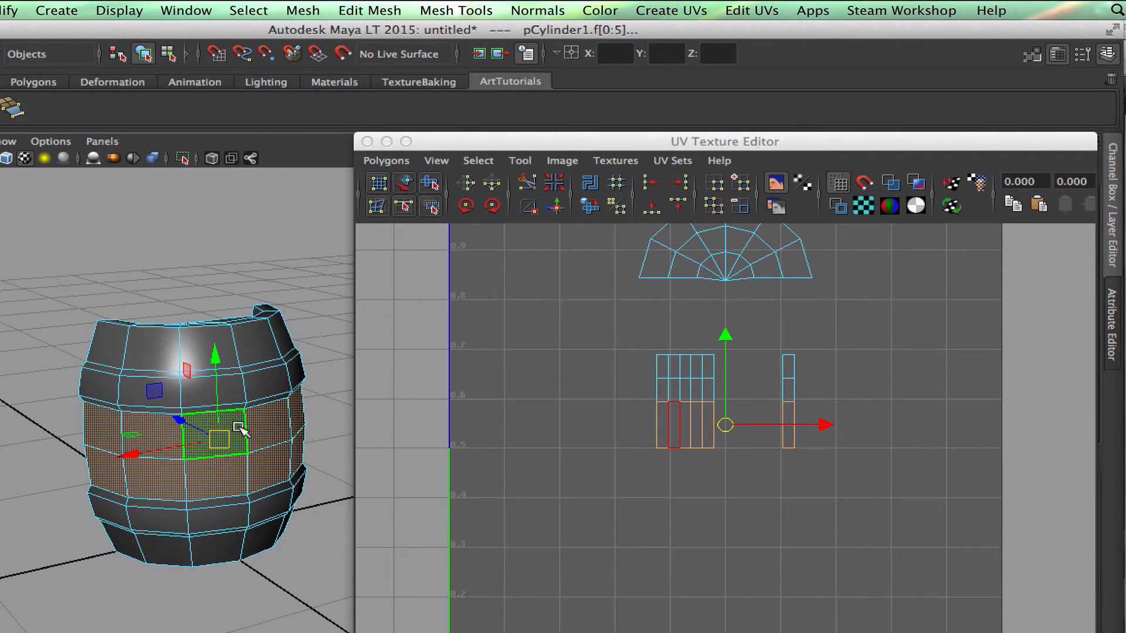
double_click(299, 461, "shift")
key("shift+period")
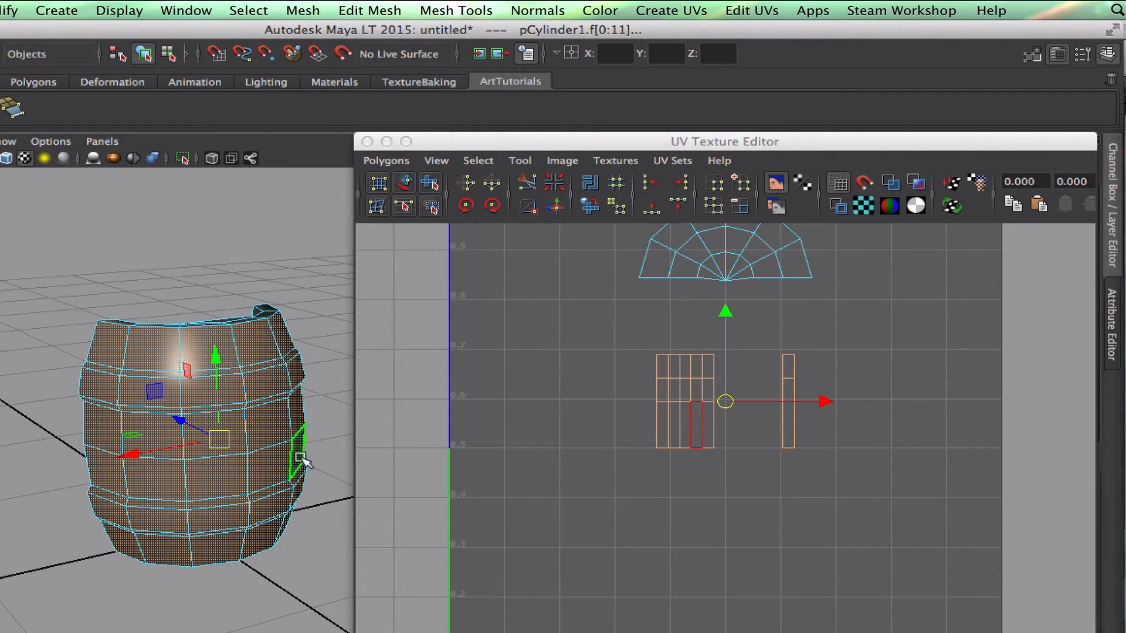
Apply a Planar Mapping projection to the selected side faces
left_click(599, 10)
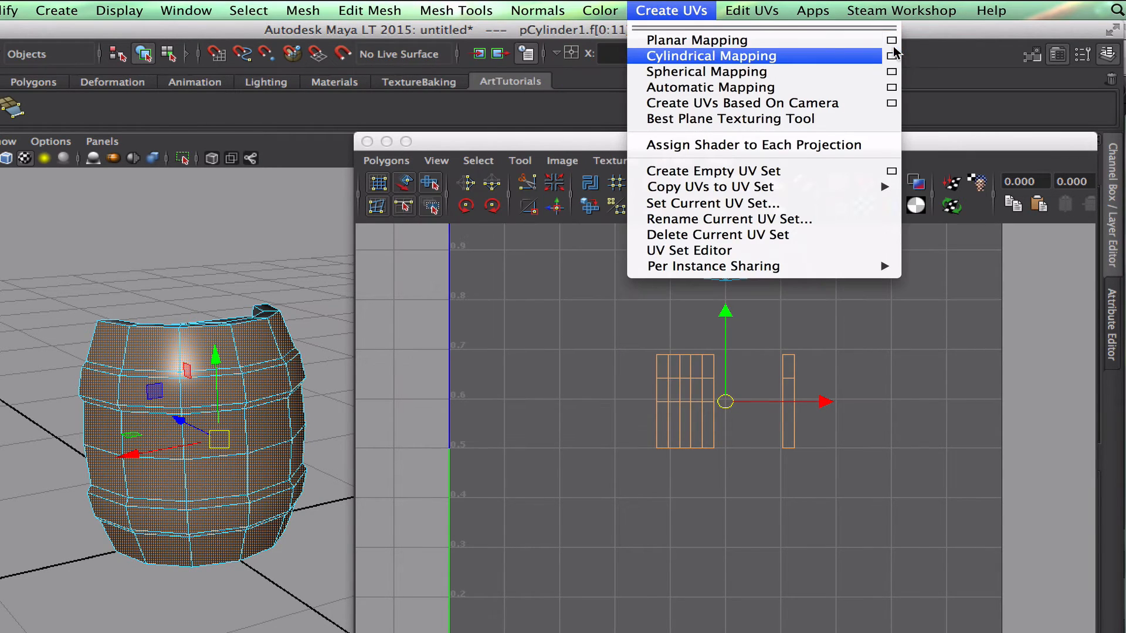
left_click(891, 38)
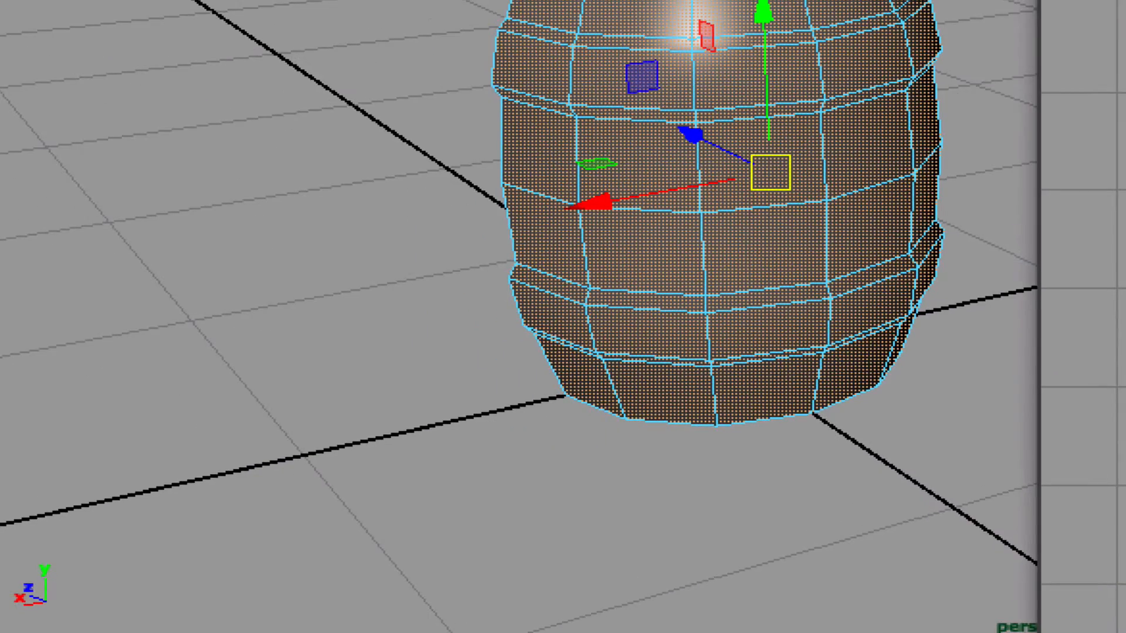
left_click(696, 426)
left_click(548, 589)
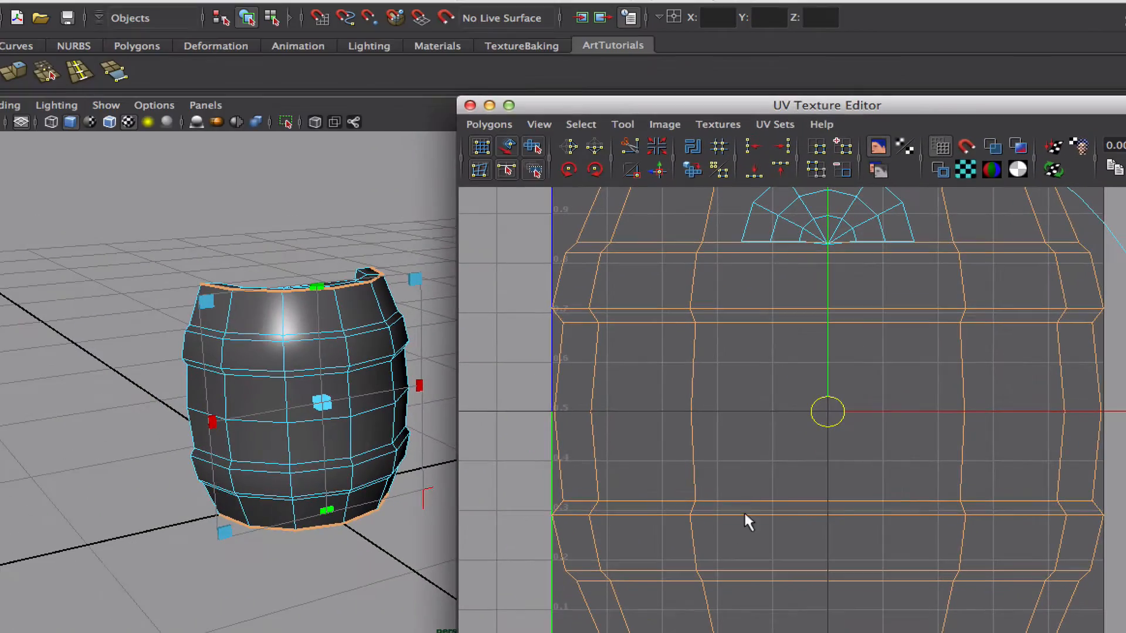
Convert the selection to UVs, move the side shell into the empty square beside the 0-1 UV space and relax it slightly
right_click_drag(990, 495, 988, 495, "ctrl")
right_click_drag(976, 496, 749, 441, "alt")
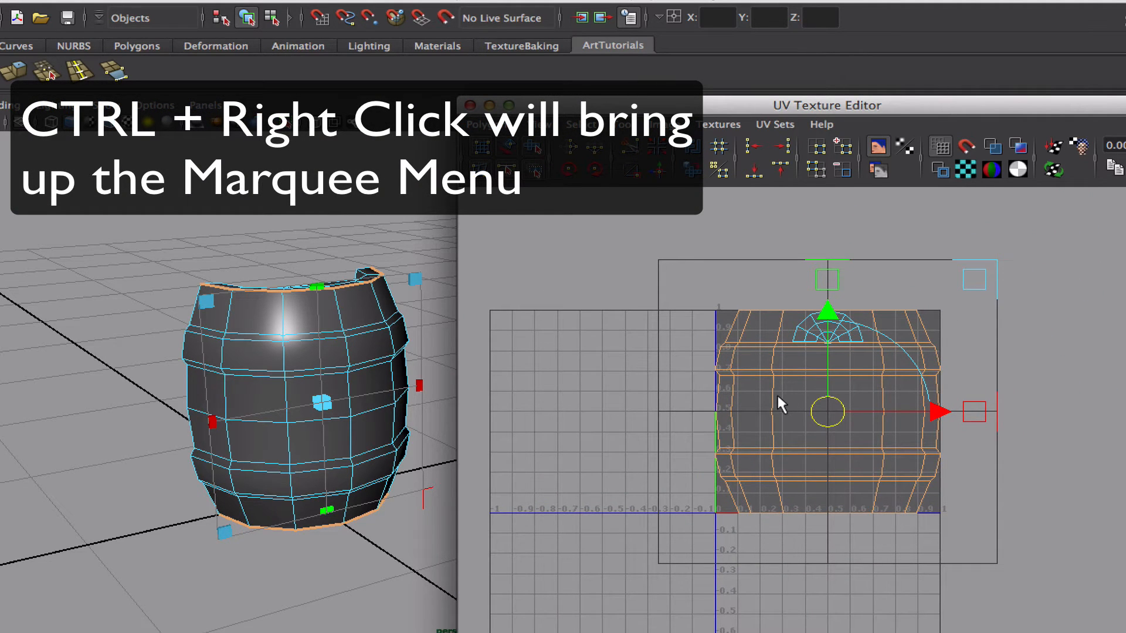
right_click_drag(776, 393, 998, 401, "ctrl")
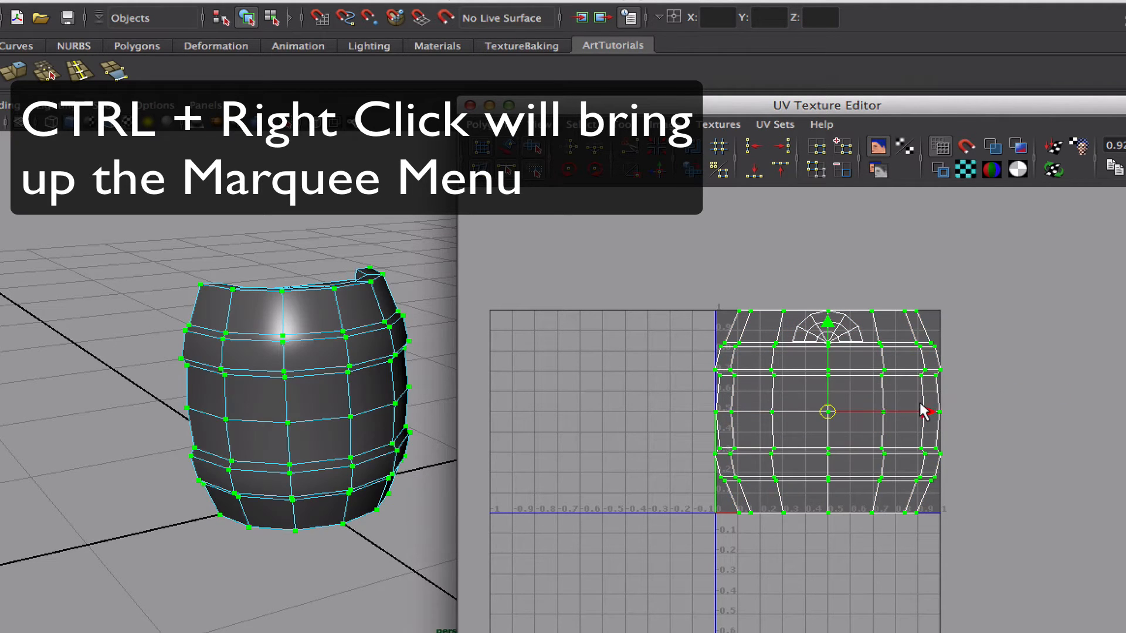
left_click_drag(921, 407, 698, 423)
mouse_move(503, 534)
left_mouse_down()
mouse_move(522, 533)
mouse_move(510, 533)
left_mouse_up()
key("z")
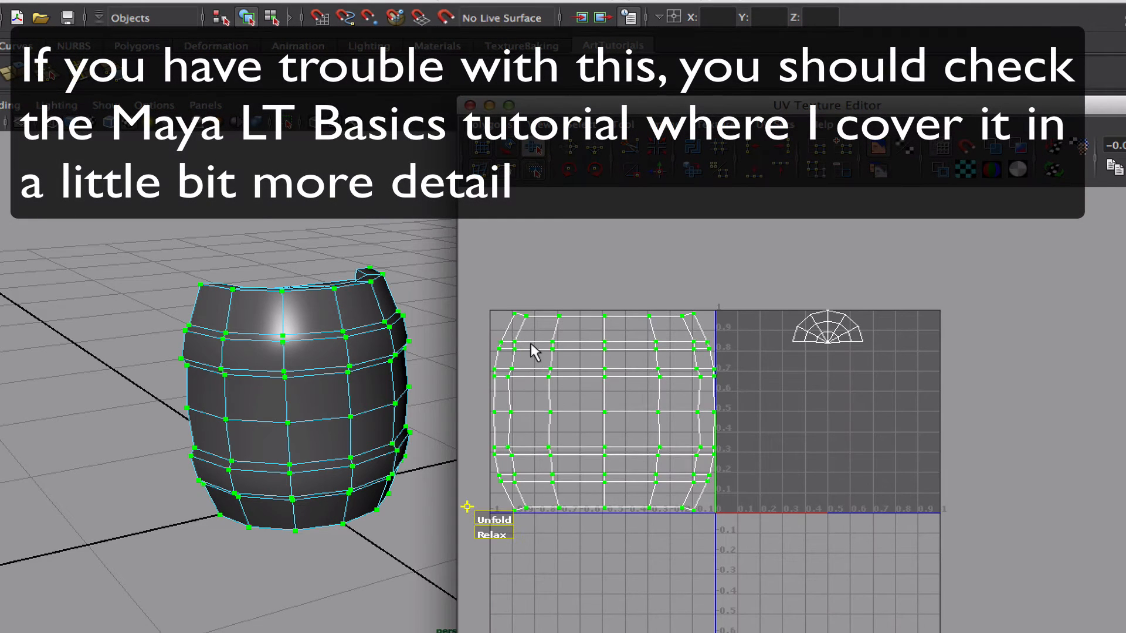
Align the UVs of the side shell's left and middle columns into straight vertical lines
right_click_drag(530, 344, 603, 345)
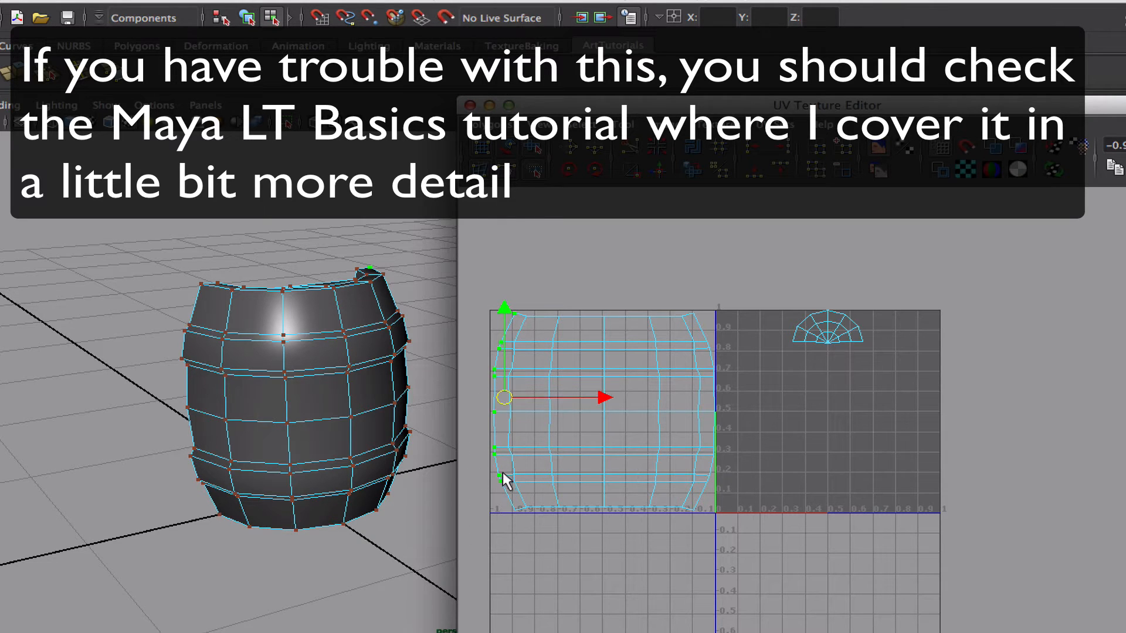
left_click_drag(514, 504, 514, 501)
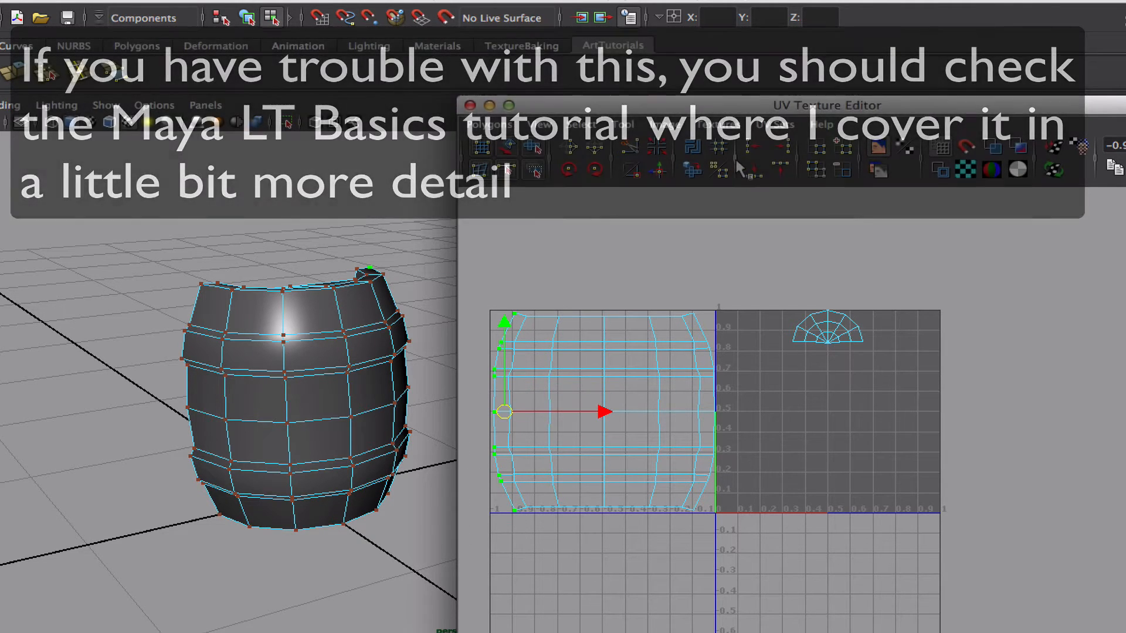
left_click_drag(529, 515, 507, 548, "shift")
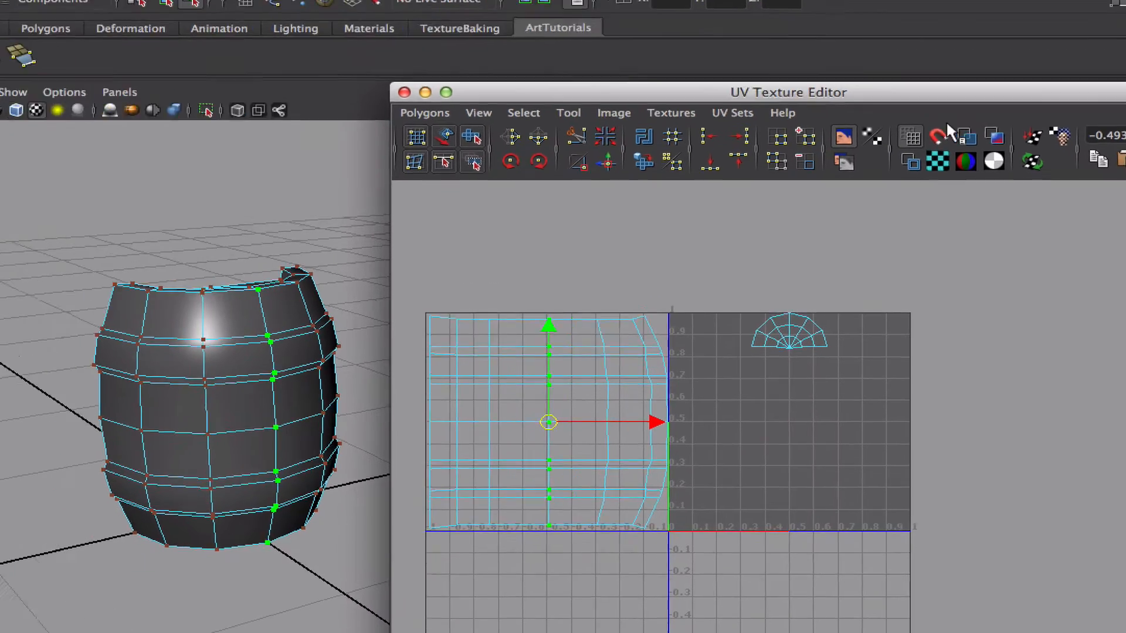
Turn on UV distortion shading, straighten the shell's remaining right-hand columns and shift them to reduce distortion
left_click(1017, 146)
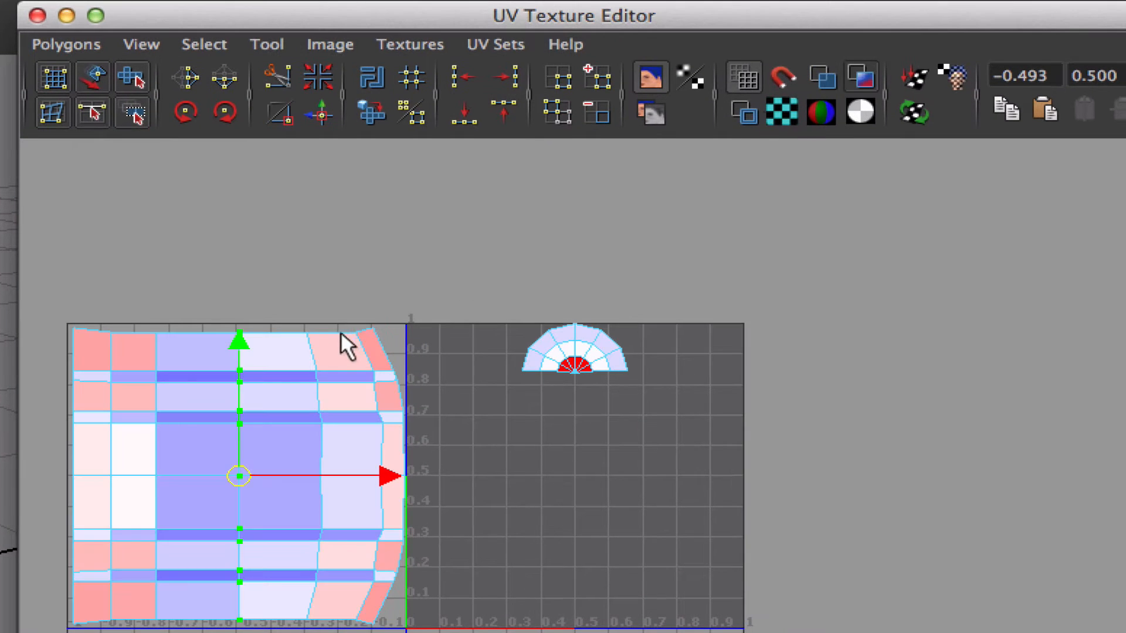
middle_click_drag(285, 317, 430, 539)
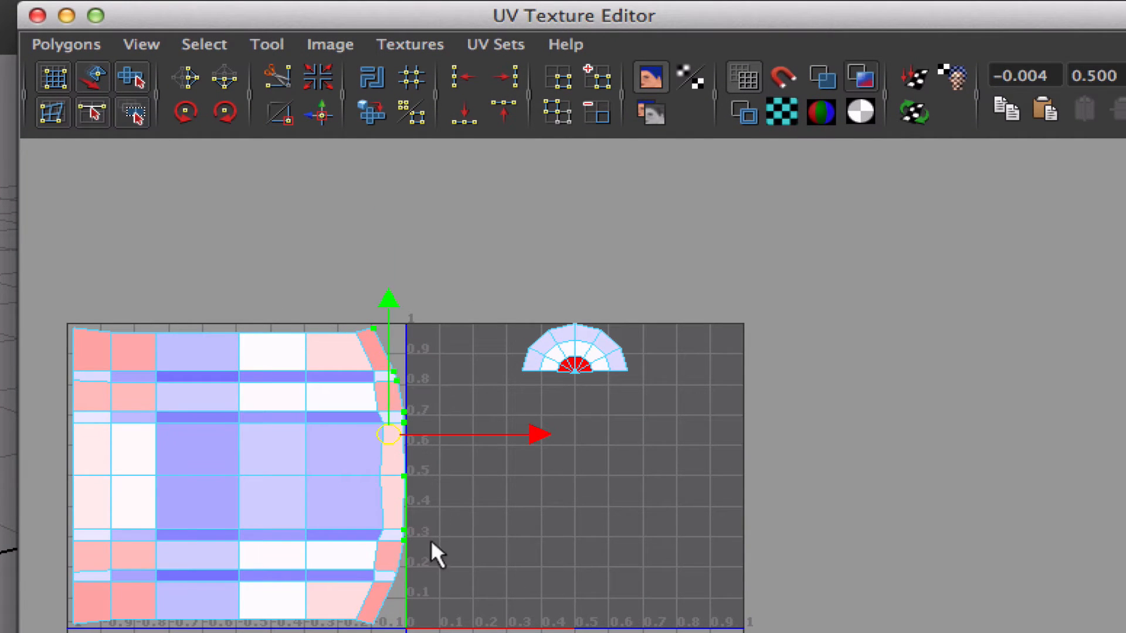
mouse_move(531, 476)
left_mouse_down()
mouse_move(572, 477)
mouse_move(523, 475)
left_mouse_up()
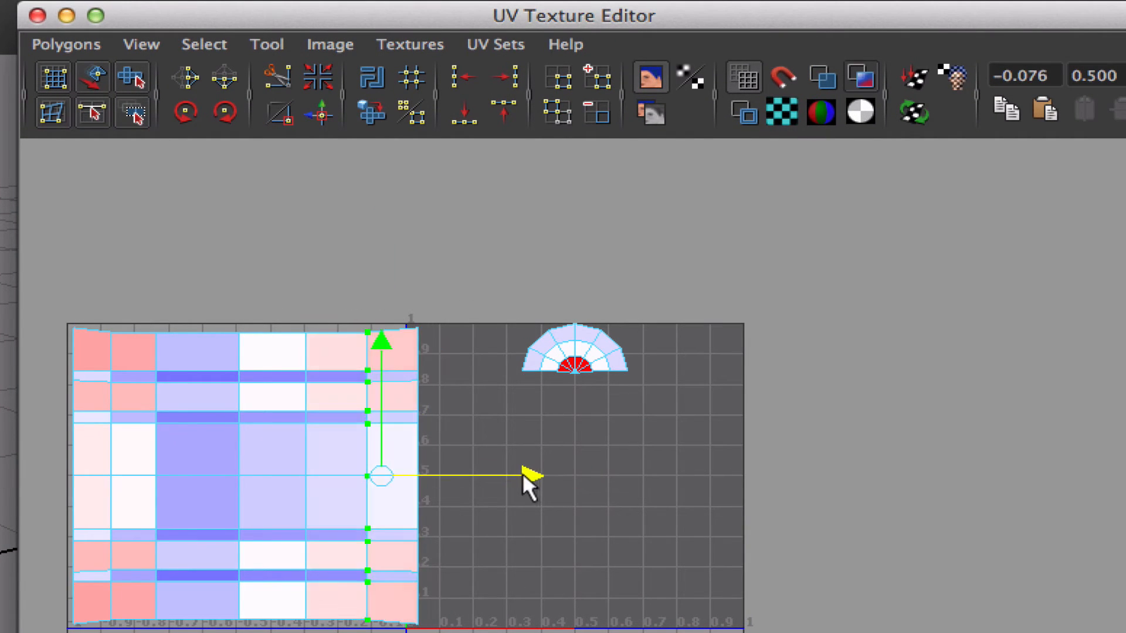
Align the shell's top and bottom UV rows into straight horizontal lines and move the bottom row slightly down
left_click_drag(454, 352, 455, 353)
left_click(463, 113)
left_click_drag(436, 632, 5, 595)
left_click(464, 113)
left_click_drag(245, 559, 244, 563)
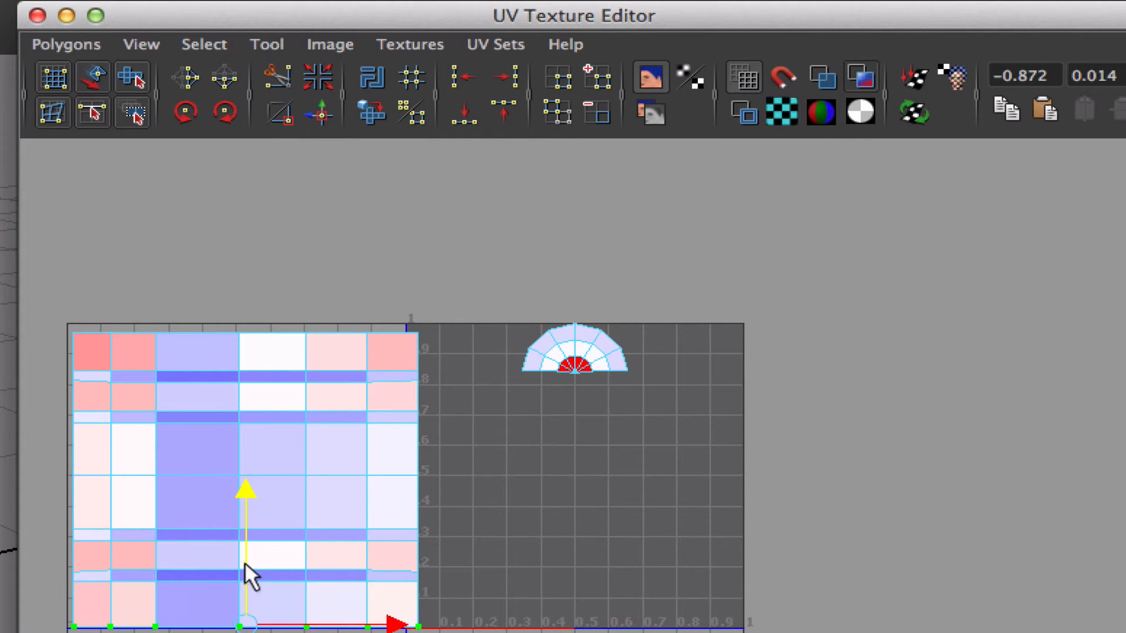
Shift the shell's vertical UV columns sideways to even out their spacing, widening the shell at both outer edges
left_click_drag(215, 299, 258, 632)
left_click_drag(179, 632, 136, 311)
left_click_drag(275, 474, 294, 465)
left_click_drag(141, 632, 91, 311)
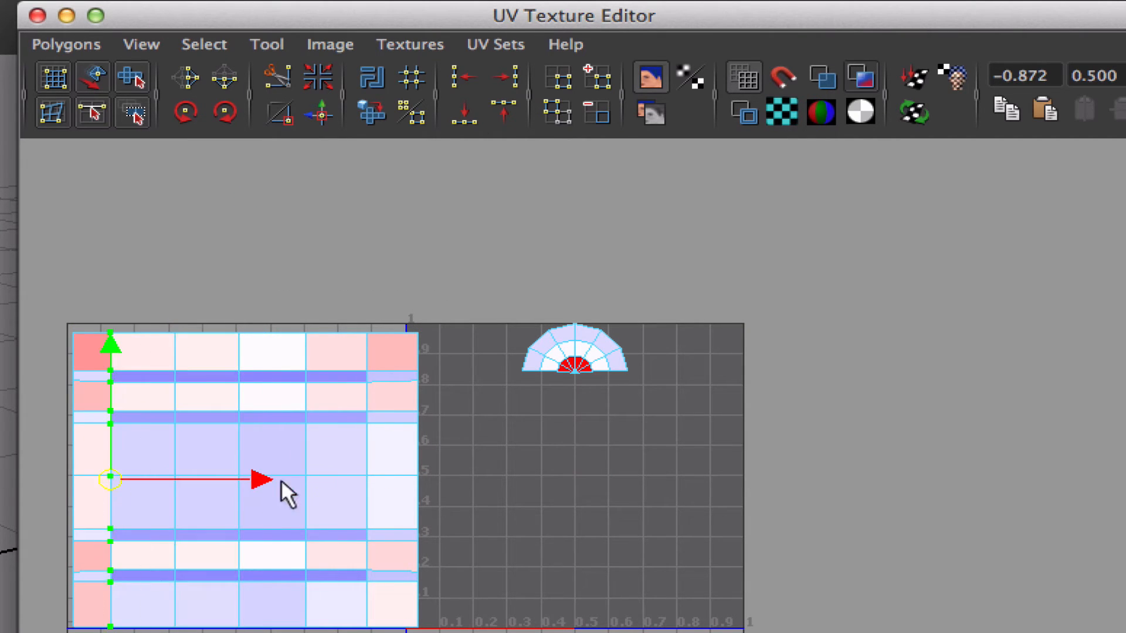
left_click_drag(246, 479, 567, 483)
left_click_drag(578, 474, 584, 474)
left_click_drag(457, 632, 355, 317)
left_click_drag(538, 469, 544, 467)
left_click_drag(51, 312, 88, 632)
left_click_drag(207, 478, 182, 477)
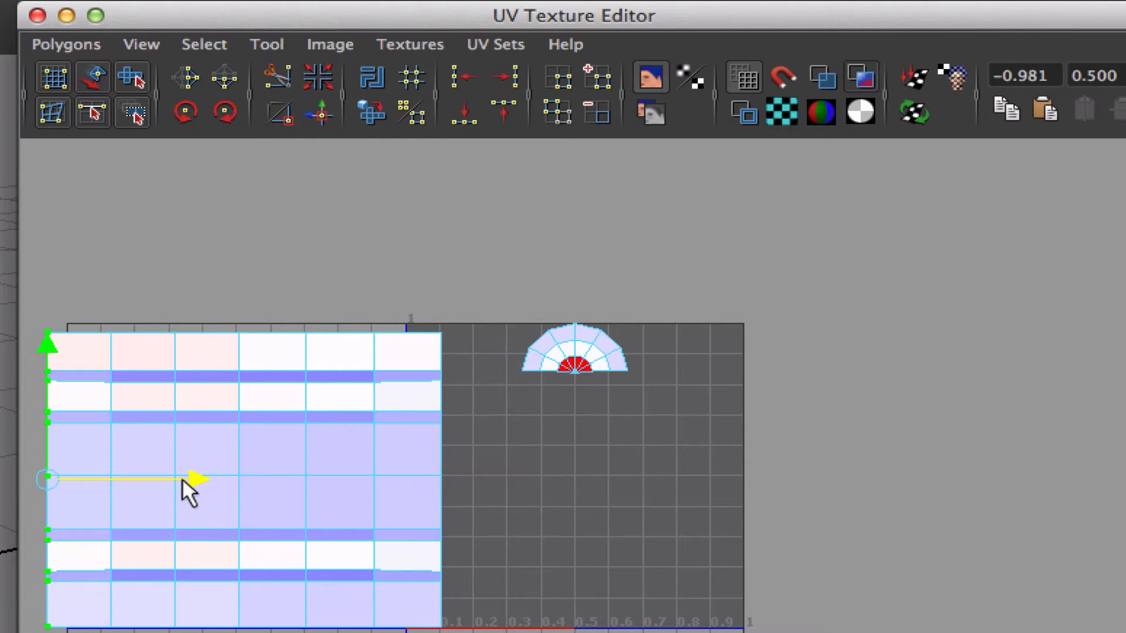
Move the side shell's lower horizontal UV rows, including the bottom row, up one group after another to reduce distortion
left_click_drag(451, 593, 34, 576)
left_click_drag(241, 481, 242, 479)
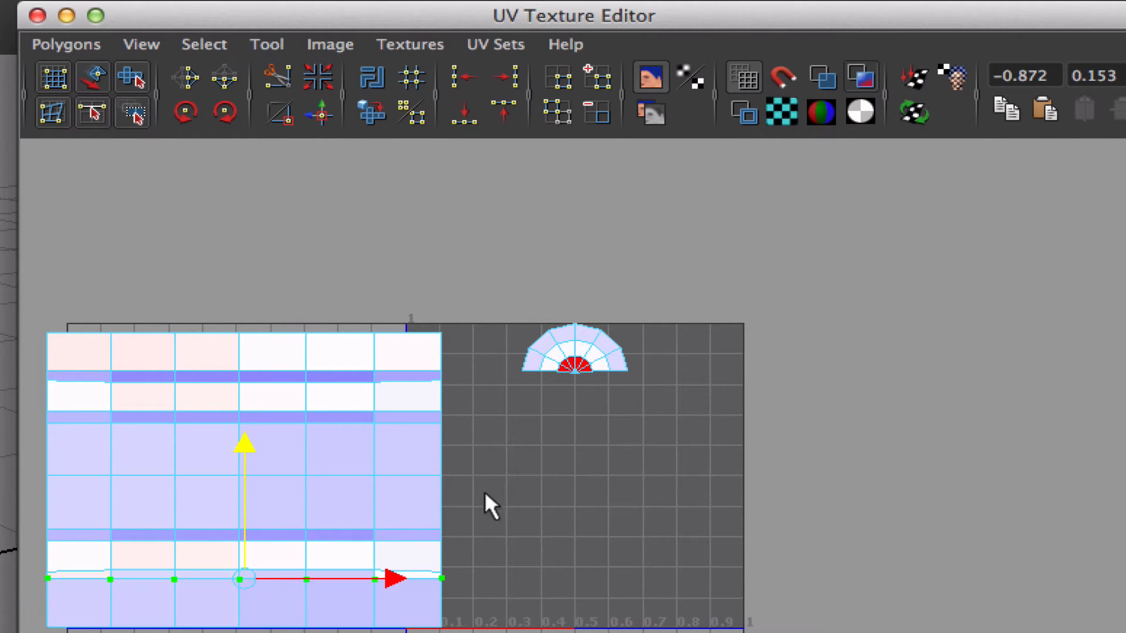
left_click_drag(484, 493, 40, 532)
left_click_drag(245, 459, 249, 461)
left_click_drag(469, 632, 13, 499)
left_click_drag(244, 481, 245, 474)
left_click_drag(469, 632, 30, 529)
left_click_drag(245, 480, 246, 478)
left_click_drag(470, 632, 28, 595)
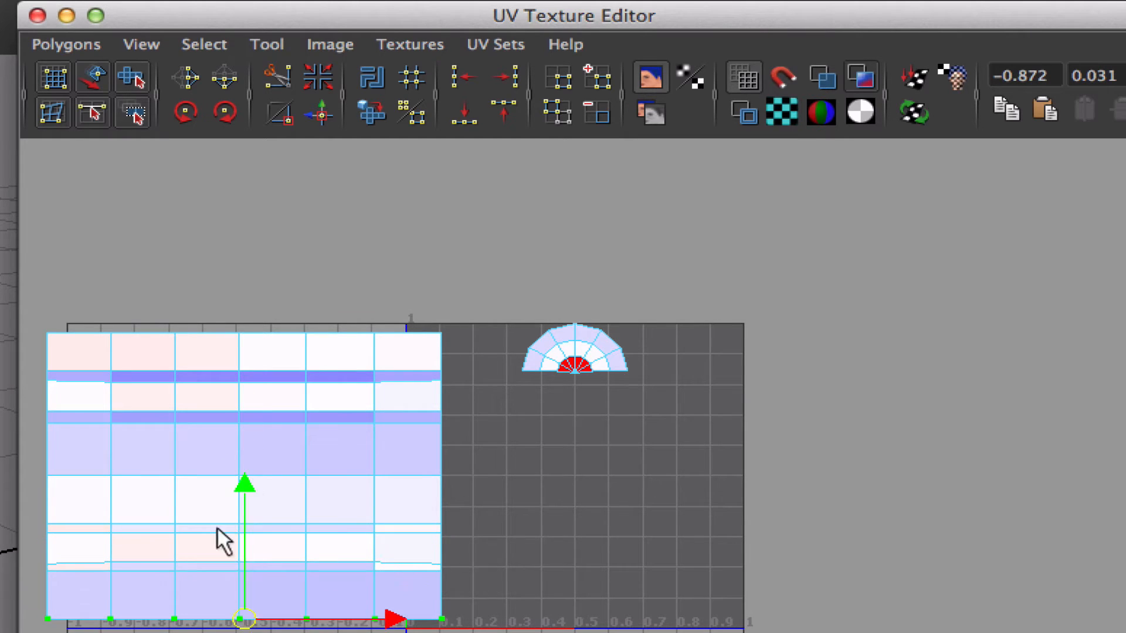
left_click_drag(247, 528, 247, 523)
Align the UV rows of the side shell's lower bands into straight horizontal lines
left_click_drag(20, 561, 20, 569)
right_click_drag(258, 598, 374, 569, "alt")
middle_click_drag(374, 567, 652, 566, "alt")
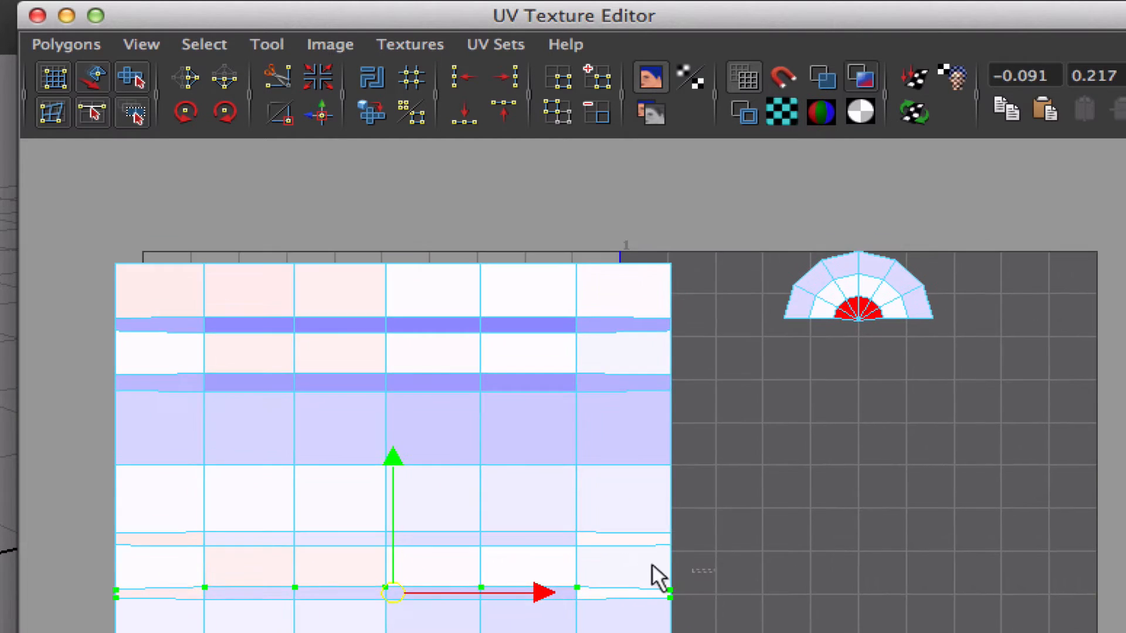
left_click(464, 114)
left_click_drag(394, 498, 394, 494)
left_click_drag(687, 612, 108, 596)
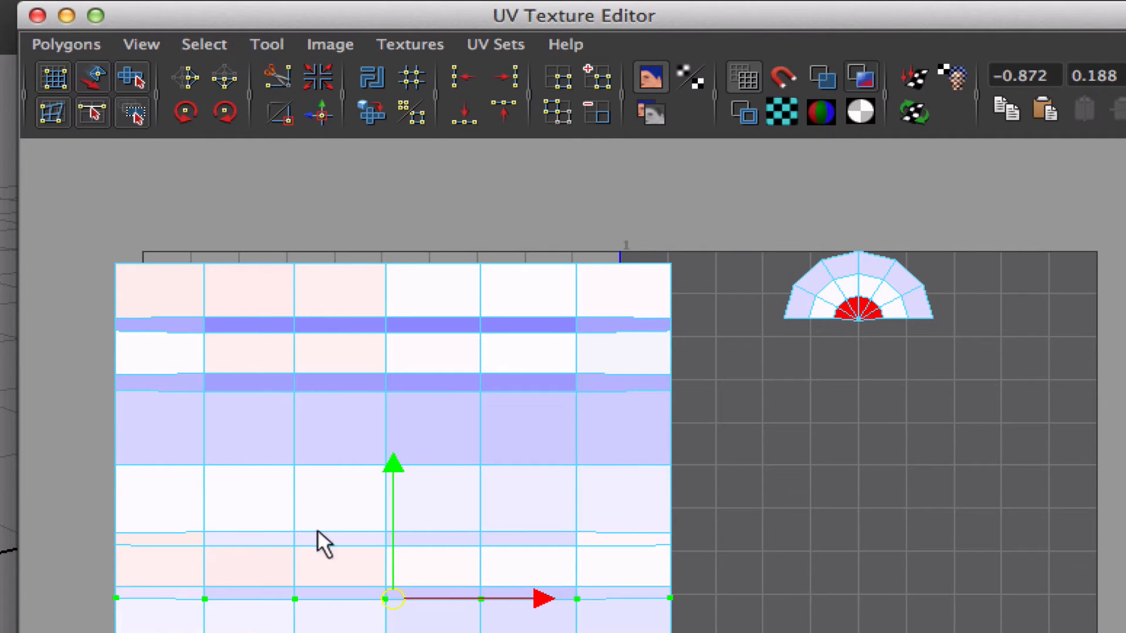
left_click_drag(16, 536, 15, 536)
key("g")
left_click_drag(723, 570, 75, 540)
key("g")
Align the UV rows of the side shell's upper bands into straight horizontal lines
left_click_drag(706, 377, 16, 412)
key("g")
left_click_drag(698, 354, 101, 388)
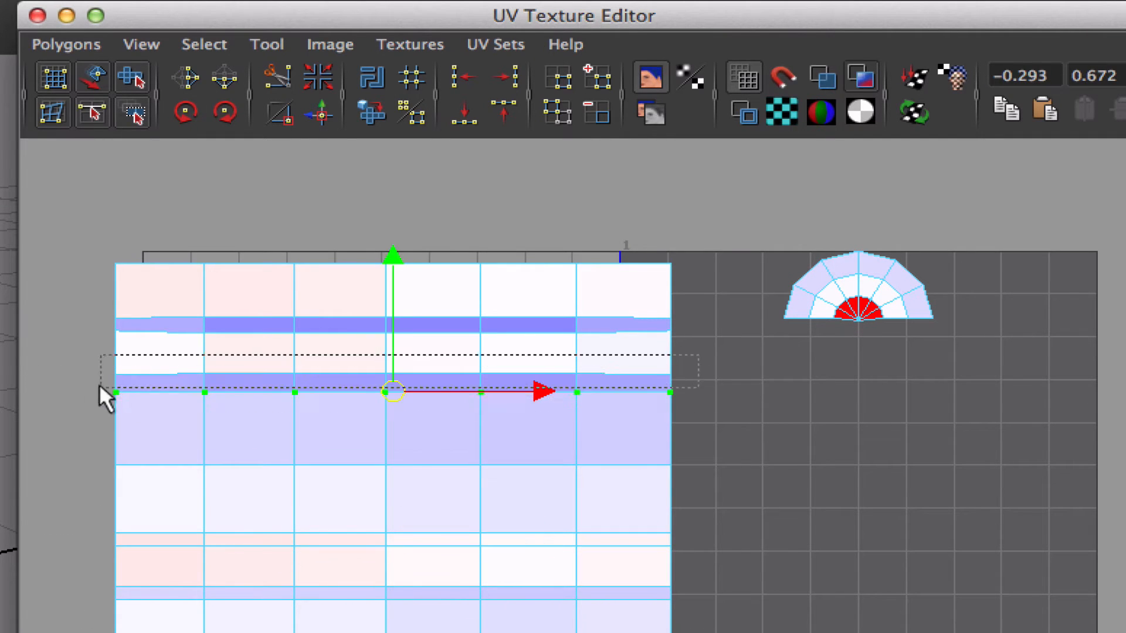
left_click_drag(509, 381, 698, 384)
key("g")
left_click_drag(699, 339, 75, 335)
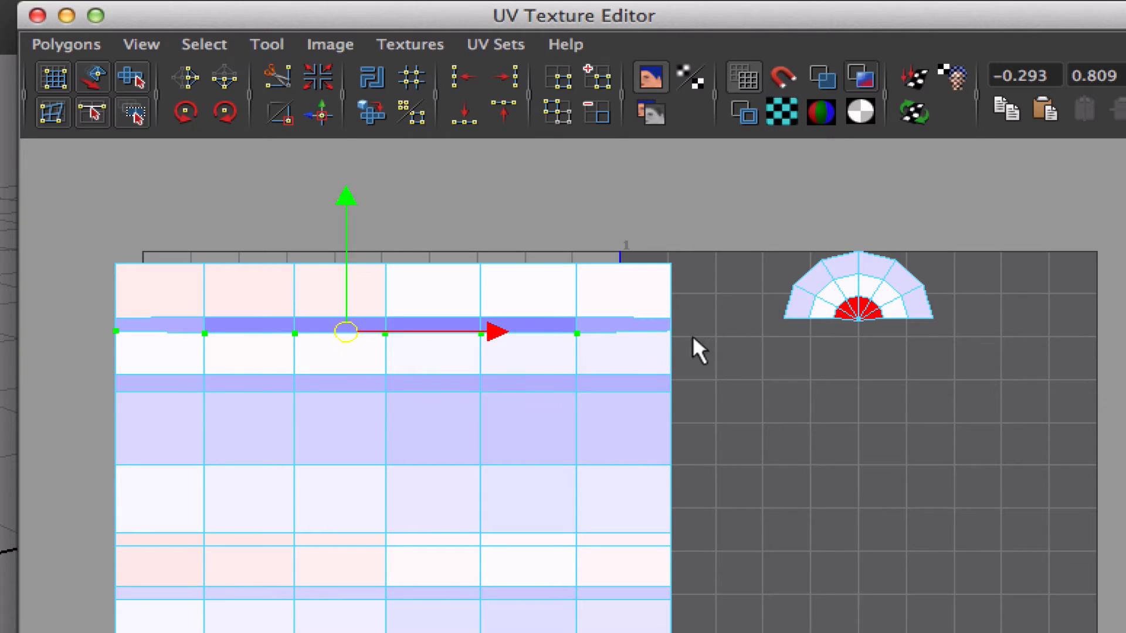
left_click_drag(692, 337, 657, 322, "shift")
key("g")
left_click_drag(696, 287, 0, 329)
key("g")
Move the top row and upper band rows of the side shell down in growing groups to reduce distortion
left_click_drag(397, 251, 397, 249)
left_click_drag(59, 221, 698, 317)
left_click_drag(395, 223, 394, 226)
left_click_drag(82, 222, 676, 378)
left_click_drag(394, 225, 392, 234)
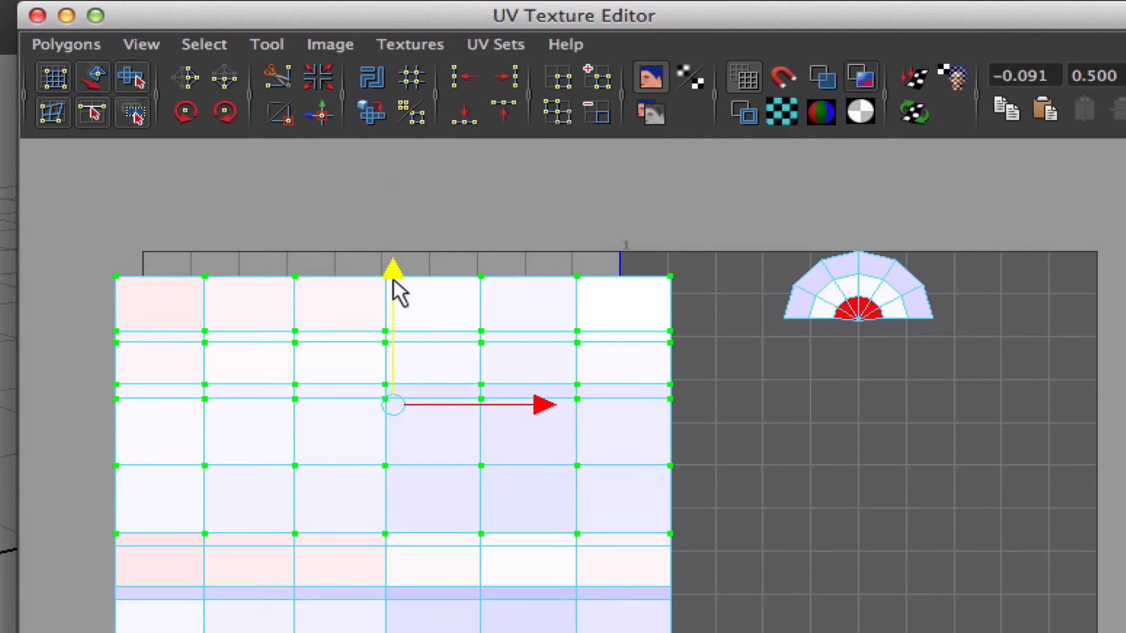
left_click_drag(393, 280, 393, 278)
Fine-tune the vertical spacing around the side shell's lower bands and top row
left_click_drag(88, 258, 686, 557)
left_click_drag(392, 289, 393, 286)
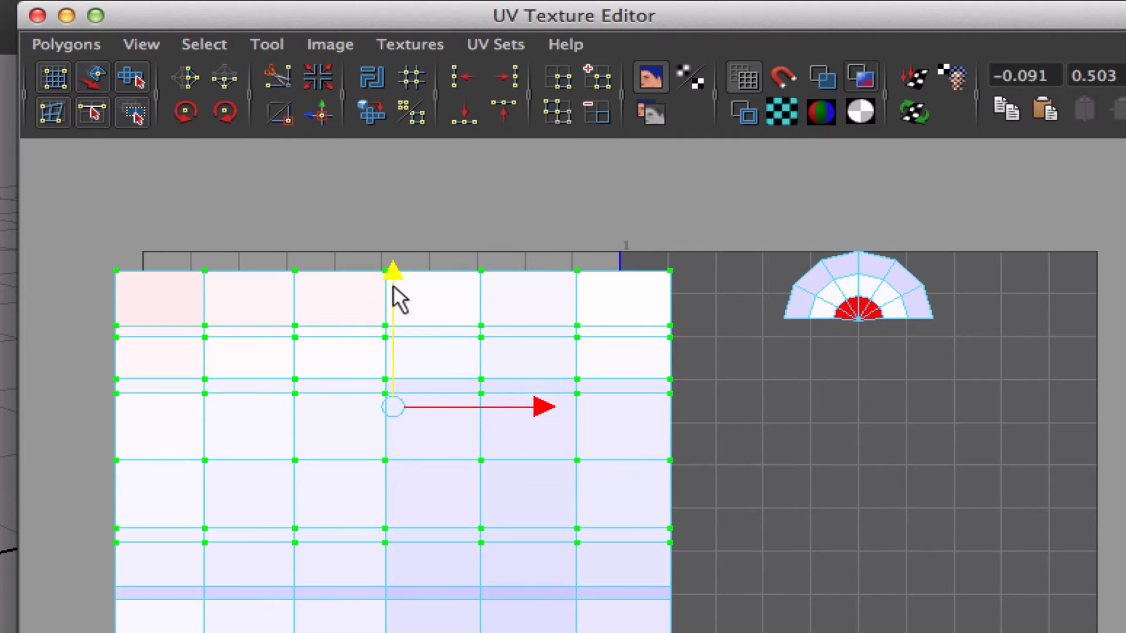
left_click_drag(725, 585, 725, 588)
left_click_drag(395, 318, 395, 319)
left_click_drag(85, 244, 758, 324)
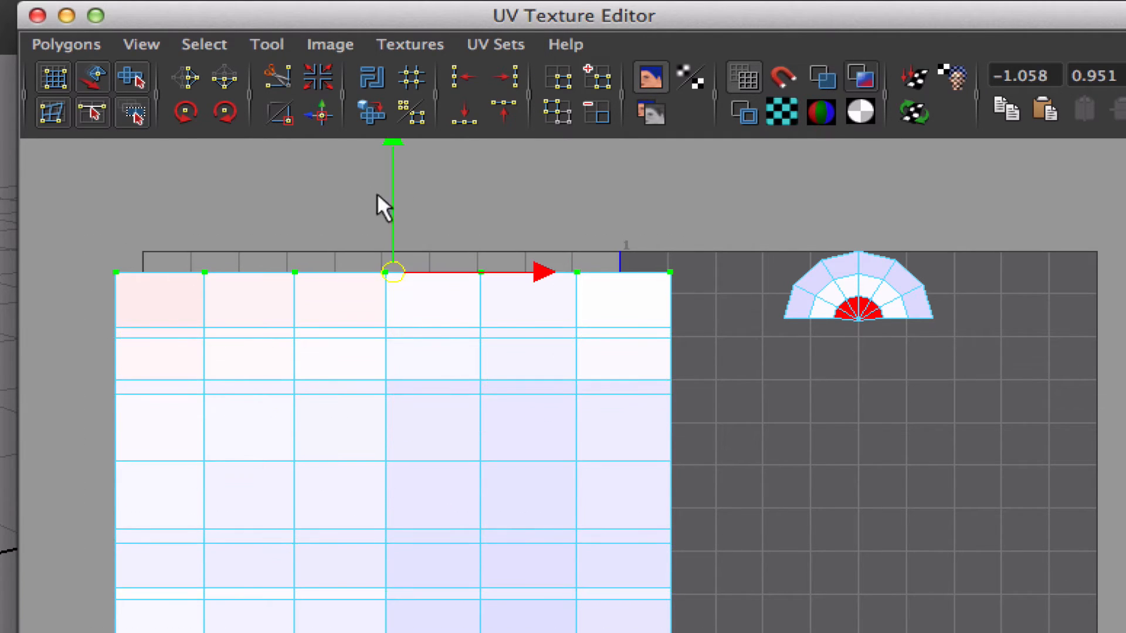
left_click_drag(391, 200, 391, 198)
Scale the whole side shell, move it into the 0 to 1 UV square and fit it across the full width along the bottom
left_click_drag(69, 209, 772, 632)
key("r")
mouse_move(393, 463)
left_mouse_down()
mouse_move(374, 459)
mouse_move(385, 461)
left_mouse_up()
key("w")
left_click_drag(393, 463, 859, 498)
key("r")
left_click_drag(997, 498, 986, 498)
left_click_drag(858, 371, 857, 386)
key("w")
left_click_drag(859, 391, 861, 412)
Select the faces of the semicircular cap shell and apply a planar projection from the Y axis
middle_click_drag(768, 414, 315, 457, "alt")
left_click_drag(287, 258, 571, 382)
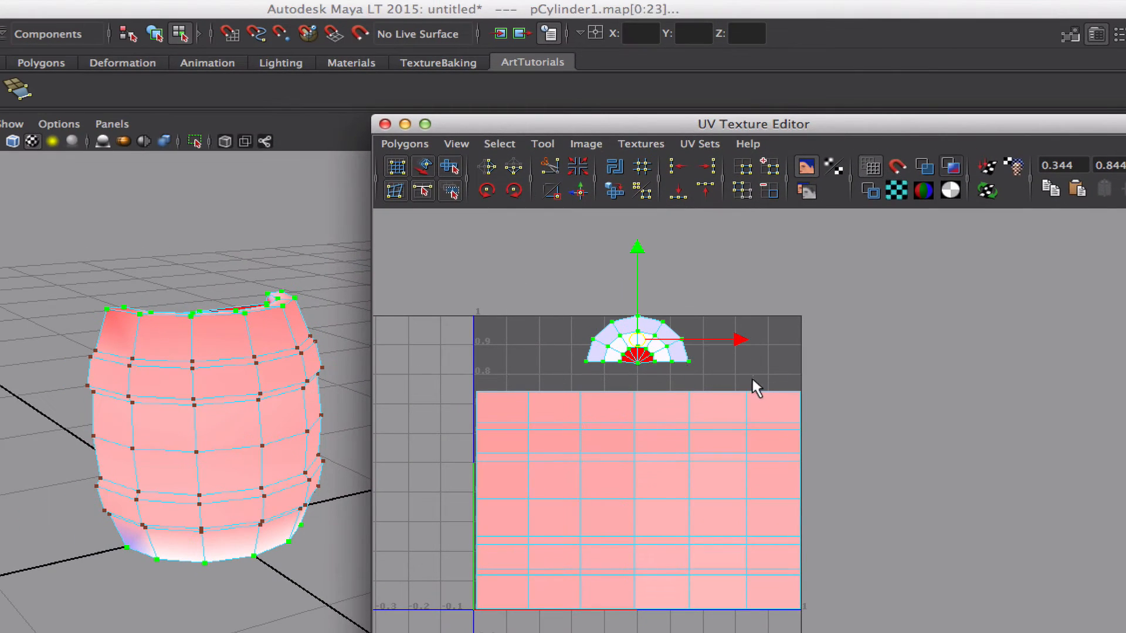
right_click_drag(652, 351, 656, 391)
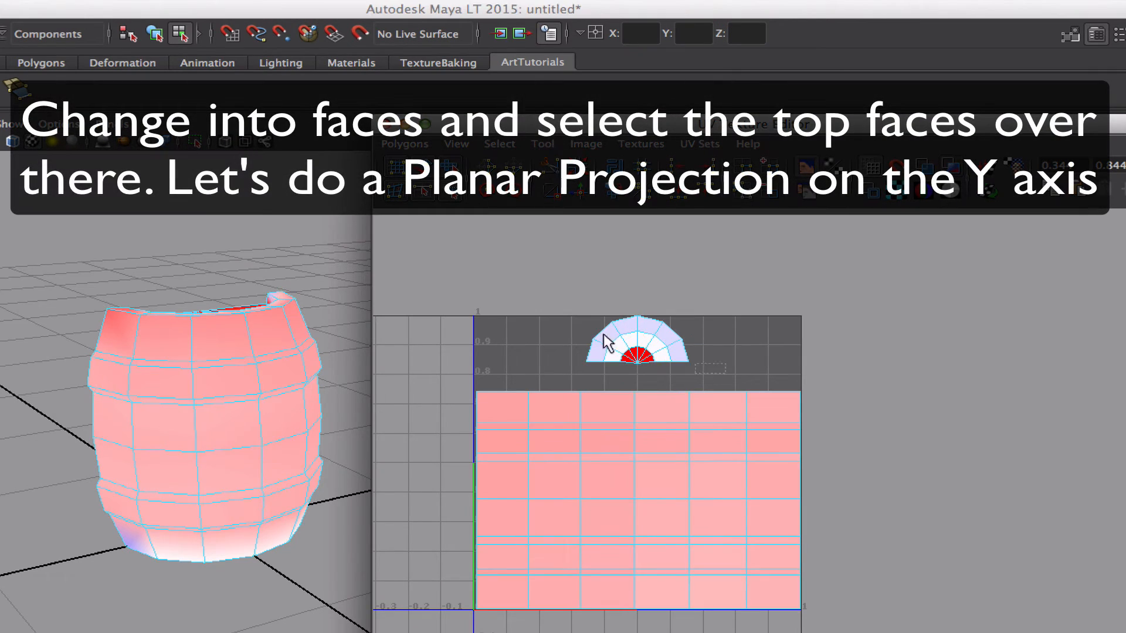
left_click(471, 9)
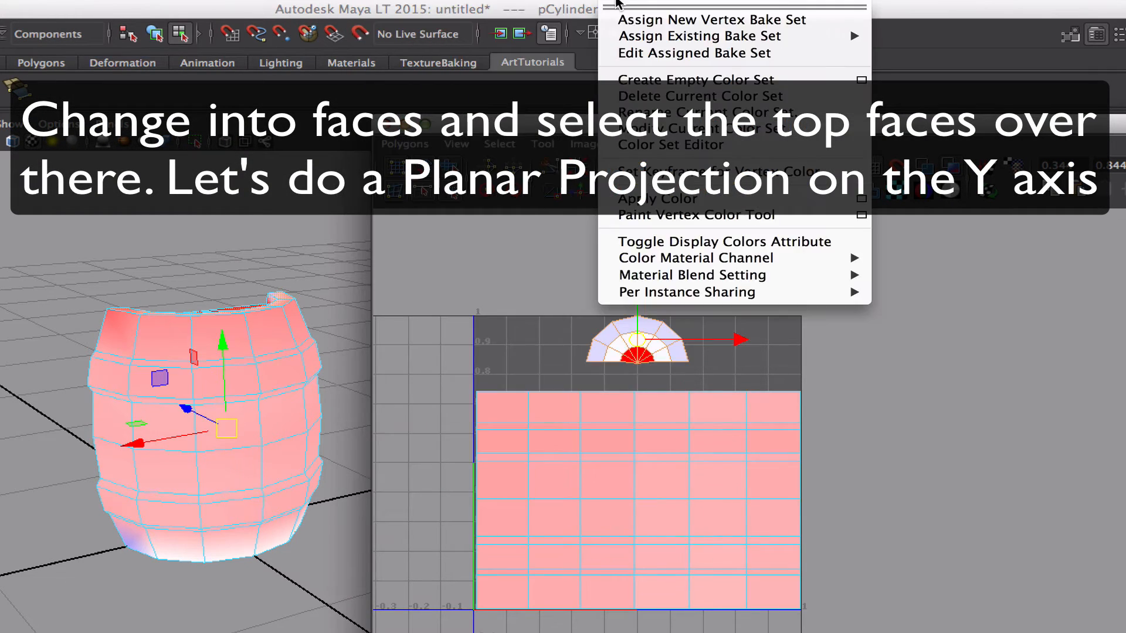
mouse_move(698, 12)
left_click(917, 42)
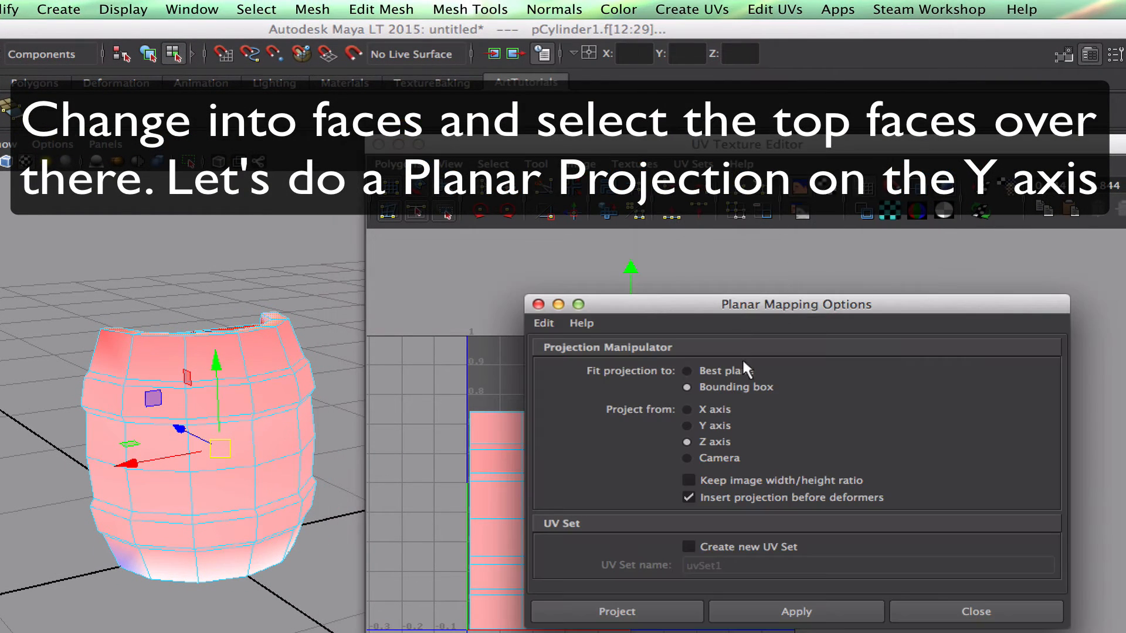
left_click(721, 423)
left_click(663, 607)
Convert the projected cap to UVs, scale it down uniformly and place it just above the side shell
mouse_move(630, 285)
left_mouse_down()
mouse_move(631, 397)
mouse_move(632, 304)
left_mouse_up()
key("w")
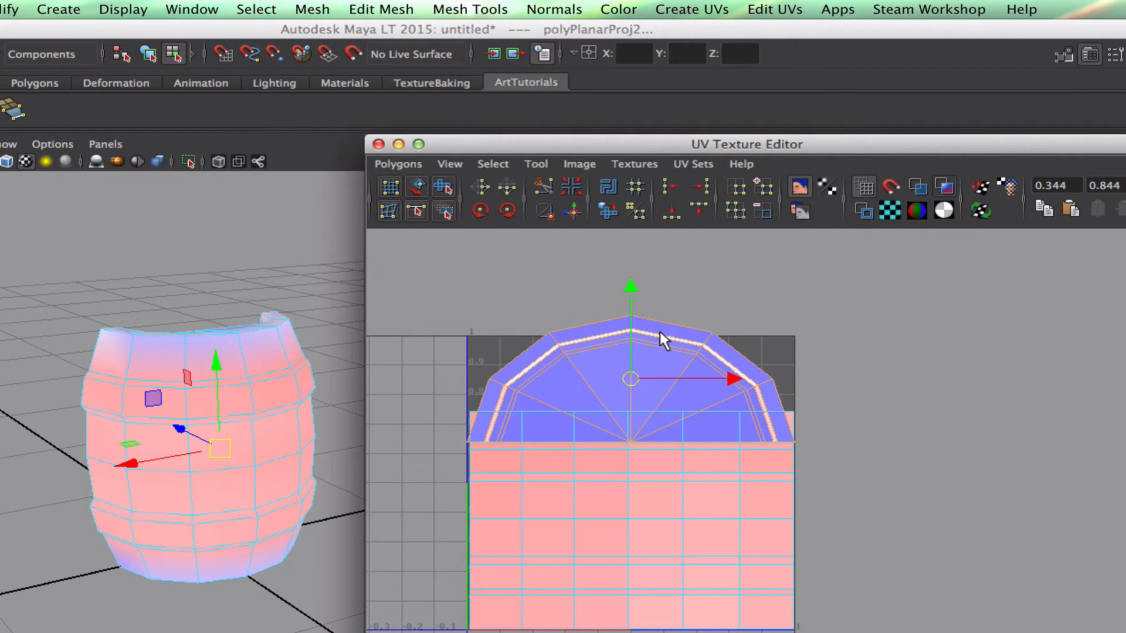
right_click(659, 332)
right_click_drag(659, 332, 791, 319, "ctrl")
key("r")
left_click_drag(629, 380, 609, 376)
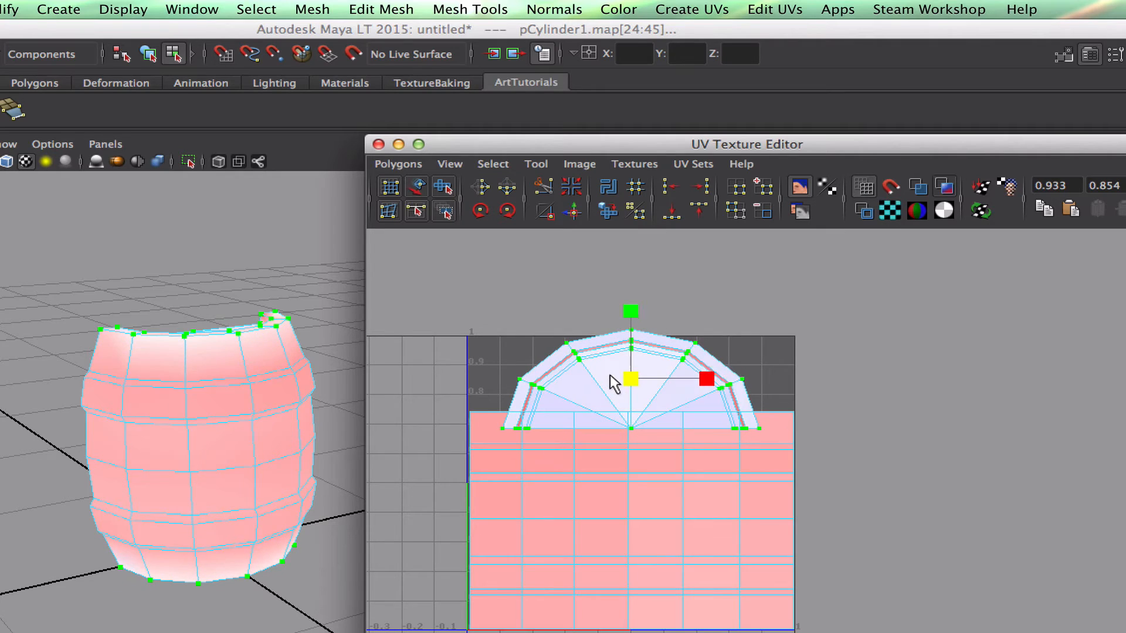
left_click_drag(631, 328, 631, 284)
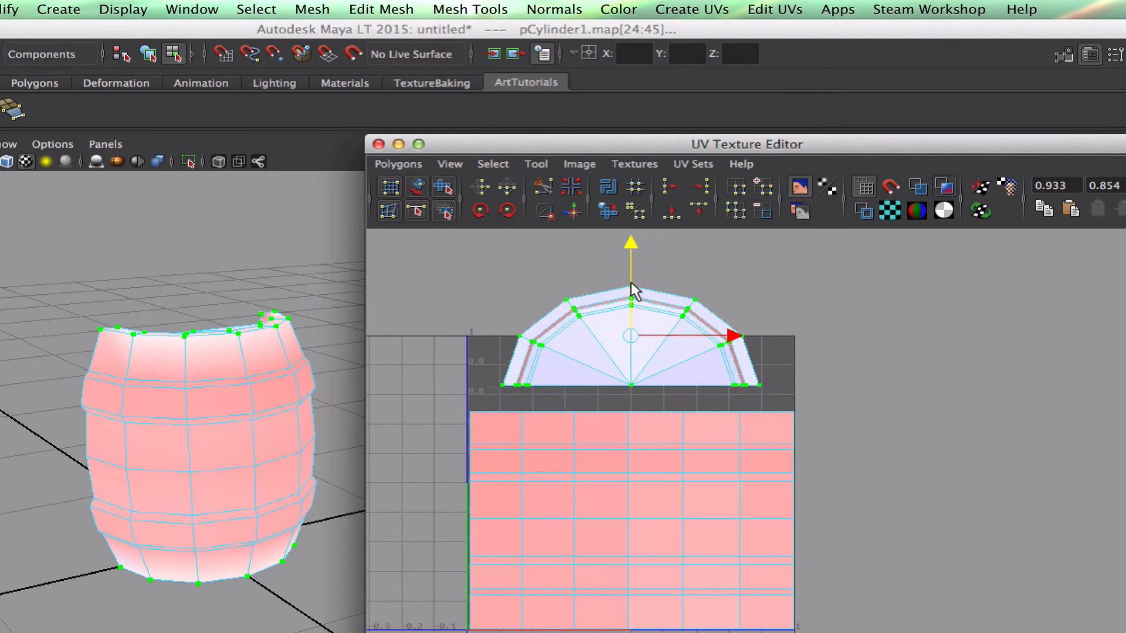
key("r")
mouse_move(629, 329)
left_mouse_down()
mouse_move(609, 323)
mouse_move(621, 323)
mouse_move(615, 332)
left_mouse_up()
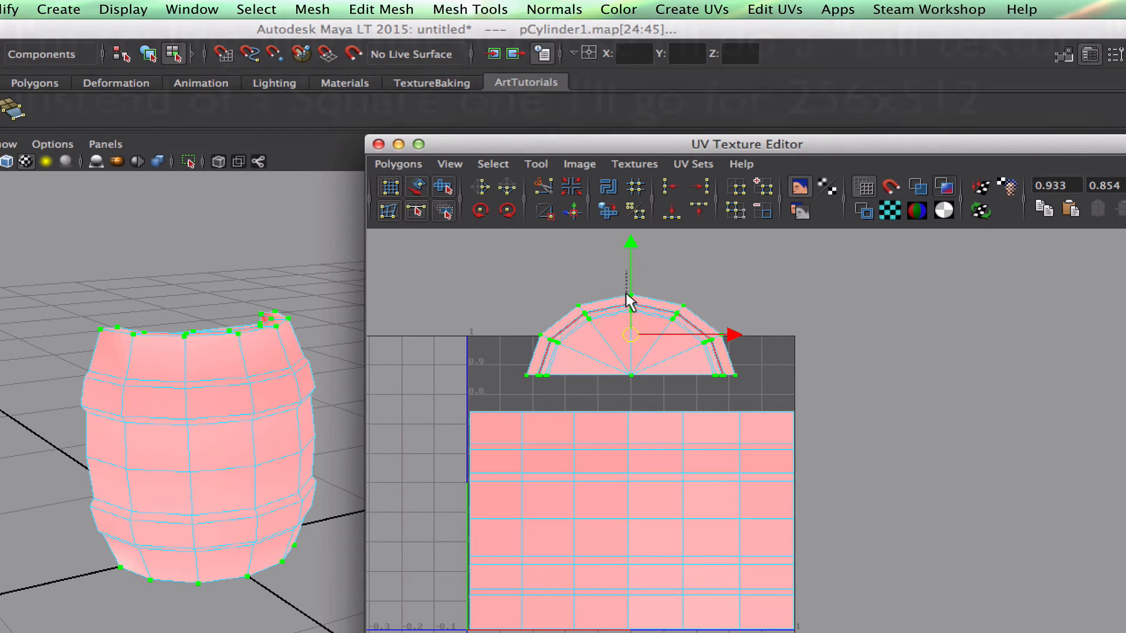
left_click_drag(629, 272, 631, 294)
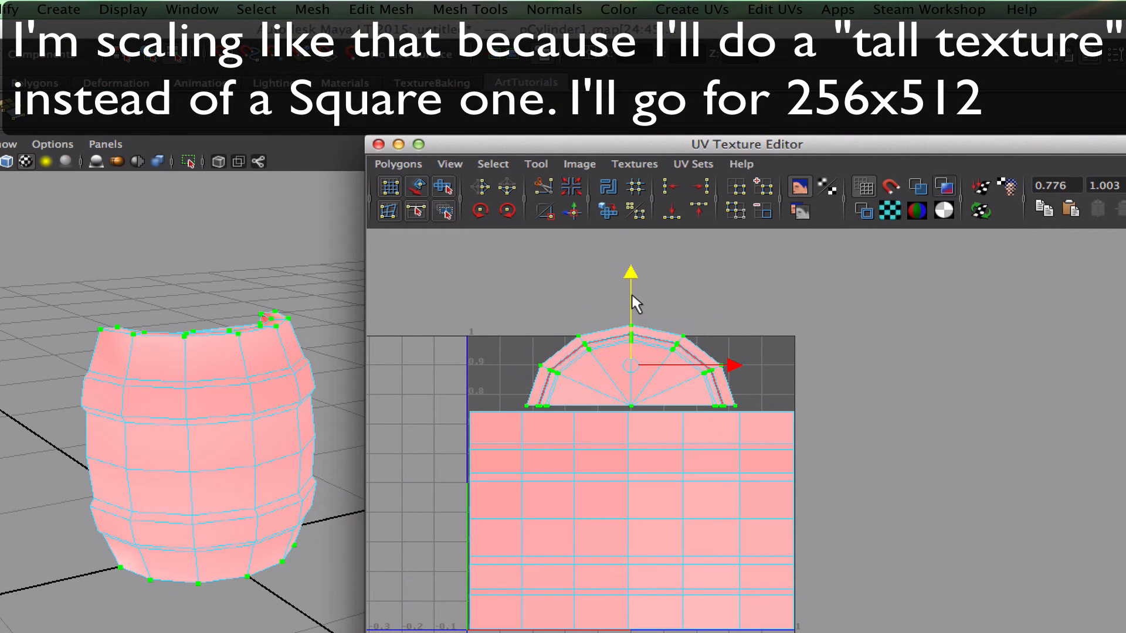
Stretch the cap shell horizontally to the full UV width and rest it on the side shell's top edge
key("r")
left_click_drag(729, 367, 778, 366)
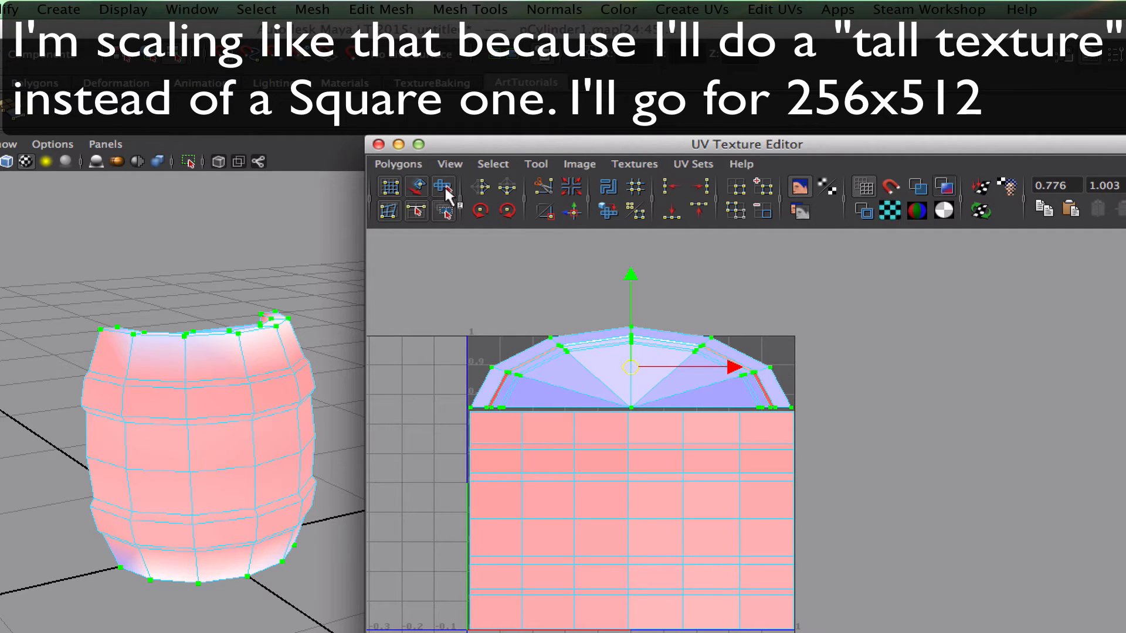
left_click_drag(630, 303, 621, 303)
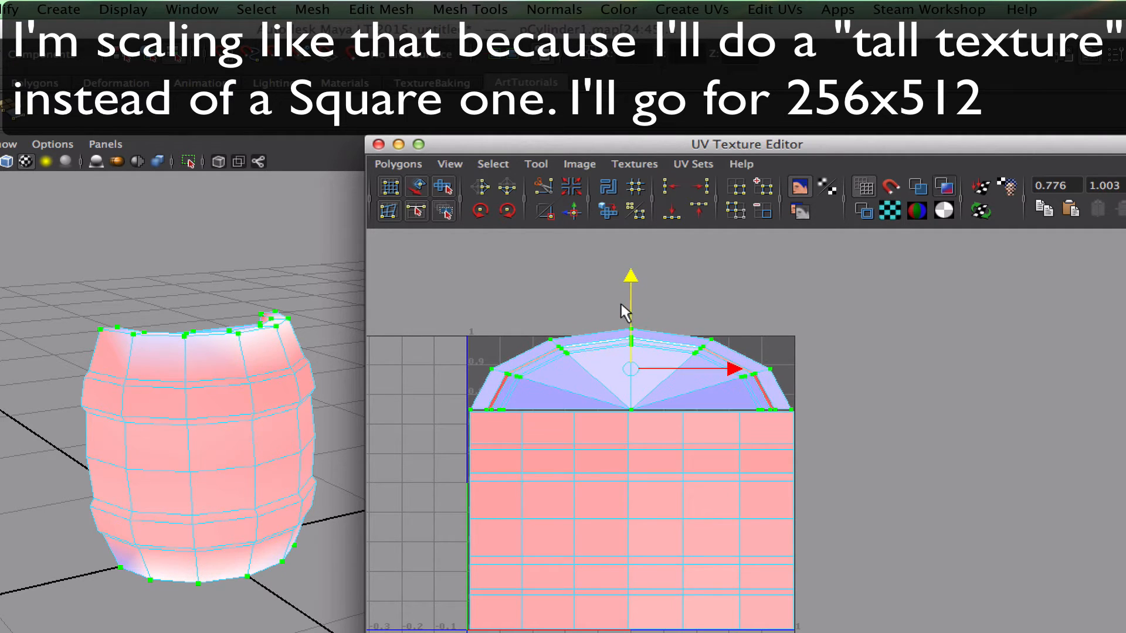
Select the UVs of the cap's innermost rings and scale them inward around a pivot at the cap's center
scroll(657, 345, "up", 5)
middle_click_drag(604, 355, 680, 370, "alt")
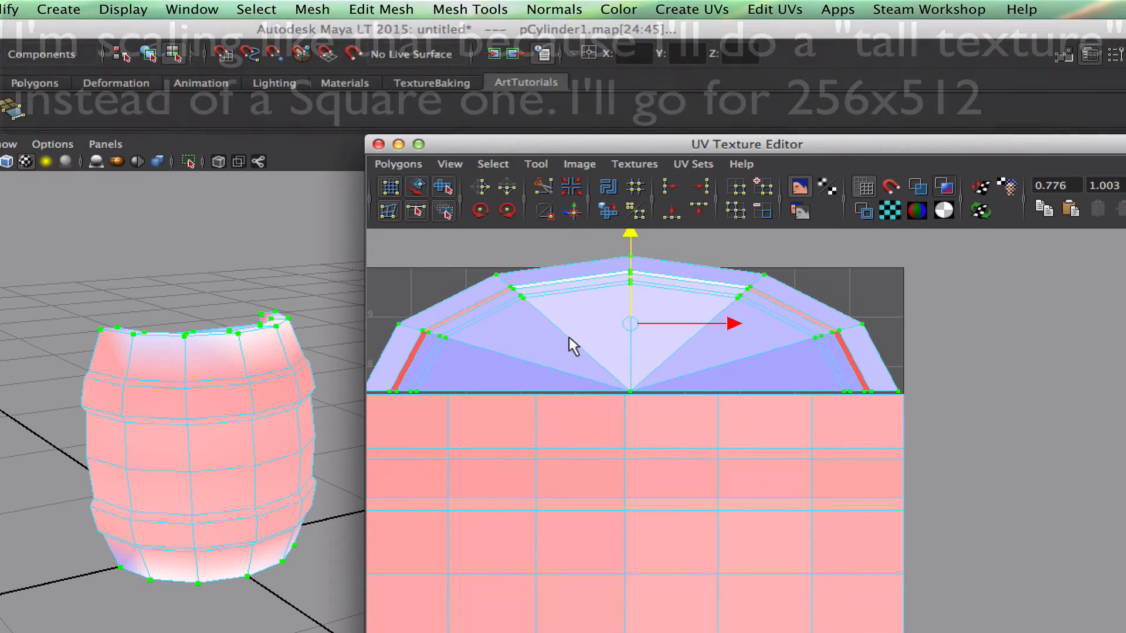
right_click_drag(568, 337, 610, 339)
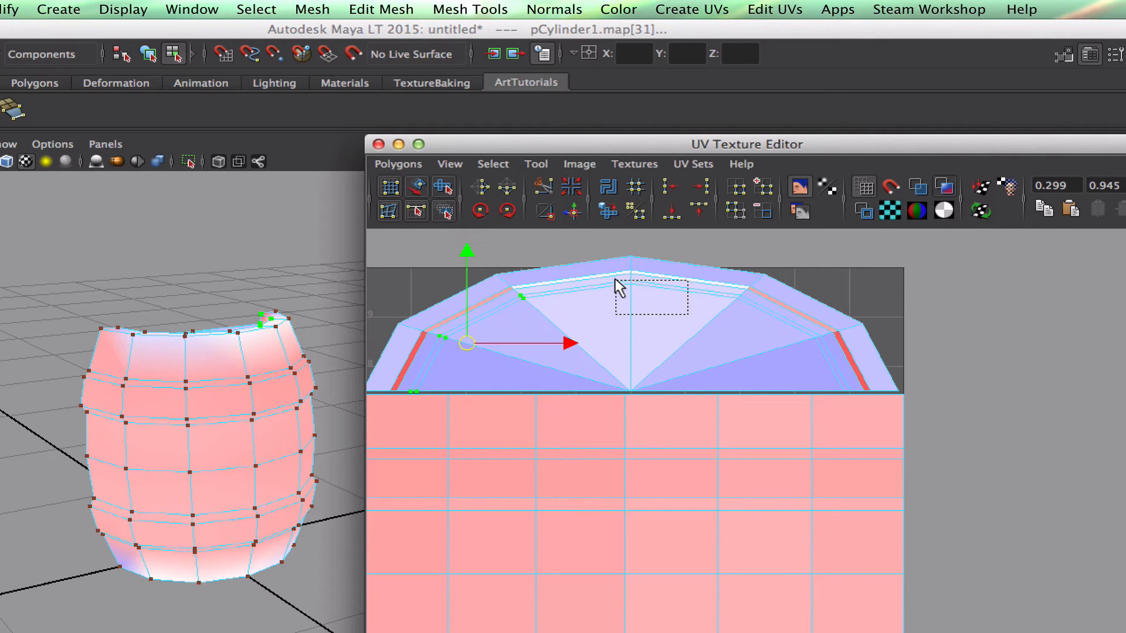
left_click_drag(749, 288, 750, 286, "shift")
left_click_drag(800, 373, 827, 325, "shift")
left_click_drag(815, 400, 853, 384, "shift")
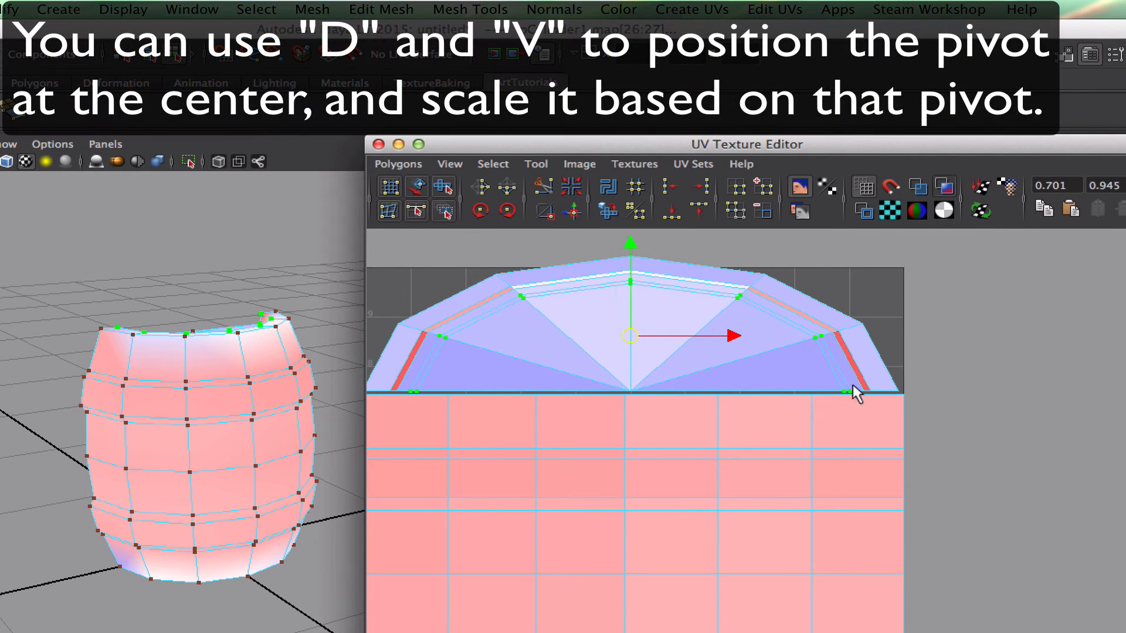
mouse_move(632, 387)
left_mouse_down()
mouse_move(620, 385)
mouse_move(633, 389)
left_mouse_up()
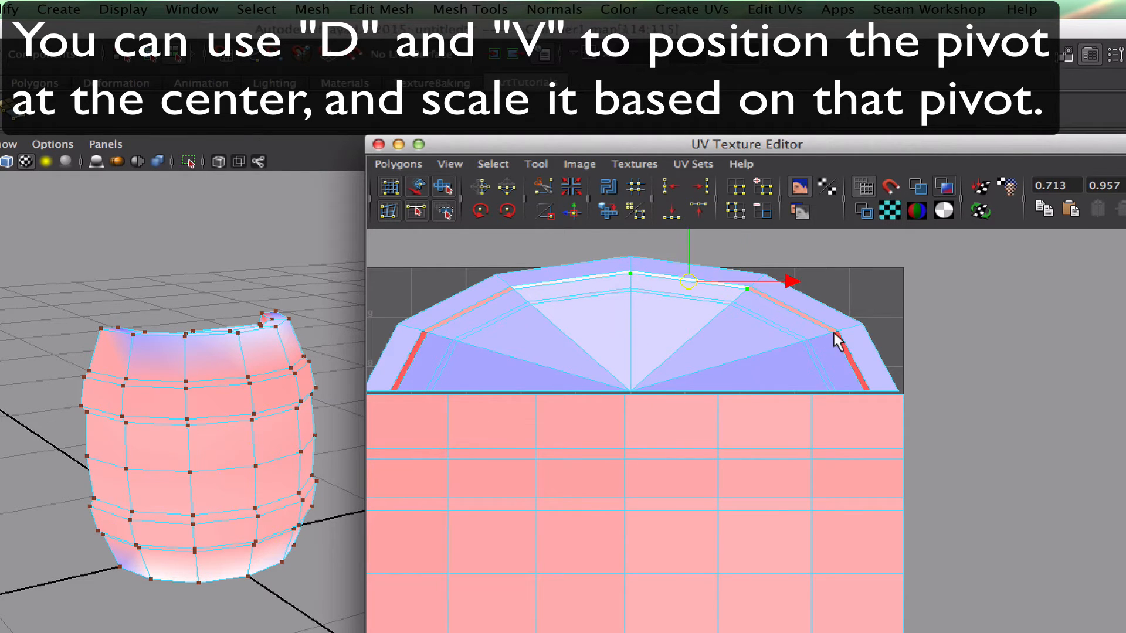
Select the UVs of the cap's next ring outward and scale it inward around a pivot snapped to the cap's center
left_click(517, 288, "shift")
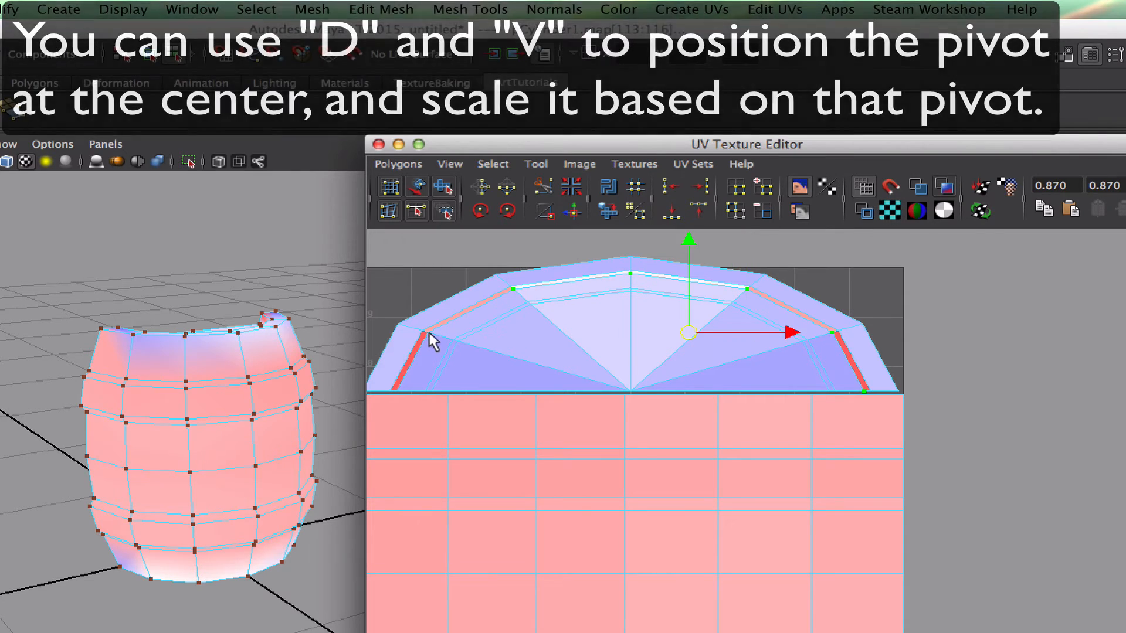
left_click(427, 333, "shift")
left_click(396, 390, "shift")
key("d")
key("v")
left_click_drag(628, 336, 619, 391)
key("r")
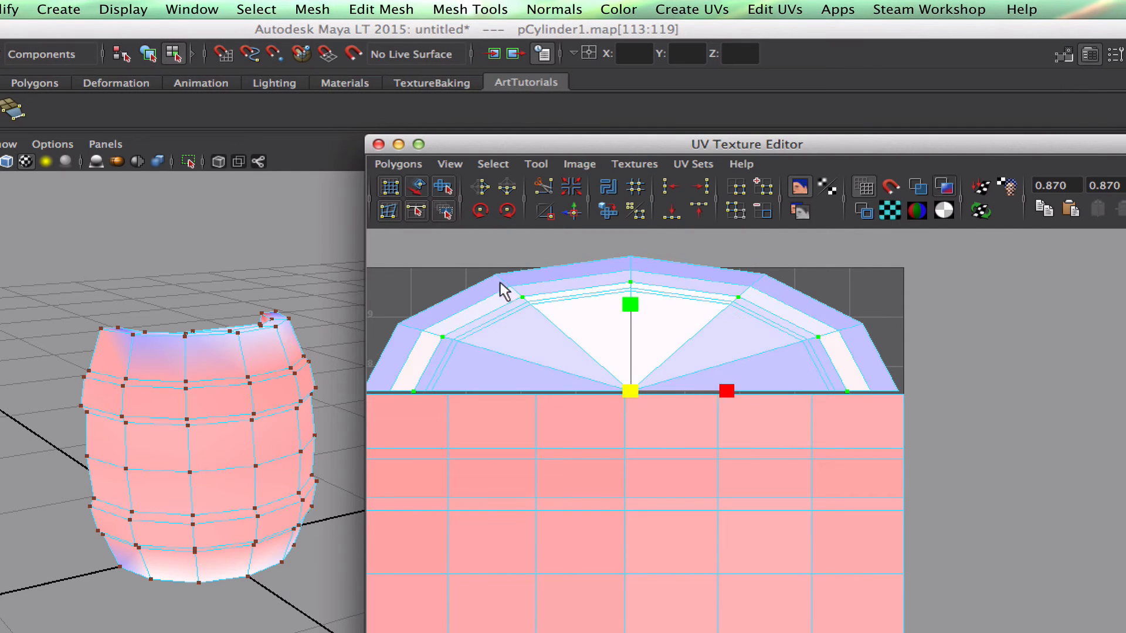
Adjust the scale and position of the UV shells so the cap and side fit inside the 0 to 1 square
left_click(493, 261)
scroll(720, 323, "down", 5)
left_click_drag(893, 338, 537, 622)
key("w")
left_click_drag(691, 397, 694, 403)
key("r")
key("w")
Check the barrel's rim from above and adjust the UVs of the cap's inner rings to reduce the remaining distortion
right_click_drag(213, 407, 258, 384)
left_click_drag(283, 279, 437, 419, "alt")
right_click_drag(585, 418, 587, 381)
left_click(617, 400)
scroll(651, 397, "up", 4)
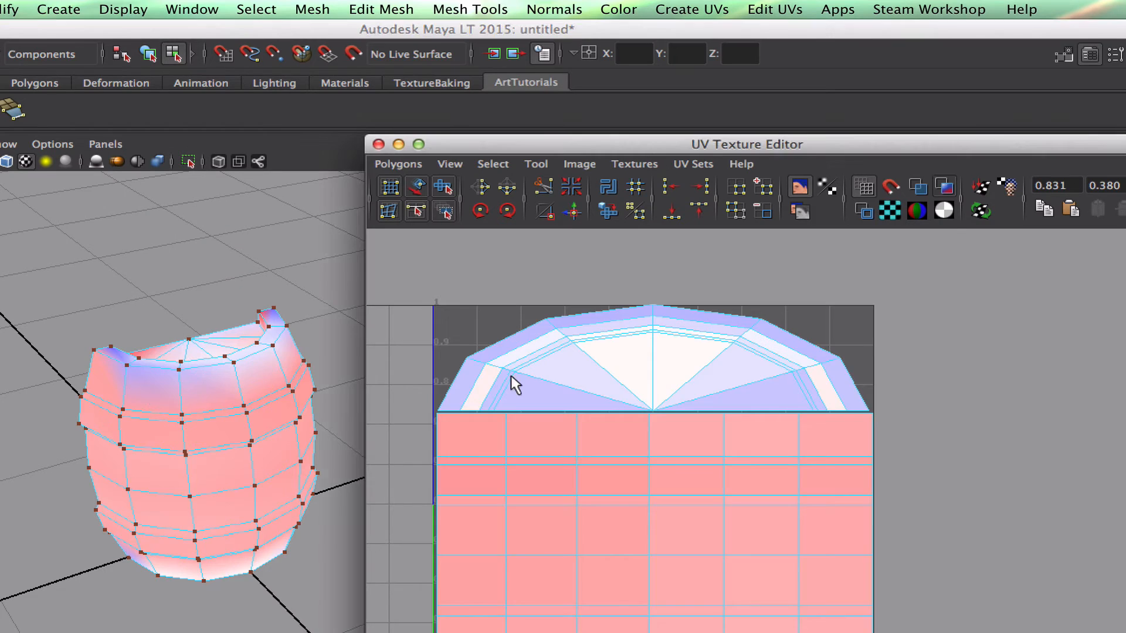
left_click(412, 332)
left_click(495, 291, "shift")
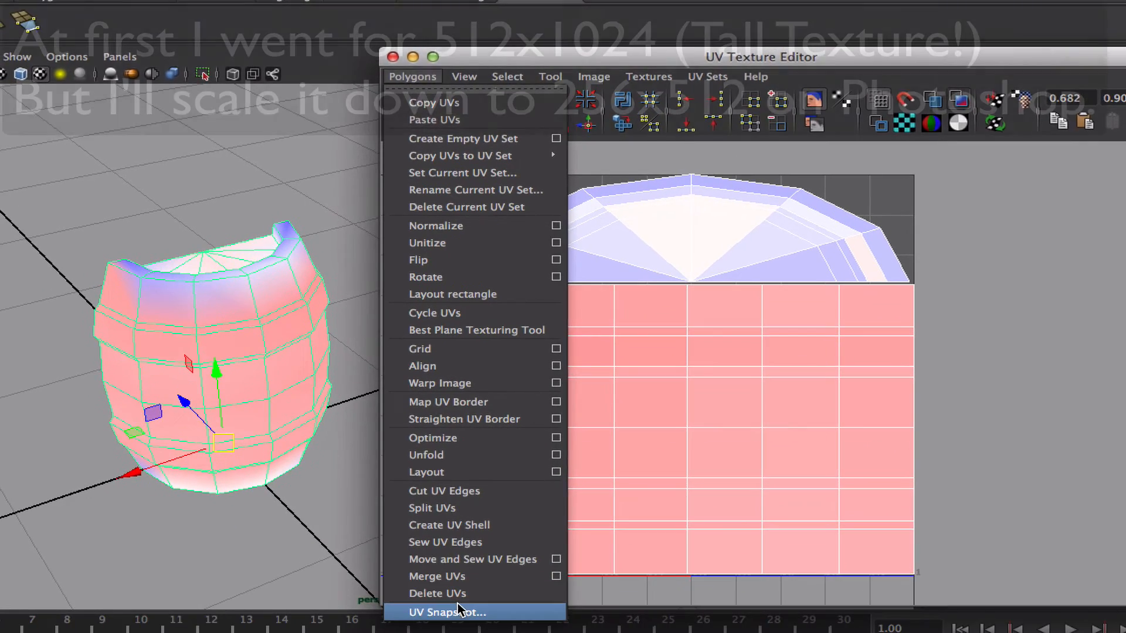
Export a 512 x 1024 PNG UV snapshot of the barrel with the file name outUVBARREL
left_click(465, 607)
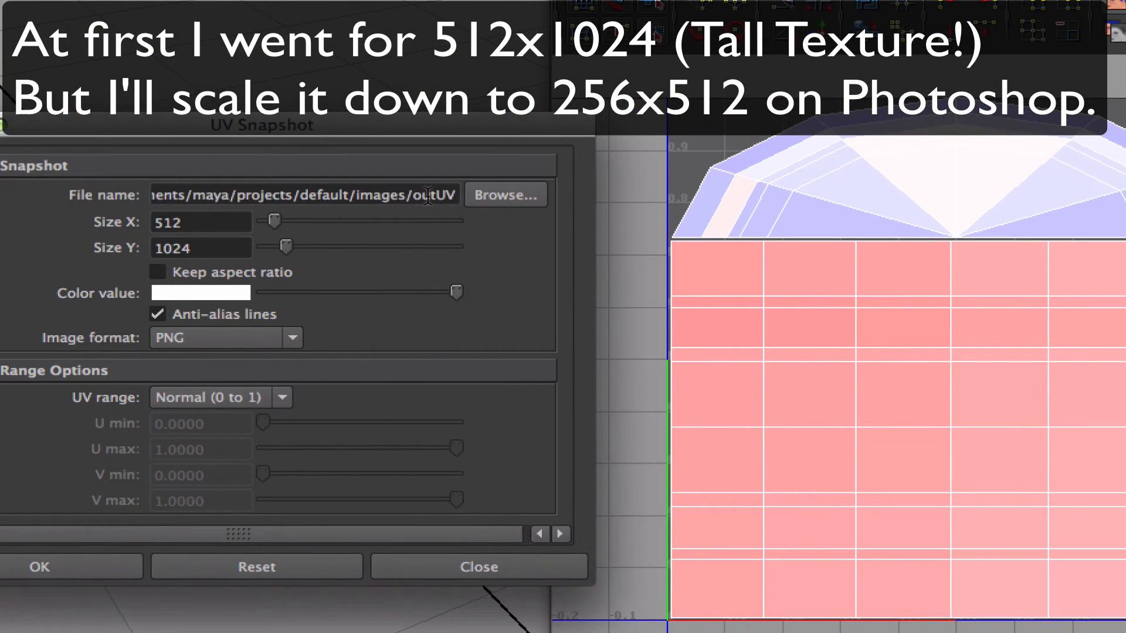
type("BARREL")
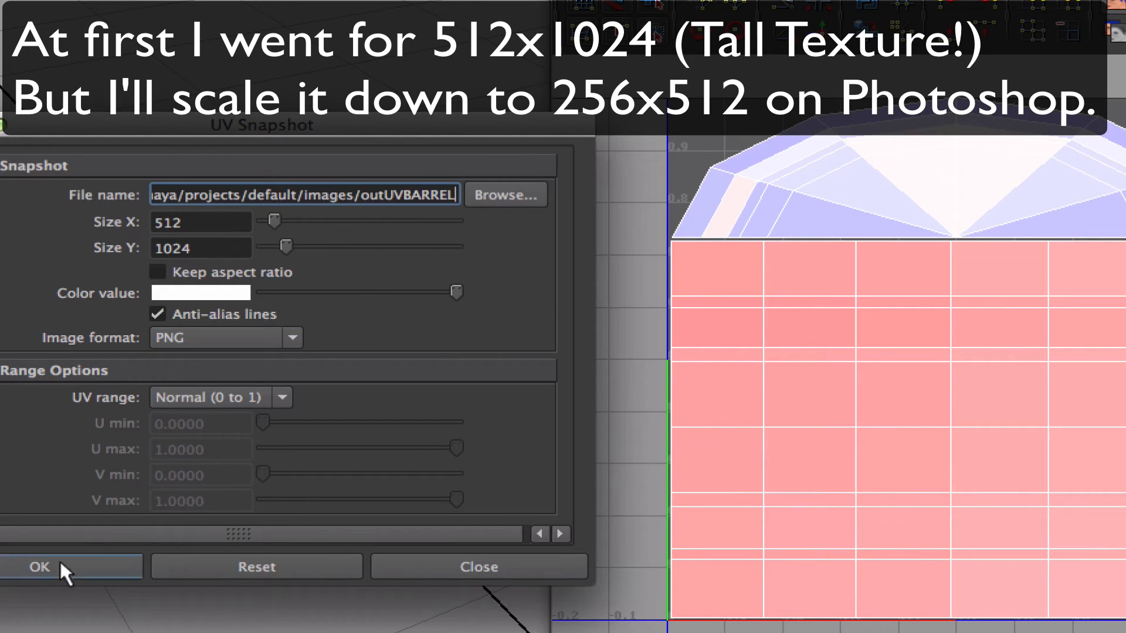
left_click(42, 568)
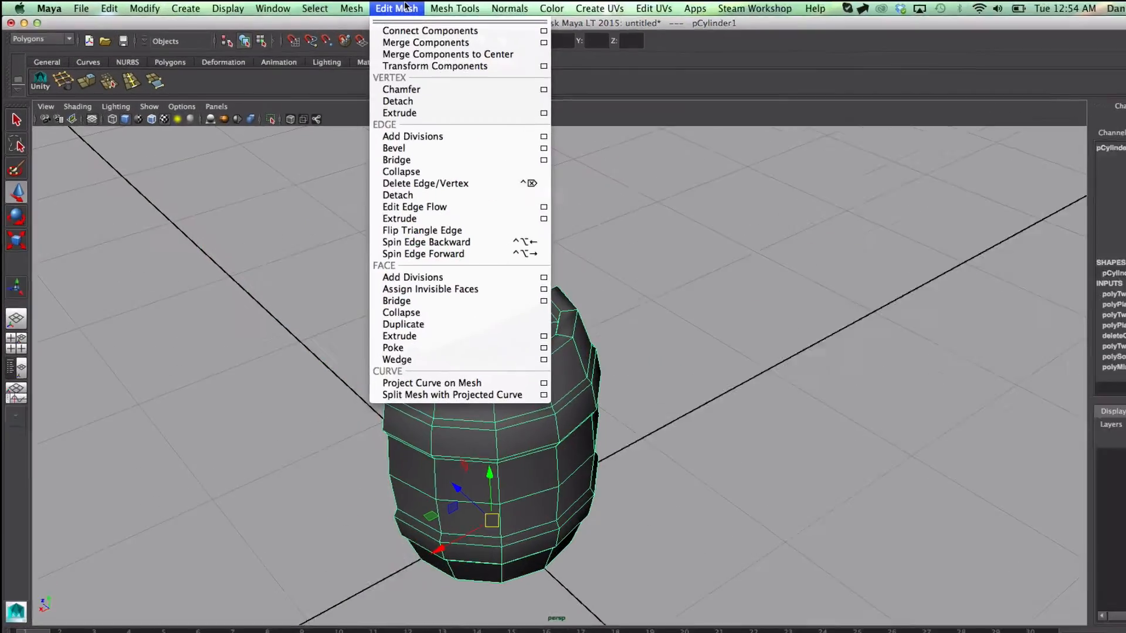
Mirror the half barrel in the +Z direction, merging it with the original by merging vertices
mouse_move(403, 10)
left_click(757, 310)
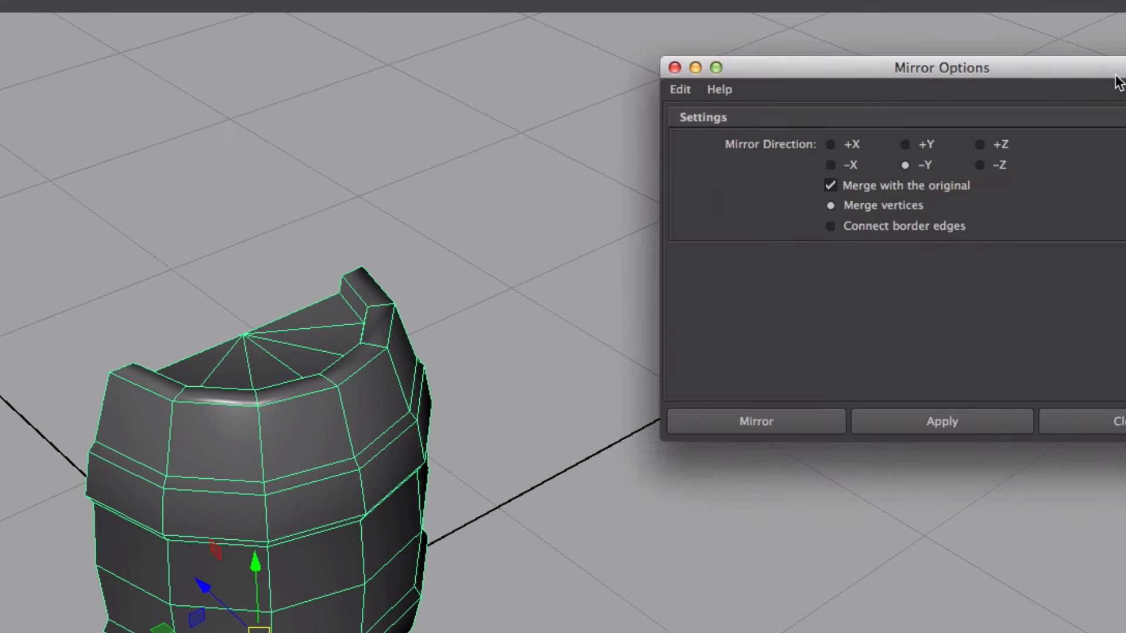
left_click_drag(1115, 75, 916, 170)
left_click(785, 262)
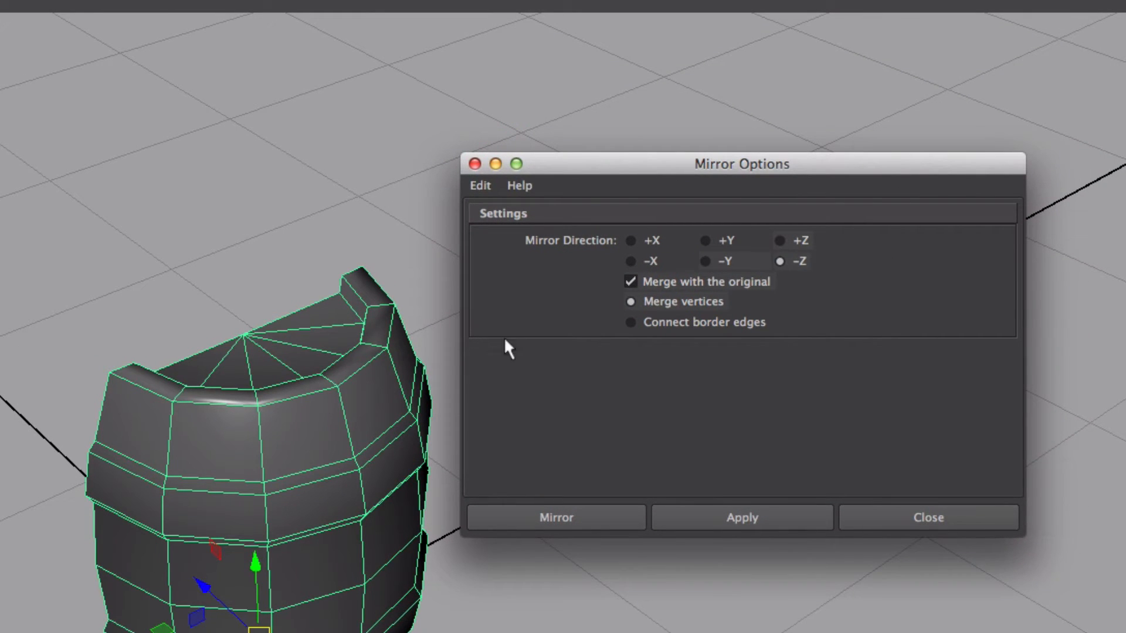
left_click_drag(454, 364, 539, 363, "alt")
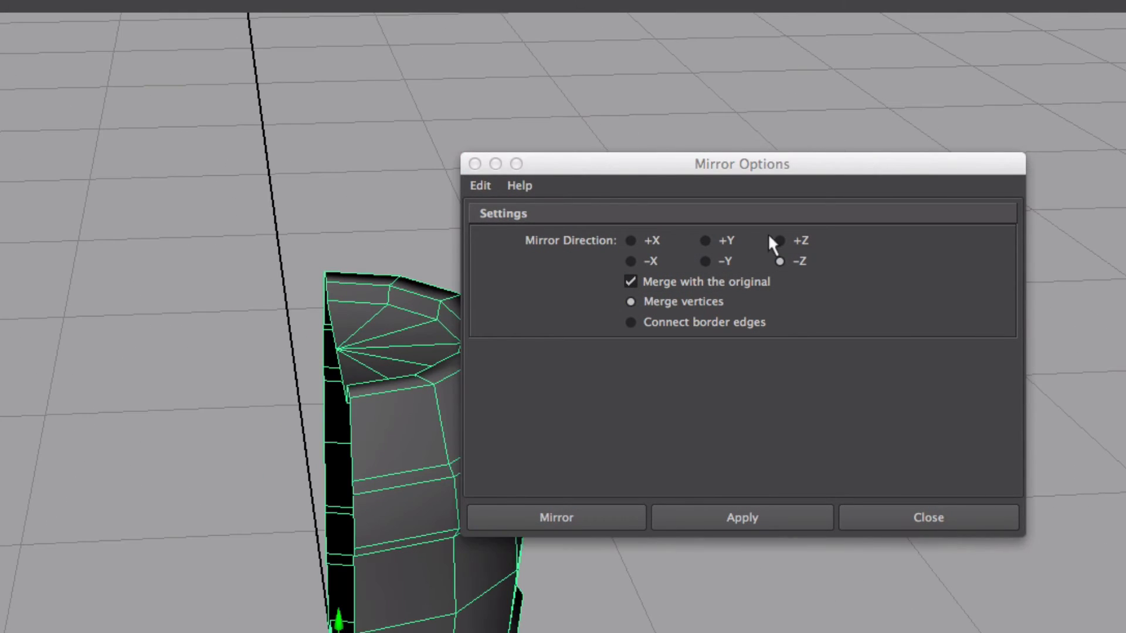
left_click(779, 240)
left_click_drag(294, 326, 261, 327, "alt")
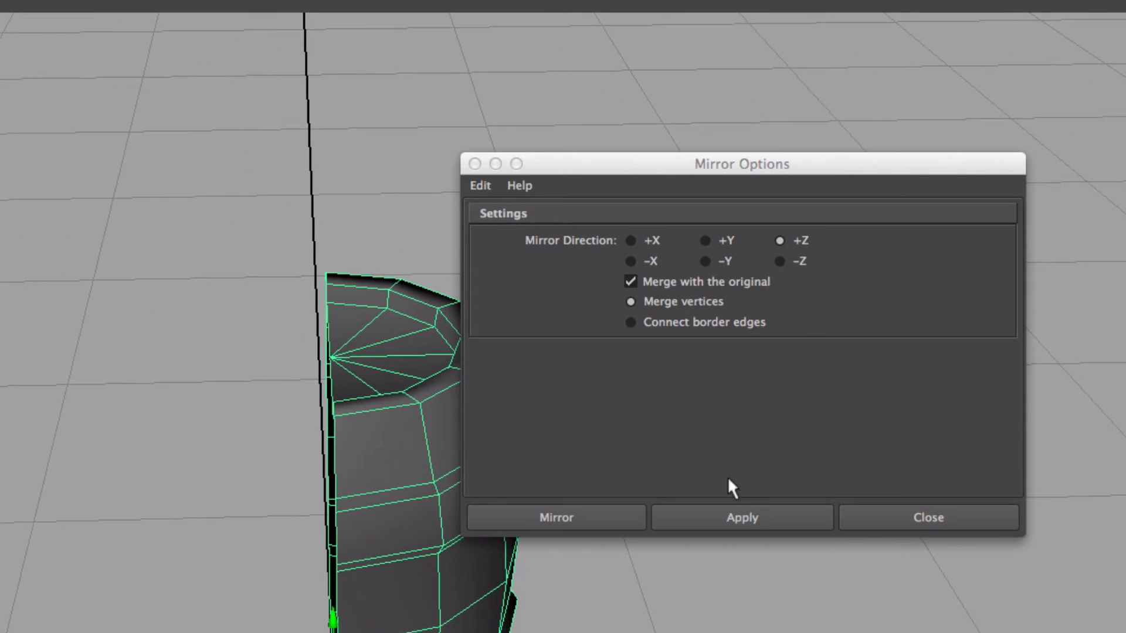
left_click(738, 511)
left_click_drag(633, 617, 527, 627, "alt")
left_click(481, 572)
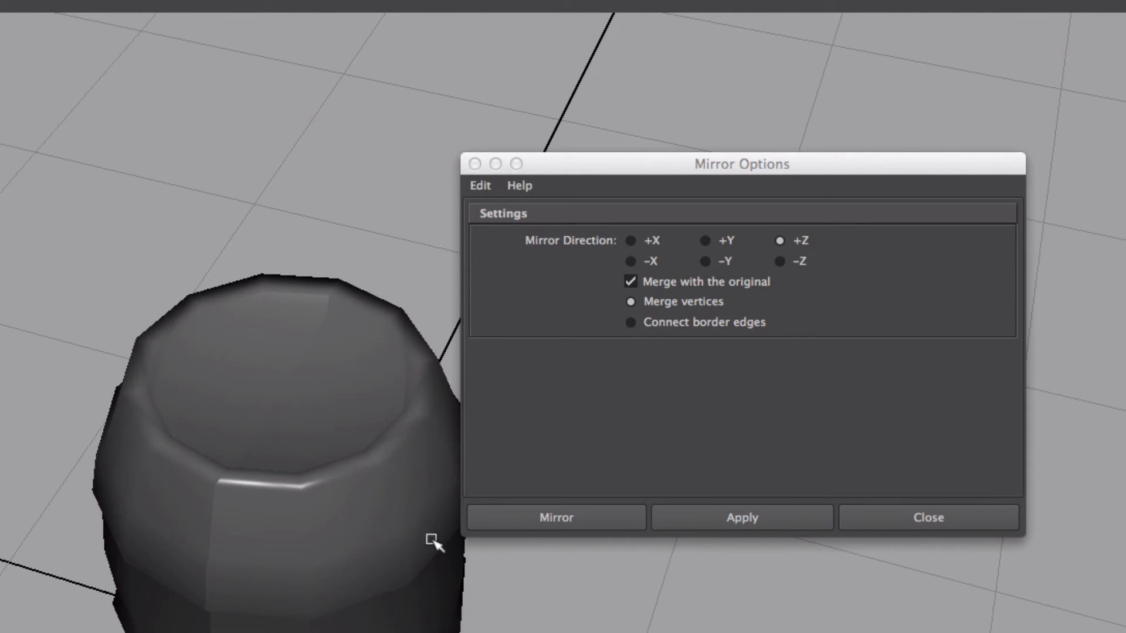
Select the full barrel and soften its edges to smooth out the hard seam along the middle
right_click_drag(381, 498, 428, 452)
left_click(397, 467)
left_click_drag(381, 475, 258, 466, "alt")
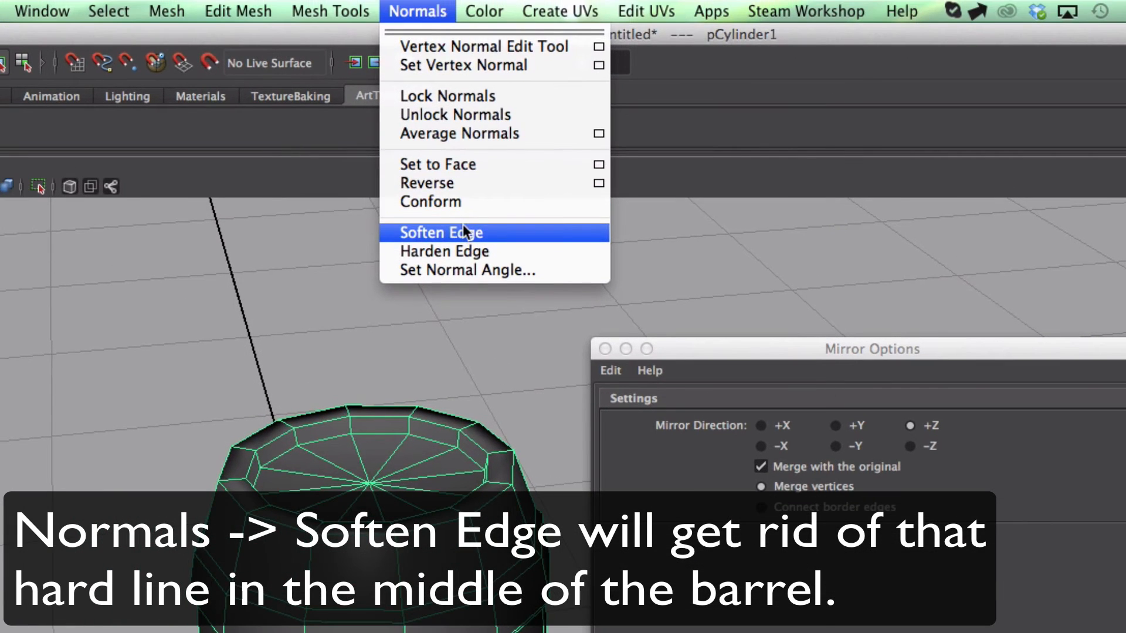
left_click(339, 47)
Select the horizontal edge loops around the barrel's bands, bottom edge and top rim, and harden them
left_click_drag(516, 445, 469, 522, "alt")
left_click(465, 523)
right_click(464, 524)
left_click(466, 478)
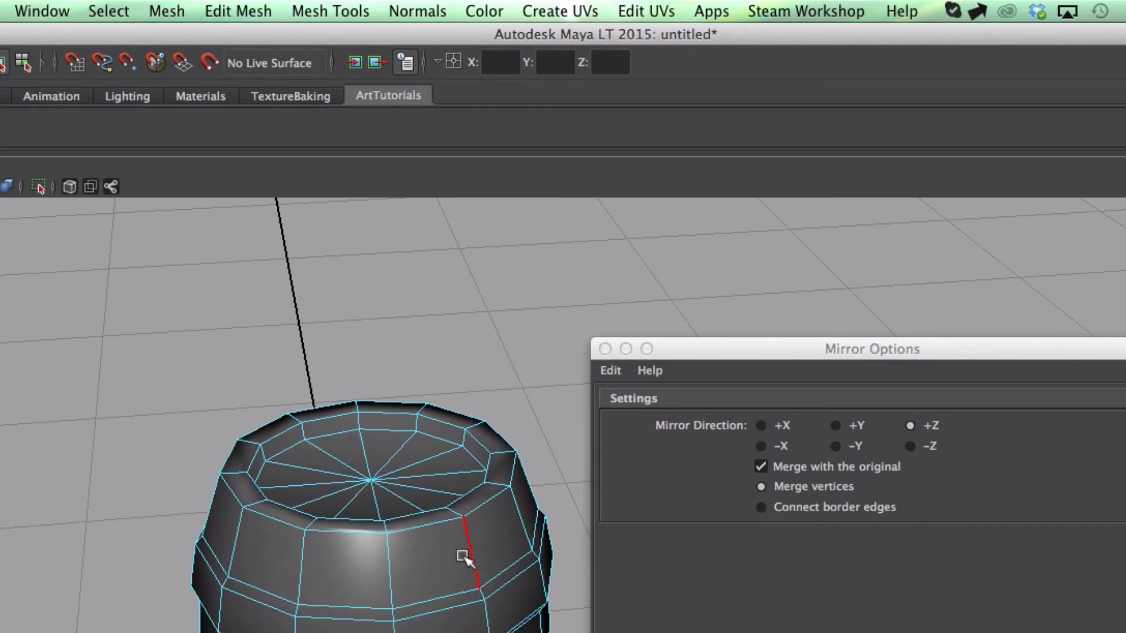
double_click(447, 585)
double_click(450, 374, "shift")
double_click(459, 498, "shift")
left_click_drag(460, 498, 447, 433, "alt")
double_click(444, 542, "shift")
double_click(446, 594, "shift")
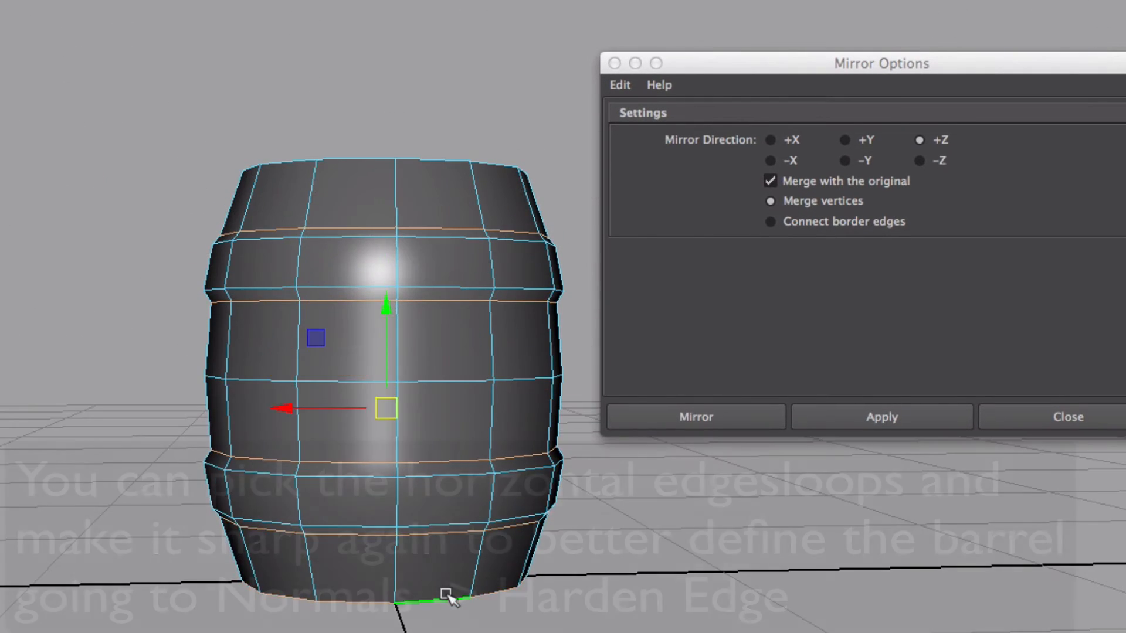
left_click_drag(446, 594, 444, 630, "alt")
double_click(443, 289, "shift")
double_click(460, 148, "shift")
left_click(444, 10)
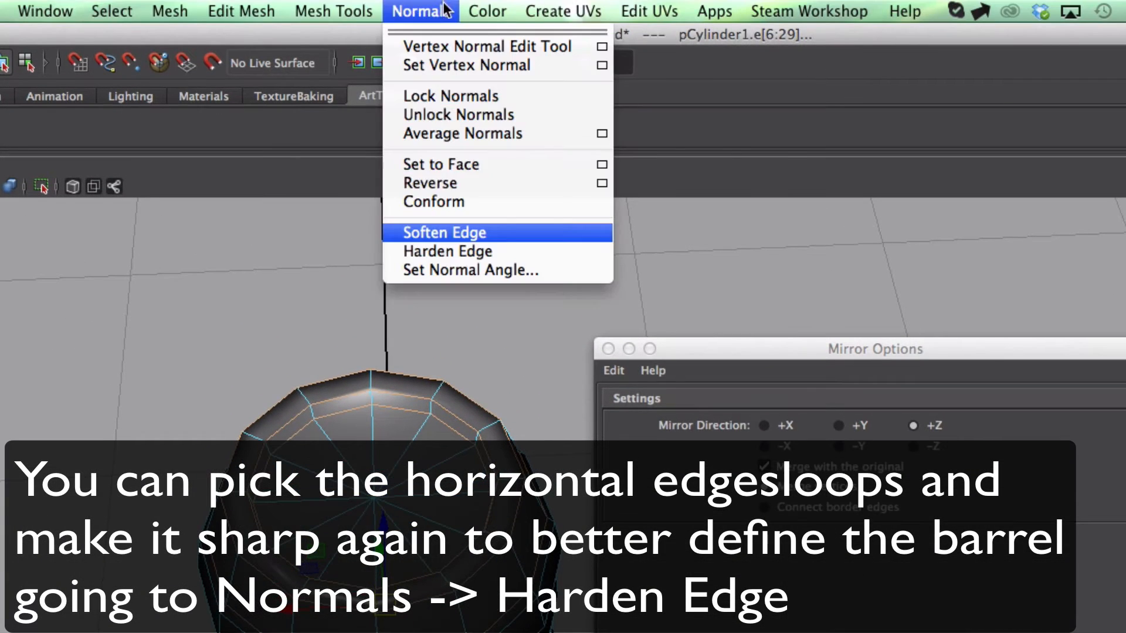
left_click(497, 252)
right_click_drag(422, 415, 515, 405)
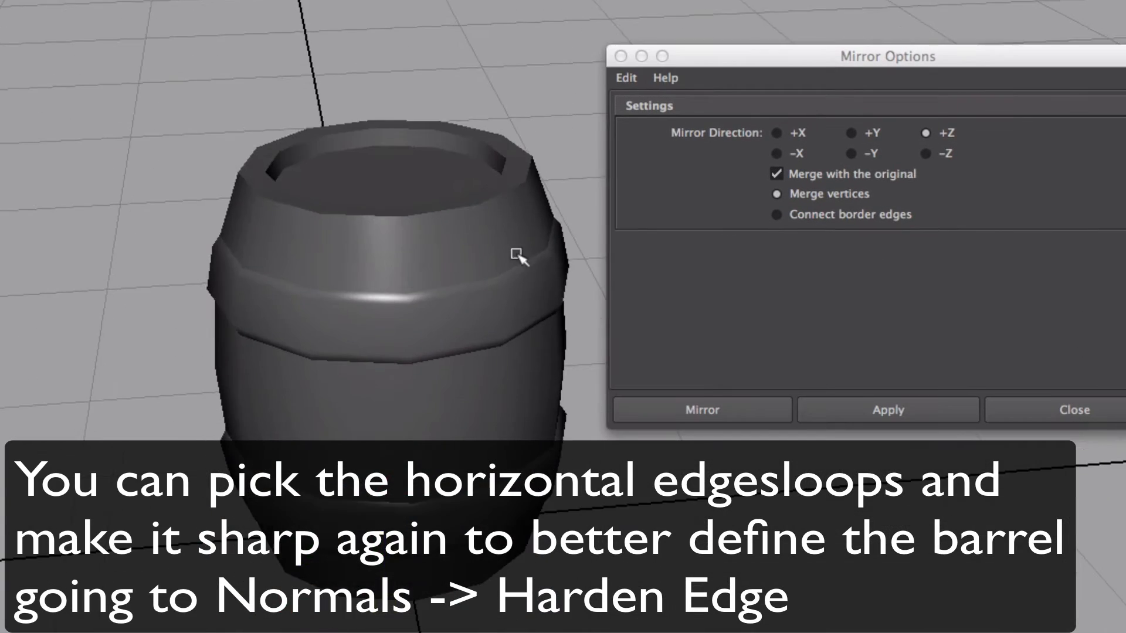
left_click_drag(516, 256, 437, 320, "alt")
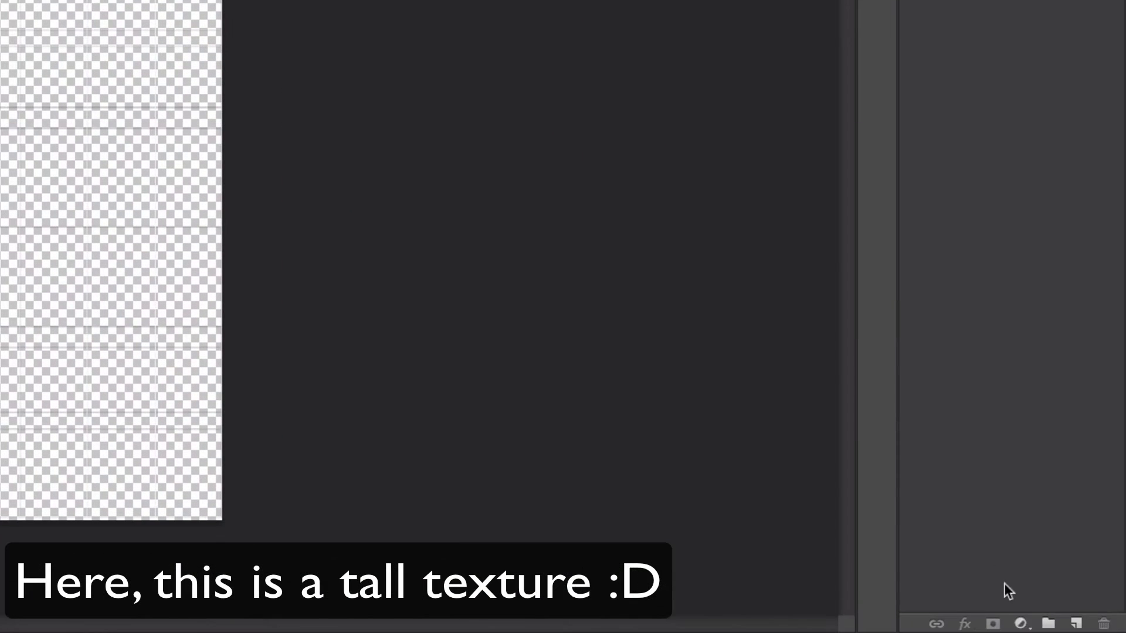
In Photoshop, add a dark brown Solid Color fill layer and place it beneath the UV snapshot layer
left_click(1020, 623)
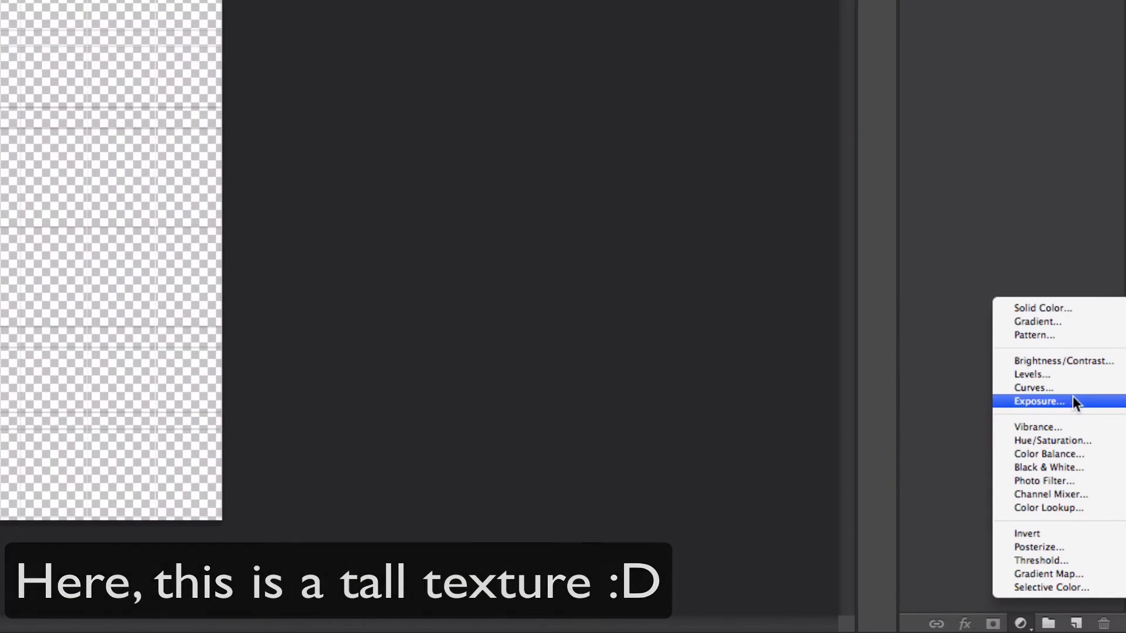
left_click(1058, 308)
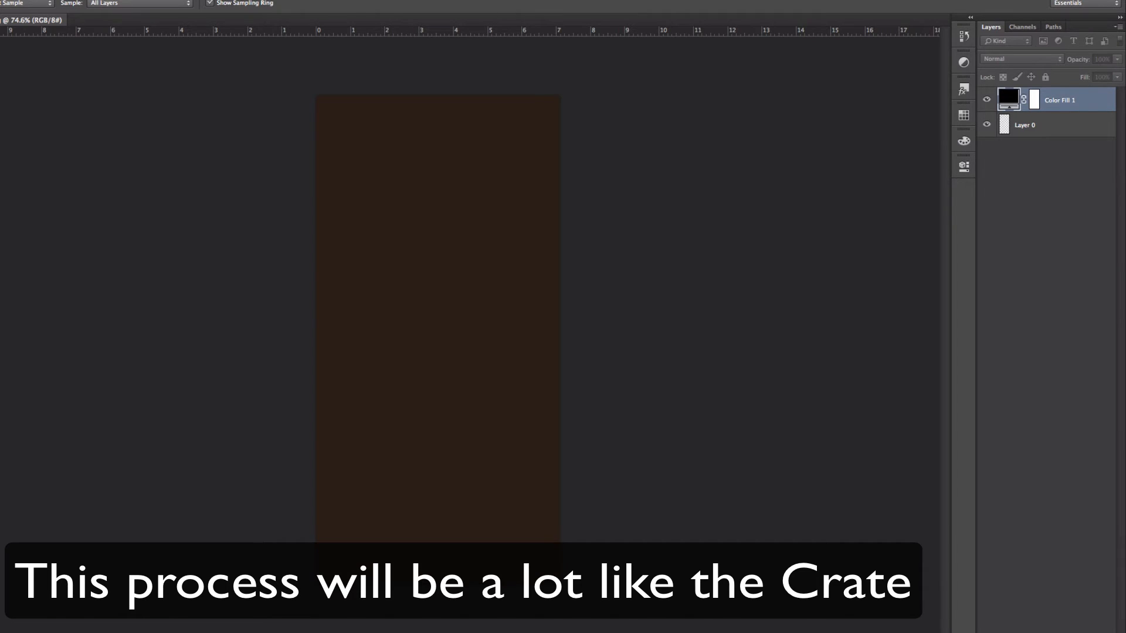
key("Return")
left_click_drag(1073, 109, 1072, 135)
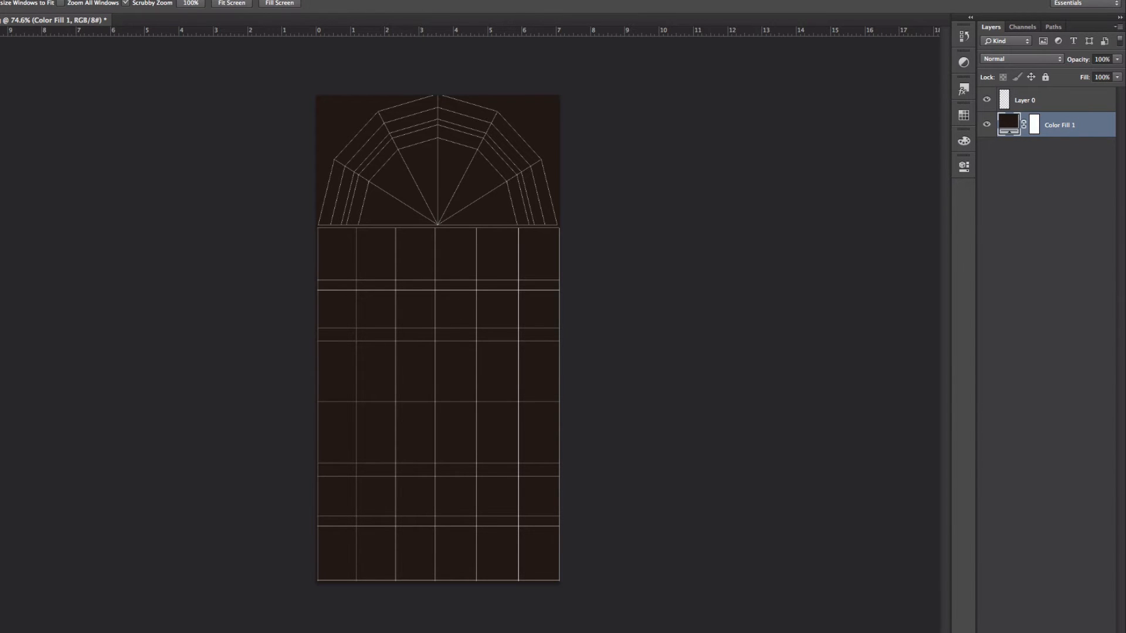
Resize the texture image to a width of 256 pixels with its proportions constrained
right_click(478, 290)
left_click(501, 312)
scroll(500, 322, "down", 2)
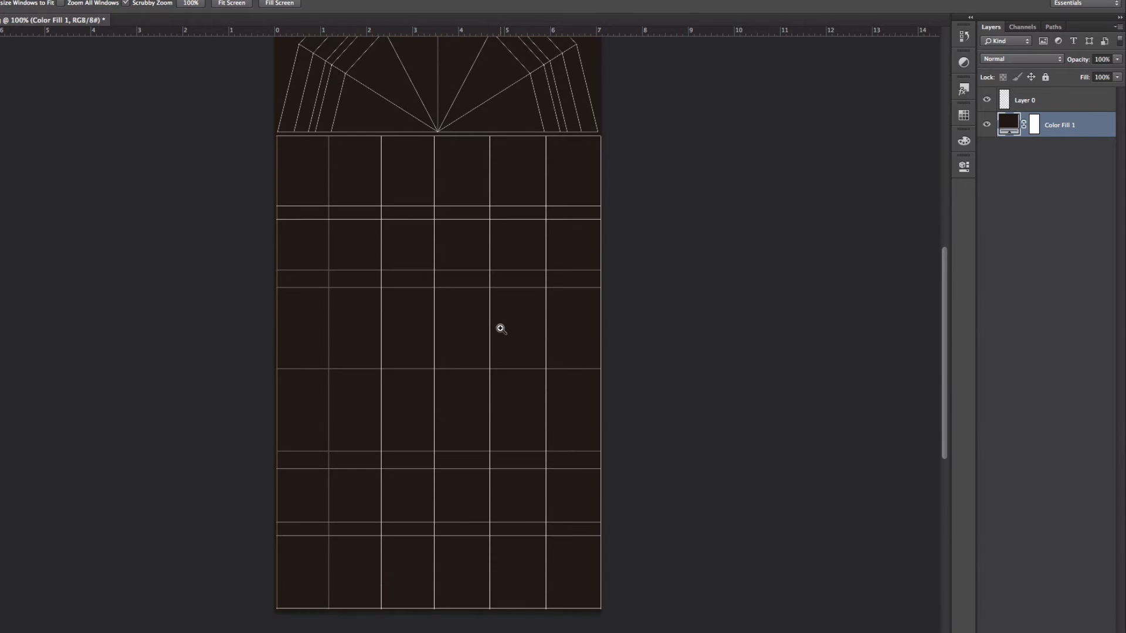
scroll(501, 328, "up", 1)
left_click(56, 0)
left_click(90, 71)
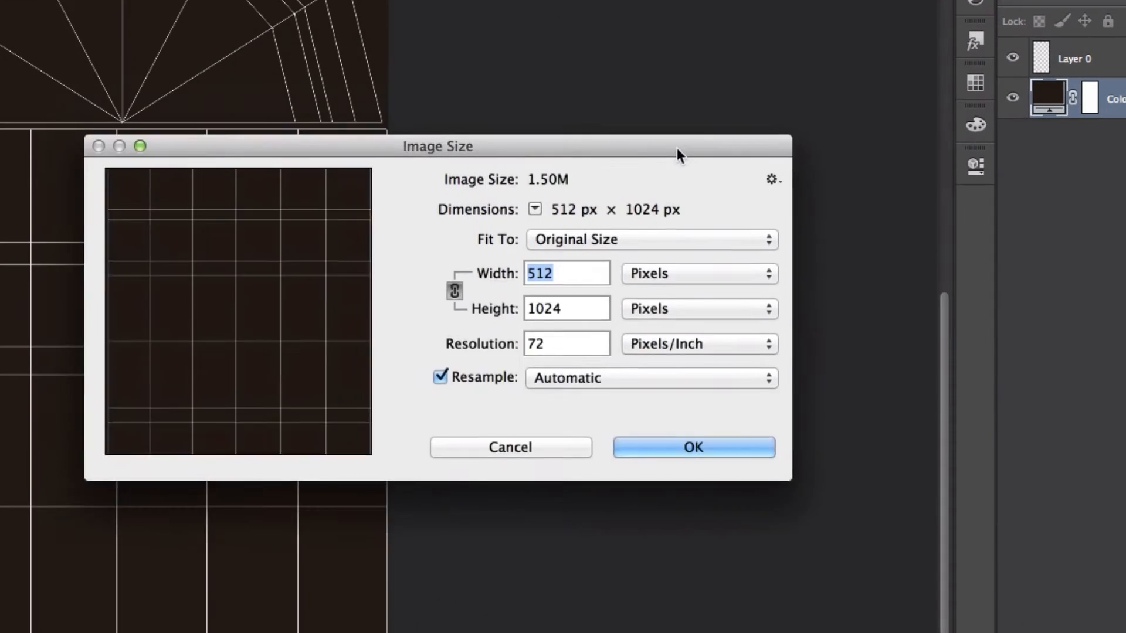
left_click_drag(678, 156, 803, 218)
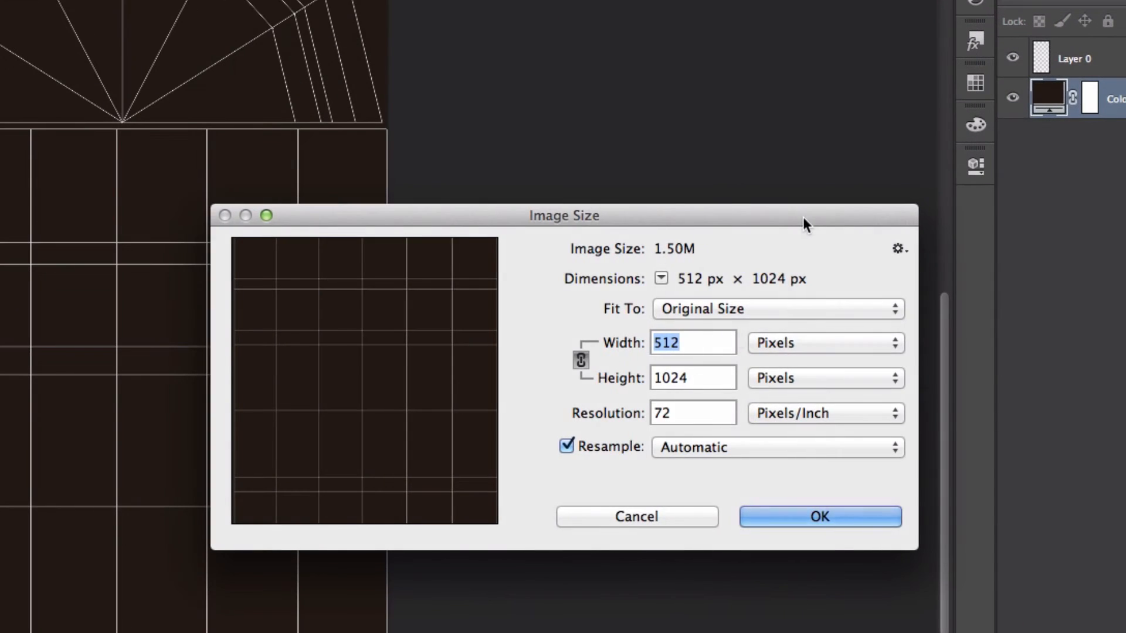
type("256")
key("Return")
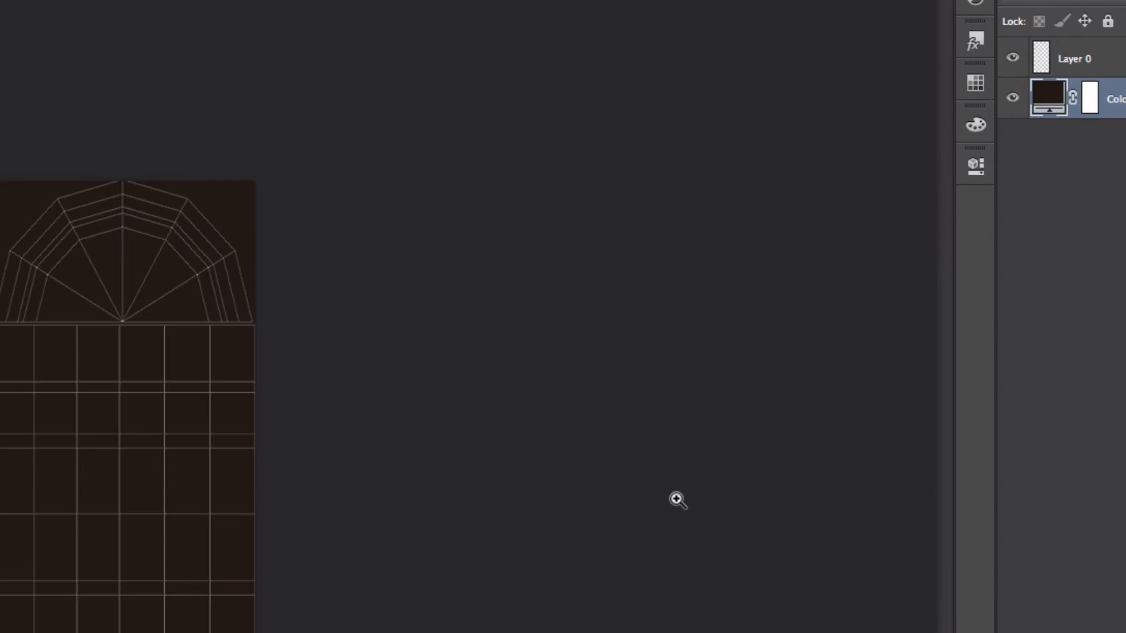
Draw a closed, wavy-edged black plank shape about 40 x 370 px over the first UV column with the Pen tool
right_click(147, 435)
left_click(177, 466)
scroll(166, 465, "up", 3)
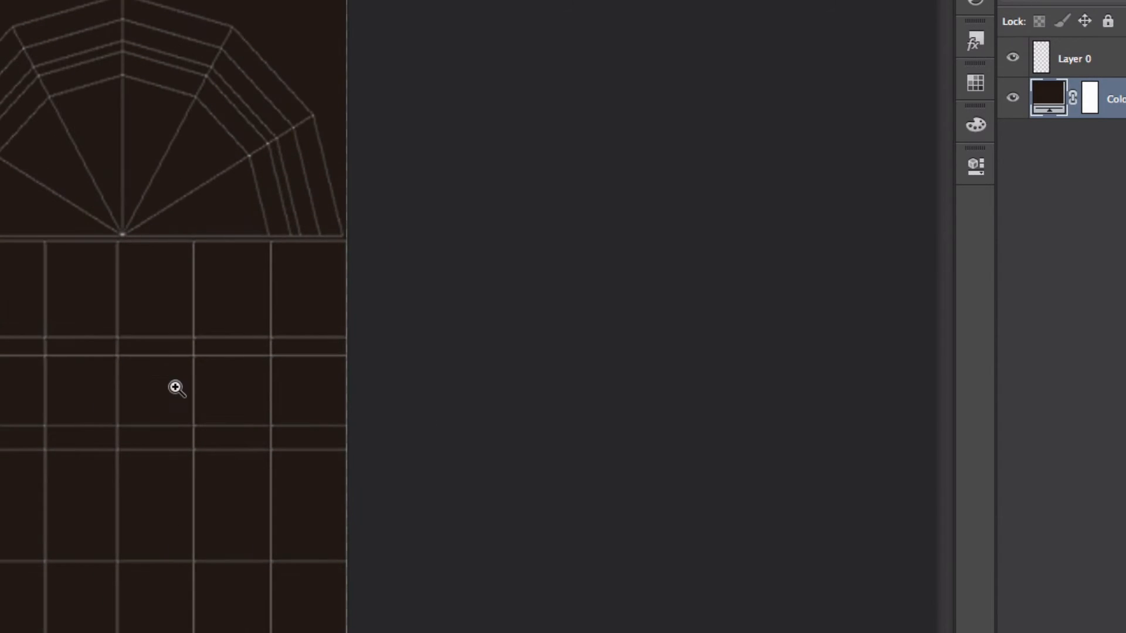
key("p")
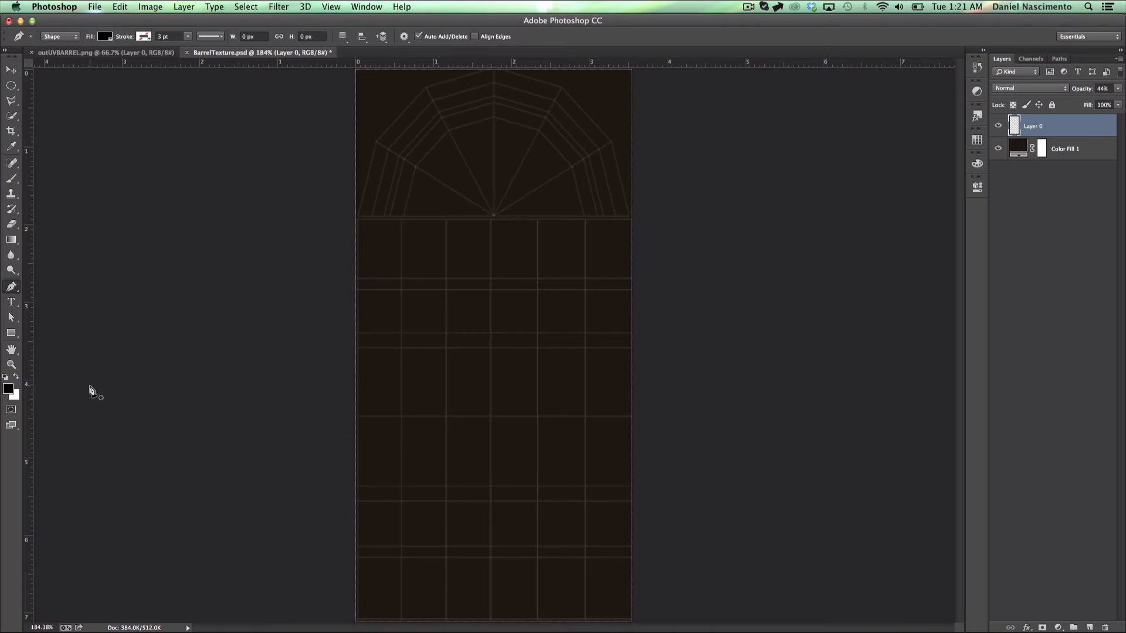
key("z")
left_click_drag(446, 487, 462, 488)
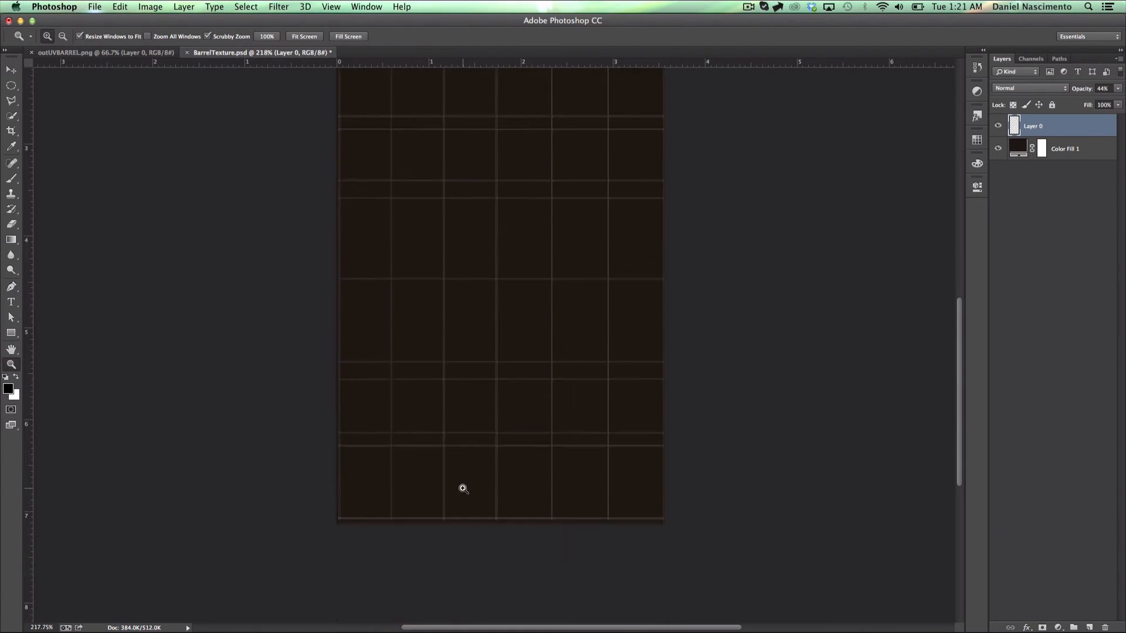
scroll(462, 487, "up", 3)
key("p")
left_click(343, 582)
left_click(359, 581)
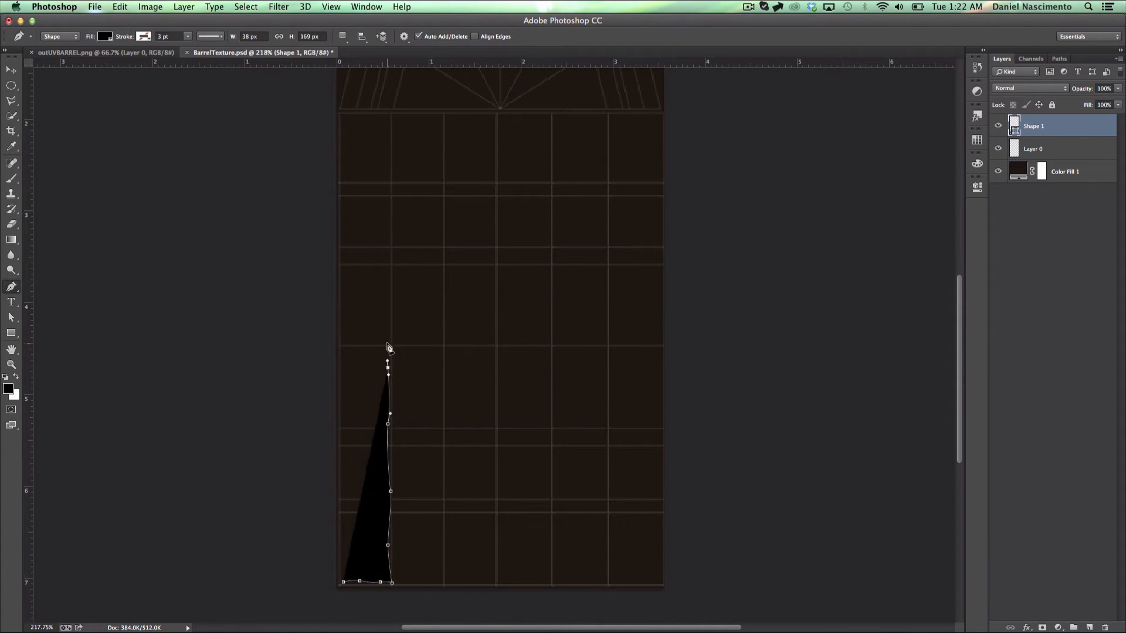
left_click(377, 112)
left_click(360, 113)
left_click(346, 113)
left_click(340, 120)
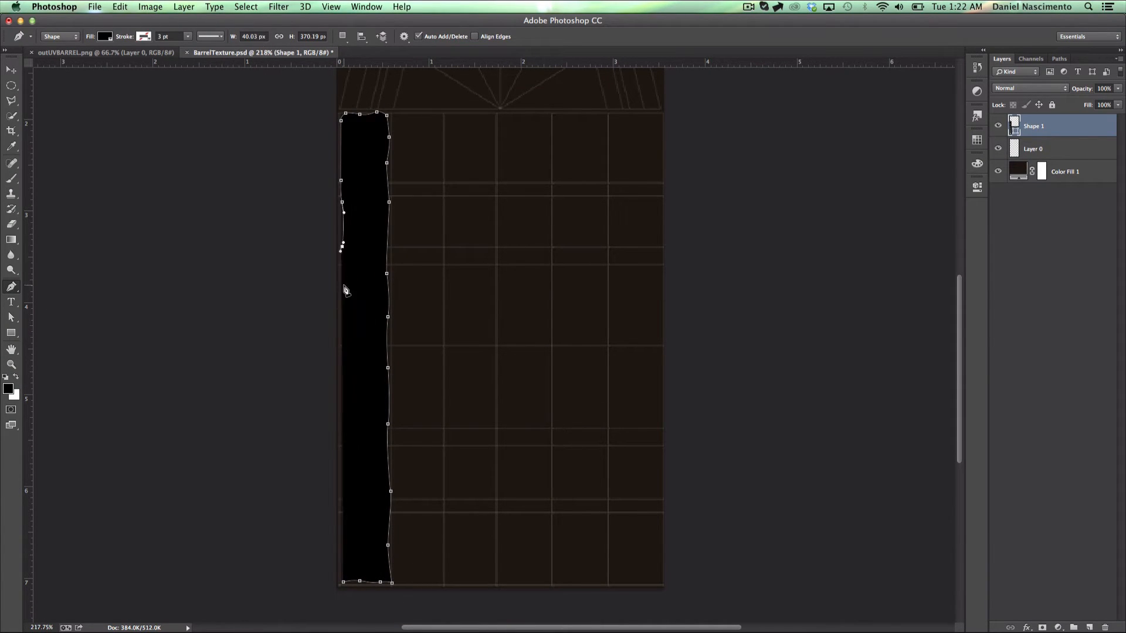
left_click(343, 582)
Duplicate the first plank, flip the copy horizontally and move it over to the third UV column
left_click_drag(11, 317, 37, 327)
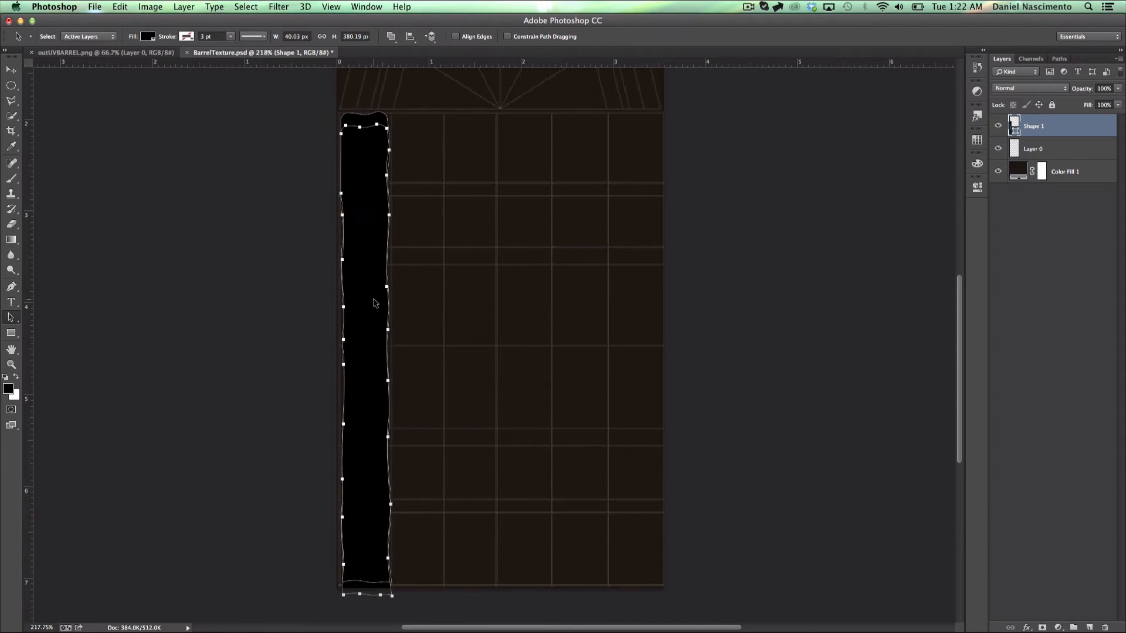
key("shift+Up")
key("shift+Right")
key("shift+Right")
key("shift+Right")
key("shift+Right")
left_click(120, 7)
left_click(293, 341)
key("shift+Right")
key("shift+Right")
left_click_drag(336, 415, 450, 401)
key("Delete")
key("alt+super+z")
key("alt+super+z")
key("alt+super+z")
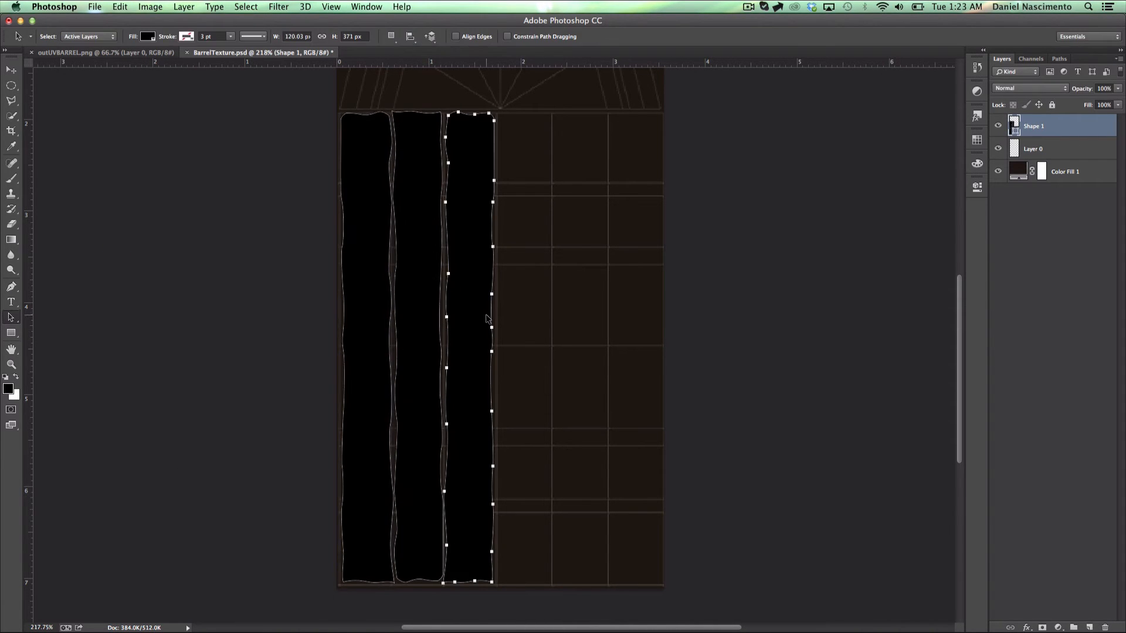
Duplicate all three planks and move the copies across to cover the remaining three UV columns
left_click(418, 341, "shift")
left_click(359, 341, "shift")
left_click_drag(360, 342, 414, 343, "alt")
key("shift+Right")
key("shift+Right")
key("shift+Right")
key("shift+Right")
key("shift+Right")
key("shift+Right")
key("shift+Right")
key("shift+Right")
Nudge the sixth plank outward so it lines up with the last UV column
left_click(633, 332)
key("Right")
key("Right")
key("Right")
key("Right")
key("Right")
key("Right")
key("Right")
key("Right")
key("Right")
key("Right")
Nudge the fifth plank toward the sixth so it sits in its own UV column
left_click(582, 352)
key("Right")
key("Right")
key("Right")
key("Right")
key("Right")
key("Right")
key("Right")
key("Right")
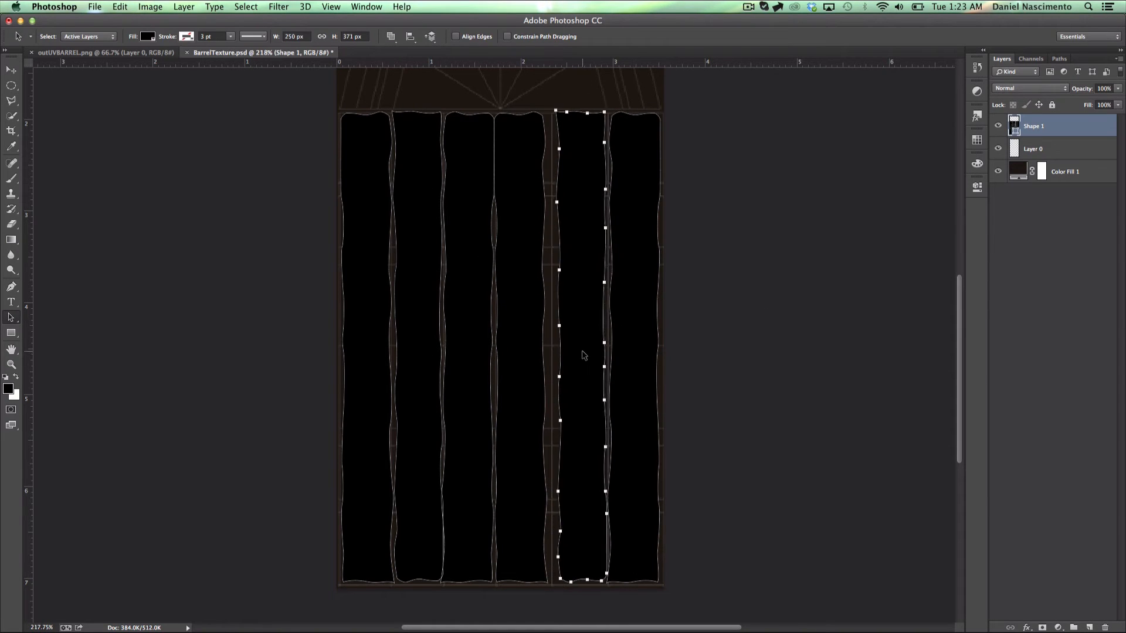
Adjust the widths of the inner planks with Free Transform so they fill their UV columns
key("super+t")
key("Return")
left_click_drag(557, 346, 496, 348)
left_click(473, 348)
key("super+t")
key("Return")
Reshape the anchor points along the fourth and fifth planks' edges for uneven gaps, and hide the UV layer
left_click(539, 370)
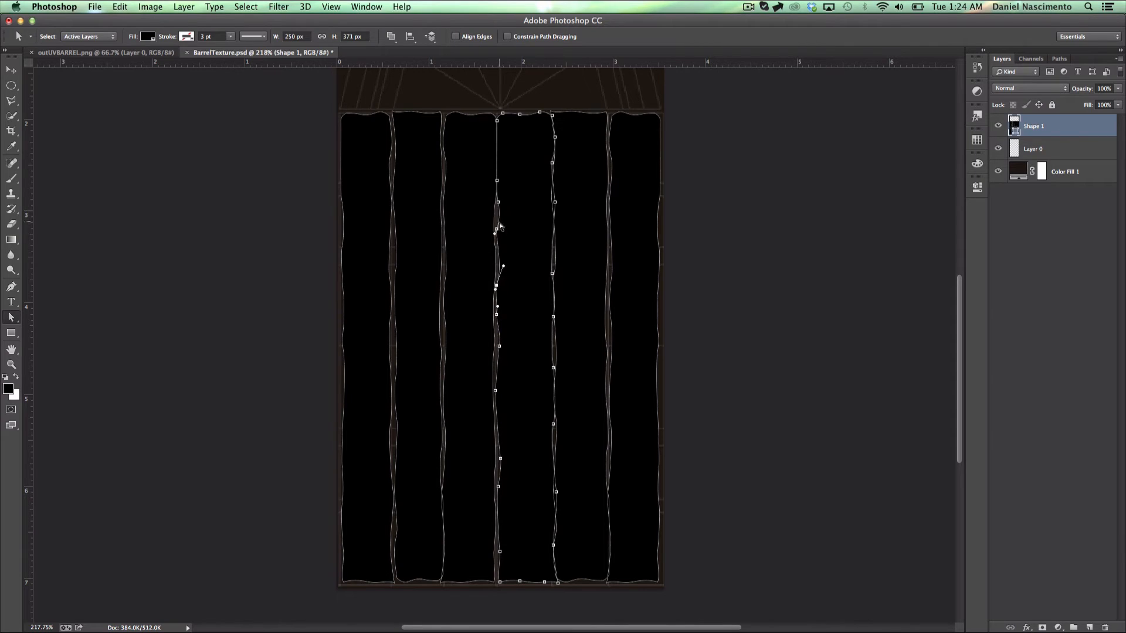
left_click(695, 391)
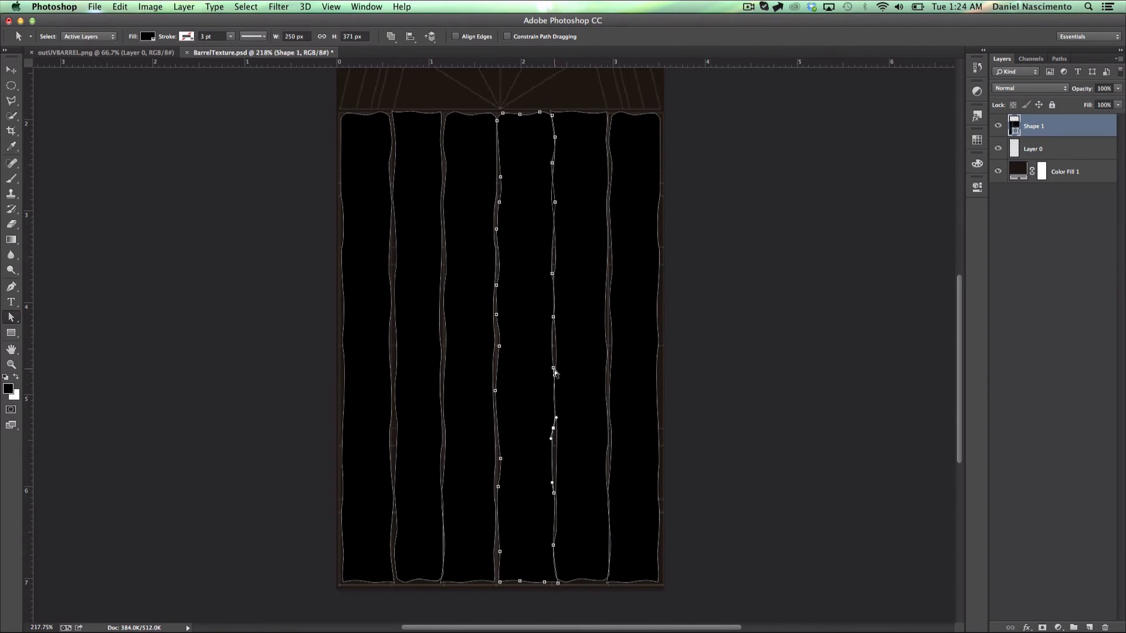
left_click(567, 580)
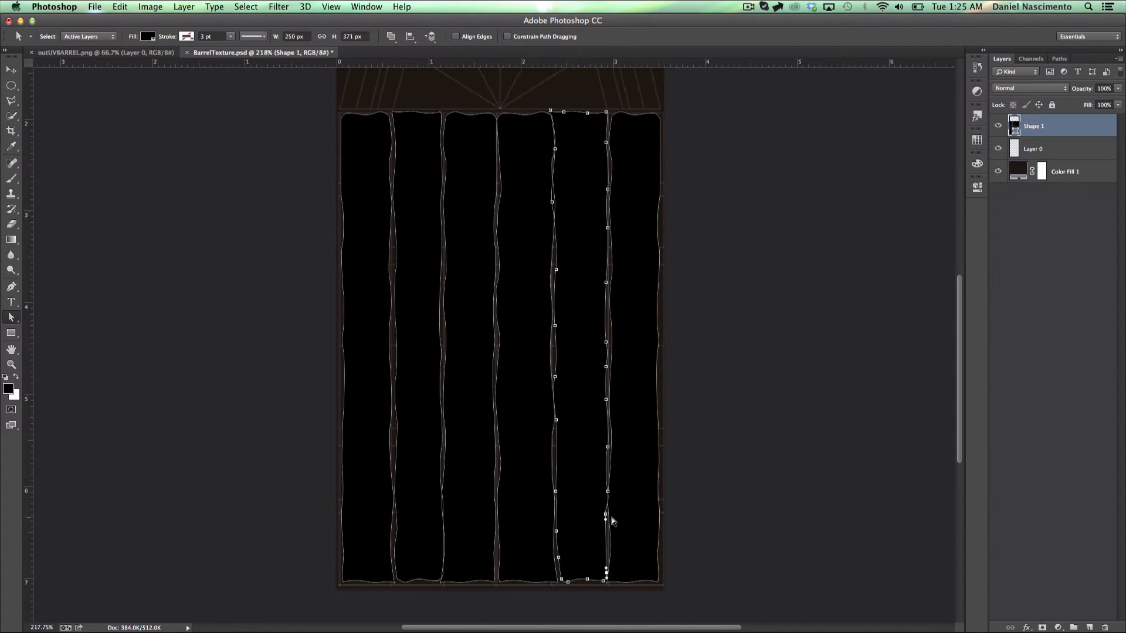
left_click(1052, 282)
left_click(997, 148)
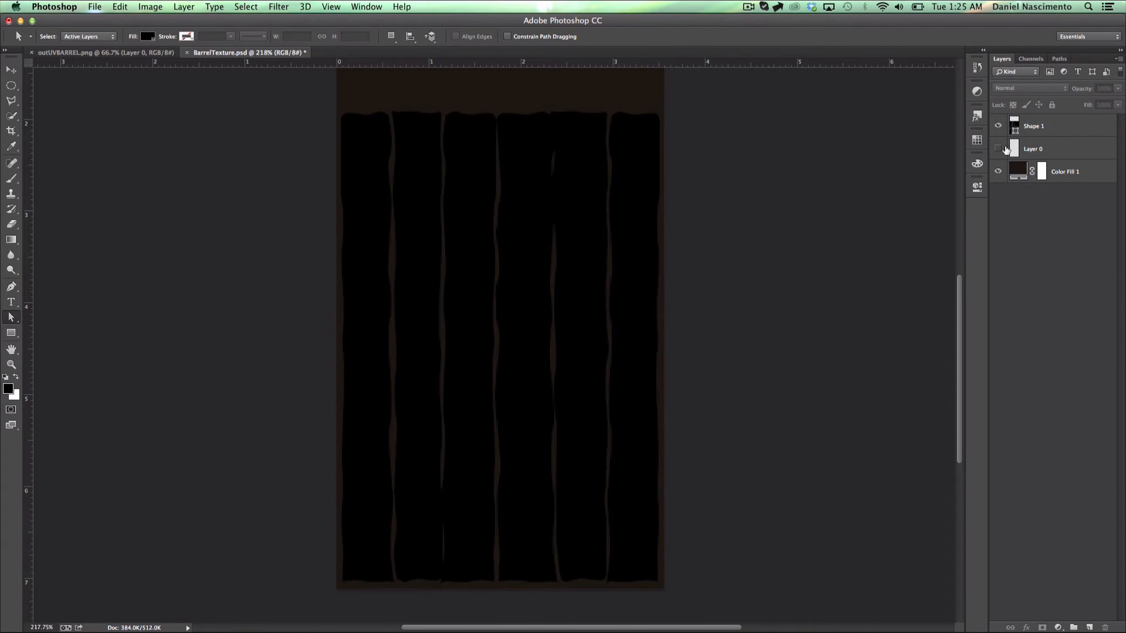
scroll(586, 247, "up", 2)
Recolor the plank shapes dark brown (#281e13) and rename the snapshot layer UV, placed above the planks
left_click(1035, 127)
left_click_drag(551, 241, 562, 243)
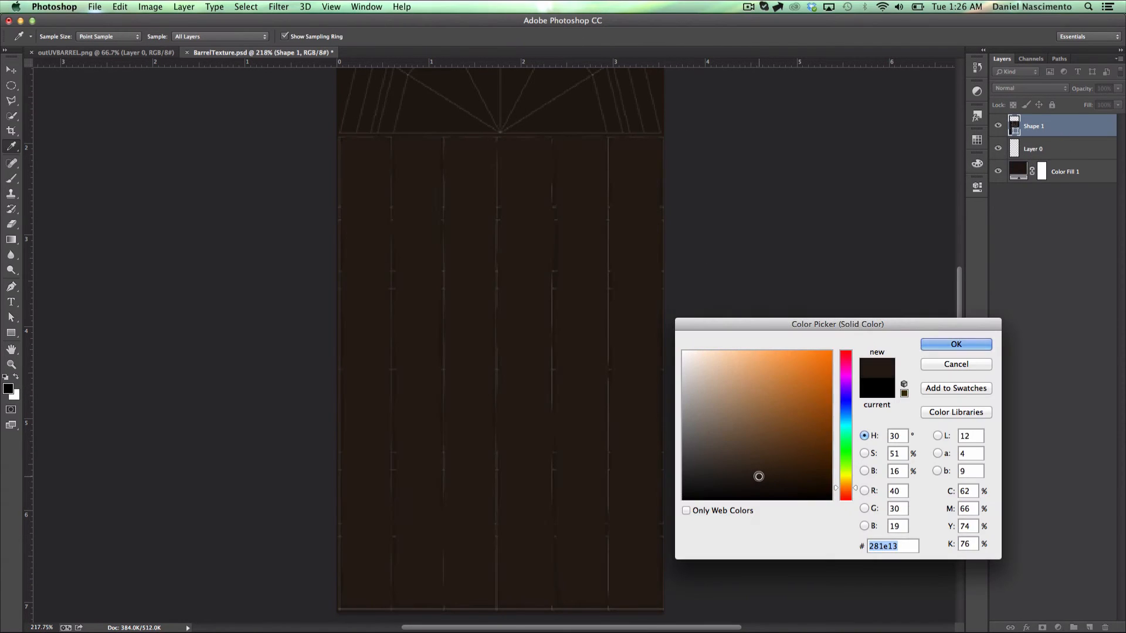
double_click(1035, 125)
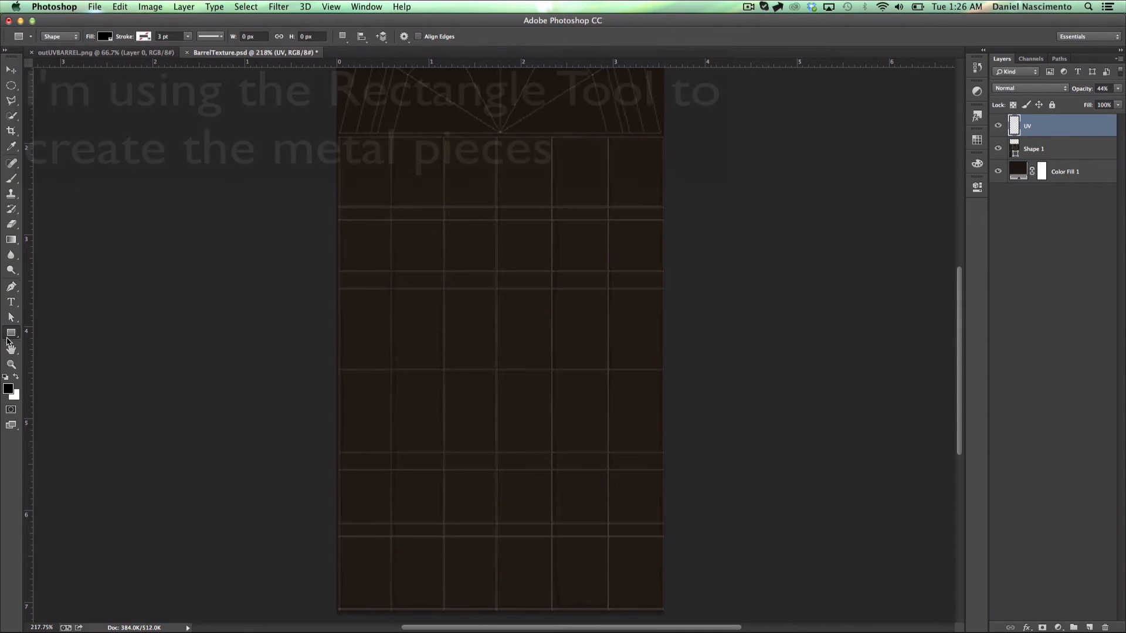
Draw two full-width rectangles over the lower and upper metal band rows, the lower one about 269 x 66 px
left_click_drag(331, 452, 674, 535)
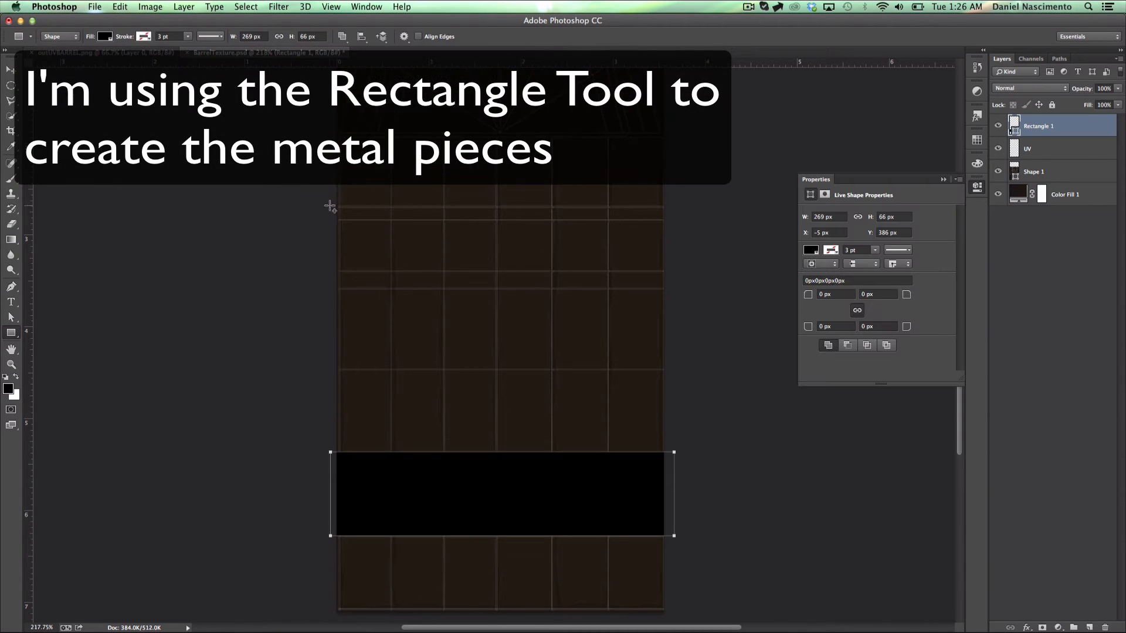
left_click_drag(329, 208, 668, 288)
key("a")
key("u")
Recolor the metal band rectangles dark grey and move their layer below the UV layer
double_click(1015, 126)
left_click_drag(686, 486, 674, 480)
left_click(955, 344)
left_click_drag(1078, 121, 1077, 160)
Draw narrower full-width rectangles inside the upper and lower metal bands, between their inner UV lines
mouse_move(321, 219)
left_mouse_down()
mouse_move(573, 246)
mouse_move(676, 271)
left_mouse_up()
left_click_drag(330, 470, 674, 523)
key("a")
Recolor the two narrower band rectangles dark grey, using #181818 for Rectangle 2, and merge their layers
double_click(1015, 149)
left_click(956, 344)
double_click(1014, 172)
left_click(501, 487)
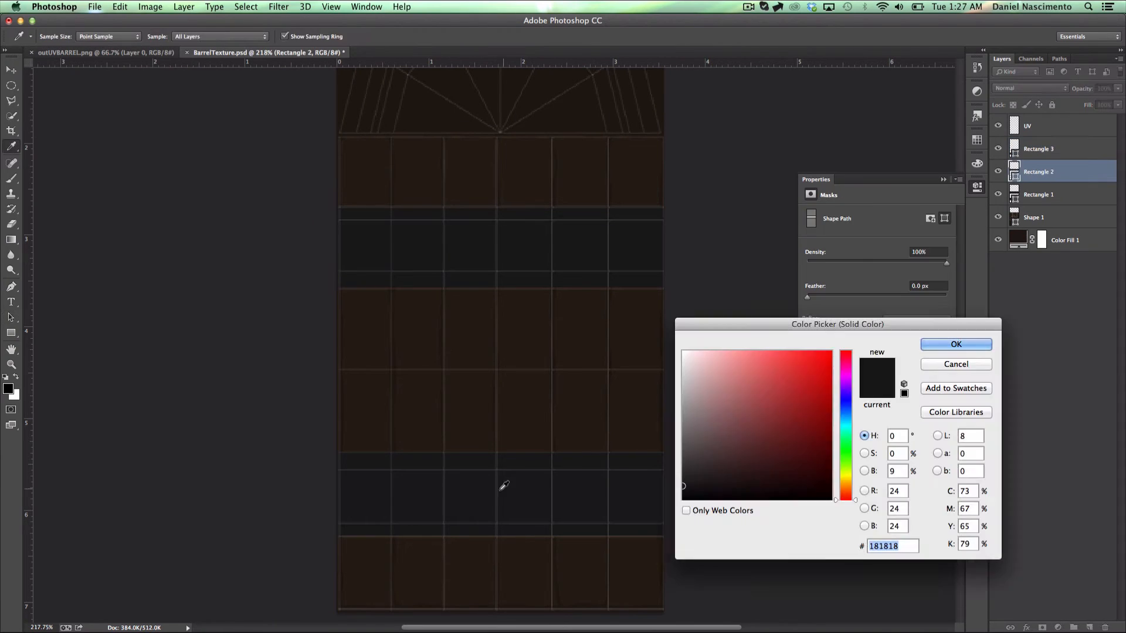
left_click(955, 345)
left_click(1029, 159)
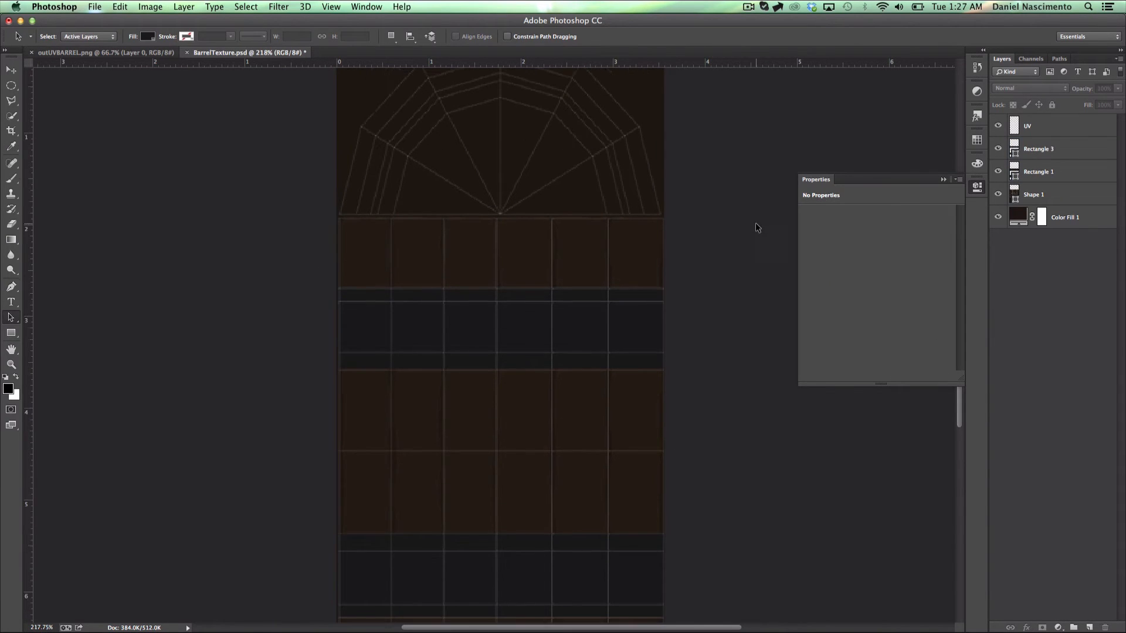
Draw a half-round barrel-lid shape over the top UVs and scale up a copy of it to about 108%
left_click(394, 255)
left_click_drag(408, 194, 418, 177)
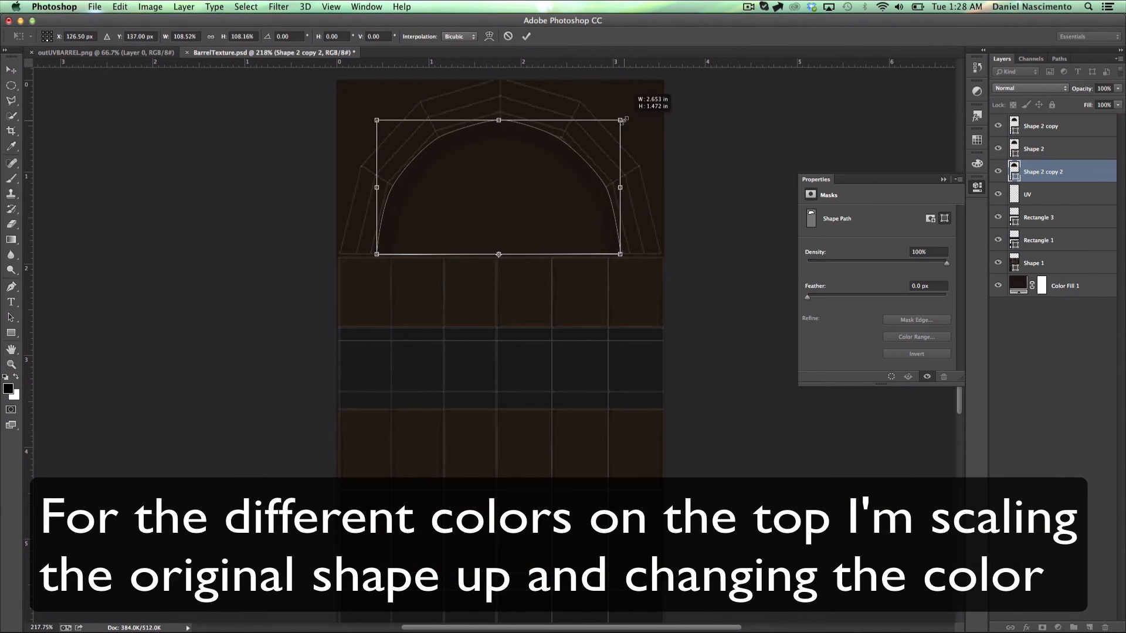
key("Return")
Recolor the enlarged lid copy dark brown #1f1810 and set the fill color of Shape 2 copy
double_click(1014, 172)
left_click(756, 481)
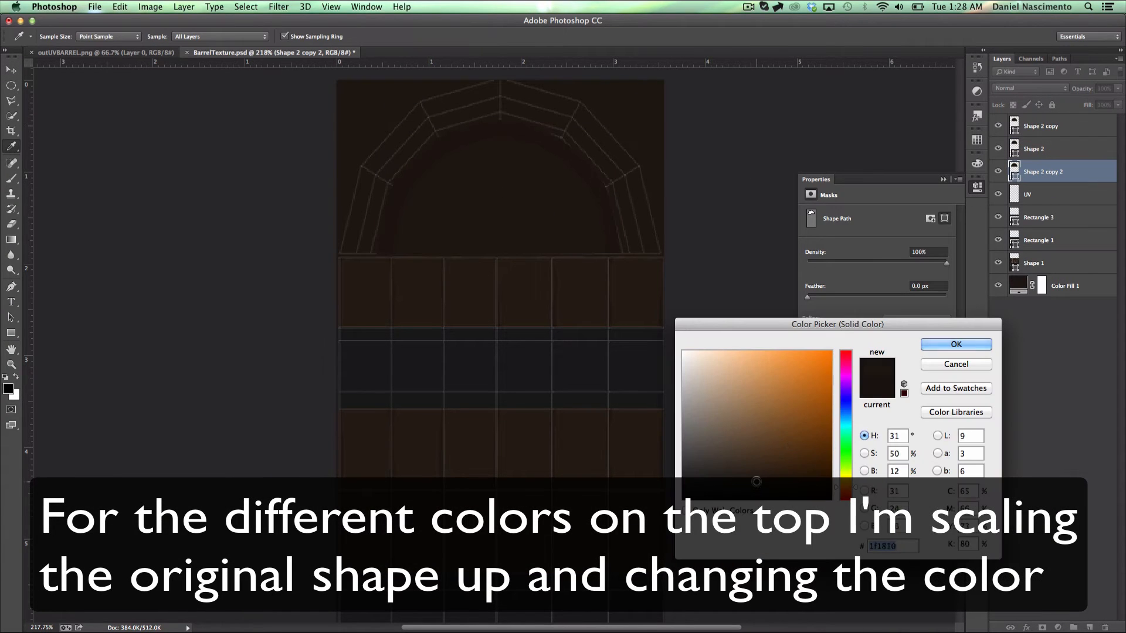
left_click(945, 345)
left_click(1049, 364)
double_click(1014, 125)
left_click(951, 344)
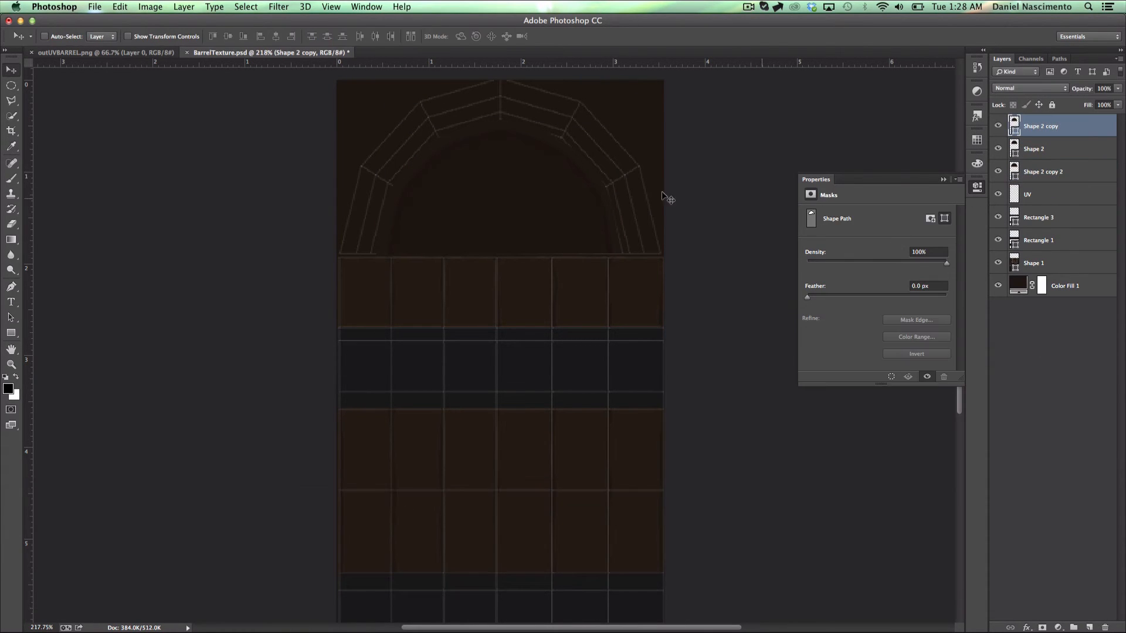
Add rim plank outlines to Shape 1 along the right half of the arch and just left of its peak
key("p")
left_click(1038, 241)
left_click(1035, 262)
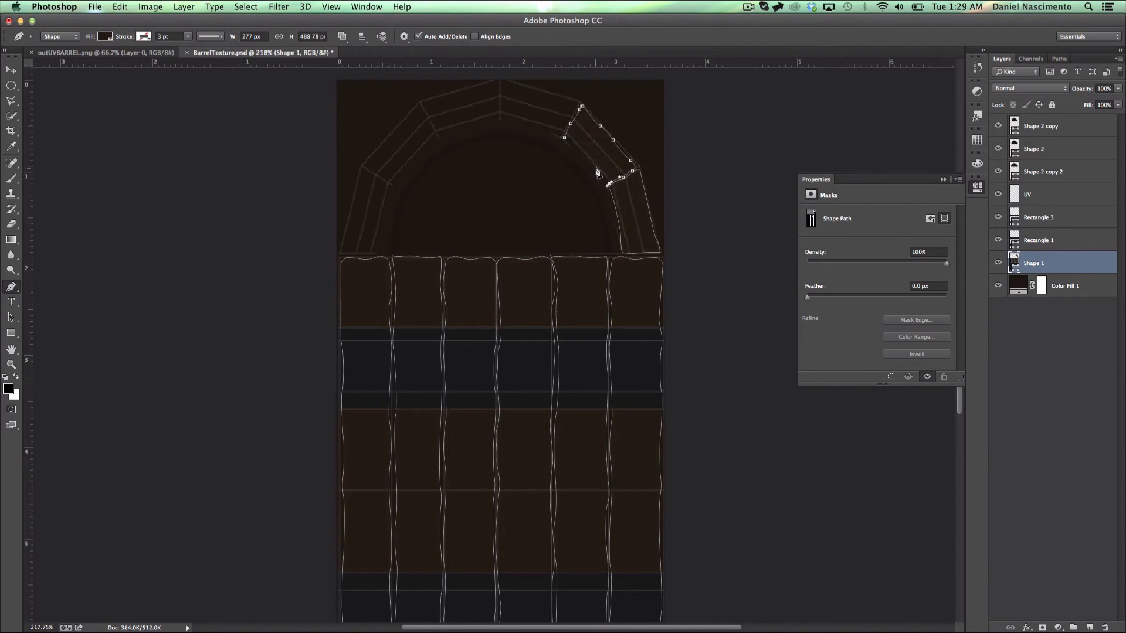
scroll(551, 138, "up", 1)
left_click(499, 124)
left_click(499, 110)
left_click_drag(501, 97, 500, 93)
left_click_drag(498, 90, 495, 92)
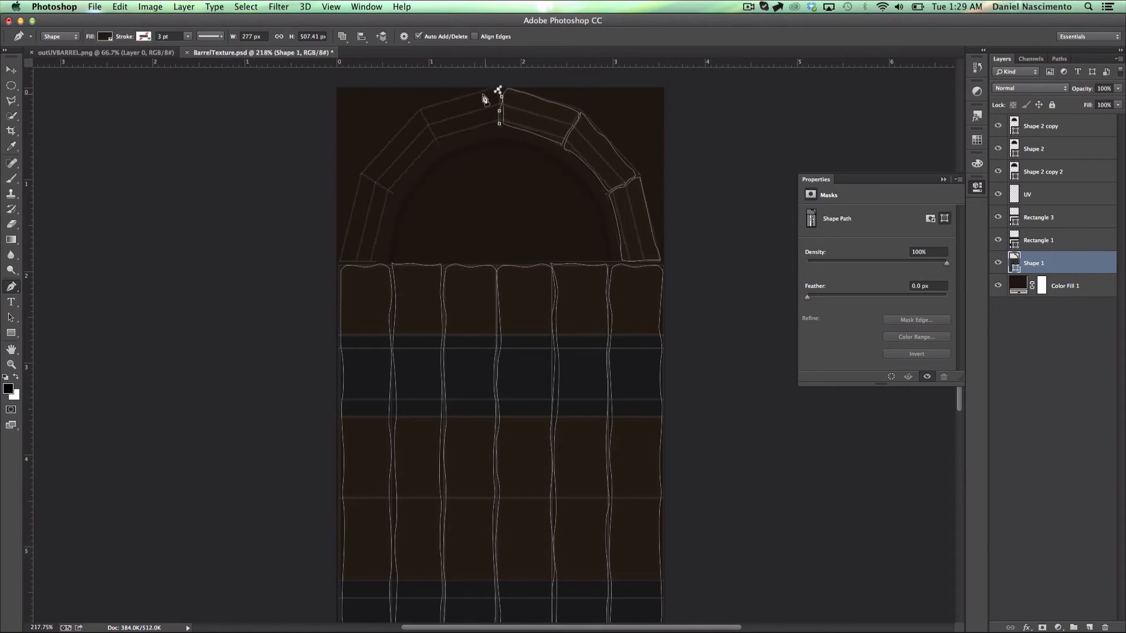
left_click(441, 141)
left_click(473, 127)
left_click(491, 122)
left_click(499, 124)
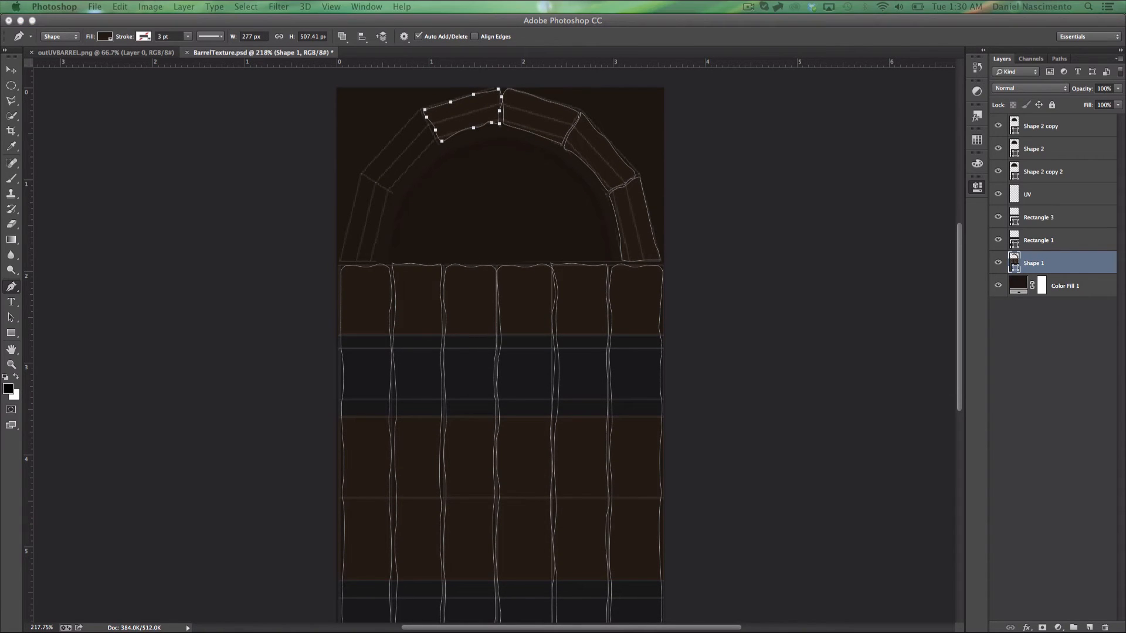
Draw the two remaining rim planks on the arch's left side in Shape 1 and check the texture with the UV layer toggled
left_click(362, 174)
left_click_drag(373, 179, 375, 181)
left_click_drag(381, 181, 387, 187)
left_click(362, 174)
left_click(340, 259)
left_click(352, 258)
left_click(362, 259)
left_click(372, 261)
left_click_drag(372, 244, 373, 238)
left_click(340, 259)
left_click(1055, 326)
left_click(998, 194)
left_click(998, 194)
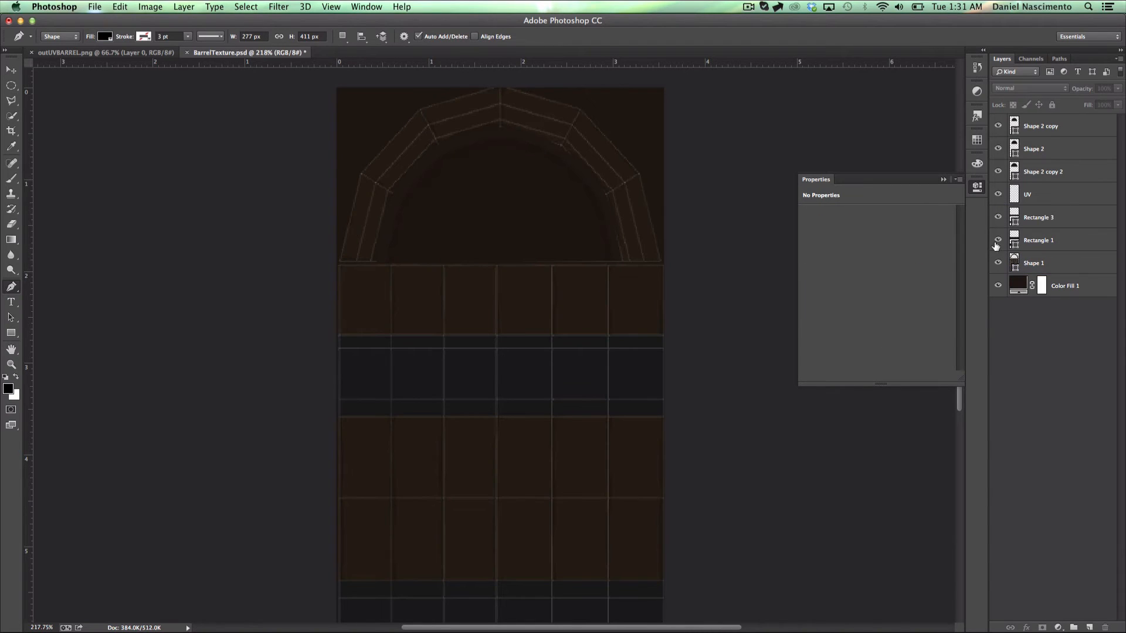
Draw a wavy horizontal plank across the lid's base, then cut and paste it onto its own shape layer
left_click(1043, 133)
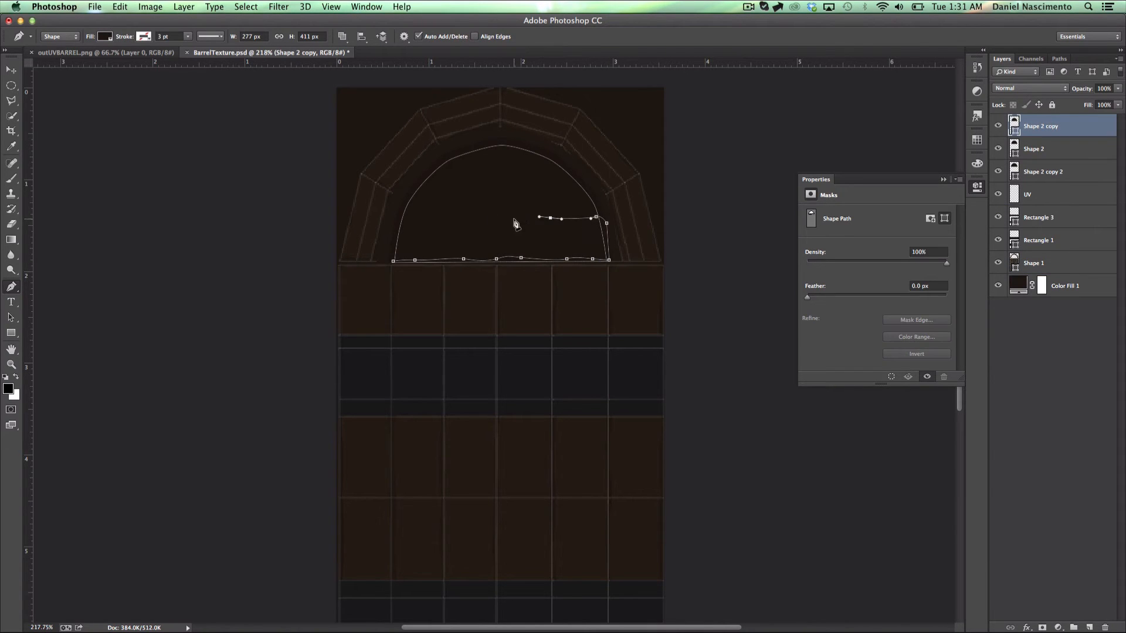
left_click(10, 317)
key("super+x")
left_click(1052, 351)
left_click(11, 287)
key("super+v")
Recolor the lid plank dark brown and clip its layer to Shape 2 copy
double_click(1014, 125)
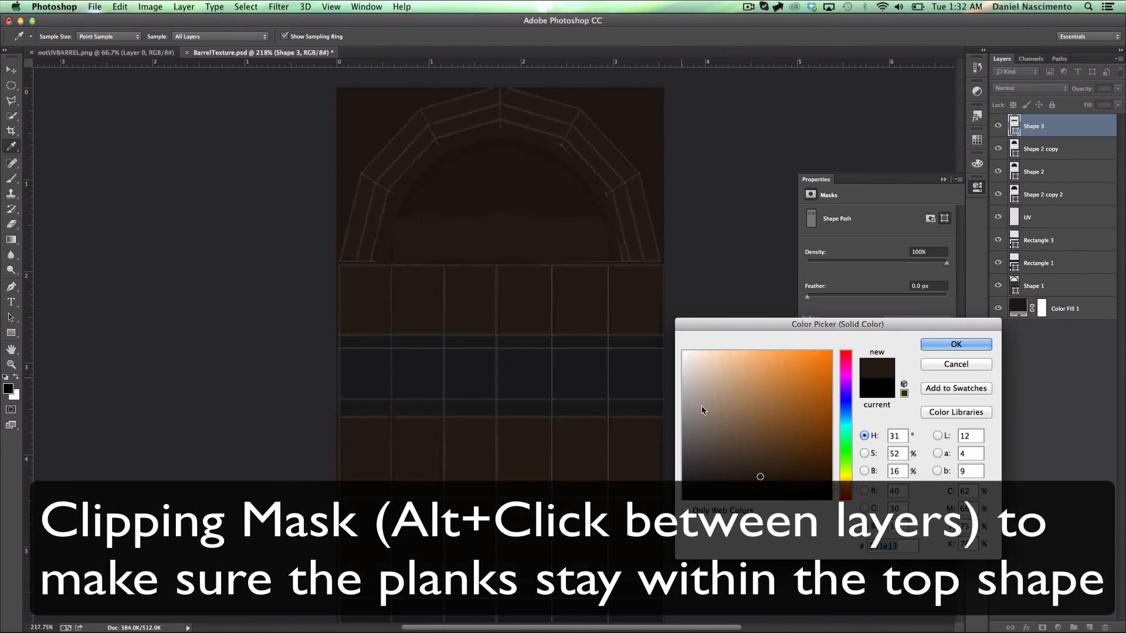
left_click(955, 344)
left_click(1041, 136, "alt")
Paste two more copies of the lid plank, mirror them horizontally, and stack them above the first one
key("super+v")
key("shift+Up")
key("shift+Up")
key("shift+Up")
key("shift+Up")
key("shift+Up")
key("shift+Up")
key("shift+Up")
key("shift+Up")
left_click(119, 7)
left_click(295, 355)
key("super+v")
key("shift+Up")
key("shift+Up")
key("shift+Up")
key("shift+Up")
key("shift+Up")
key("shift+Up")
key("shift+Up")
key("shift+Up")
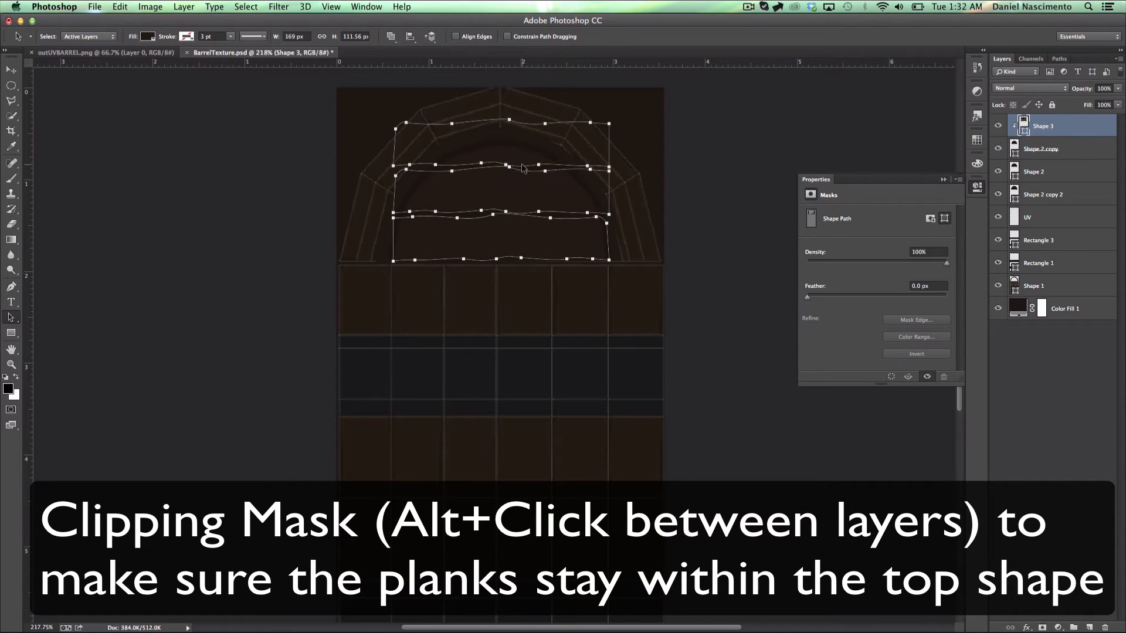
Compress the stacked lid planks vertically to fit the arch, and adjust the outline of the third wall plank in Shape 1
key("super+t")
left_click_drag(500, 121, 501, 138)
left_click(1002, 341)
left_click(497, 218)
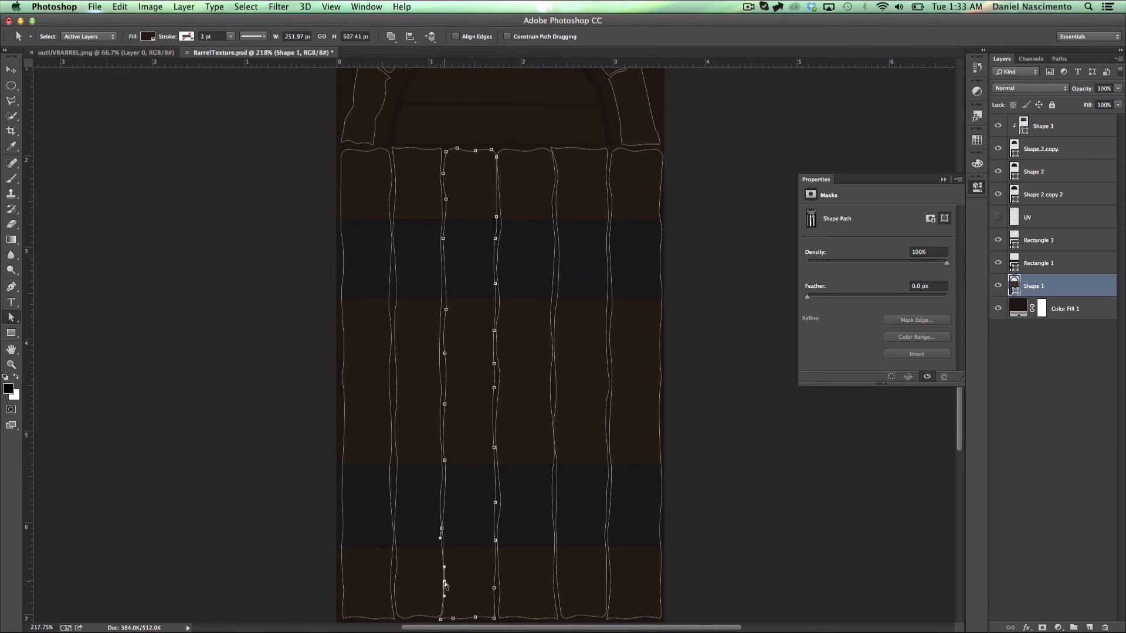
left_click(992, 440)
Switch to Maya, reload the color texture of the barrel's phong1 material, and deselect the barrel
key("super+Tab")
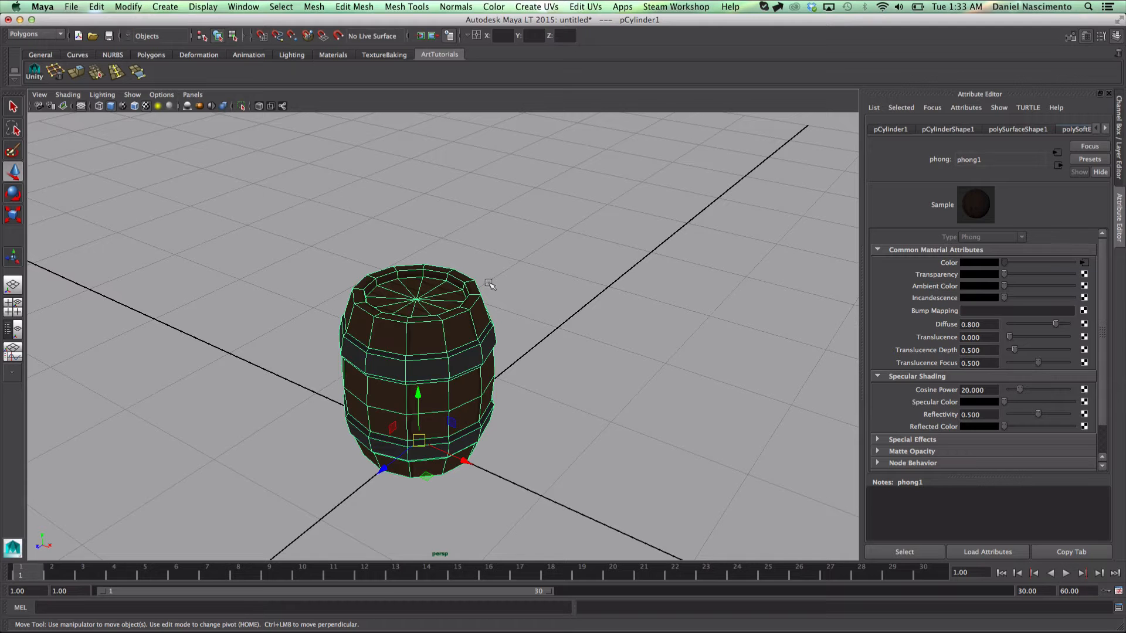
left_click(1080, 263)
left_click(982, 313)
left_click(785, 236)
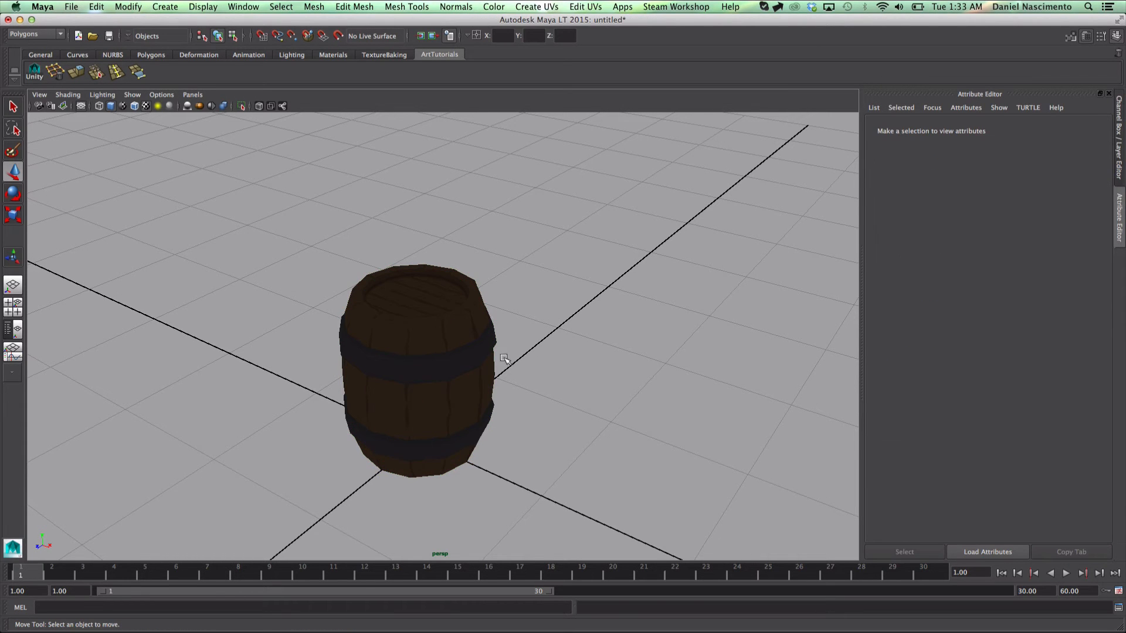
Examine the textured barrel's lid, planks and metal bands from above and from several sides
mouse_move(505, 360)
left_mouse_down("alt")
mouse_move(558, 360)
mouse_move(557, 375)
mouse_move(505, 372)
left_mouse_up("alt")
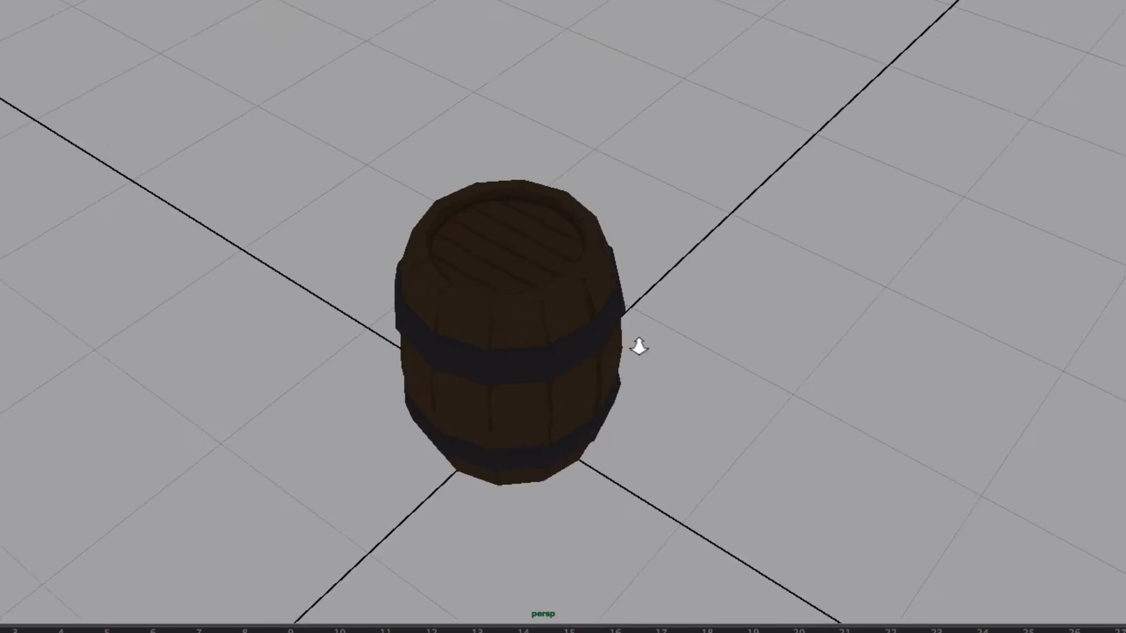
right_click_drag(639, 346, 759, 380, "alt")
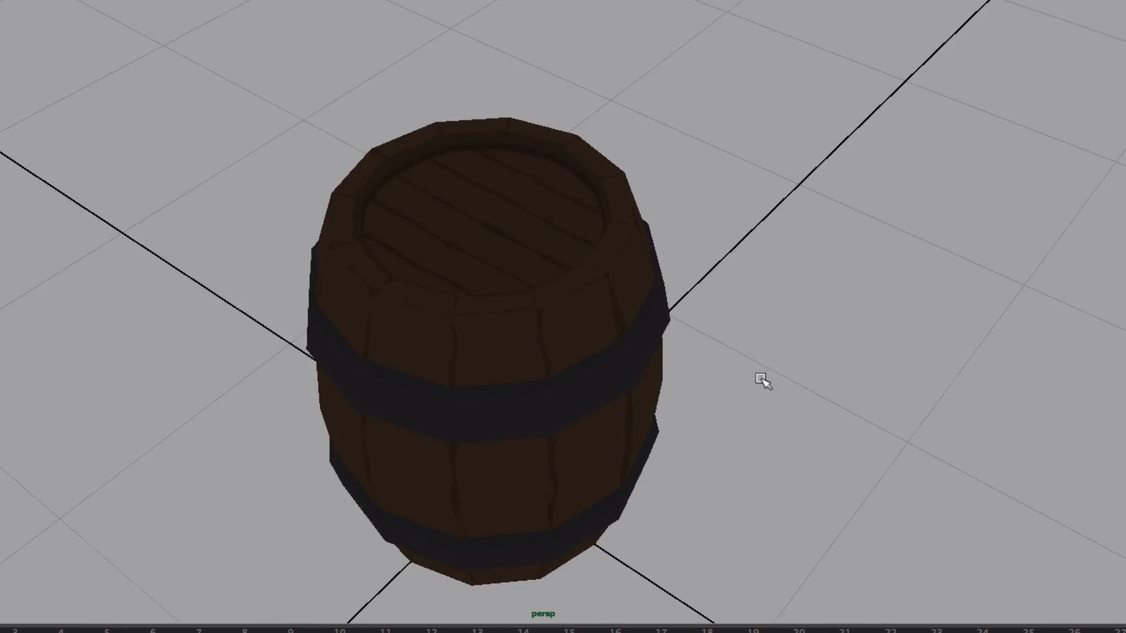
left_click_drag(759, 379, 715, 340, "alt")
right_click_drag(715, 340, 563, 317, "alt")
left_click_drag(563, 316, 678, 264, "alt")
middle_click_drag(591, 336, 628, 291, "alt")
left_click_drag(628, 291, 639, 346, "alt")
right_click_drag(639, 346, 563, 309, "alt")
left_click_drag(563, 309, 648, 324, "alt")
right_click_drag(649, 324, 881, 360, "alt")
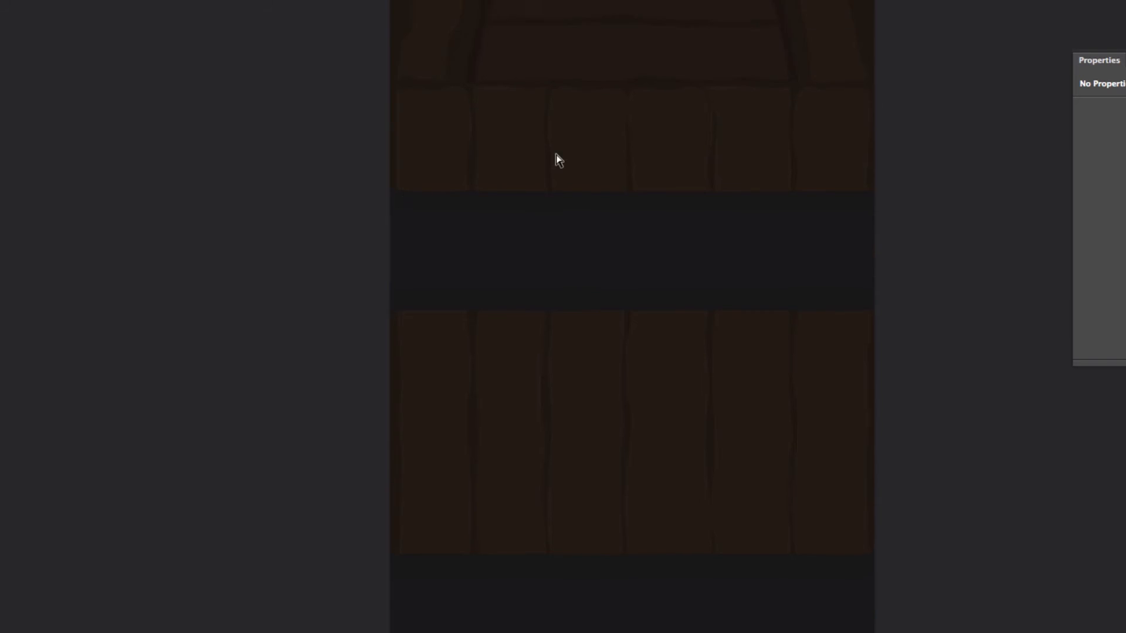
In Photoshop, draw a full-width highlight strip with a wavy lower edge along the top of the upper metal band
left_click(390, 135)
left_click_drag(485, 135, 496, 135)
left_click_drag(642, 135, 651, 136)
left_click_drag(792, 135, 799, 134)
left_click_drag(876, 136, 883, 138)
left_click_drag(872, 146, 867, 149)
left_click_drag(825, 148, 797, 152)
left_click_drag(706, 156, 690, 162)
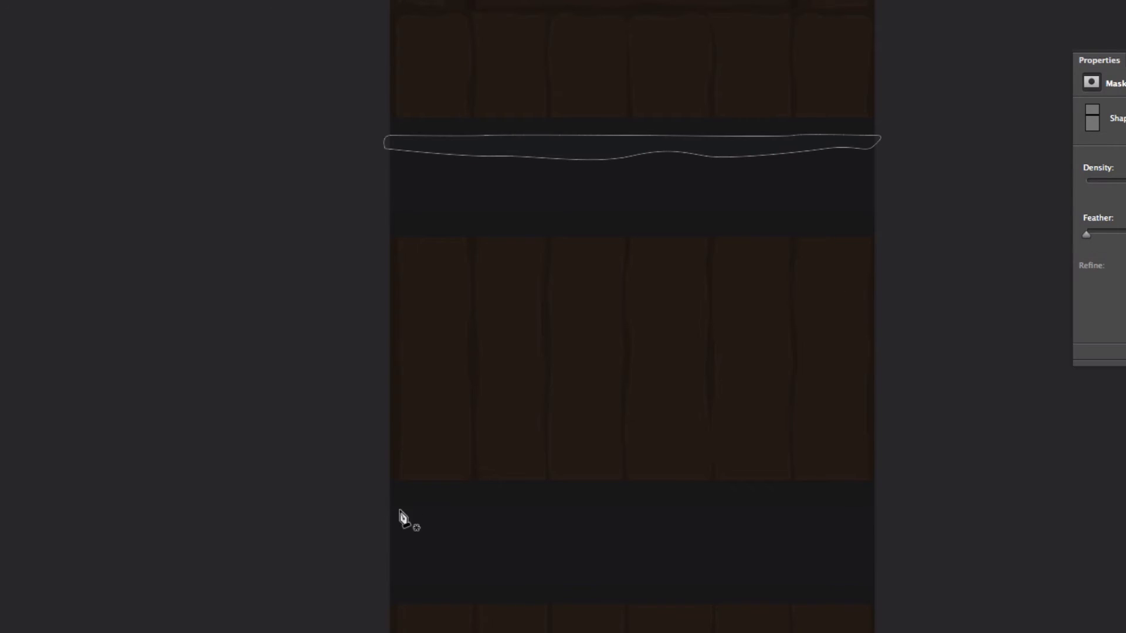
Draw a matching full-width wavy highlight strip along the top of the lower metal band
left_click(388, 505)
left_click(883, 505)
left_click_drag(867, 524, 860, 521)
left_click_drag(774, 518, 754, 522)
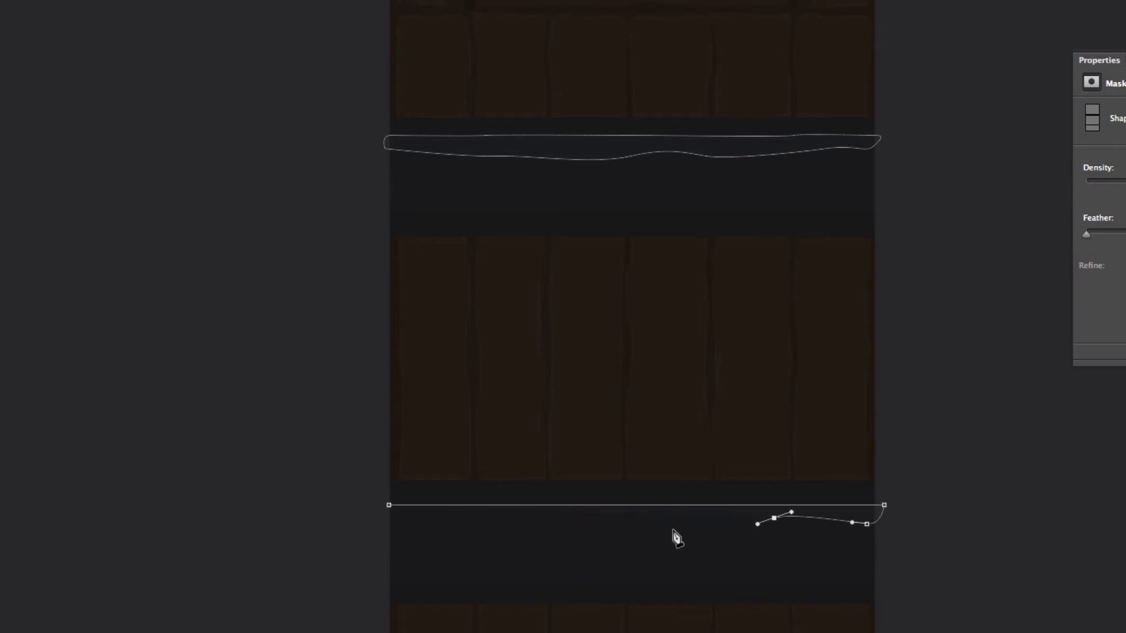
left_click_drag(594, 527, 581, 528)
left_click_drag(481, 526, 450, 533)
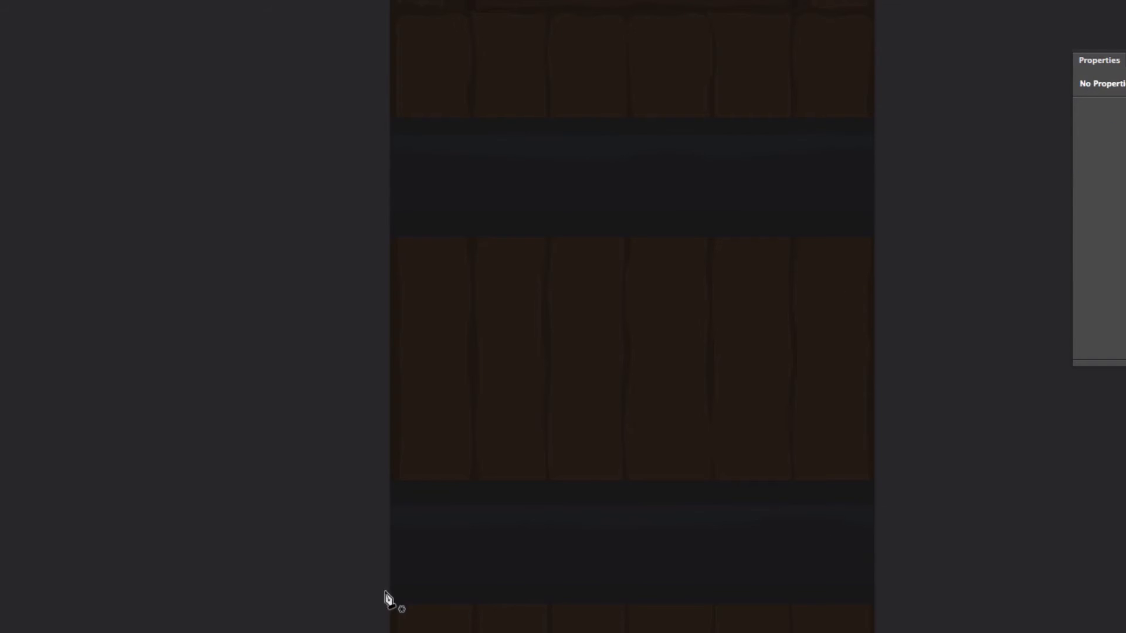
Draw a full-width wavy strip along the lower metal band's bottom edge, and check the barrel in Maya
left_click(384, 587)
left_click(889, 586)
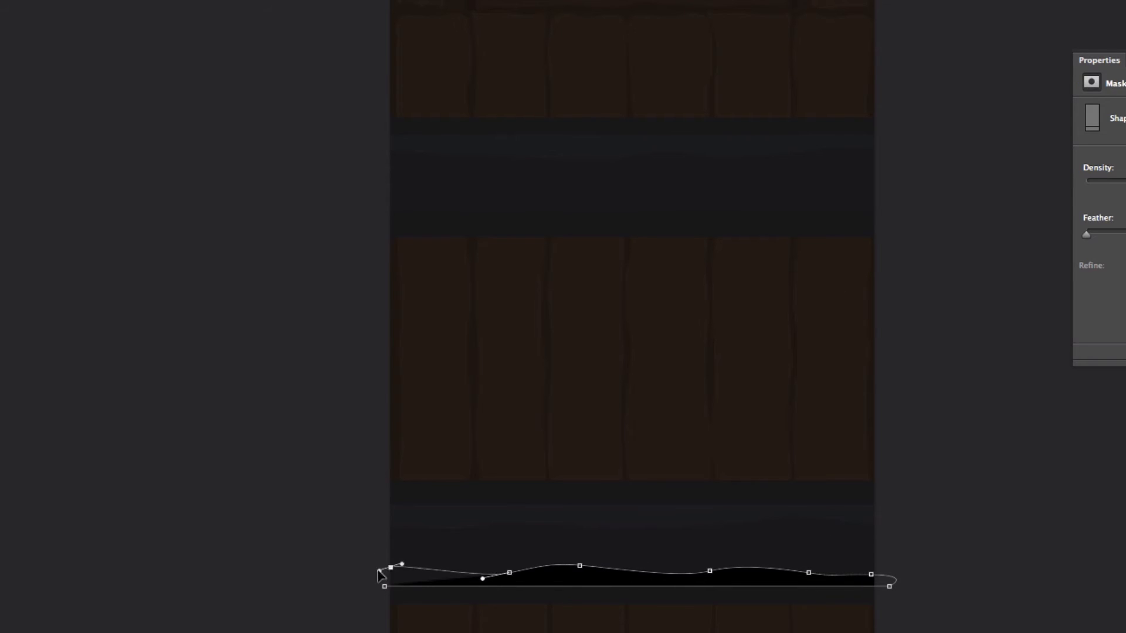
left_click(384, 572)
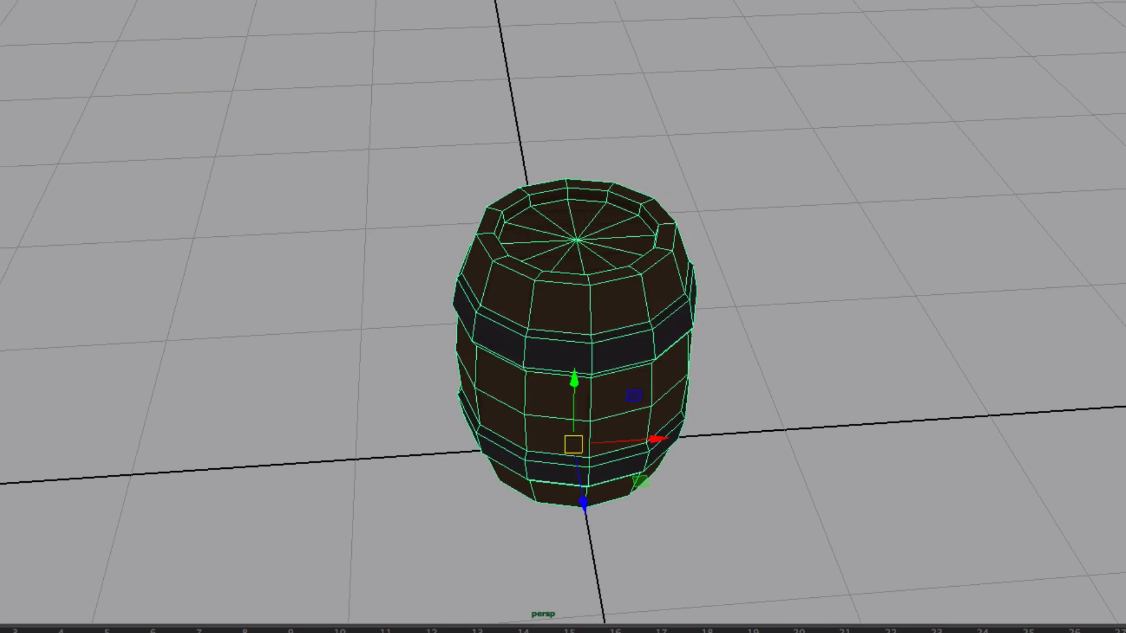
left_click_drag(656, 463, 713, 468, "alt")
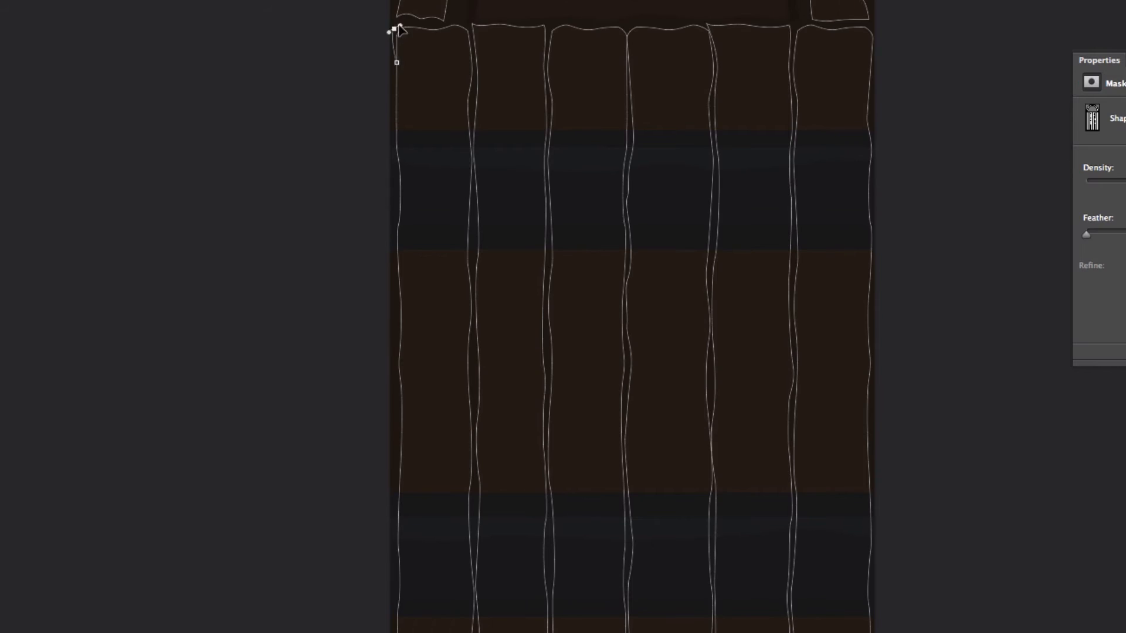
Start an edge-highlight shape in Photoshop by tracing a wavy path just inside the leftmost wall plank
left_click_drag(403, 615, 404, 610)
left_click_drag(405, 376, 407, 256)
left_click_drag(402, 190, 402, 176)
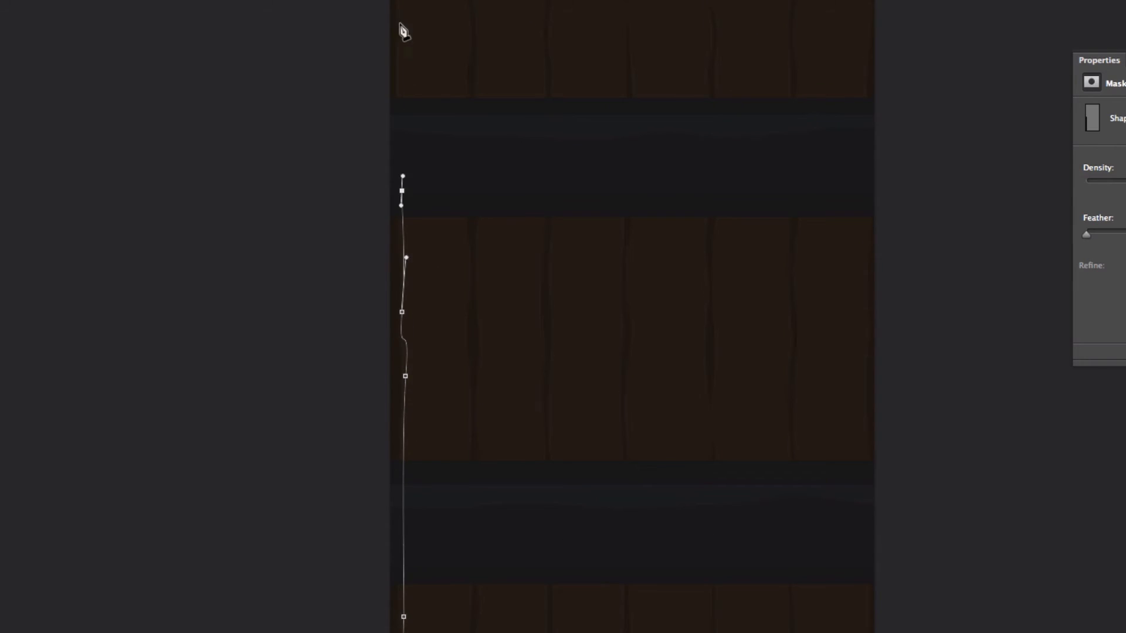
left_click_drag(400, 23, 402, 12)
left_click_drag(418, 0, 429, 1)
left_click_drag(468, 18, 470, 32)
left_click_drag(462, 83, 461, 103)
left_click_drag(444, 279, 448, 290)
left_click_drag(442, 330, 441, 337)
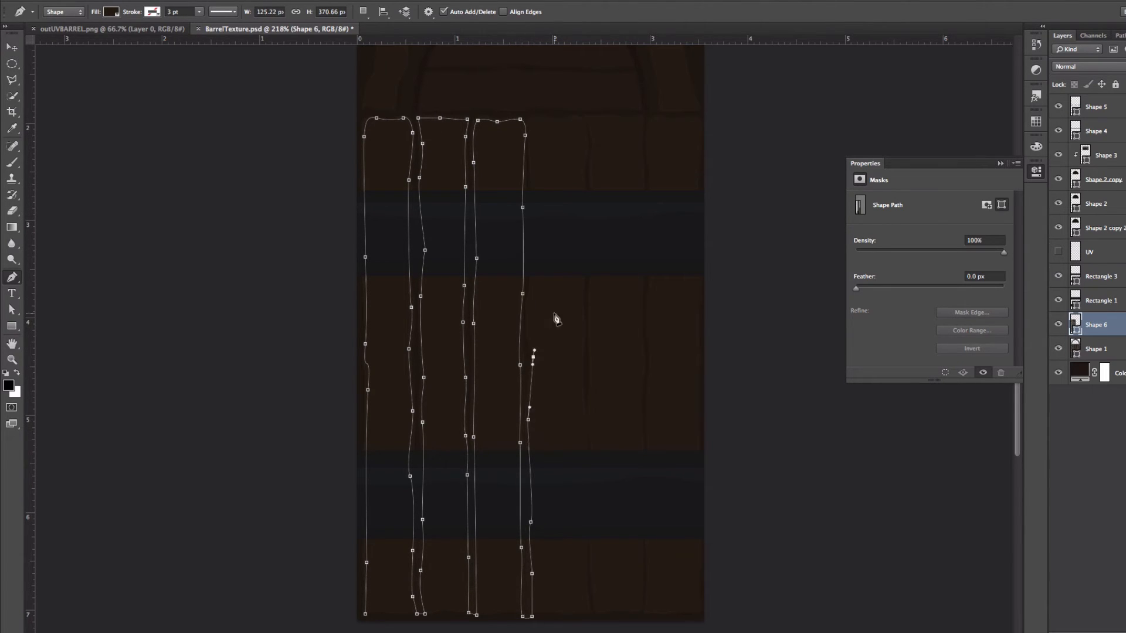
Continue the edge-highlight path around the last wall planks and close it outside the plank area
left_click_drag(585, 576, 586, 586)
left_click(589, 618)
left_click(601, 617)
left_click_drag(591, 530, 593, 518)
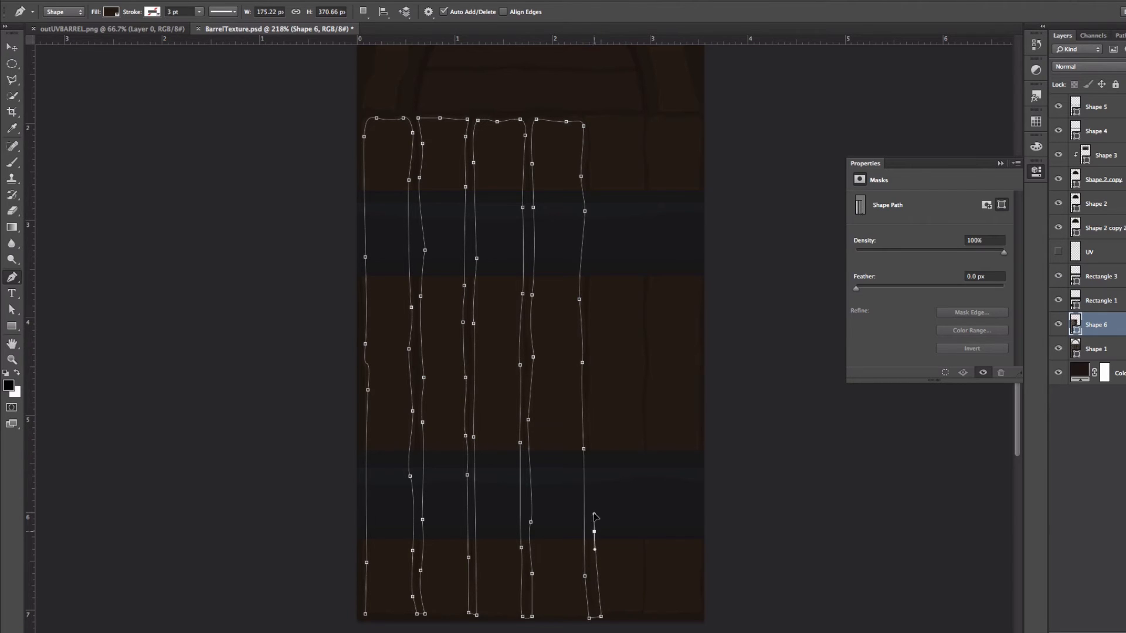
left_click_drag(589, 398, 590, 387)
left_click_drag(593, 340, 592, 330)
left_click_drag(597, 270, 599, 258)
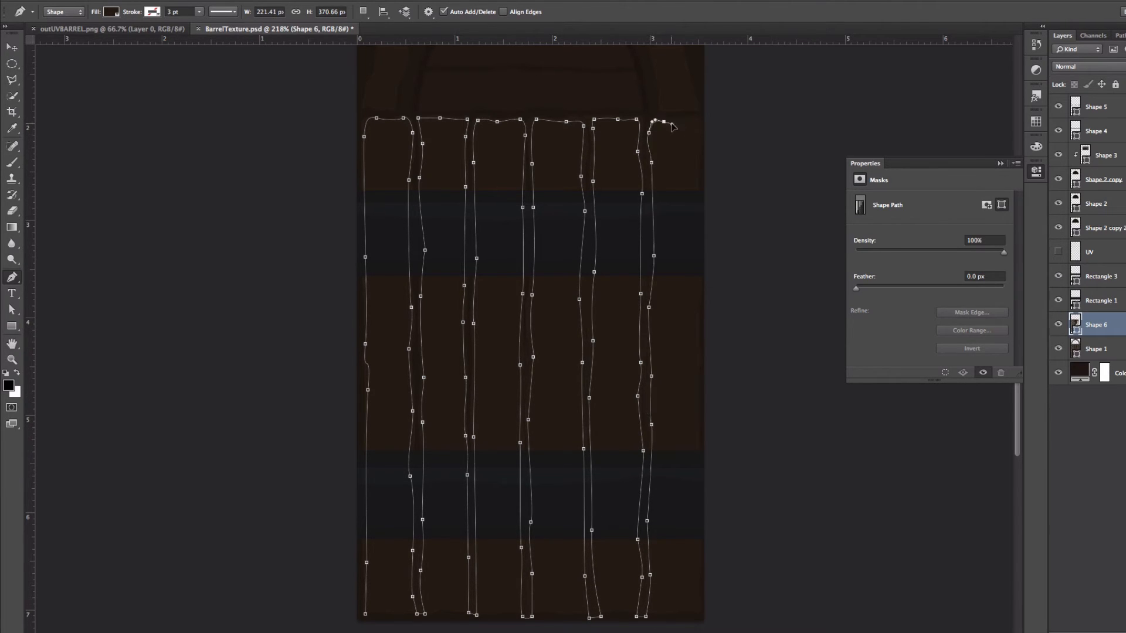
left_click(704, 113)
left_click(360, 113)
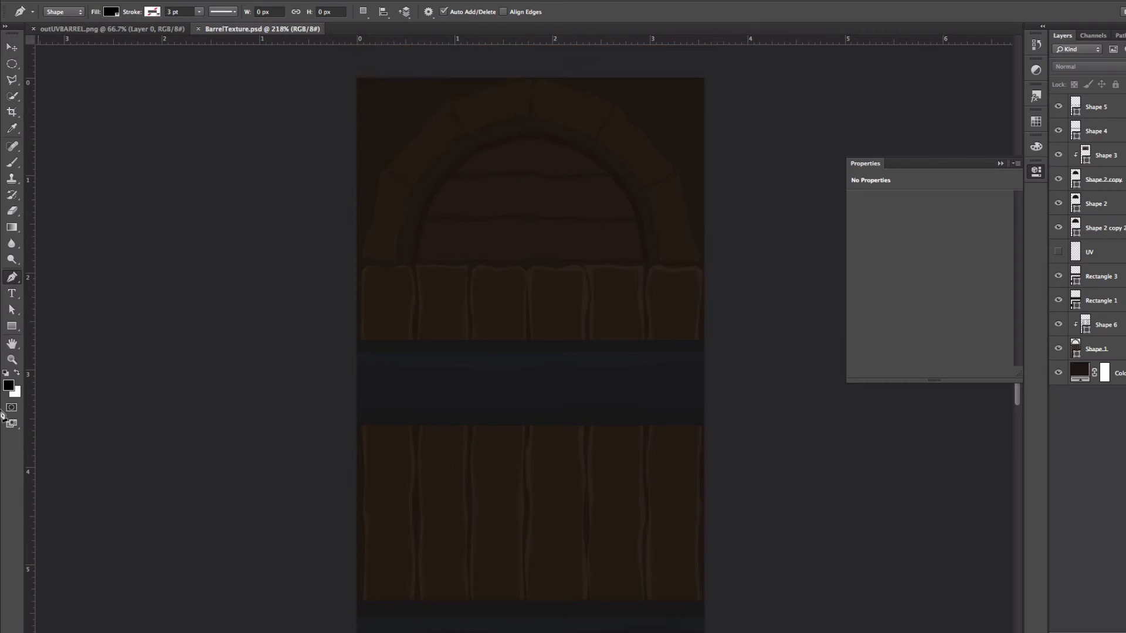
Add an edge-highlight outline to Shape 6 along the arch's rim planks, closed around their outer side, and deselect it
left_click(1101, 322)
left_click(394, 261)
left_click_drag(376, 255, 371, 255)
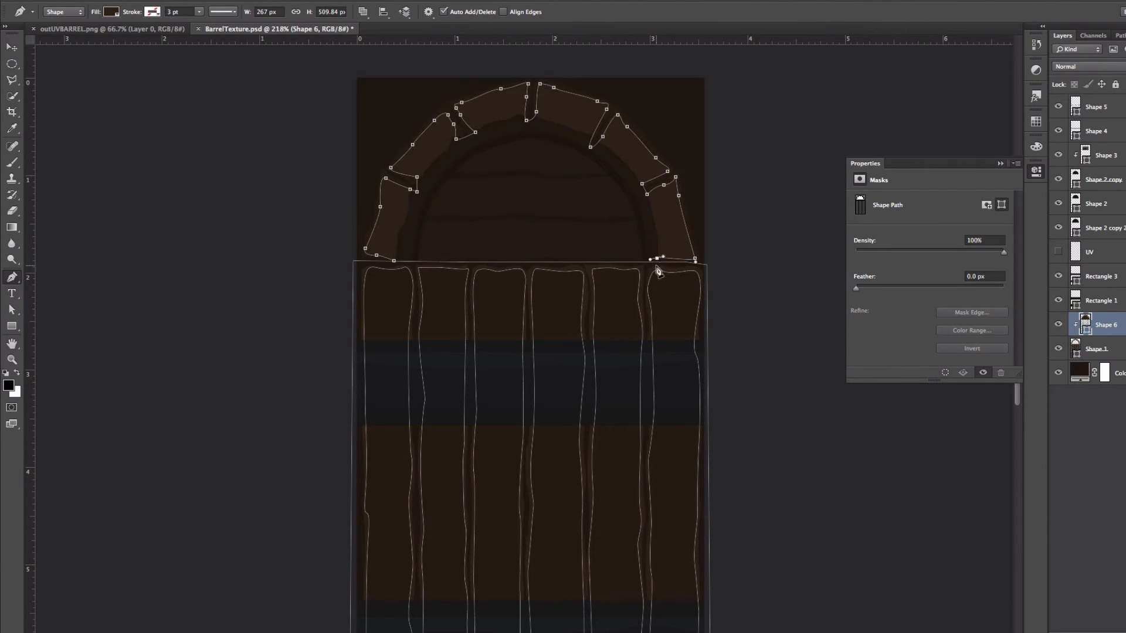
left_click(593, 85)
left_click(510, 73)
left_click(440, 86)
left_click(392, 119)
left_click(364, 177)
left_click(354, 244)
left_click(360, 258)
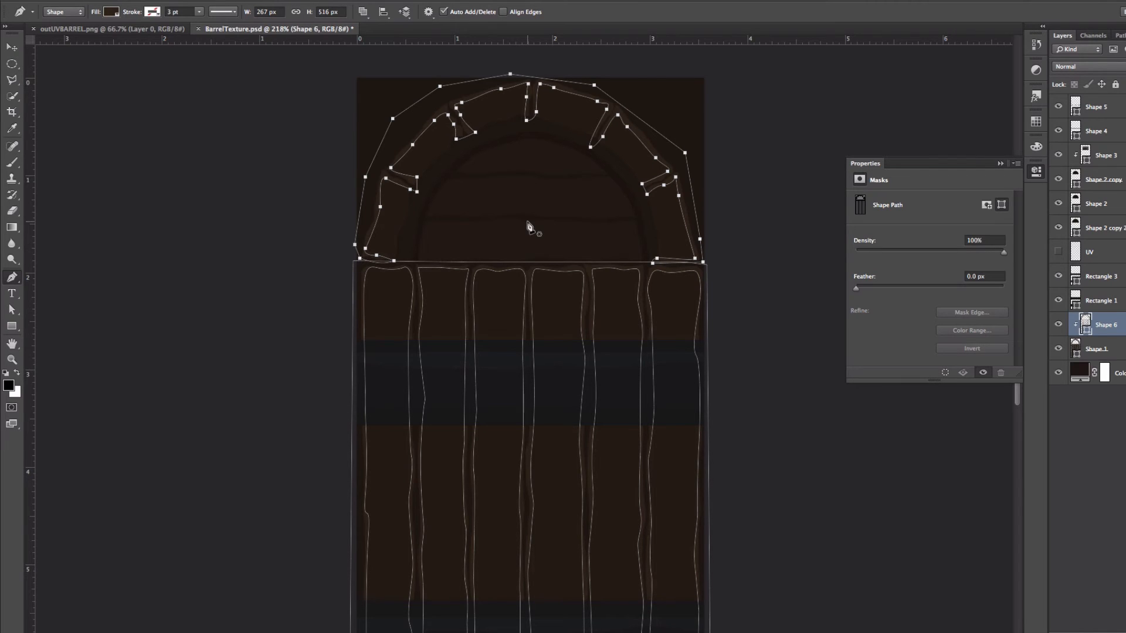
key("super+Tab")
left_click(1094, 499)
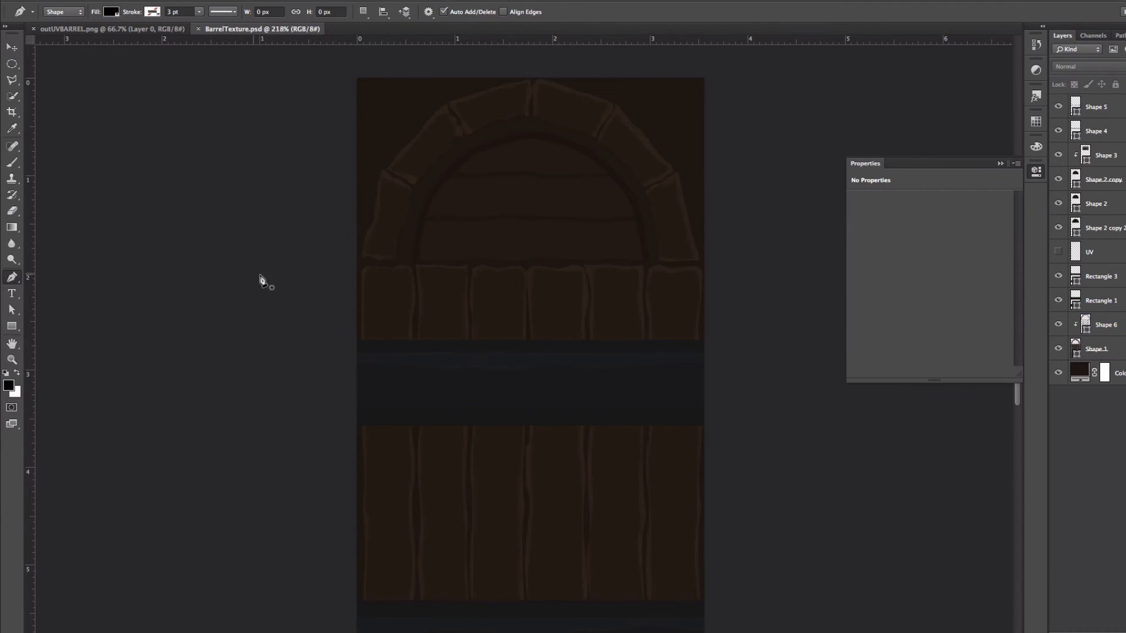
Draw an irregular half-round shape about 200 px wide along the inside of the rim planks, and check the barrel in Maya
left_click(392, 262)
left_click(393, 246)
left_click(395, 223)
left_click(401, 206)
left_click(410, 182)
left_click(425, 167)
left_click(445, 144)
left_click(628, 158)
left_click(650, 182)
left_click(662, 211)
left_click(664, 240)
left_click(663, 262)
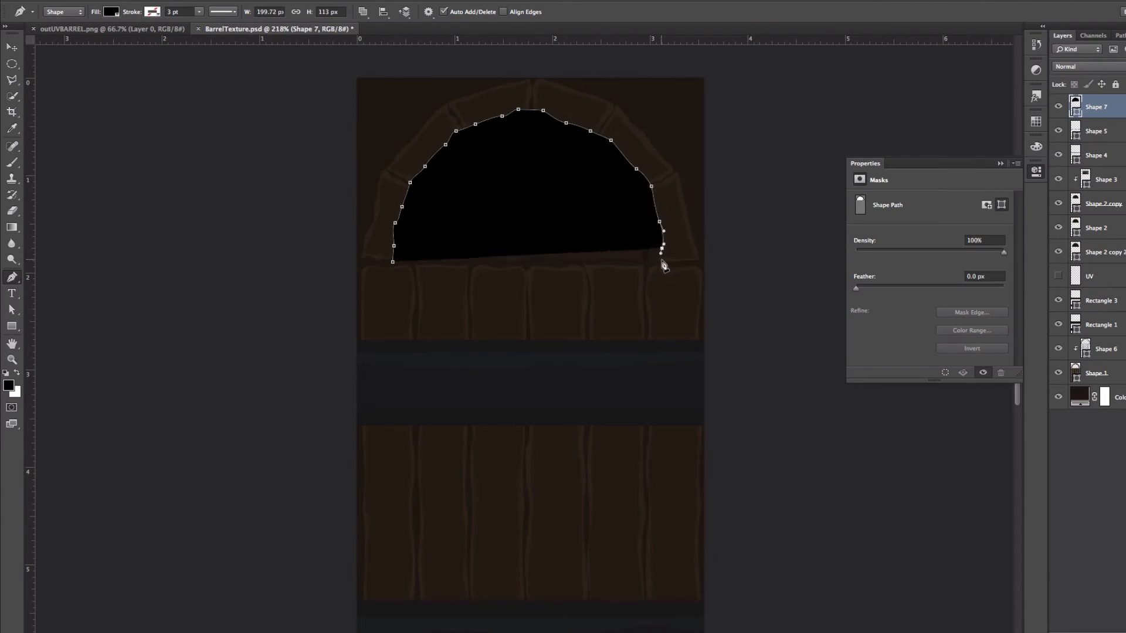
left_click(393, 262)
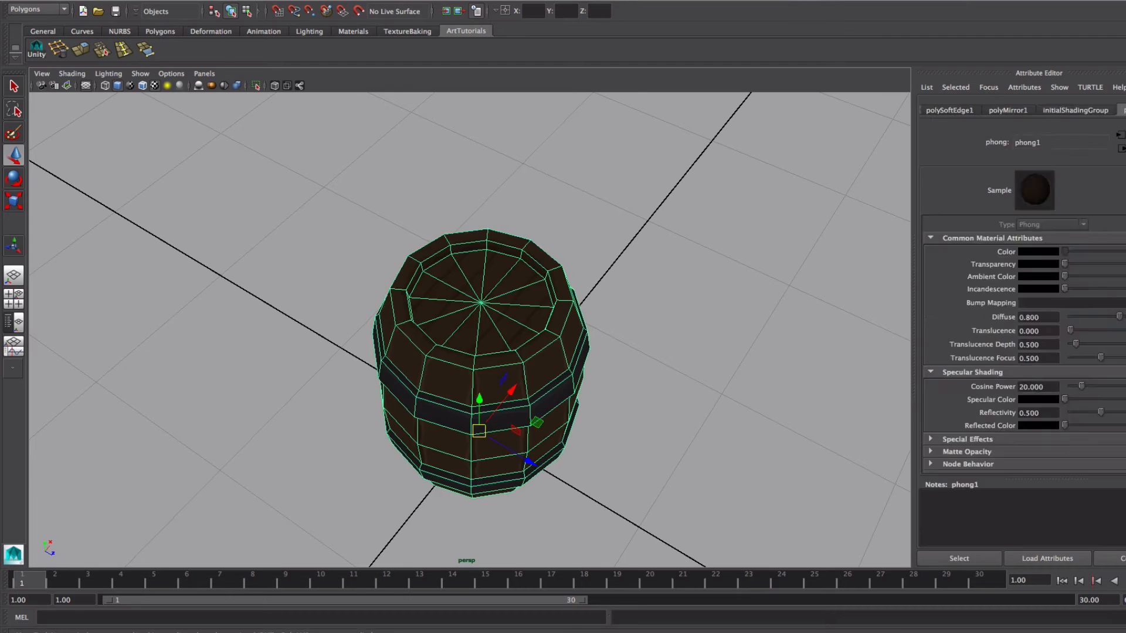
left_click_drag(643, 371, 684, 372, "alt")
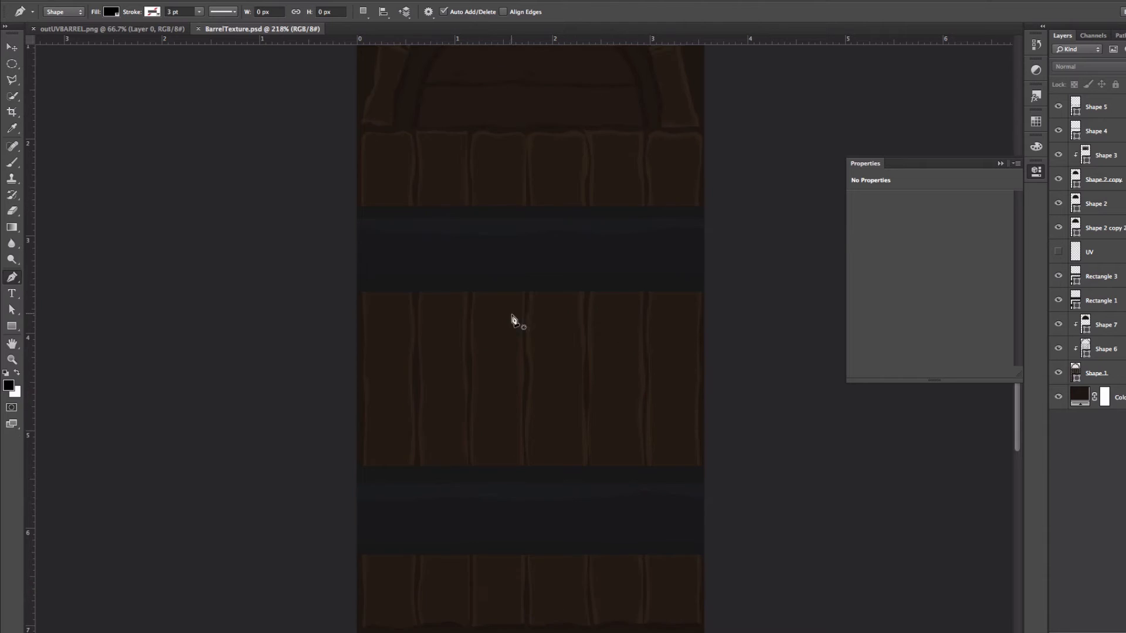
Draw a branching wood-grain shape about 35 px wide and 363 px high along the full length of the leftmost wall plank
scroll(402, 302, "up", 3)
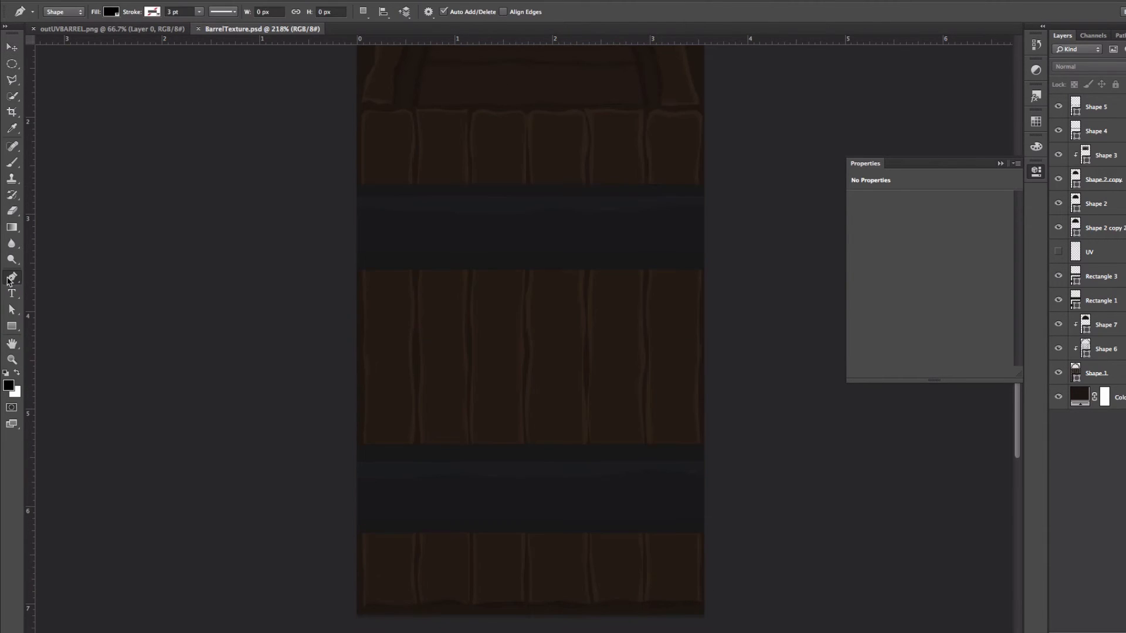
left_click_drag(376, 401, 380, 393)
left_click(372, 349)
left_click_drag(373, 385, 371, 384)
left_click_drag(372, 332, 376, 328)
left_click_drag(388, 357, 390, 363)
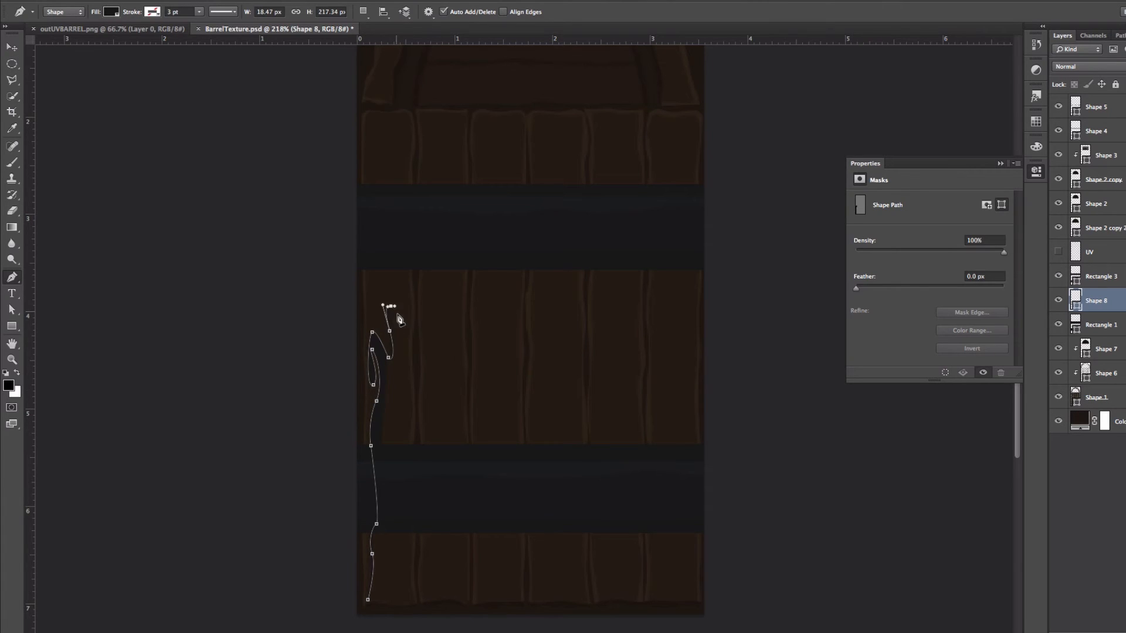
left_click_drag(379, 448, 385, 450)
left_click_drag(383, 488, 382, 502)
left_click_drag(379, 545, 373, 556)
left_click_drag(380, 573, 383, 580)
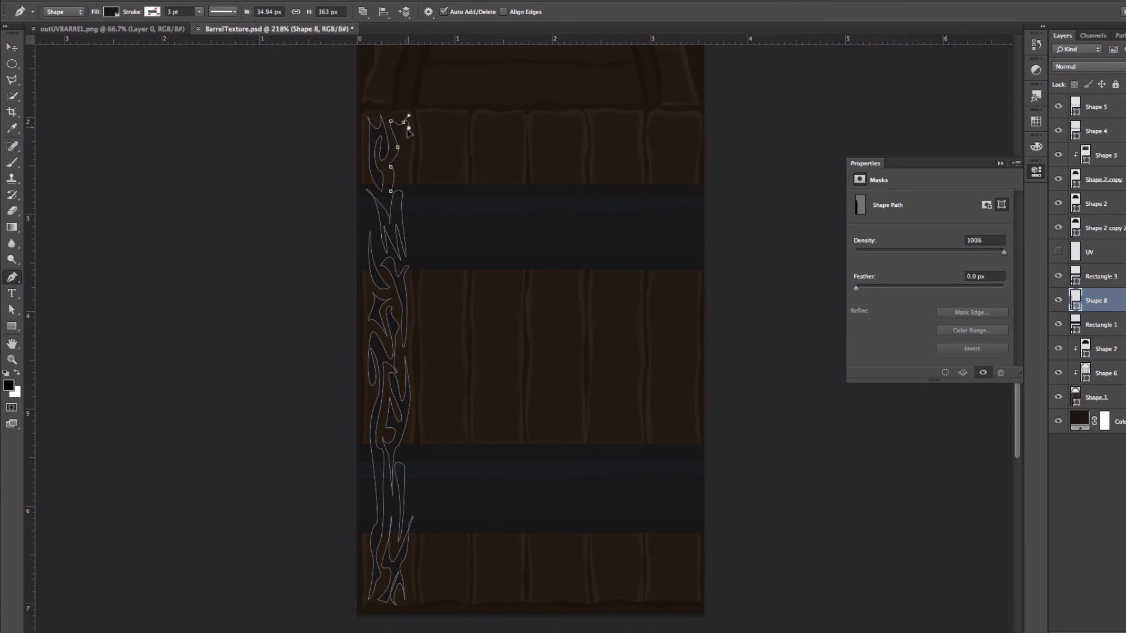
left_click_drag(391, 191, 386, 205)
Place the grain layer below Rectangle 1, clip it to the wood layers, and set its fill colour to 281e13
left_click_drag(1096, 301, 1114, 336)
left_click(1114, 336, "alt")
double_click(1086, 323)
left_click(805, 485)
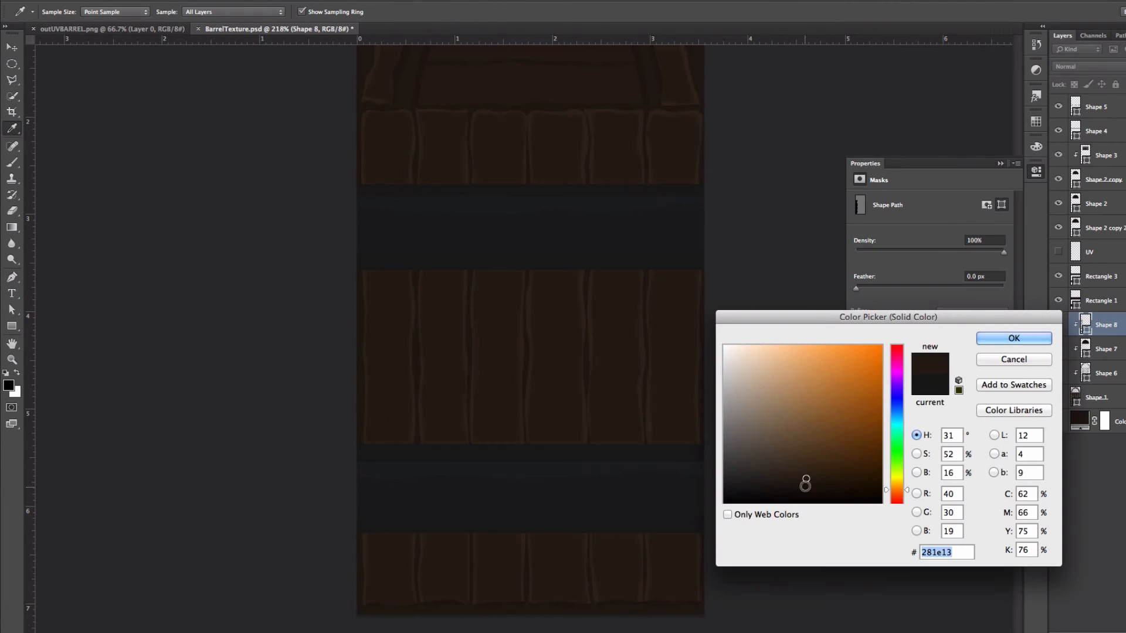
left_click(1013, 338)
Copy the grain path onto the second wall plank and flip the copy vertically
left_click(12, 309)
left_click(390, 256)
left_click_drag(401, 510, 457, 510, "alt")
left_click(121, 2)
mouse_move(158, 244)
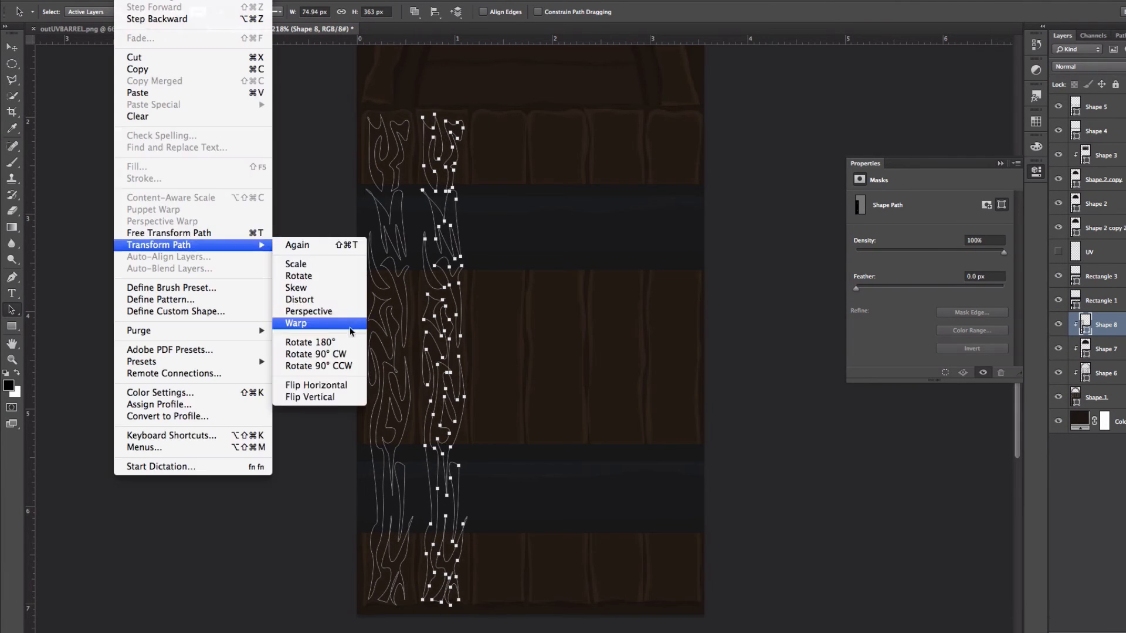
left_click(319, 397)
Copy the second plank's grain onto the third plank and rotate the copy 180°
left_click_drag(456, 383, 511, 384, "alt")
left_click(121, 1)
left_click(319, 342)
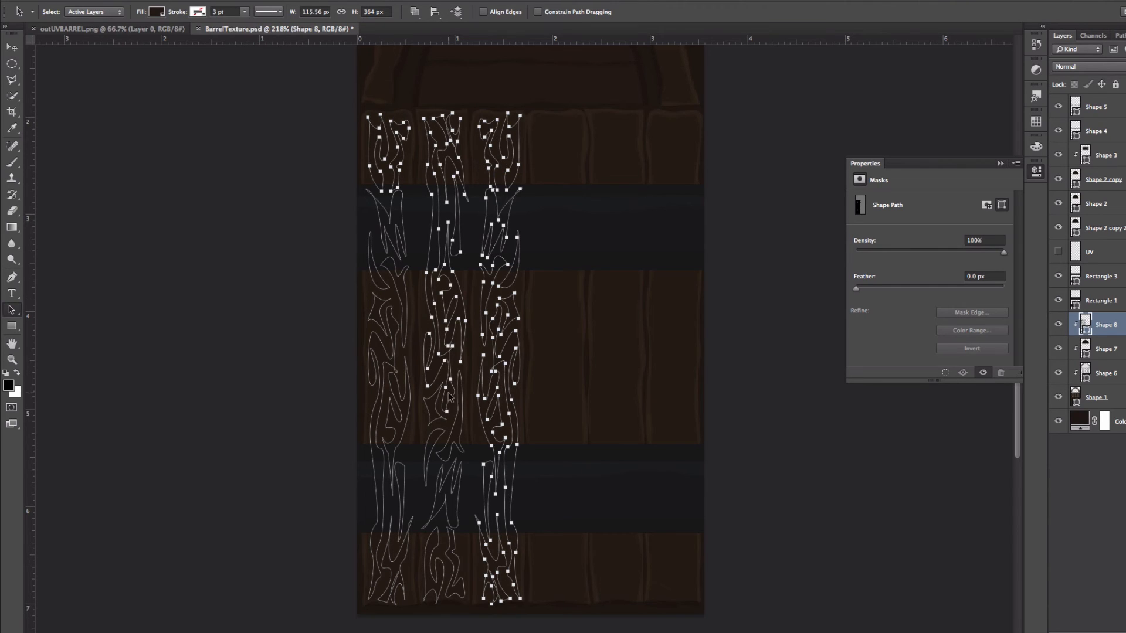
Copy the three grain paths onto the remaining three planks, flip them vertically, and stretch them slightly to fit
left_click_drag(399, 174, 569, 174, "alt")
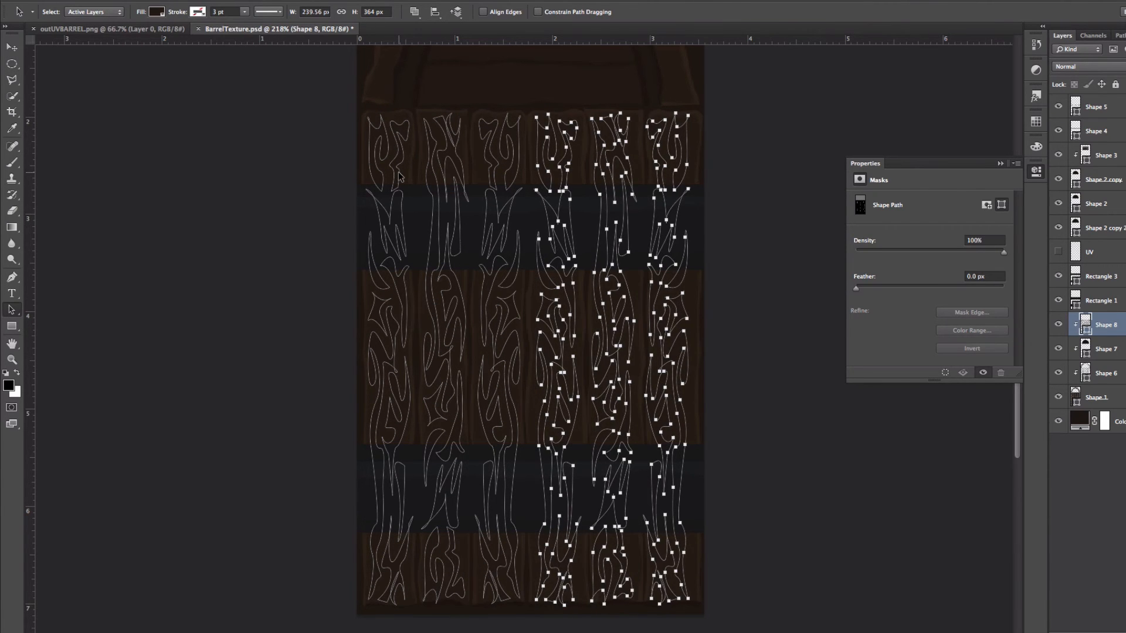
left_click(121, 1)
mouse_move(158, 244)
left_click(319, 397)
key("super+t")
left_click_drag(691, 360, 698, 360)
key("Return")
left_click(1107, 523)
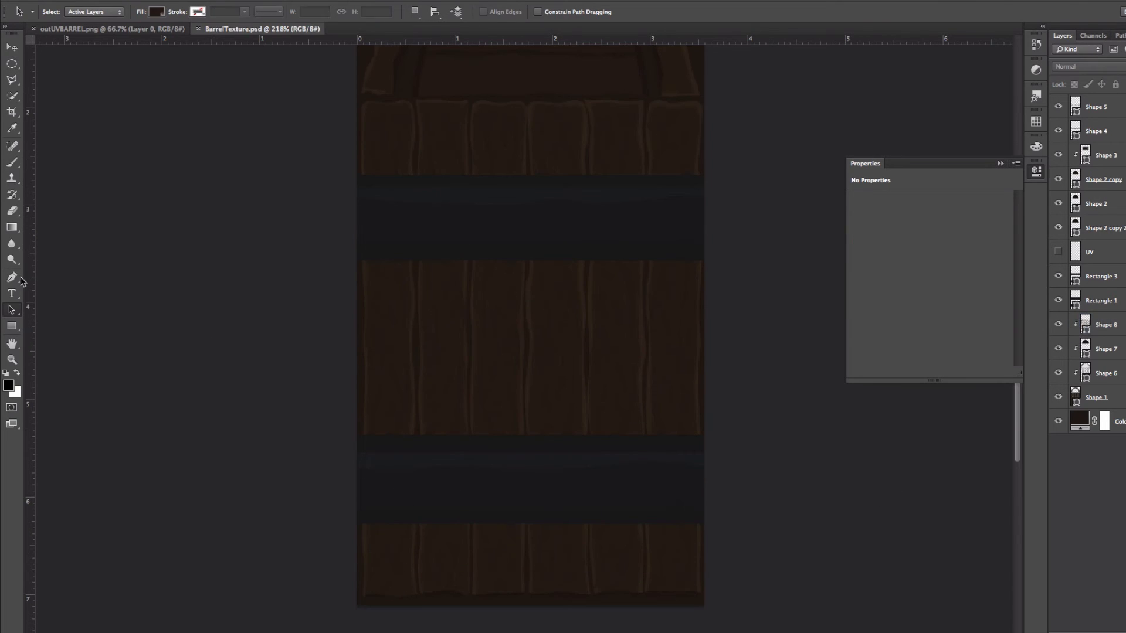
Start a second grain shape above Shape 8, sample a plank brown as foreground colour, and clip the layer to the wood
left_click(364, 11)
left_click(412, 338)
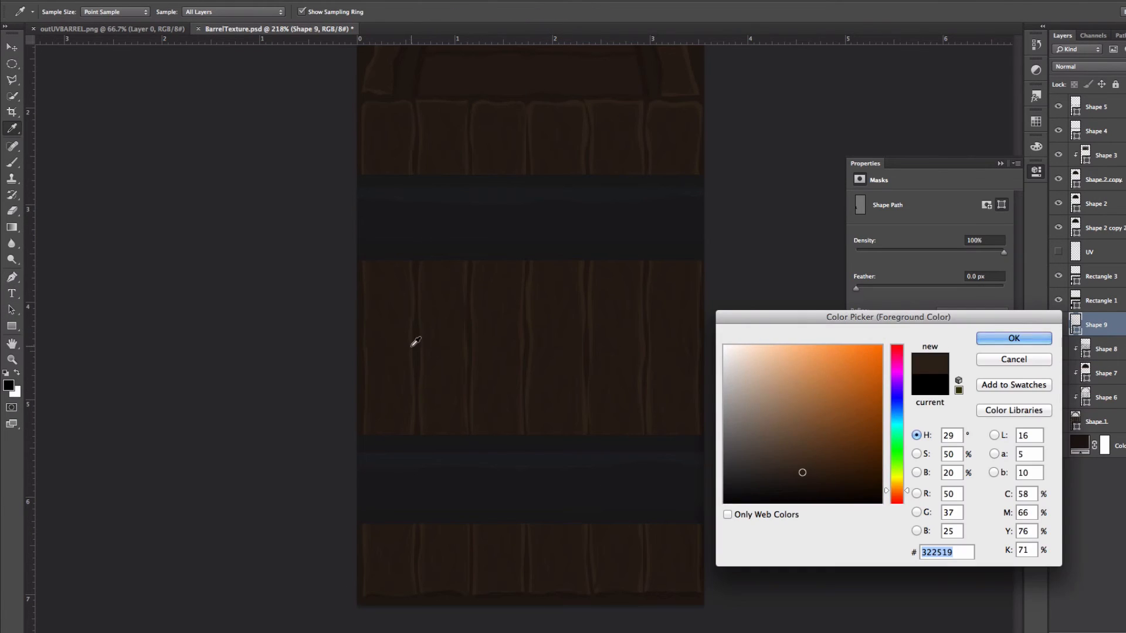
left_click(1011, 335)
key("ctrl+alt+g")
key("v")
key("p")
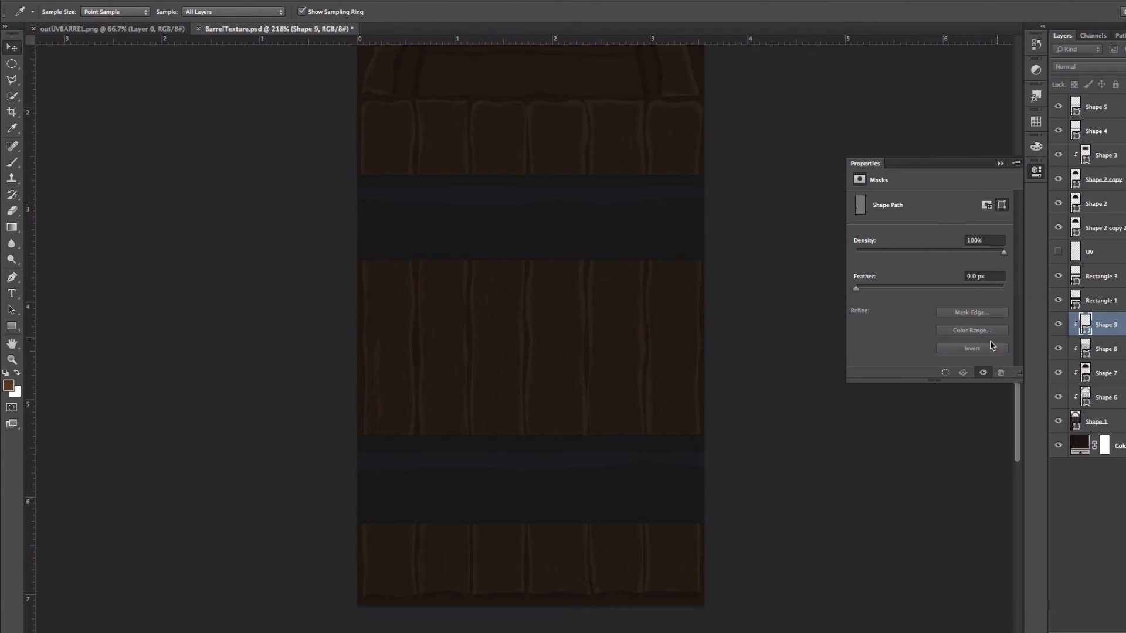
Draw thin pointed grain slivers on Shape 9 over the middle and lower sections of the leftmost wall plank
left_click(371, 266)
left_click_drag(377, 310, 381, 319)
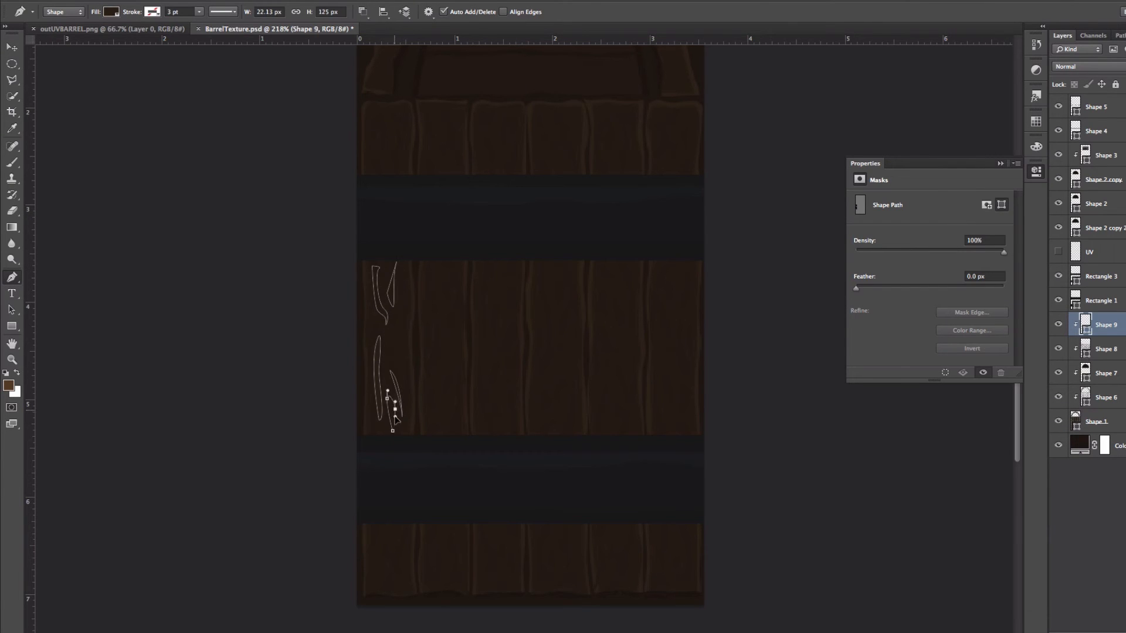
left_click(370, 521)
left_click(373, 554)
left_click(370, 567)
left_click(370, 580)
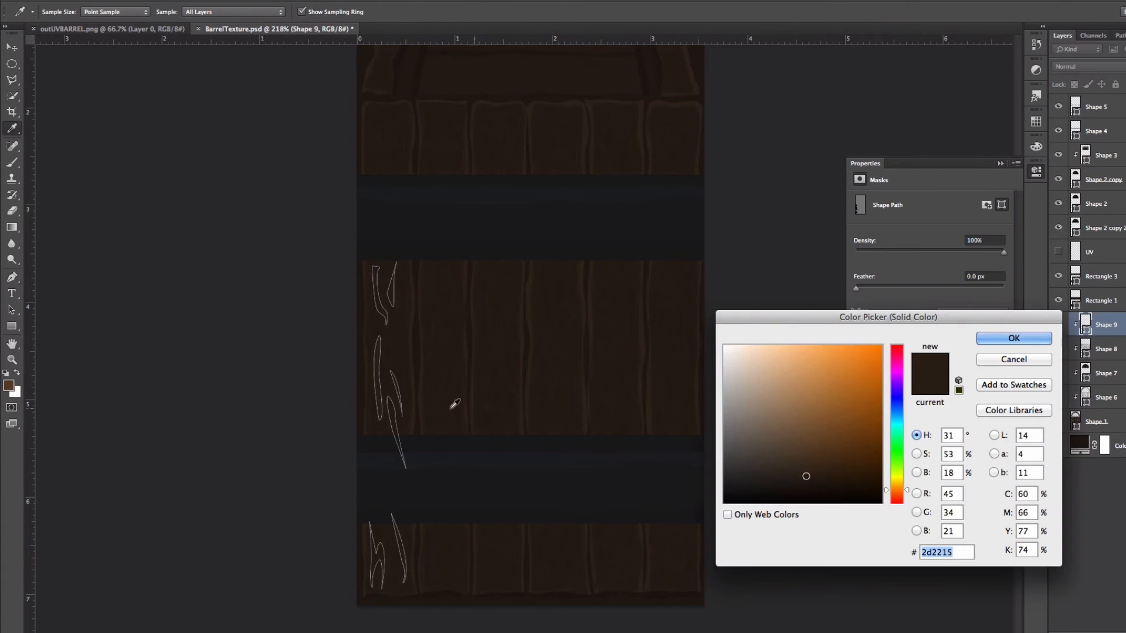
left_click(1014, 356)
left_click_drag(1106, 324, 1106, 410)
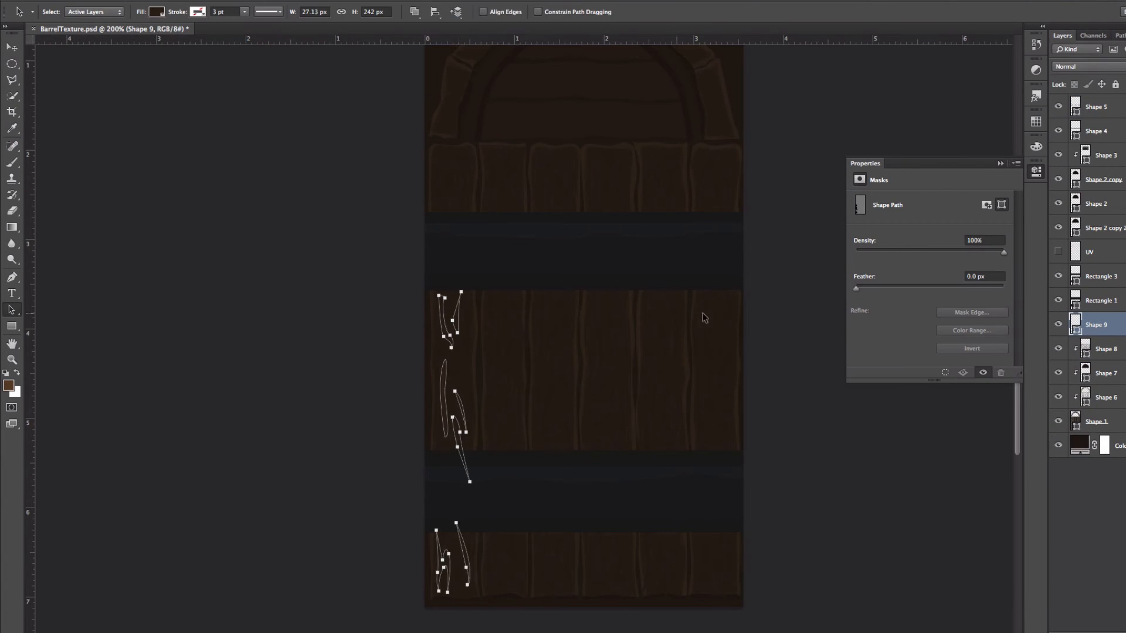
Transform the leftmost plank's grain slivers and shift the upper sliver of the middle section slightly outward
left_click(461, 410)
key("super+t")
key("Return")
left_click_drag(457, 317, 467, 314)
key("p")
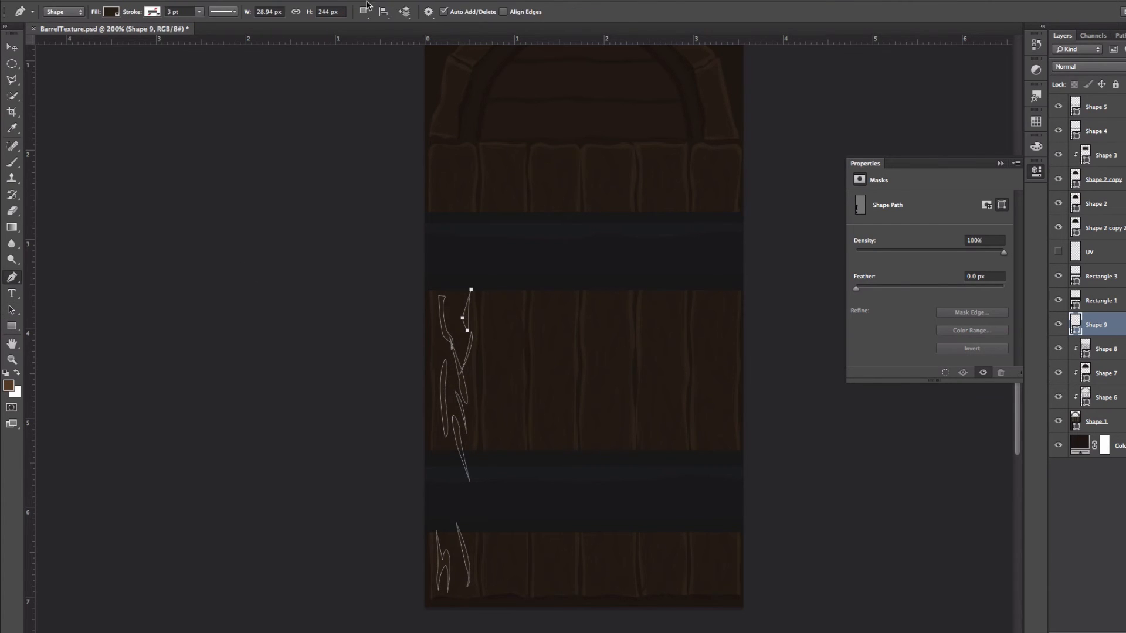
key("a")
key("p")
Combine more grain slivers into Shape 9 on the leftmost plank's upper and lower sections, reaching about 34 by 359 px overall
left_click(467, 300)
left_click(364, 12)
left_click(384, 25)
left_click(438, 210)
left_click_drag(437, 190, 441, 187)
left_click_drag(441, 201, 435, 206)
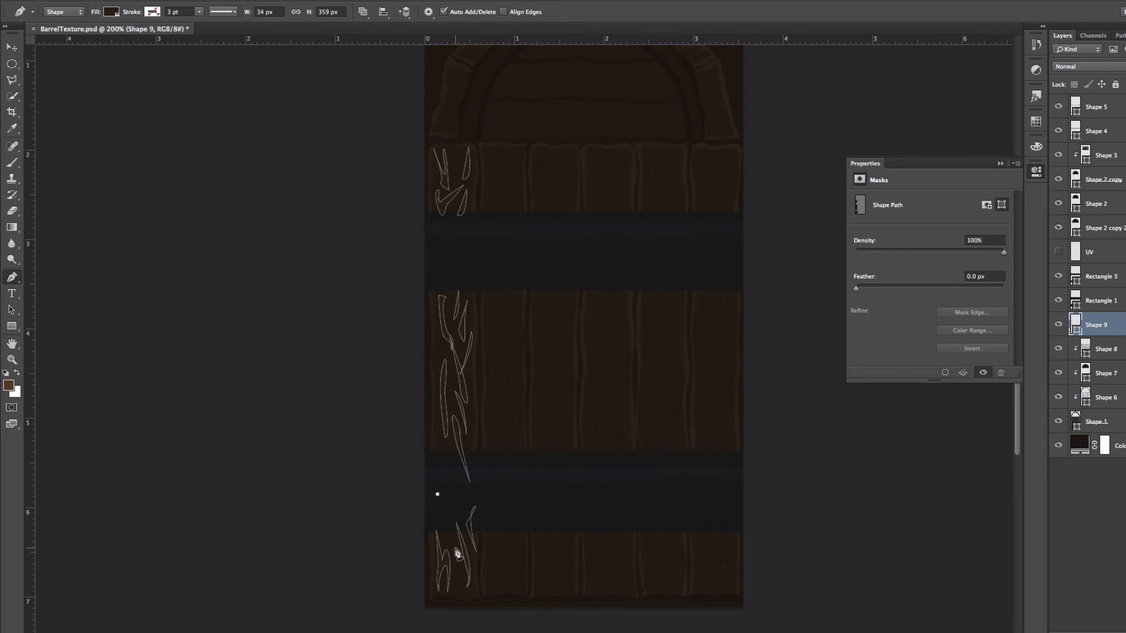
left_click(455, 550)
left_click(1112, 351)
left_click(1105, 325)
Copy the slivers in flipped versions onto the second and third planks, and repeat the set across the remaining three planks
key("a")
mouse_move(170, 245)
left_click_drag(461, 375, 563, 375, "alt")
left_click(357, 396)
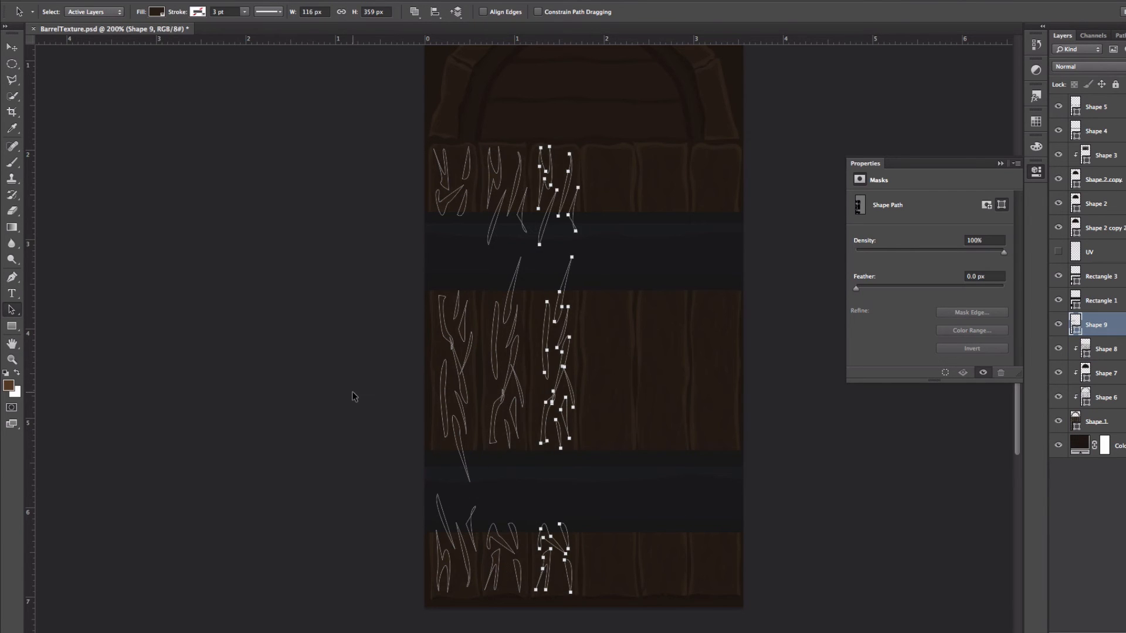
left_click(354, 395)
left_click(354, 384)
left_click_drag(338, 124, 684, 627)
left_click_drag(512, 375, 667, 376, "alt")
Bring Shape 9 to the top of the layer stack with an adjusted fill, and check the wood grain on the barrel in Maya
left_click_drag(1105, 324, 1106, 97)
double_click(1075, 104)
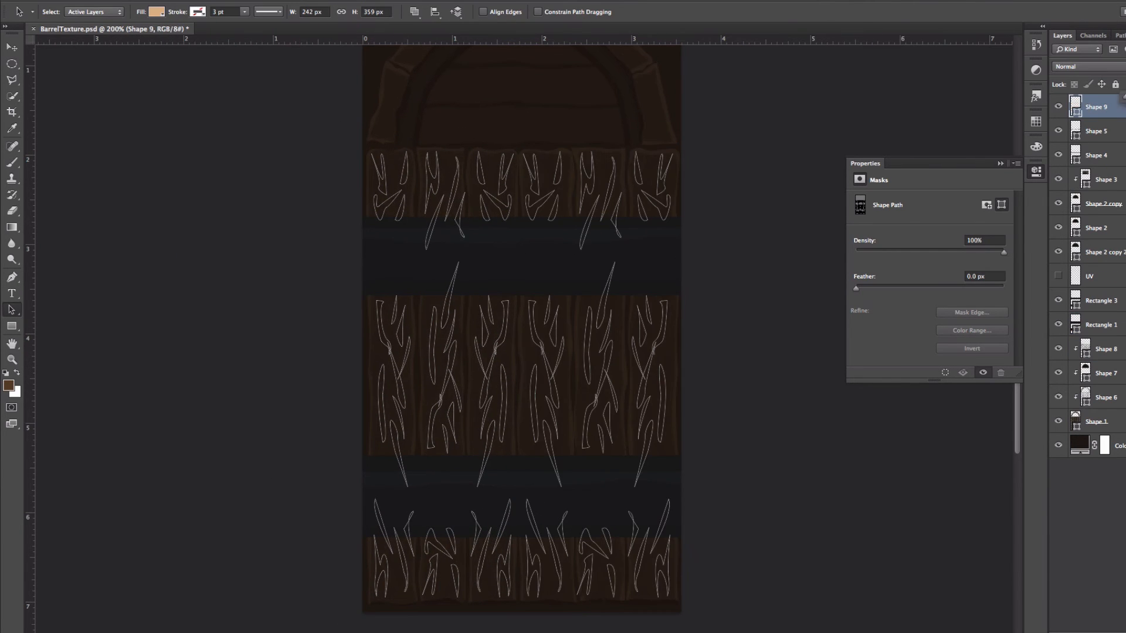
key("Return")
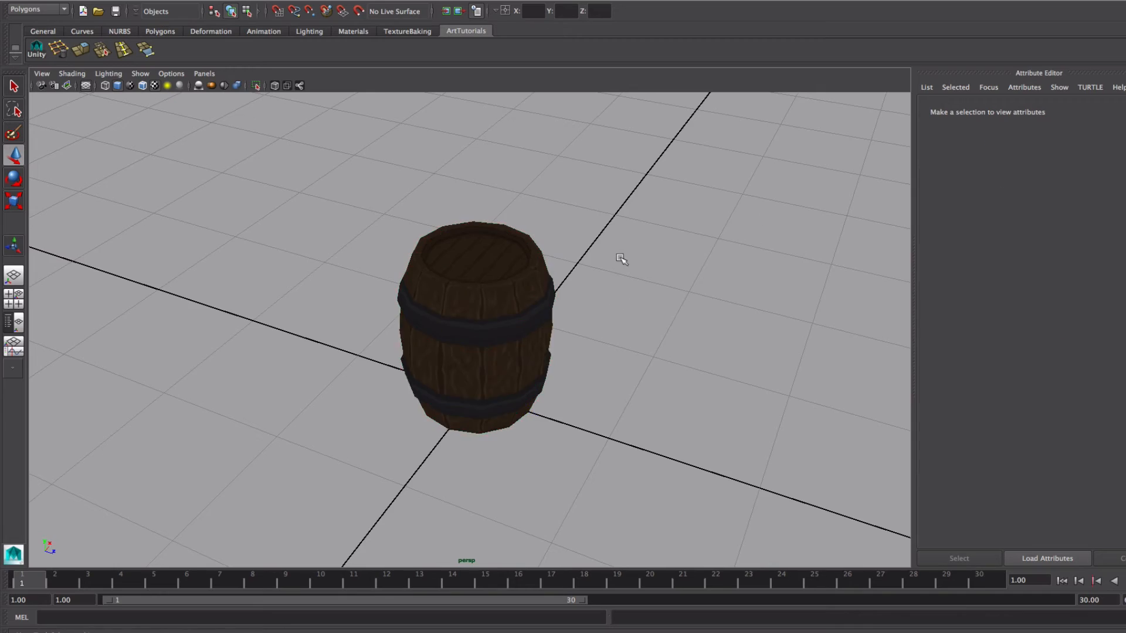
left_click_drag(622, 259, 563, 264, "alt")
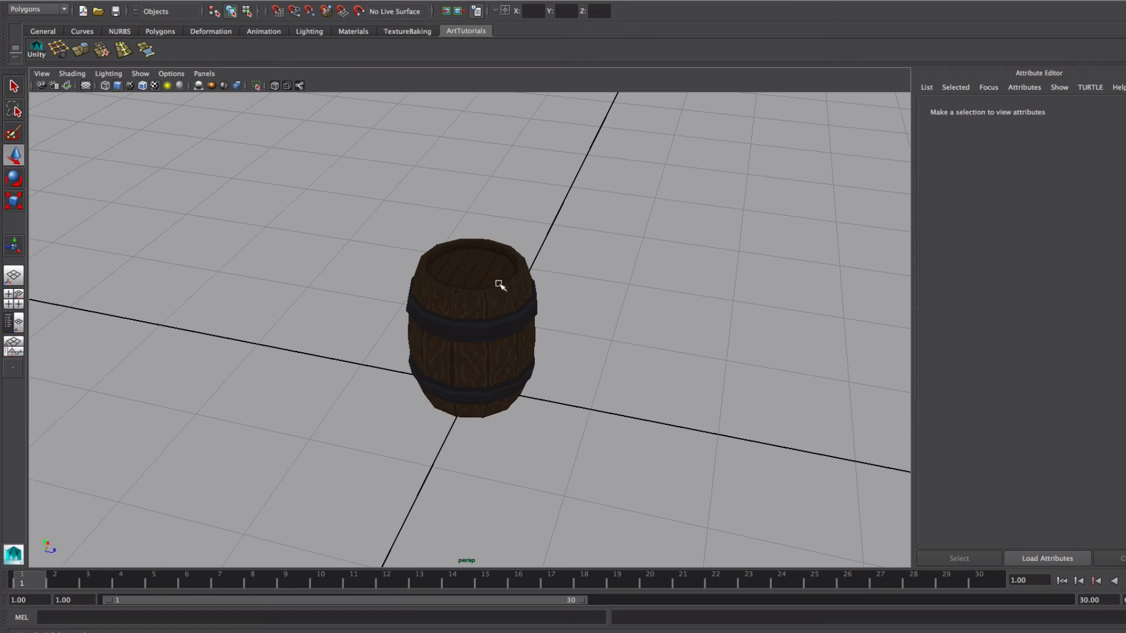
left_click_drag(499, 285, 528, 264, "alt")
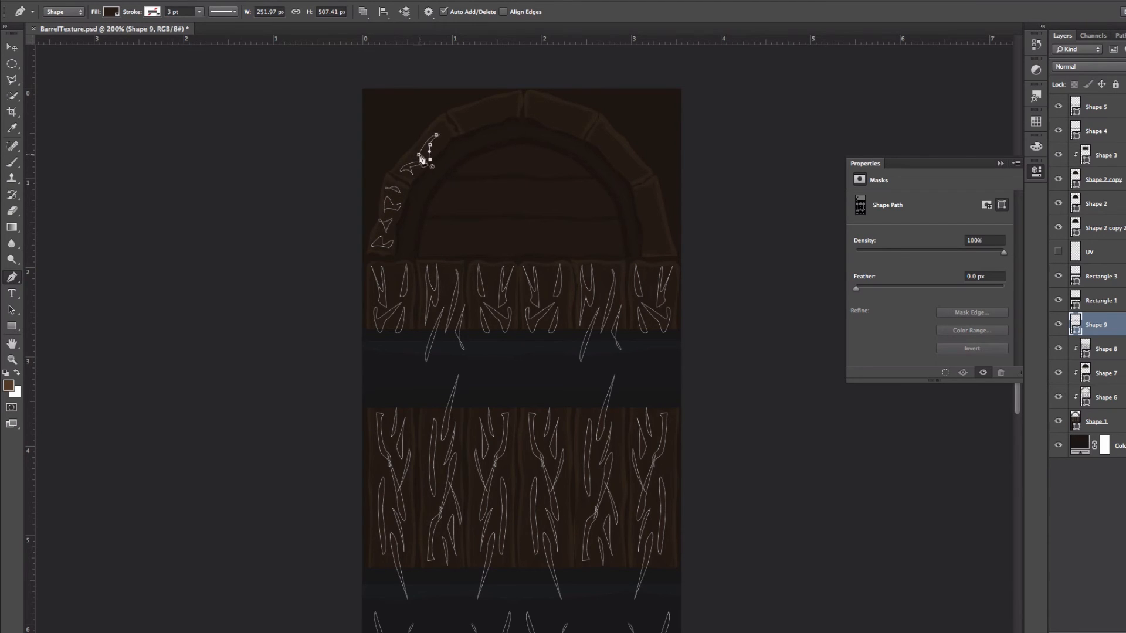
Back in Photoshop, add small irregular grain slivers to Shape 9 on the rim planks around the arch, and deselect the layer
left_click(420, 156)
left_click(438, 131)
left_click(447, 138)
left_click(1111, 505)
left_click(1103, 324)
left_click(458, 113)
left_click(465, 110)
left_click(467, 121)
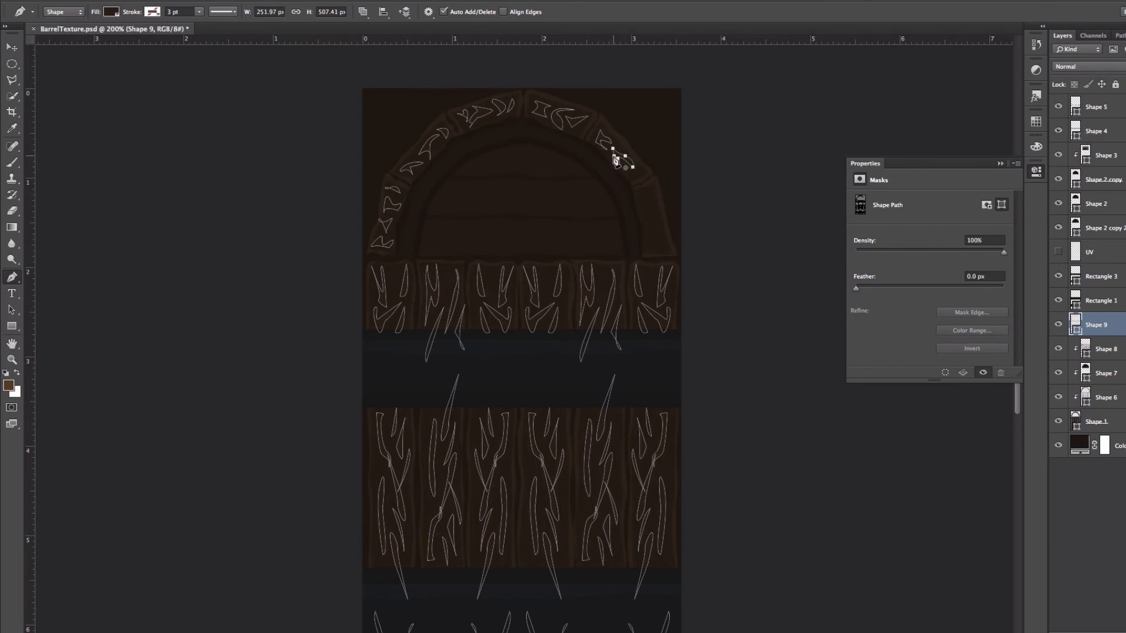
left_click(647, 243)
left_click(1112, 505)
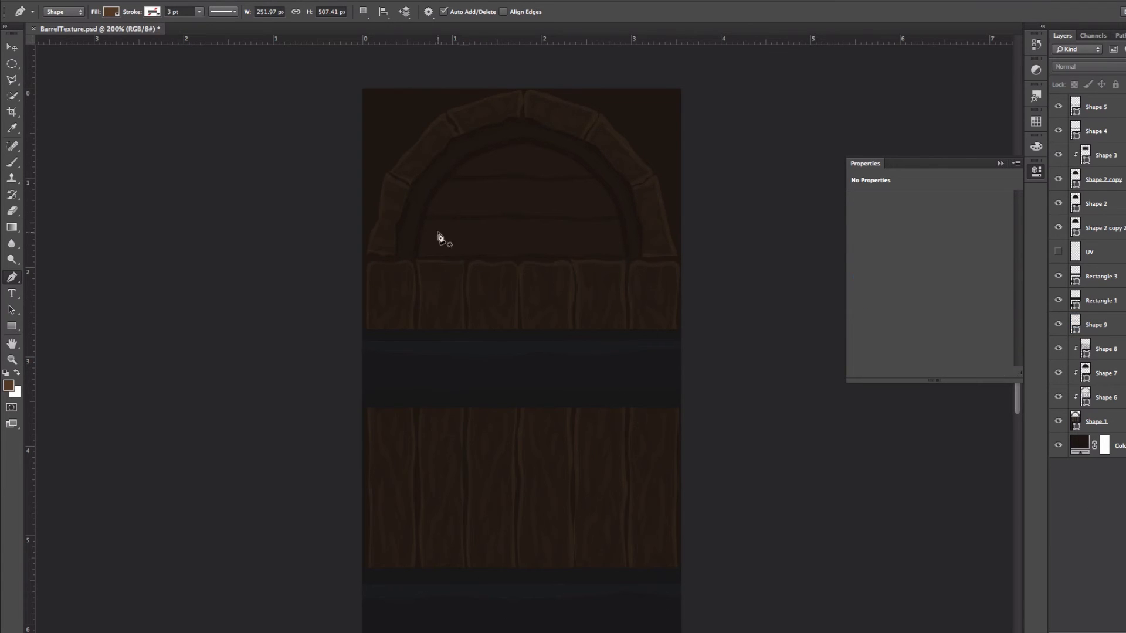
Draw a thin horizontal grain sliver at the left end of the lid's lowest plank on a new shape above Shape 3
scroll(557, 355, "down", 4)
left_click(1106, 156)
scroll(457, 235, "up", 3)
left_click(429, 236)
left_click_drag(456, 231, 483, 233)
left_click_drag(431, 222, 428, 227)
left_click(495, 235)
left_click(429, 236)
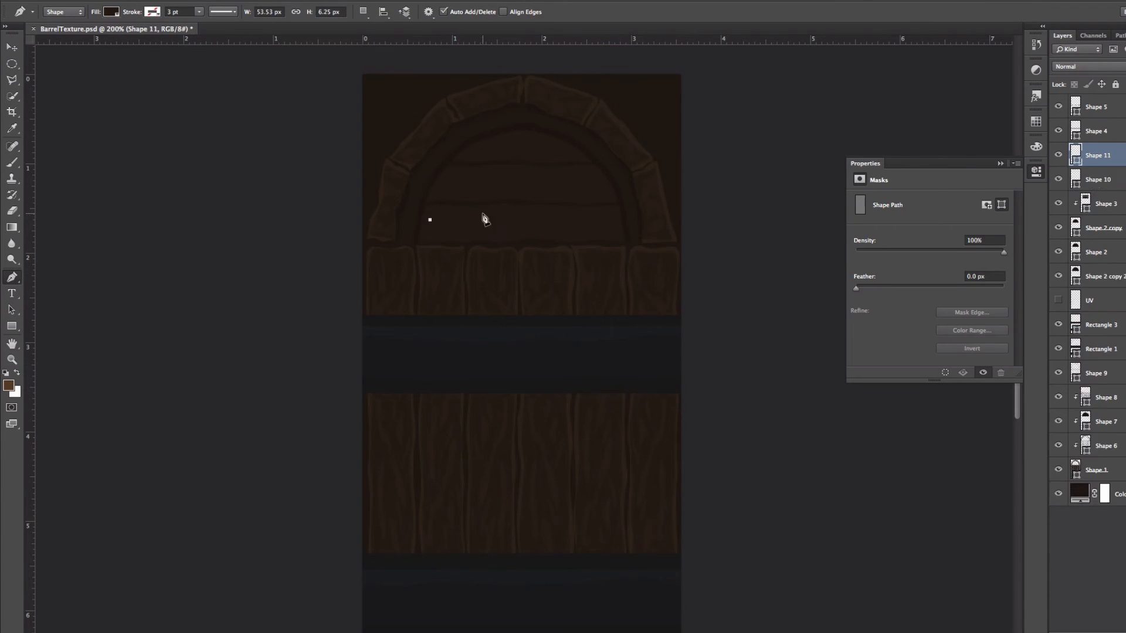
Combine more grain outlines into Shape 10 on the left half of the lowest lid plank, about 82 by 22 px overall
left_click(363, 12)
left_click(398, 27)
left_click(428, 222)
left_click(491, 213)
left_click(522, 218)
left_click(492, 227)
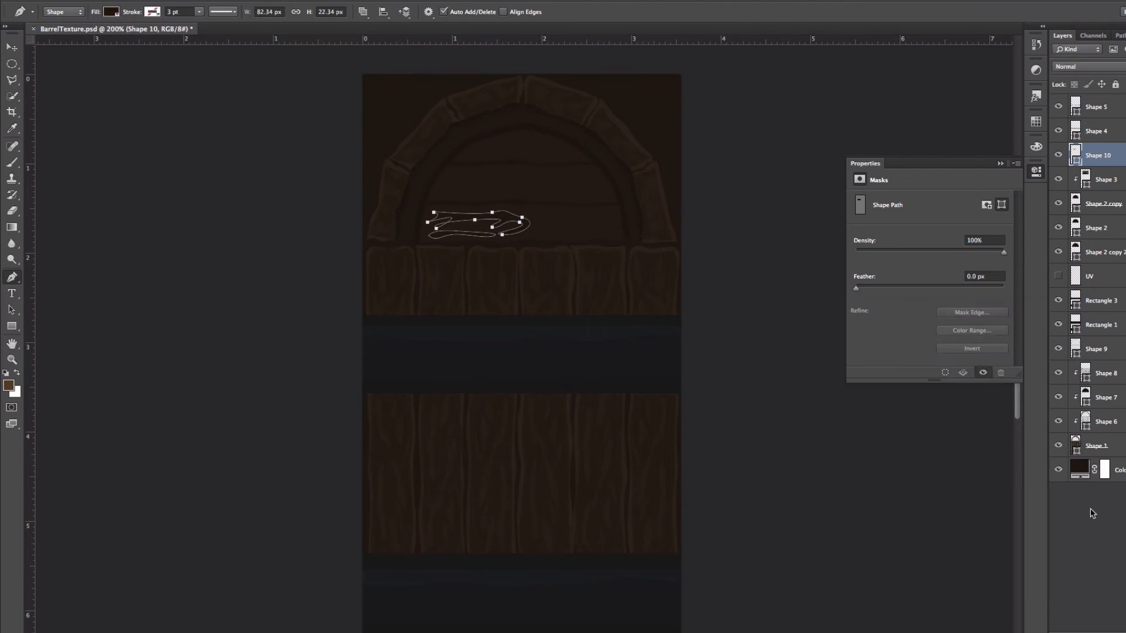
Adjust Shape 10's fill colour and extend its grain to the right end of the lid plank, about 155 px wide overall
double_click(1075, 156)
left_click(1015, 340)
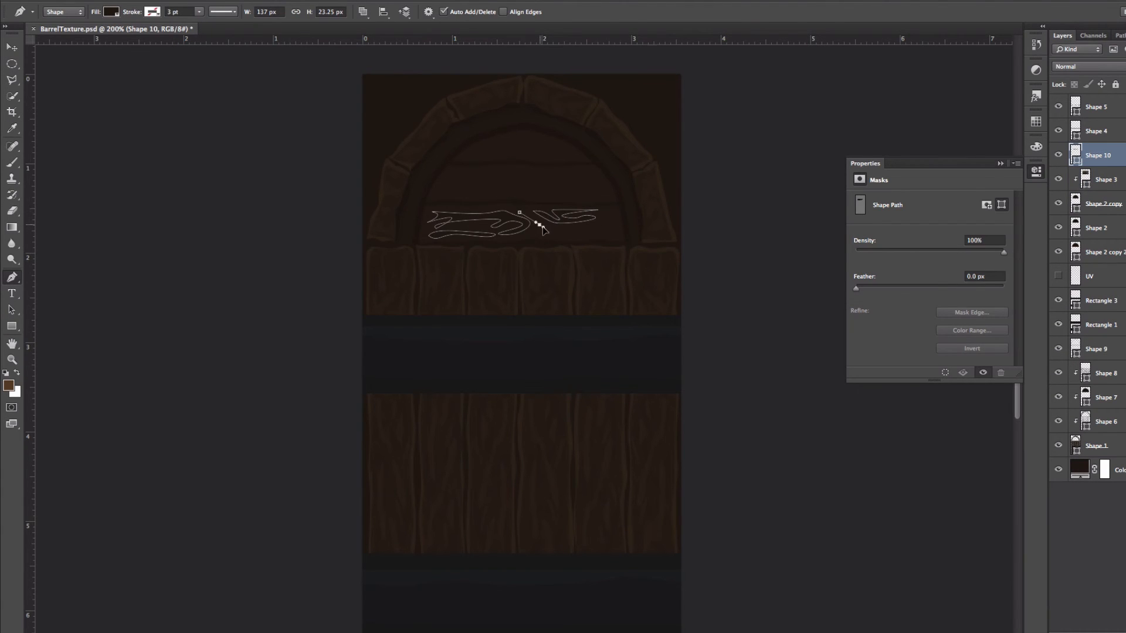
left_click(598, 226)
Duplicate the Shape 10 grain layer and transform the copy to fit another lid plank
right_click(1099, 154)
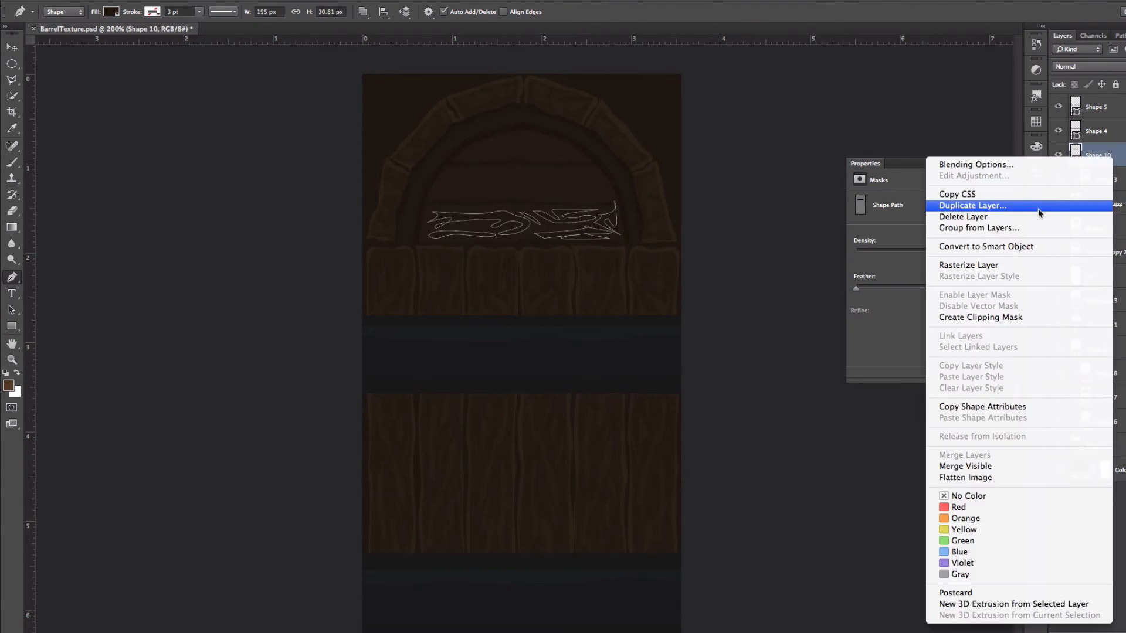
left_click(1038, 208)
key("Return")
key("v")
left_click(120, 0)
left_click(161, 234)
key("Return")
Clip Shape 10 and its two copies to the lid plank layer Shape 3
left_click(1097, 216, "alt")
left_click(1098, 192, "alt")
left_click(1098, 167, "alt")
Transform the two Shape 10 copies so their grain fits the lid's middle and upper planks
left_click(120, 1)
left_click(157, 245)
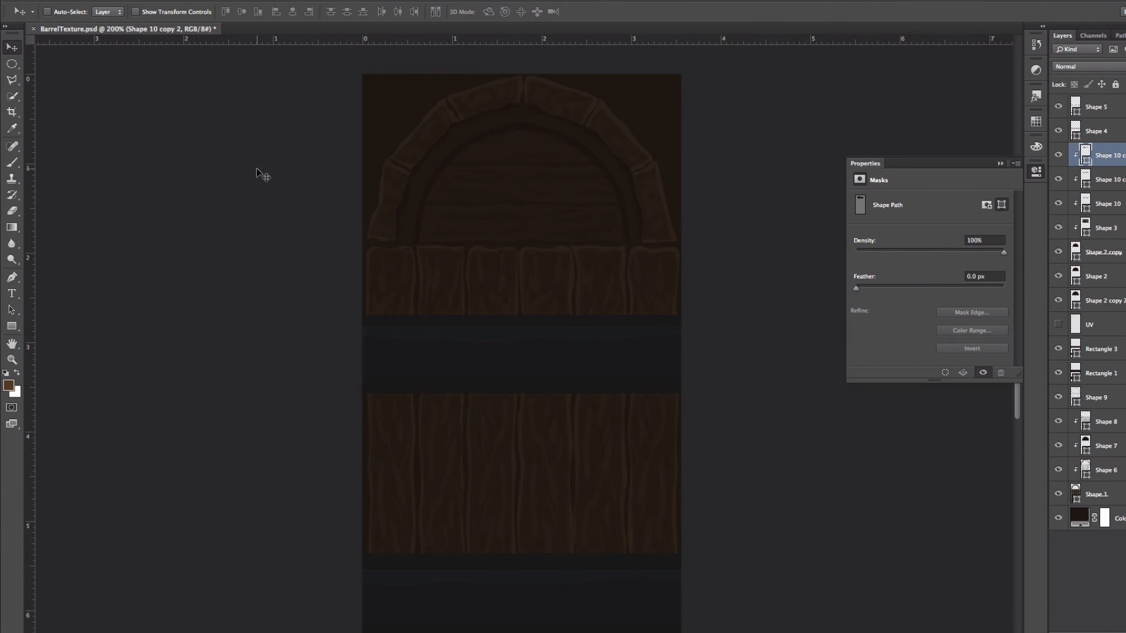
left_click(1105, 179)
key("super+t")
key("Return")
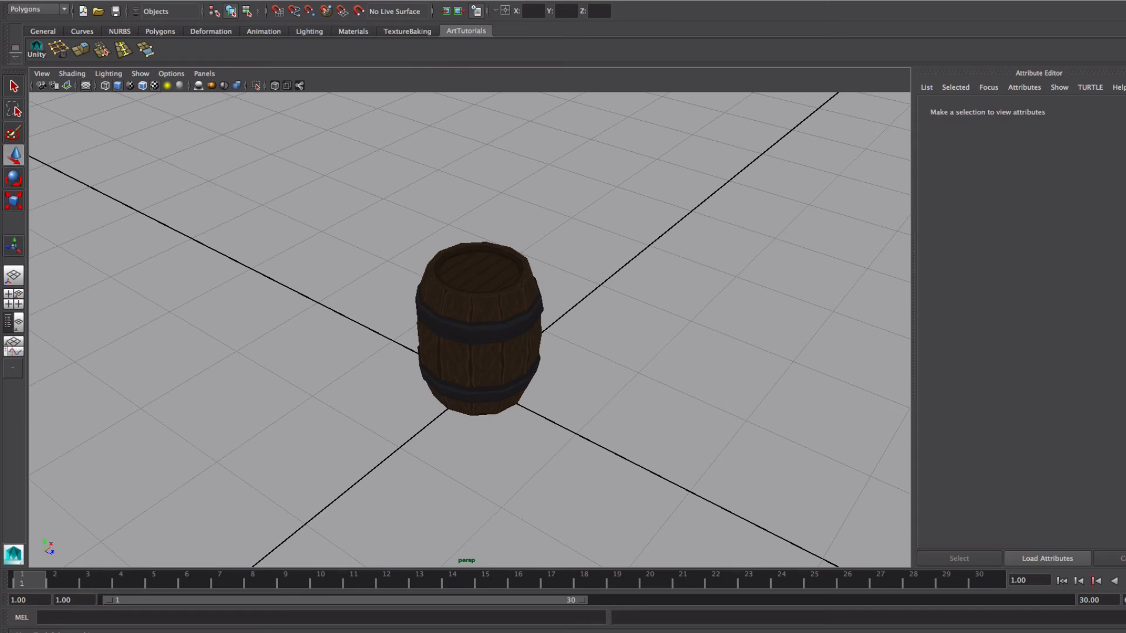
Adjust the fill colours of the lid layers and change the Color Fill 1 background to a dark reddish brown
left_click(1105, 227)
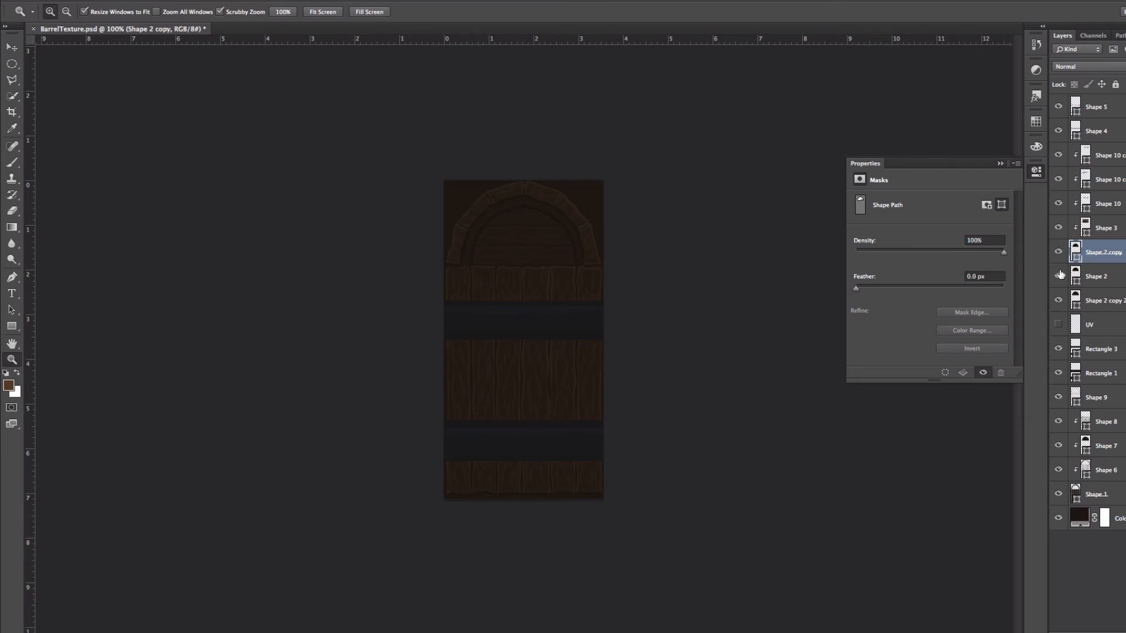
double_click(1085, 227)
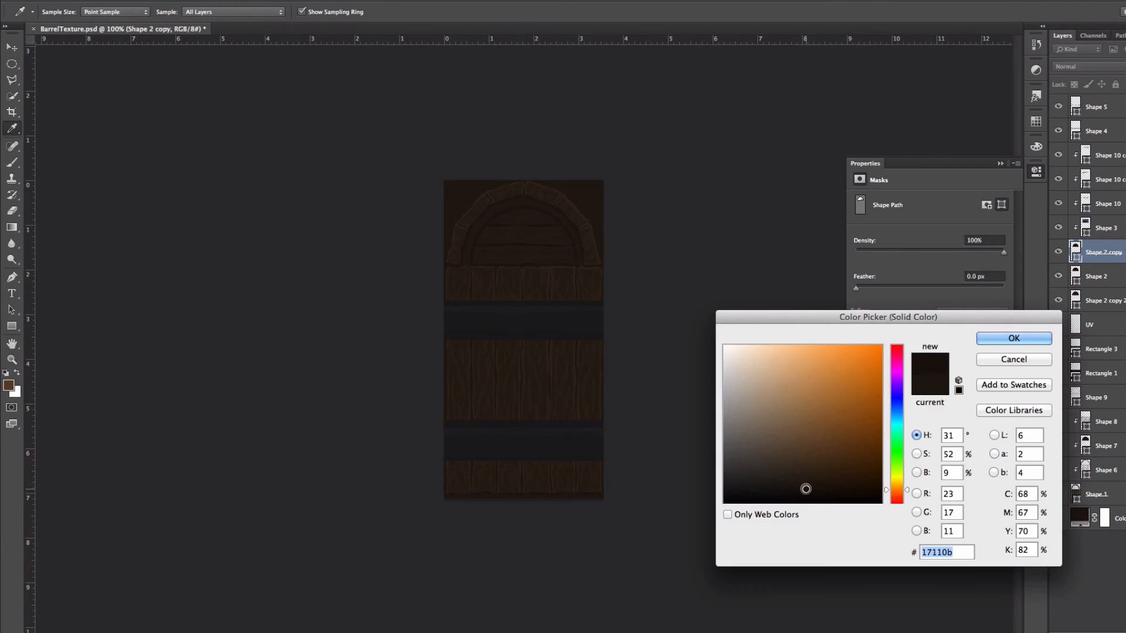
left_click(809, 477)
left_click(1010, 334)
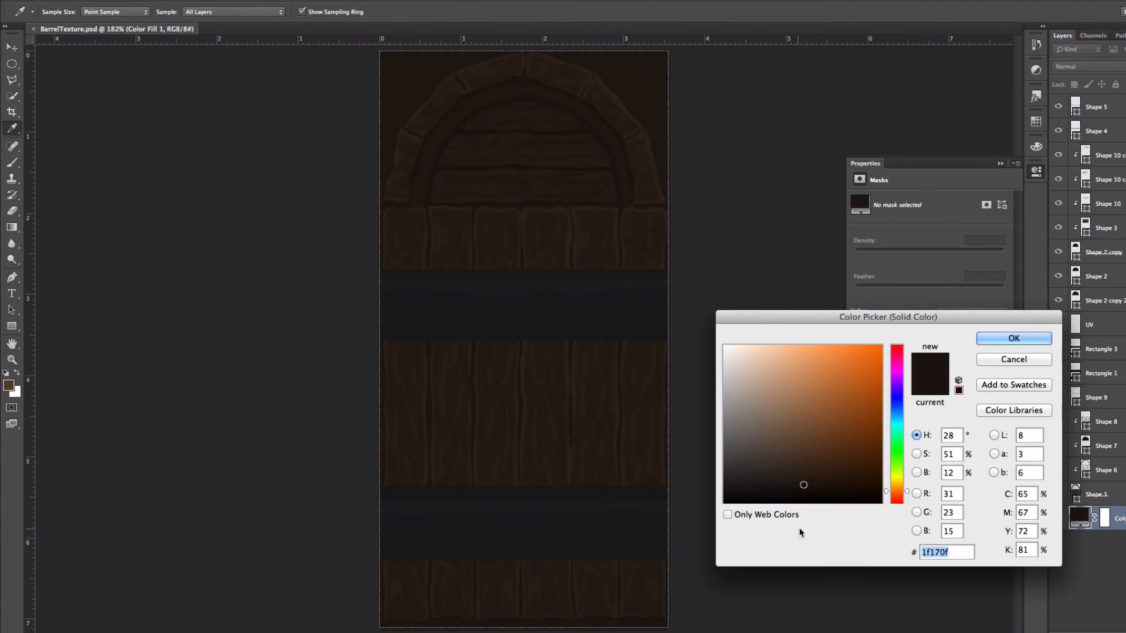
key("Return")
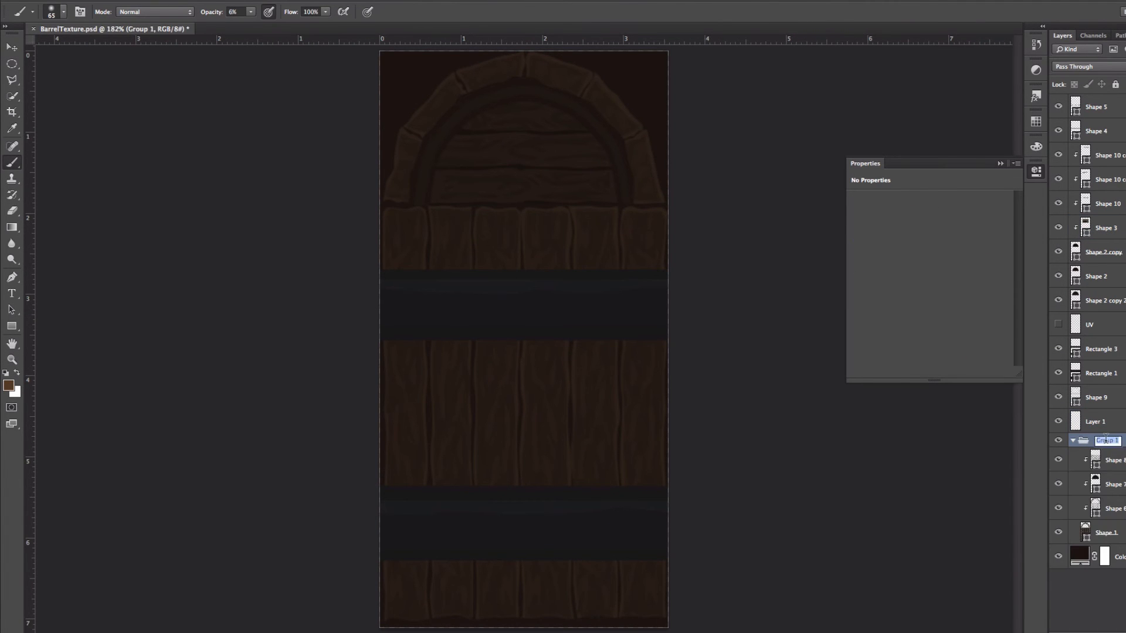
Rename the plank layer group as Wood and clip Layer 1 to it
left_click(1105, 436)
left_click(1113, 444, "alt")
left_click(1105, 398)
Brush soft white highlights down the centres of the wall planks on Layer 1, using a 22 px brush at 6% opacity
key("x")
right_click(421, 285)
left_click_drag(514, 315, 502, 317)
left_click_drag(405, 220, 405, 607)
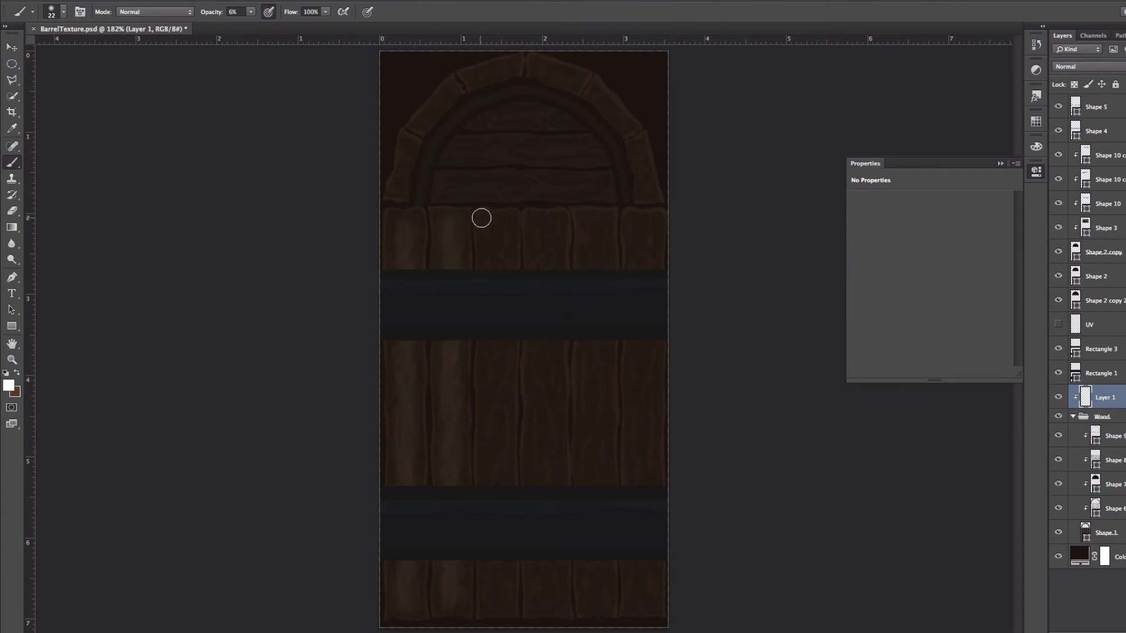
left_click_drag(496, 218, 496, 603)
left_click_drag(598, 219, 598, 604)
left_click_drag(644, 222, 643, 266)
Brush soft white highlights along the arch's rim planks with a smaller brush
key("bracketleft")
key("bracketleft")
mouse_move(648, 195)
left_mouse_down()
mouse_move(638, 151)
mouse_move(596, 93)
left_mouse_up()
left_click_drag(584, 84, 539, 69)
mouse_move(512, 69)
left_mouse_down()
mouse_move(424, 118)
mouse_move(398, 188)
left_mouse_up()
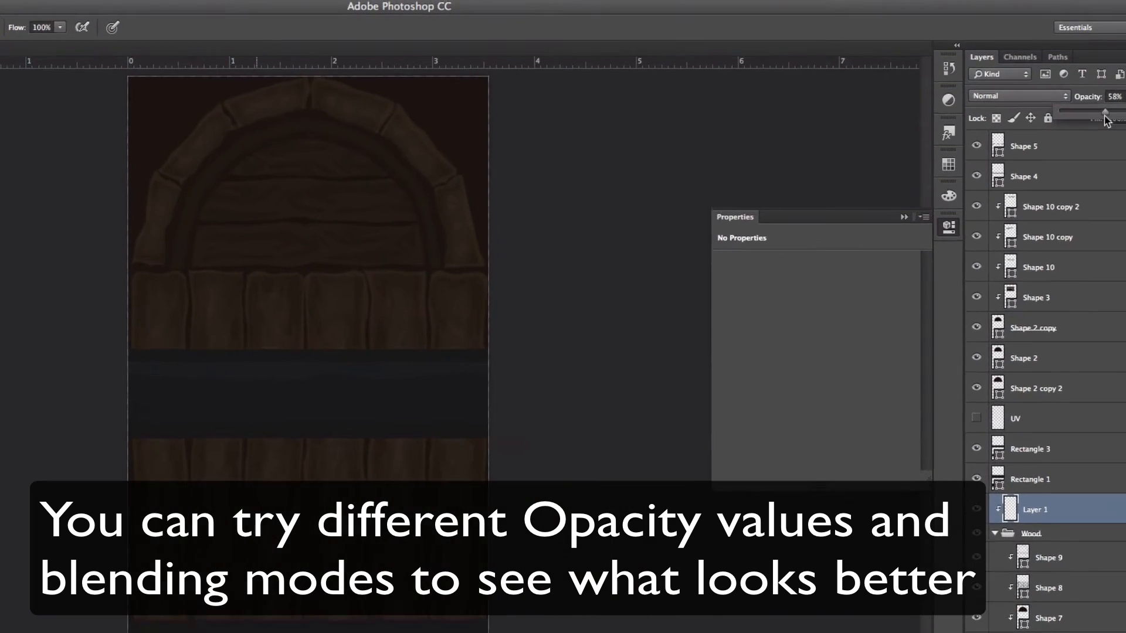
Set the Layer 1 highlights to Overlay blending at 58% opacity
left_click(1087, 67)
left_click(1073, 192)
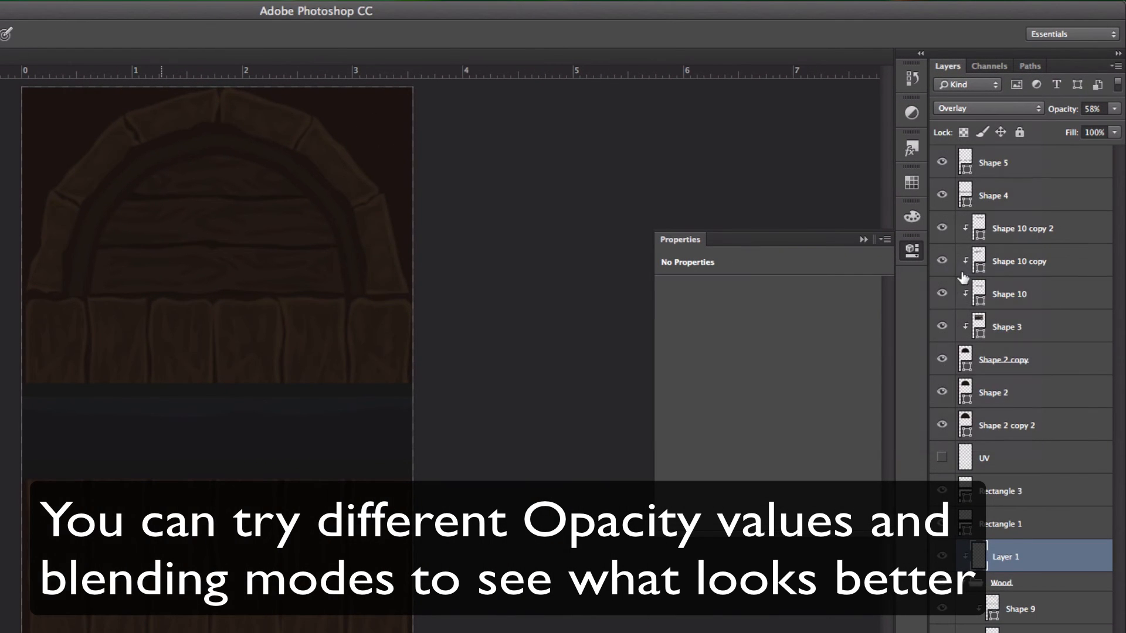
Raise Layer 1 to 100% opacity, then duplicate it and merge the duplicate with the original highlights
left_click_drag(1114, 109, 1121, 124)
left_click(942, 555)
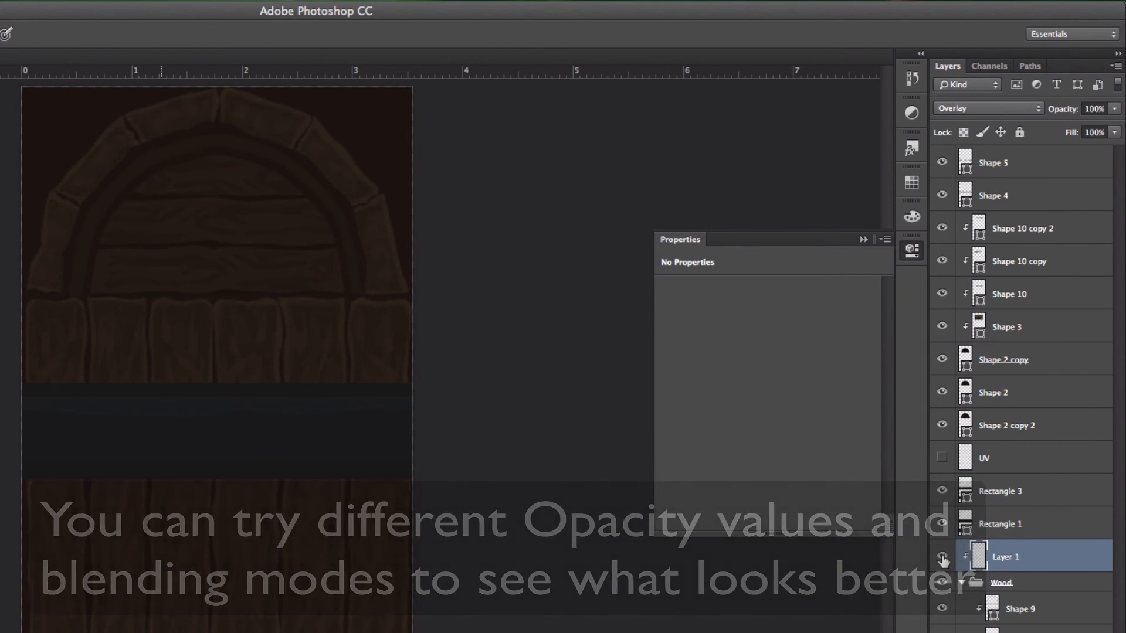
right_click(1012, 560)
left_click(887, 325)
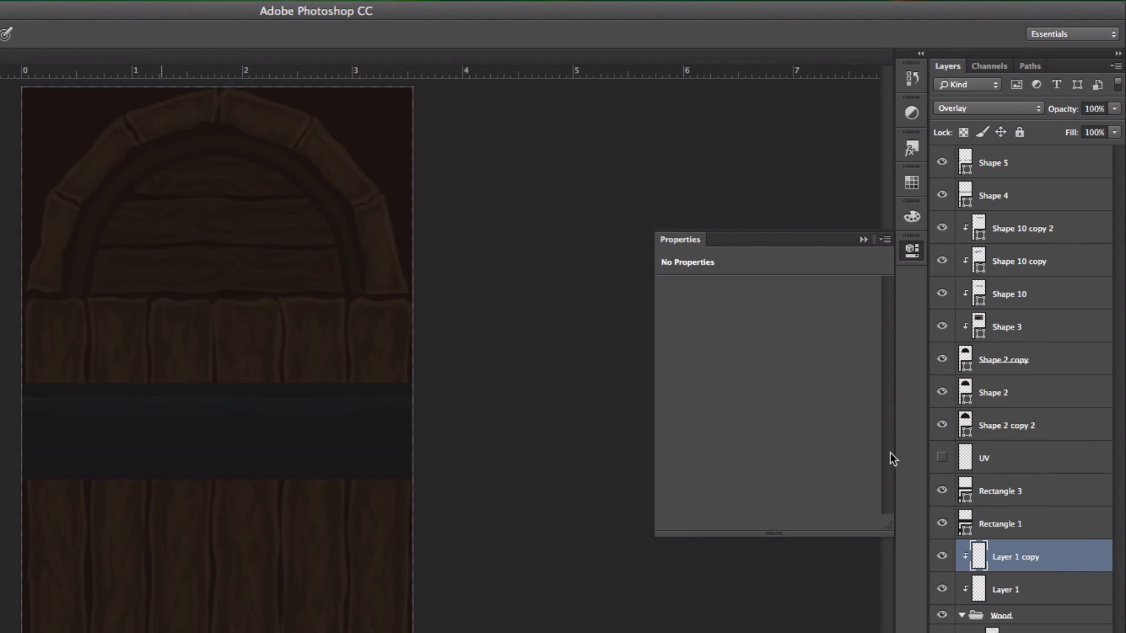
left_click(1017, 592, "shift")
key("super+e")
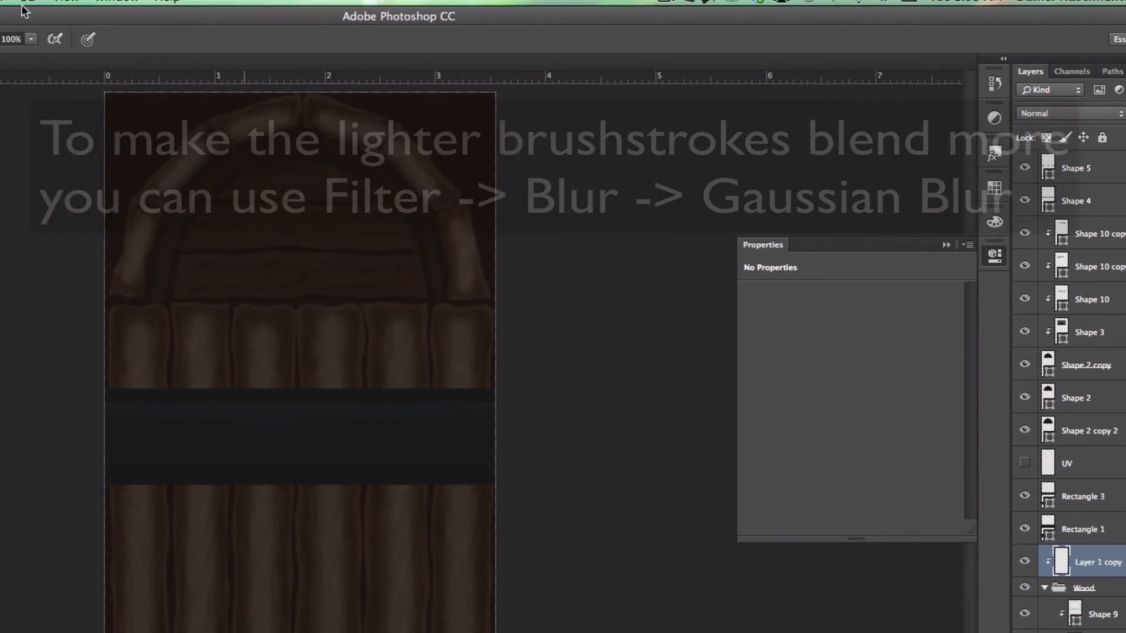
Soften the merged plank highlights with a Gaussian Blur filter
left_click(186, 9)
mouse_move(253, 212)
left_click(461, 331)
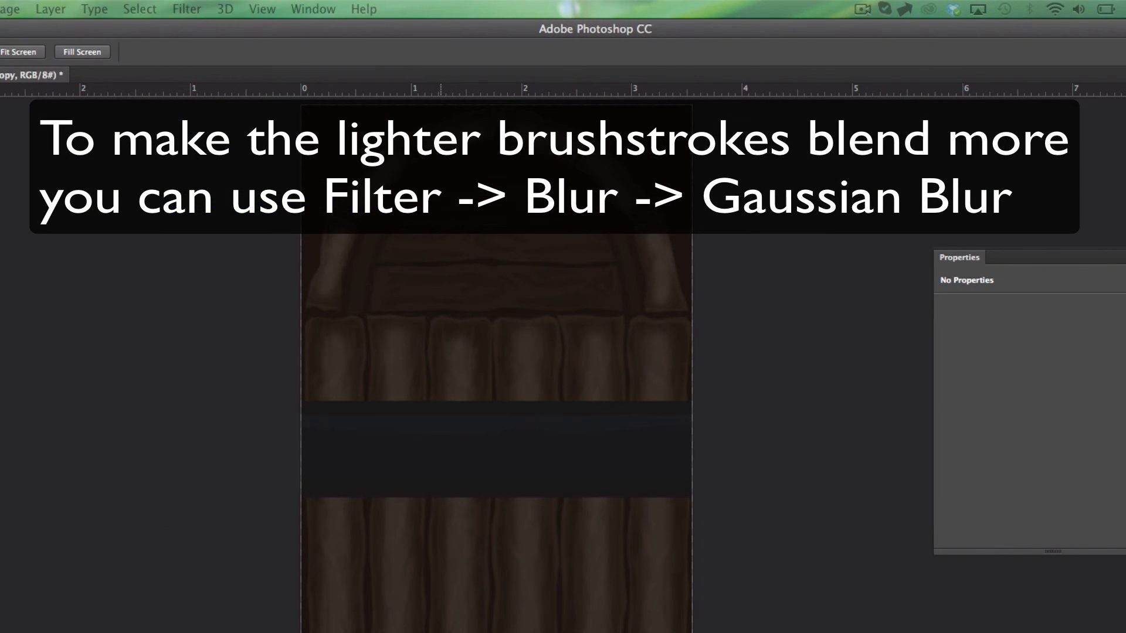
left_click_drag(717, 565, 751, 561)
left_click(915, 332)
Set the blurred highlight layer to Soft Light blending and duplicate it
left_click(1050, 110)
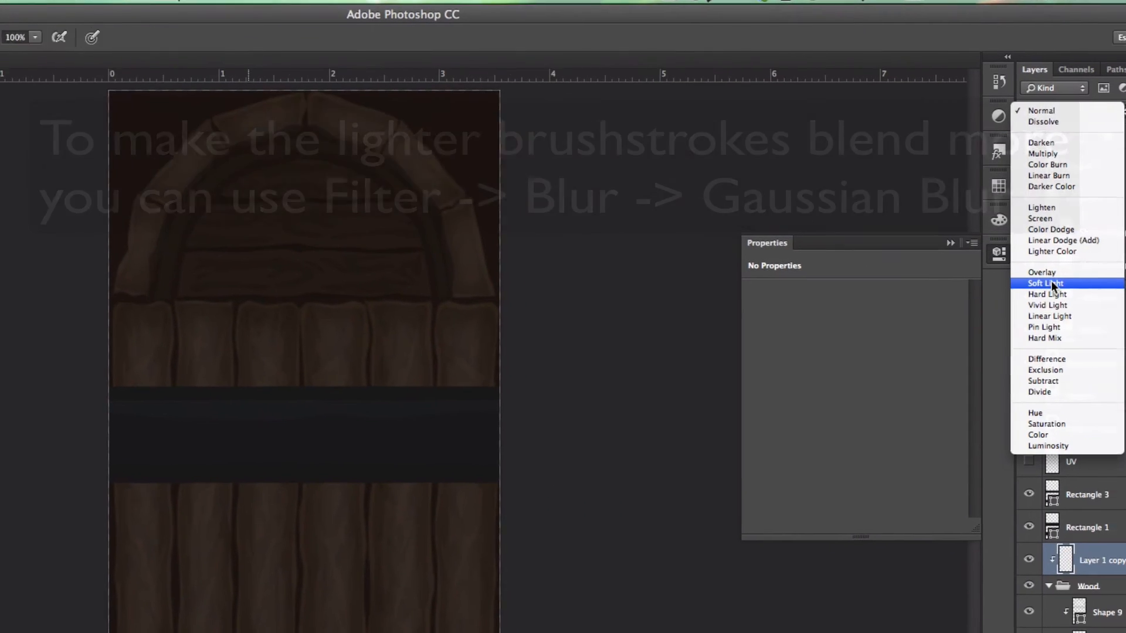
left_click(1051, 283)
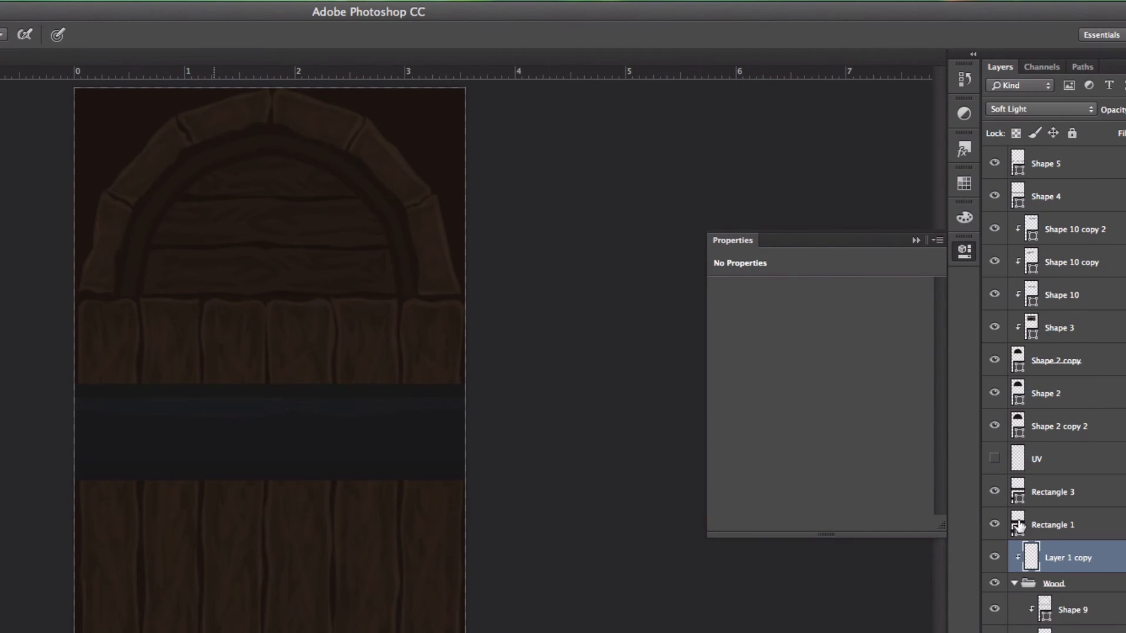
right_click(1047, 555)
left_click(899, 323)
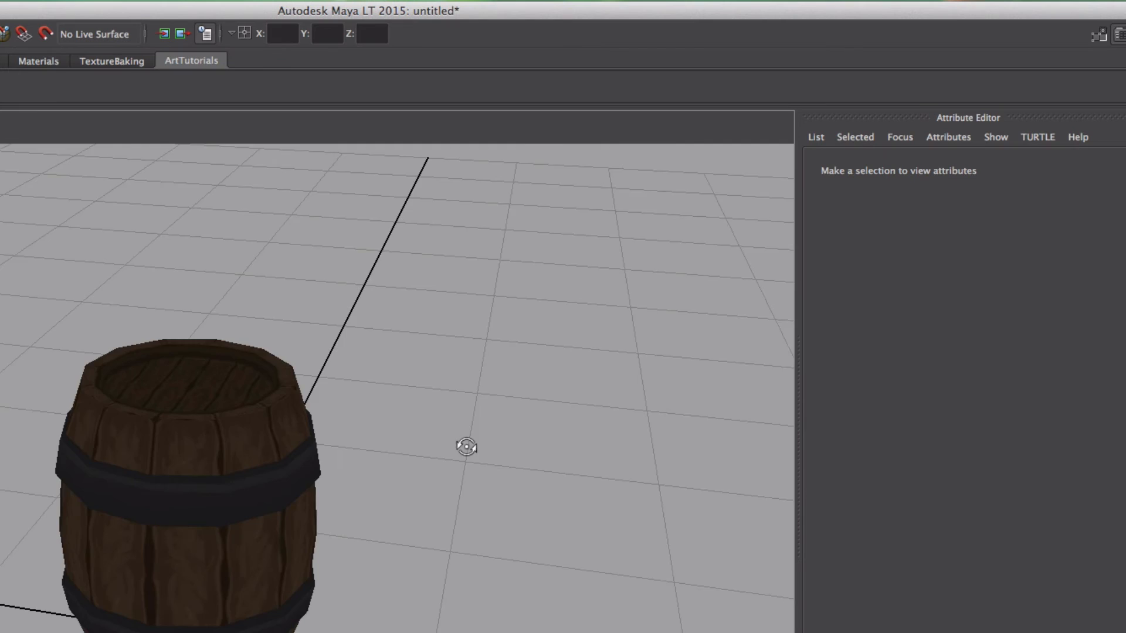
Switch to Maya and inspect the blurred plank highlights on the barrel
left_click_drag(466, 447, 301, 459, "alt")
left_click(302, 459)
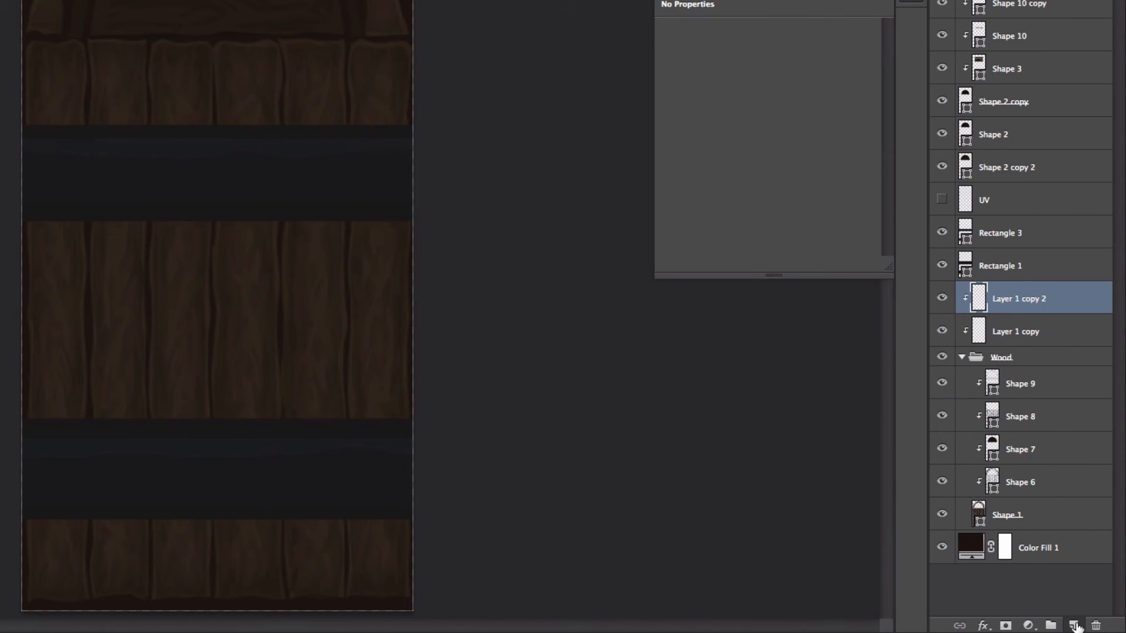
Add a new layer clipped to the Wood group in Photoshop and brush subtle shading over the planks
left_click(1075, 626)
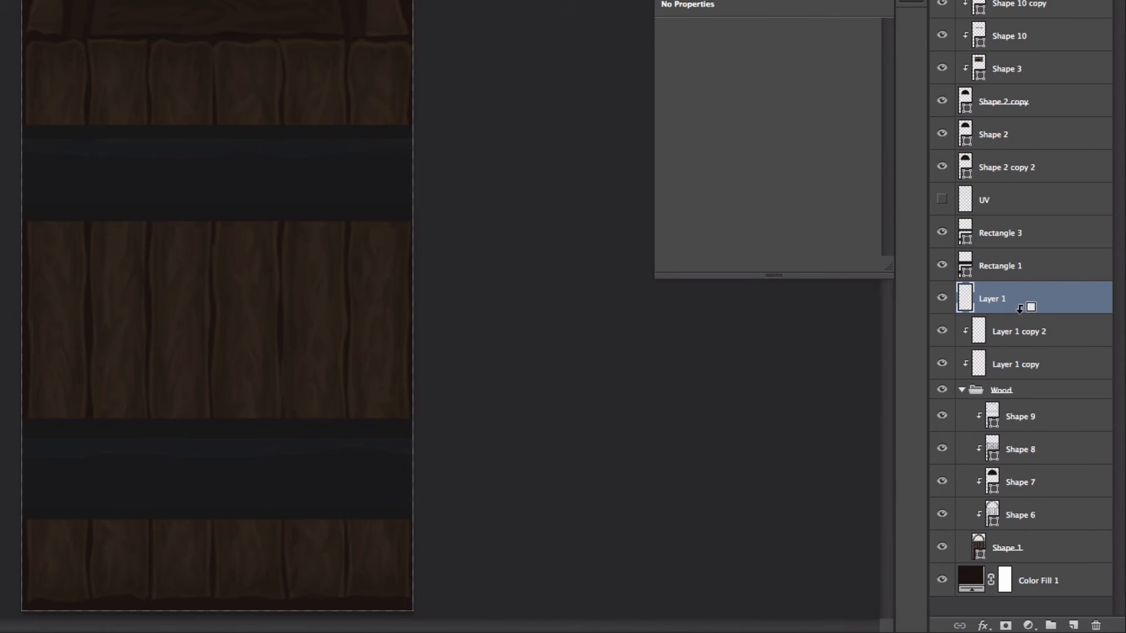
right_click(94, 78)
key("Return")
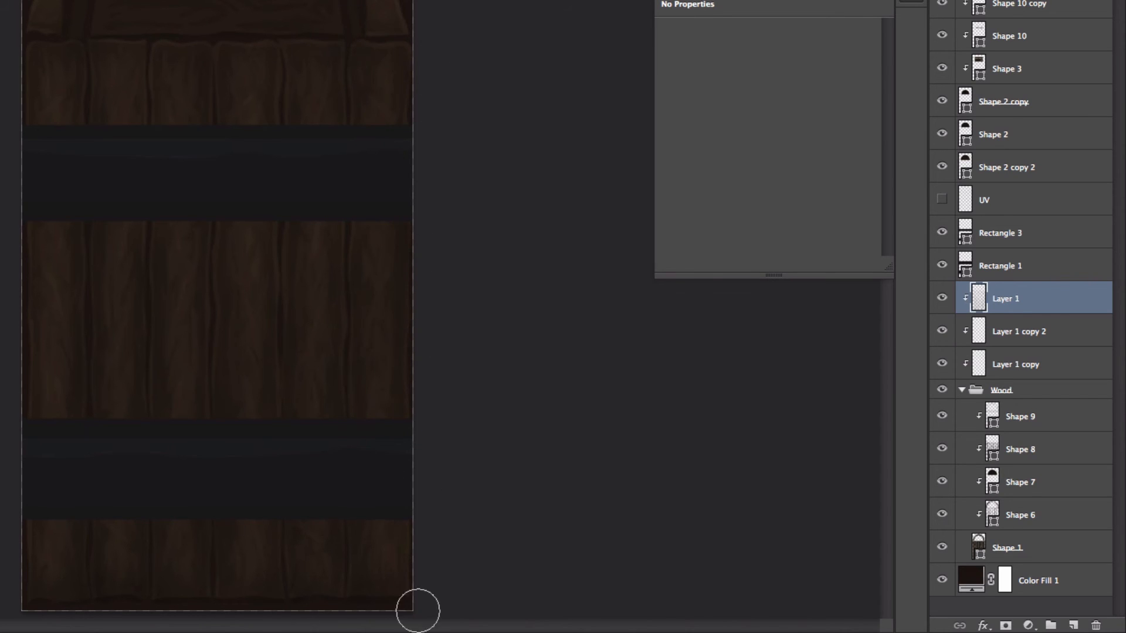
Switch to Maya and inspect the plank shading on the barrel from another angle
left_click(955, 359)
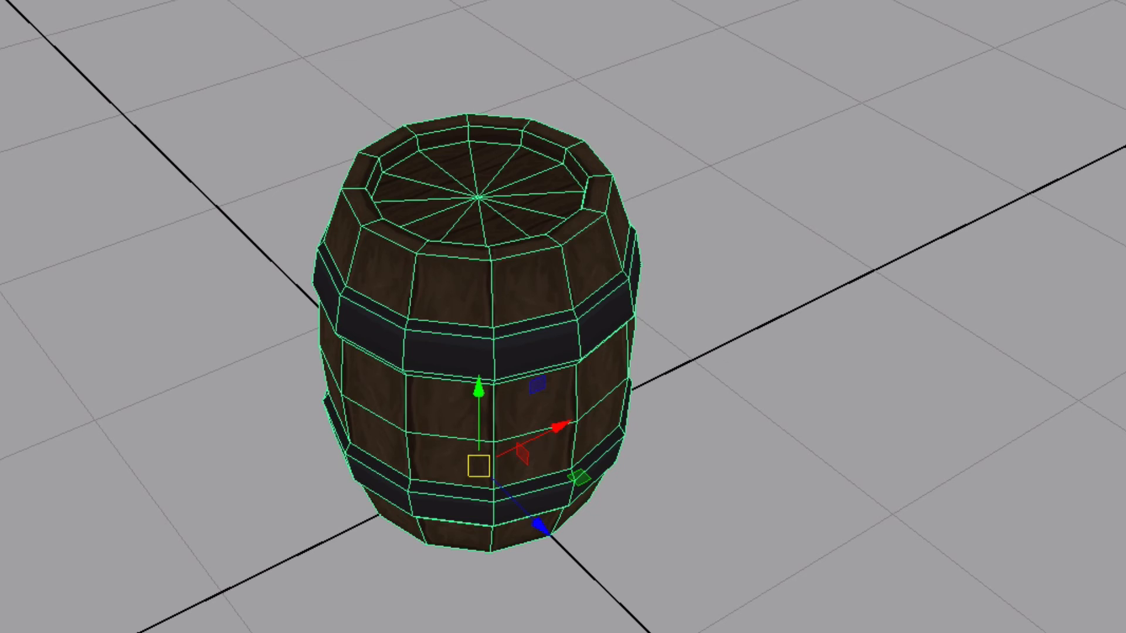
left_click(817, 276)
left_click_drag(817, 276, 822, 252, "alt")
left_click_drag(823, 252, 816, 258, "alt")
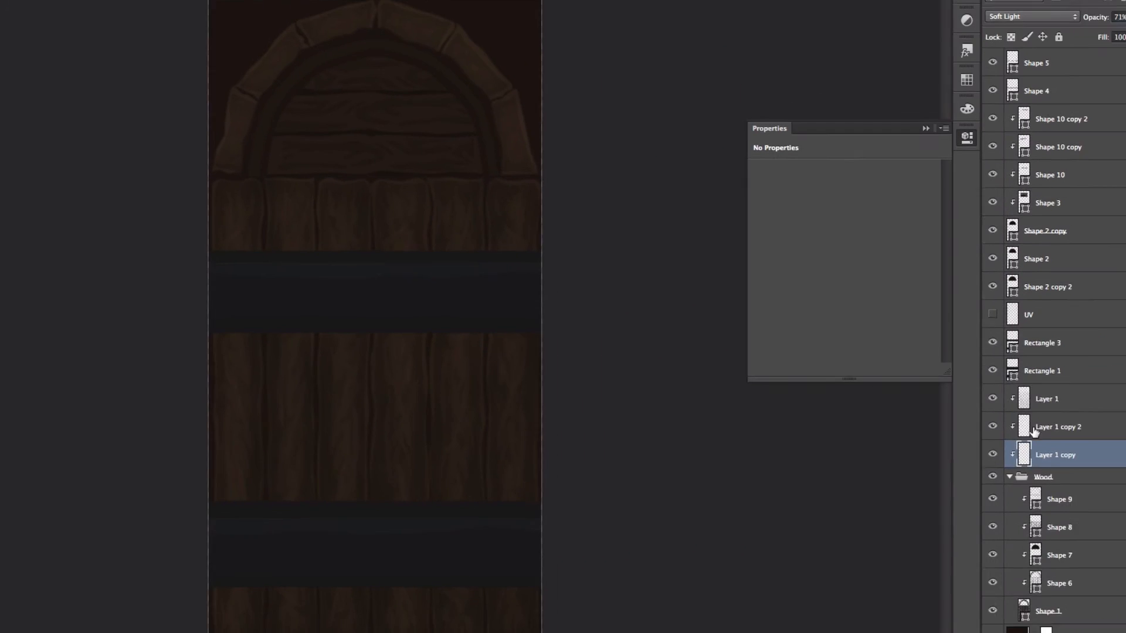
Set Layer 1 copy 2 and Layer 1 copy to Overlay blending at 100% opacity, and check the barrel in Maya
left_click(1009, 23)
left_click(997, 25)
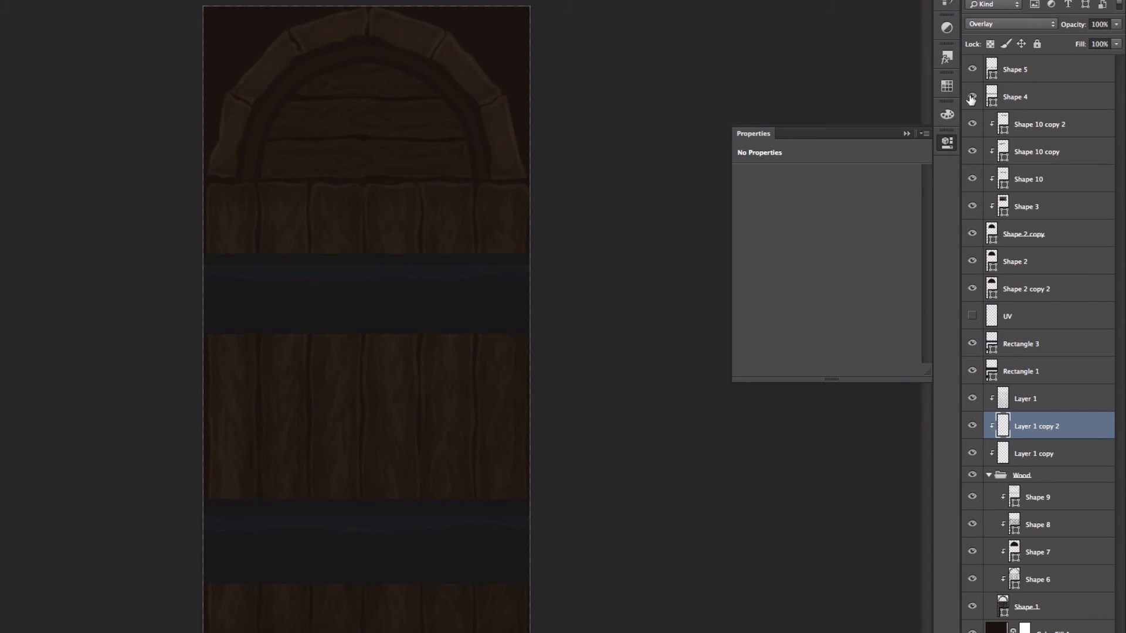
left_click(1027, 454)
left_click(1033, 25)
left_click(1030, 16)
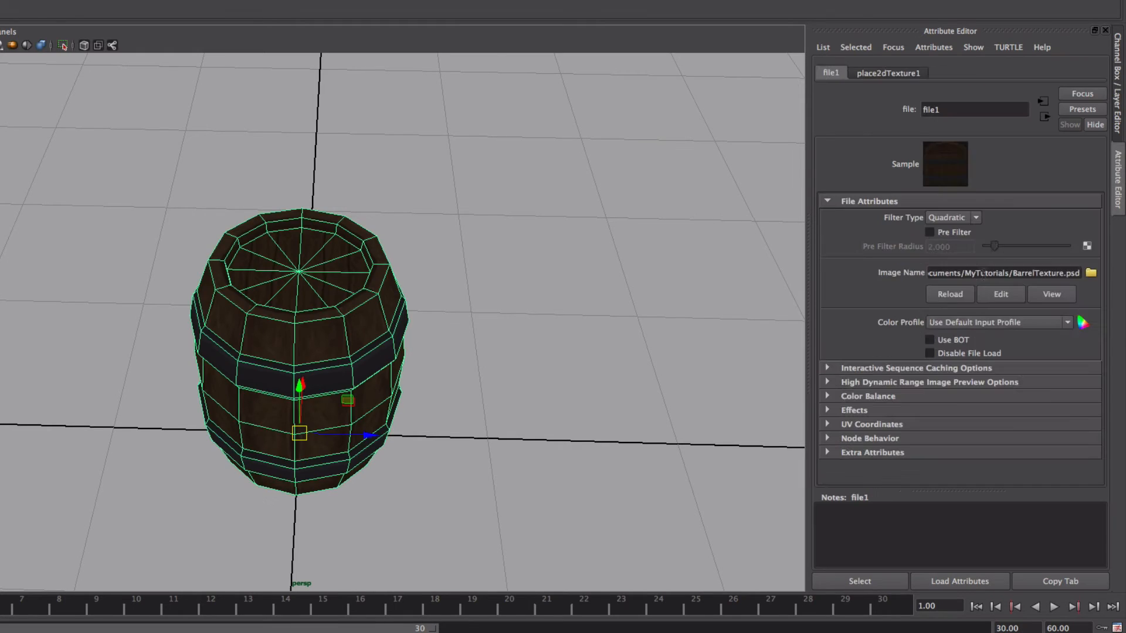
mouse_move(624, 239)
left_mouse_down("alt")
mouse_move(628, 324)
mouse_move(400, 286)
mouse_move(613, 355)
mouse_move(615, 394)
mouse_move(626, 348)
mouse_move(622, 375)
left_mouse_up("alt")
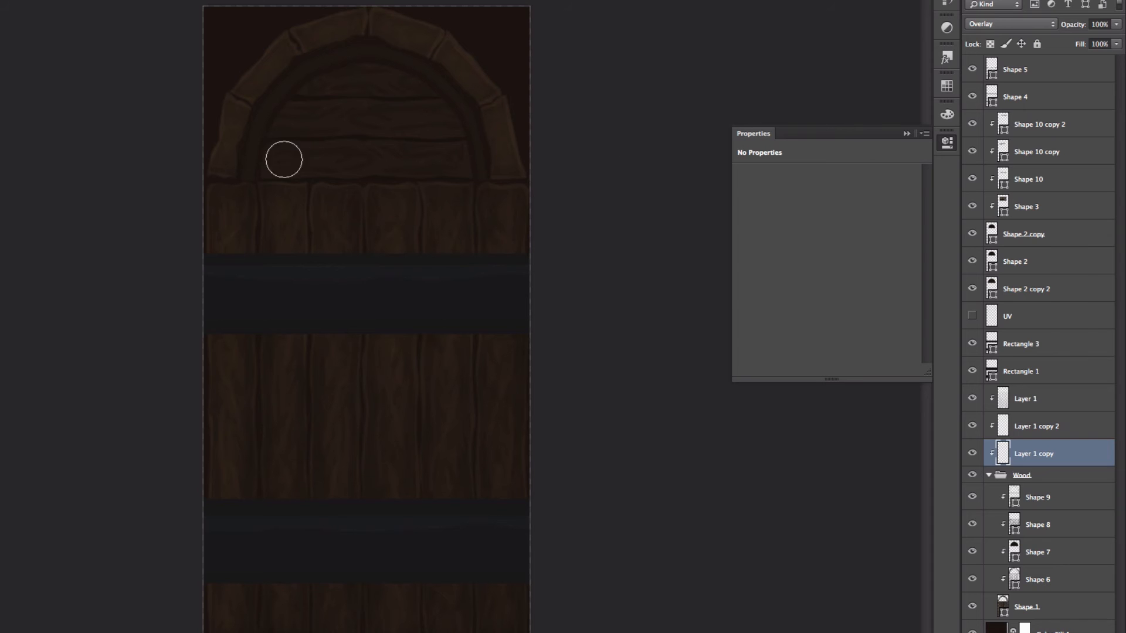
Brush soft shading around the arch's inner planks on new layers above Shape 10 copy 2, using a smaller brush
left_click(1027, 124)
key("ctrl+shift+alt+n")
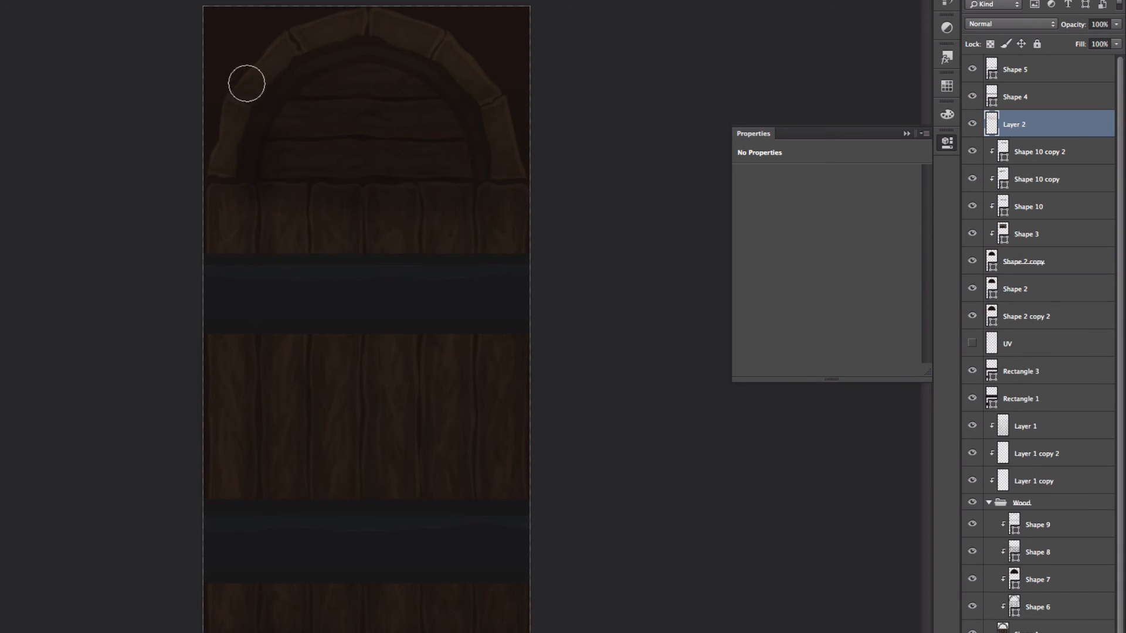
right_click(462, 85)
left_click_drag(481, 149, 474, 149)
left_click(326, 121)
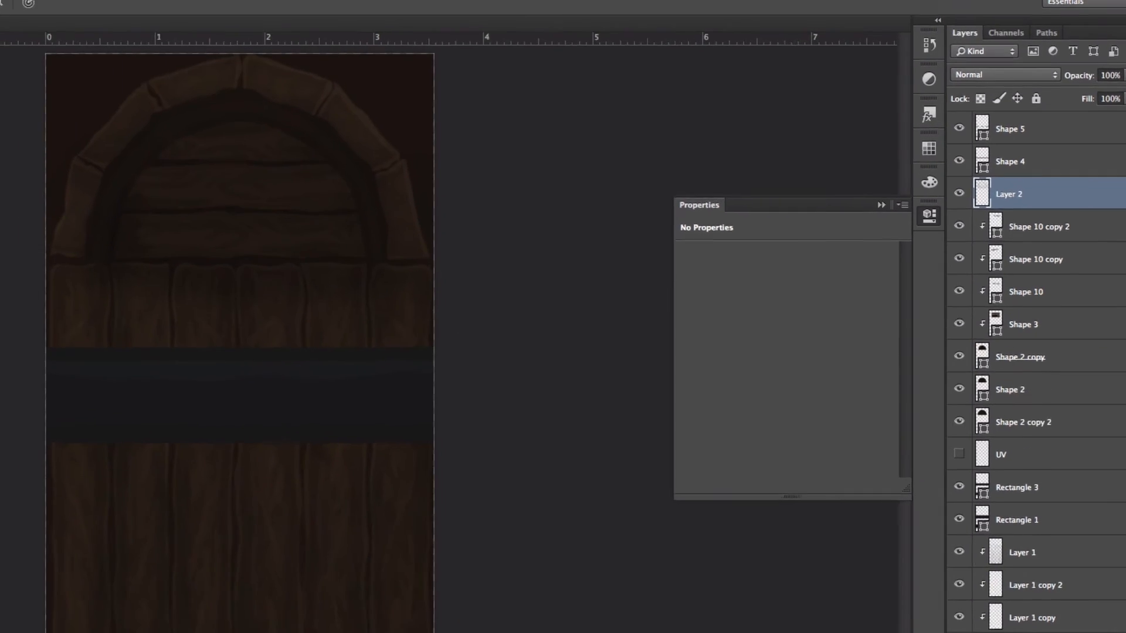
key("ctrl+shift+alt+n")
Add a new layer above Layer 1 and brush dark shadows on the wood along the metal bands at 6% opacity
left_click(1033, 459)
key("super+shift+alt+n")
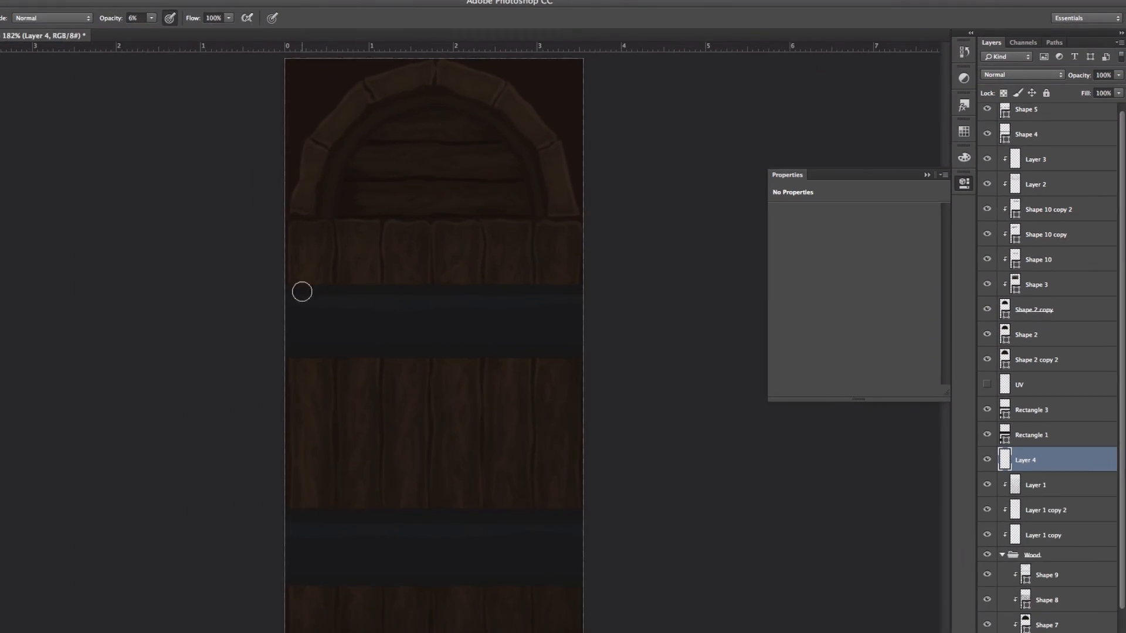
right_click(321, 280)
left_click_drag(398, 311, 407, 312)
left_click(258, 274)
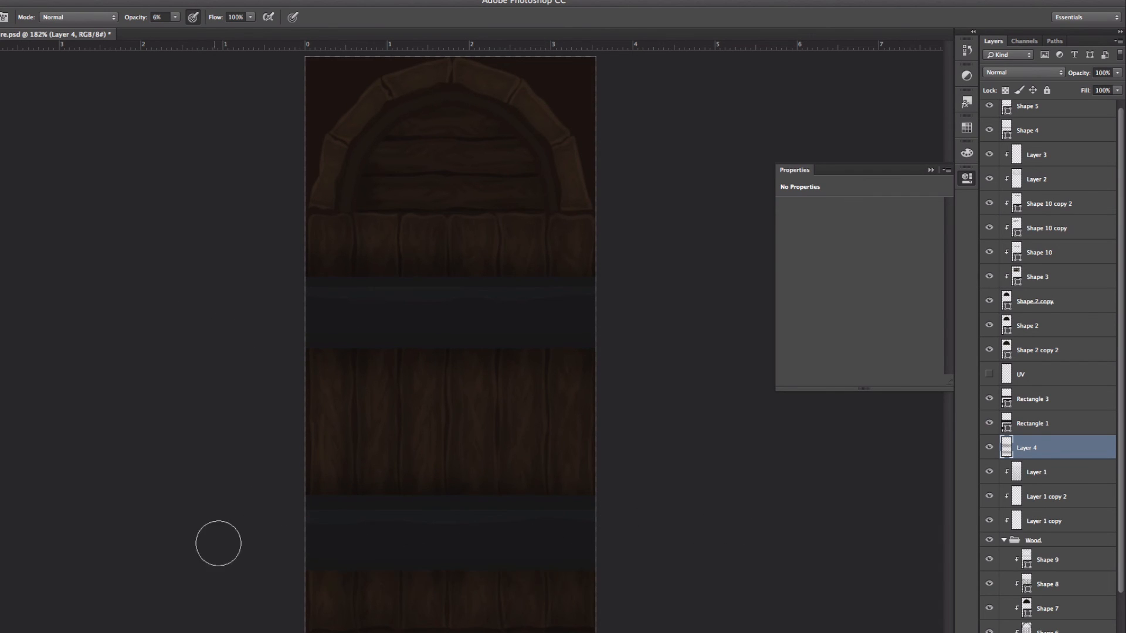
Erase the excess shading from the upper plank row between the arch and the first metal band with a larger eraser
key("e")
right_click(300, 239)
left_click(439, 250)
right_click(440, 251)
left_click_drag(511, 282, 528, 281)
left_click(558, 236)
left_click_drag(558, 237, 411, 249)
key("b")
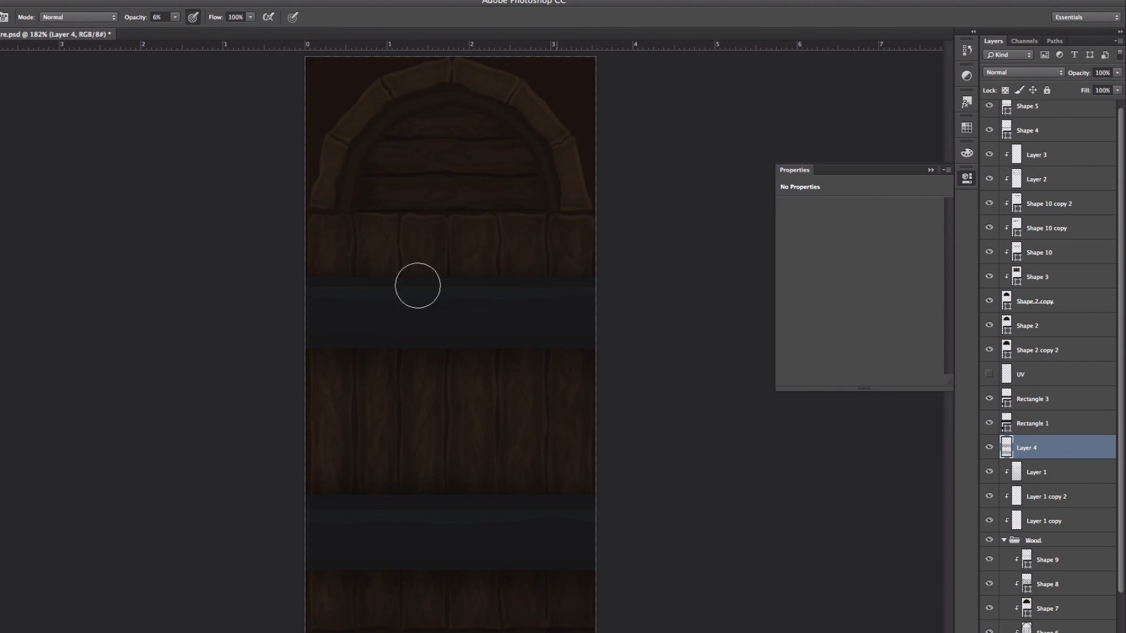
key("e")
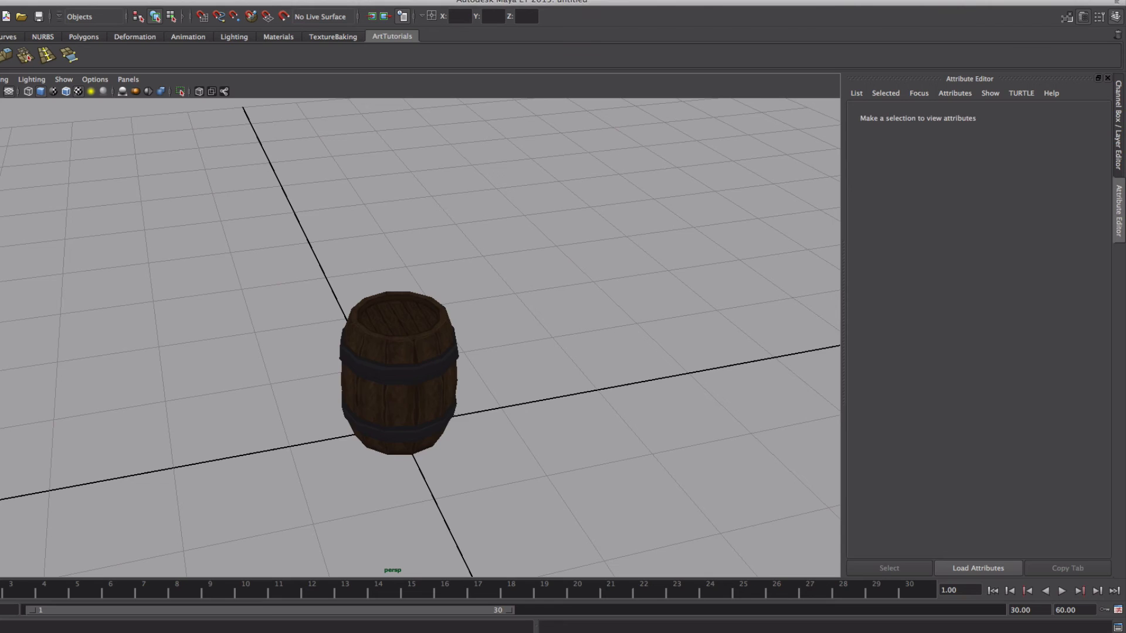
Switch to Maya and inspect the shadows around the metal bands on the barrel
left_click(395, 377)
left_click(533, 321)
left_click_drag(533, 320, 574, 334, "alt")
right_click_drag(271, 490, 282, 630, "alt")
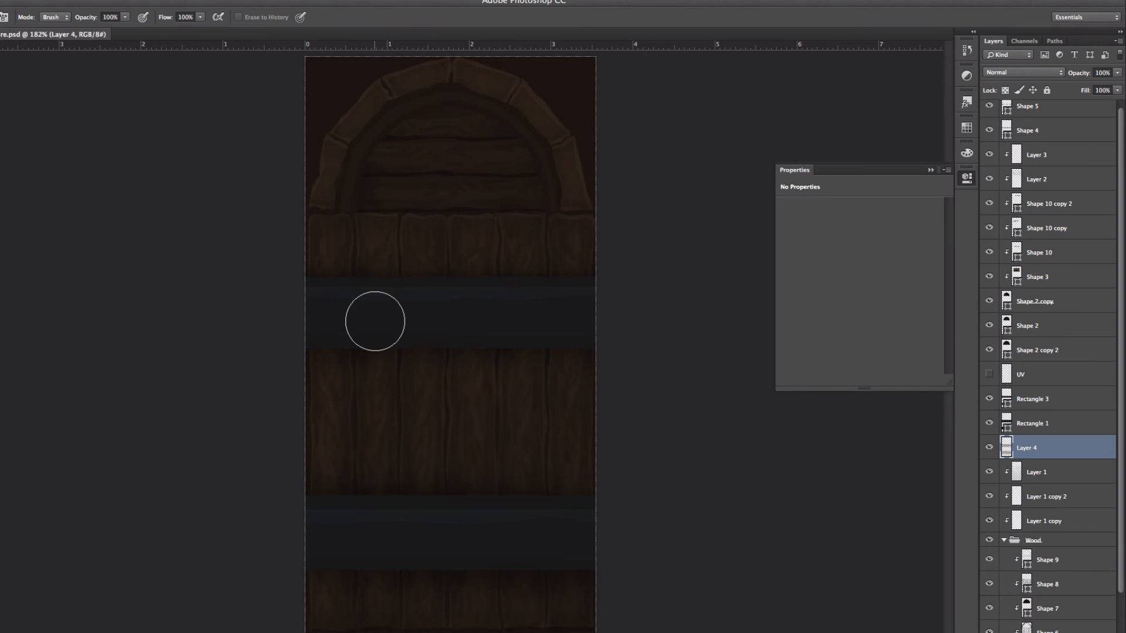
Group the Rectangle 3 and Rectangle 1 band layers in Photoshop and move Shape 5 and Shape 4 into the group
right_click(338, 346)
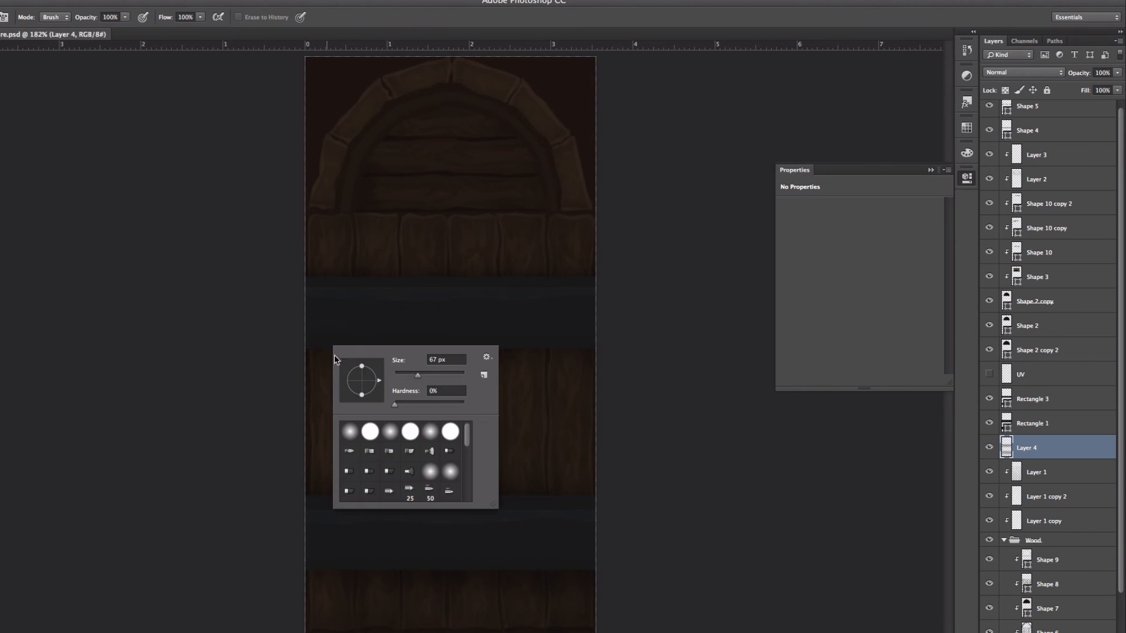
left_click(1015, 409)
left_click(1032, 423, "shift")
key("ctrl+g")
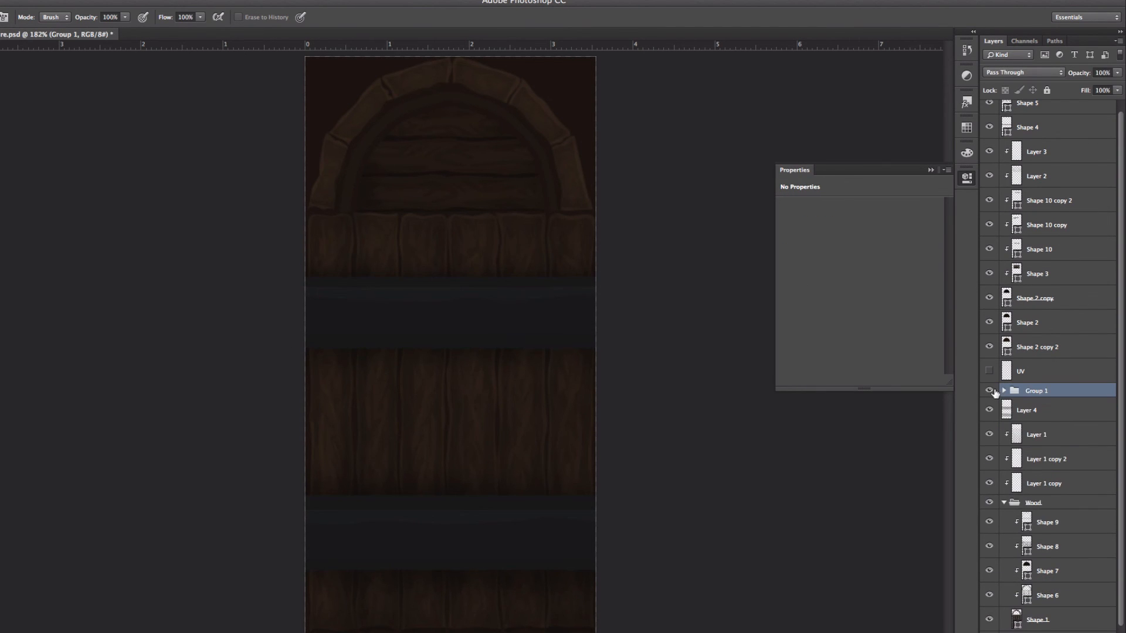
left_click(1003, 394)
scroll(1021, 129, "up", 1)
left_click(1020, 132)
left_click(1019, 121, "shift")
left_click_drag(1005, 119, 1038, 346)
Add a new layer clipped to Group 1 and brush dark shading along the metal bands at 6% opacity
left_click(1024, 353)
key("super+alt+shift+n")
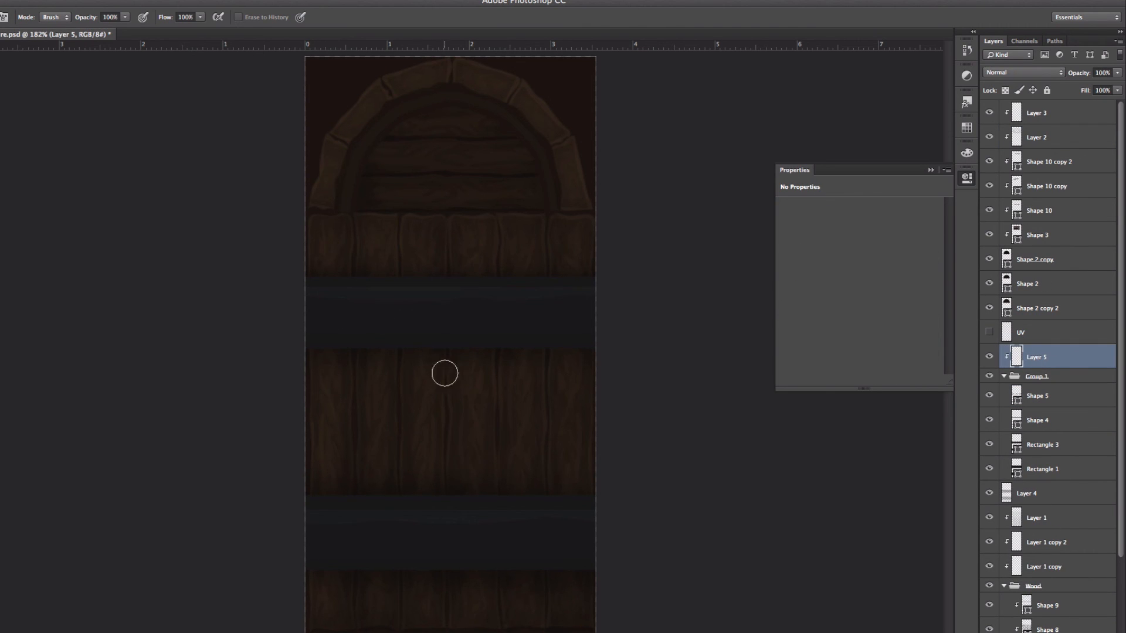
key("b")
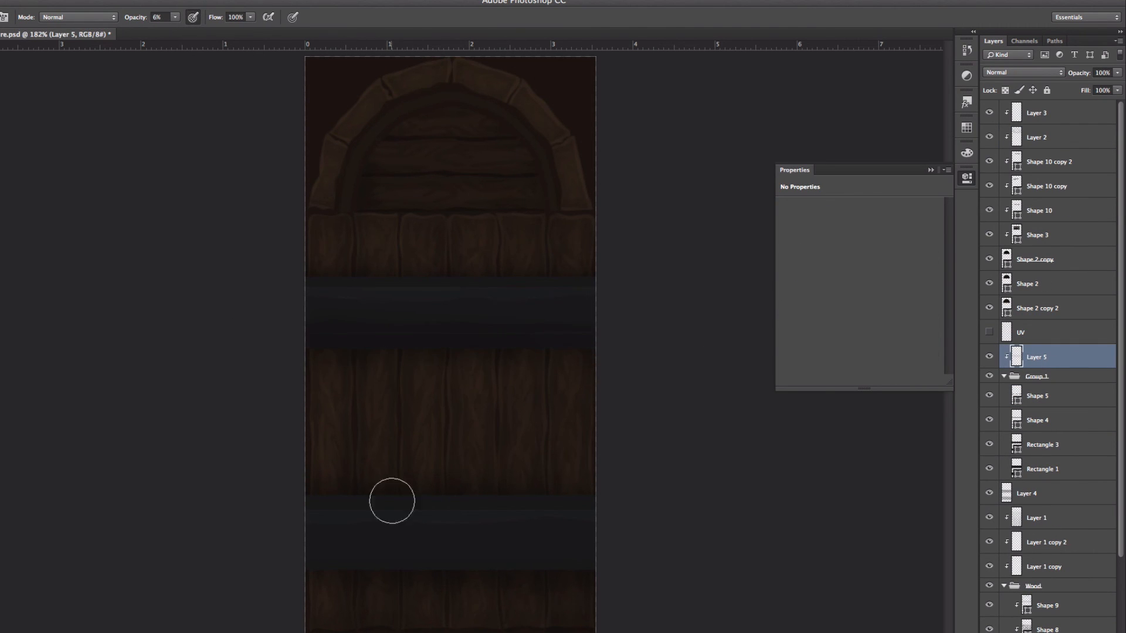
Brush soft lighter highlights across both metal bands with a 26 px brush
right_click(509, 491)
left_click_drag(586, 520, 579, 520)
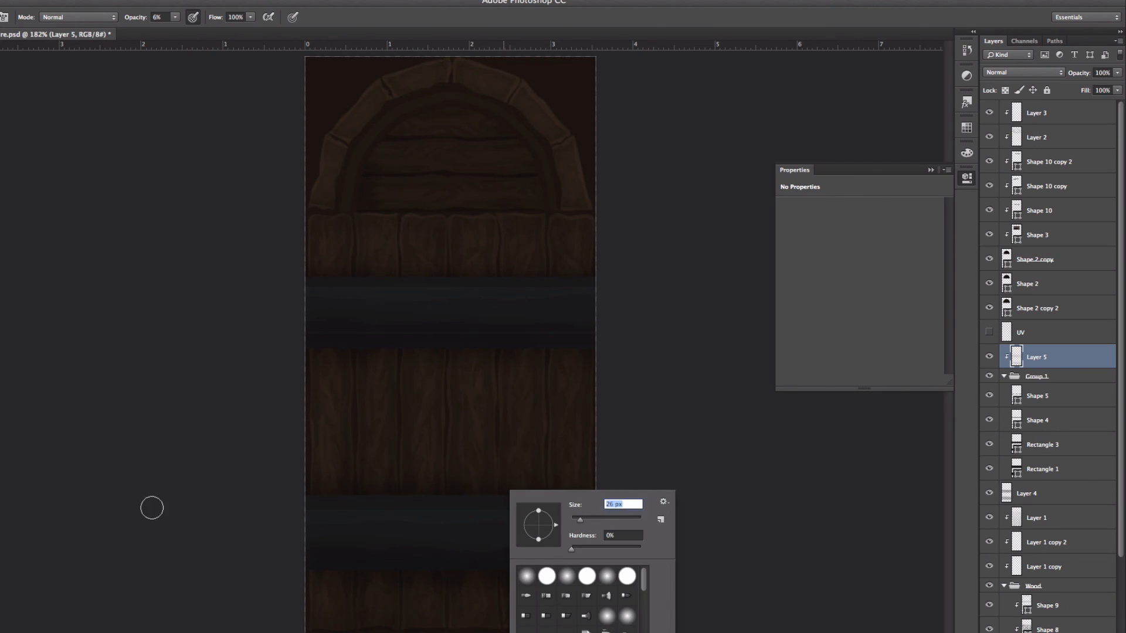
left_click(151, 508)
left_click(1, 508)
left_click(463, 519)
left_click(666, 477)
left_click(945, 347)
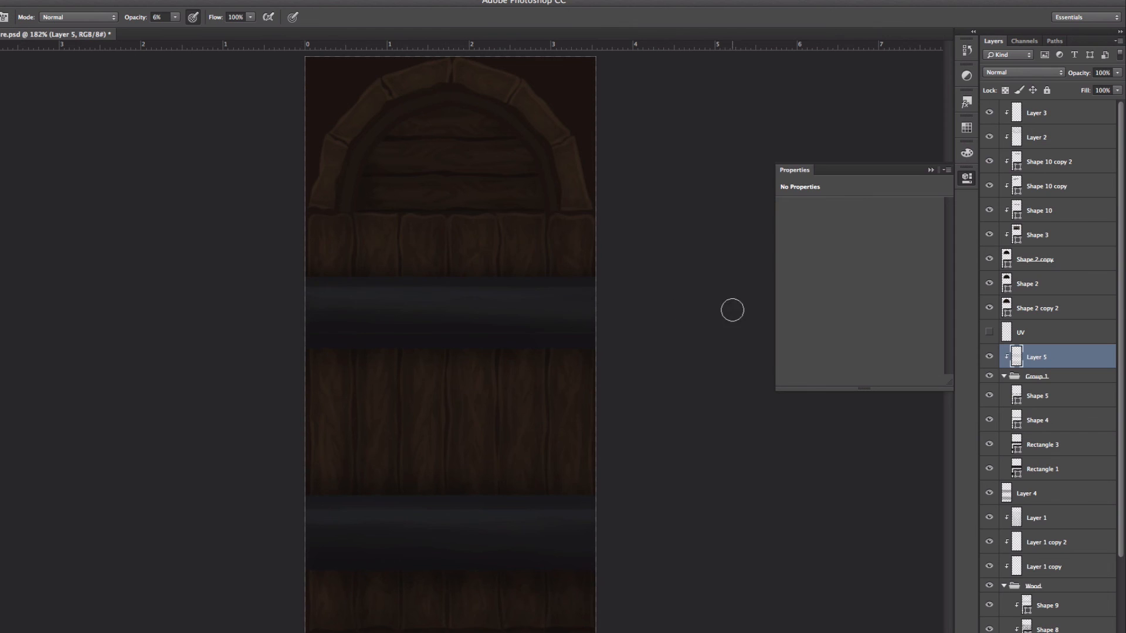
Switch to Maya and inspect the shaded metal bands on the barrel
key("Tab")
key("Tab")
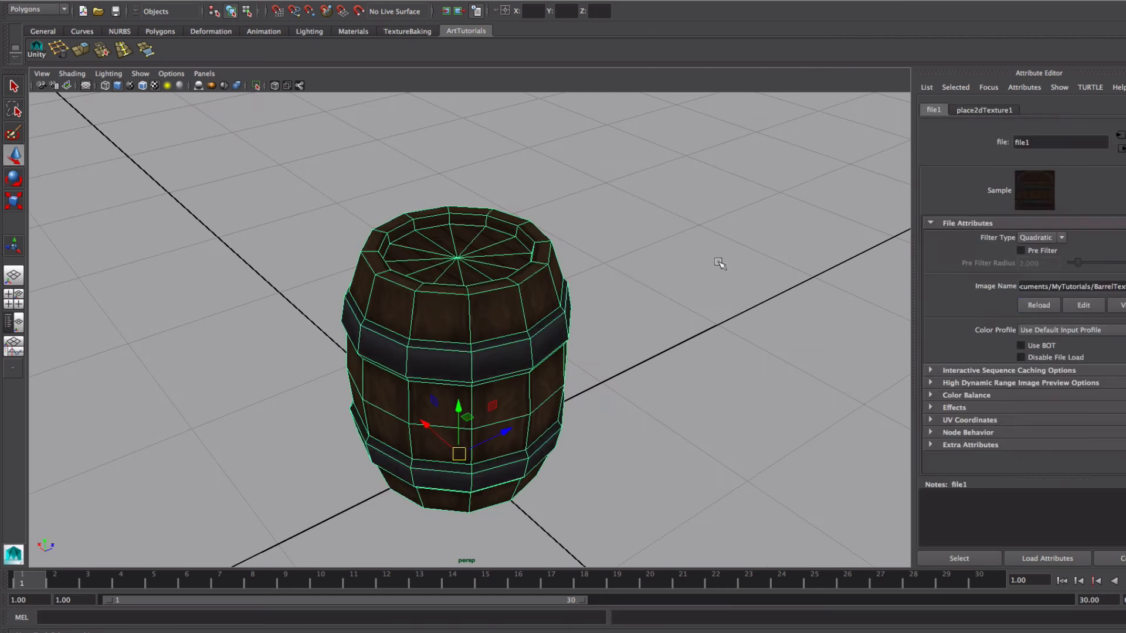
left_click(673, 339)
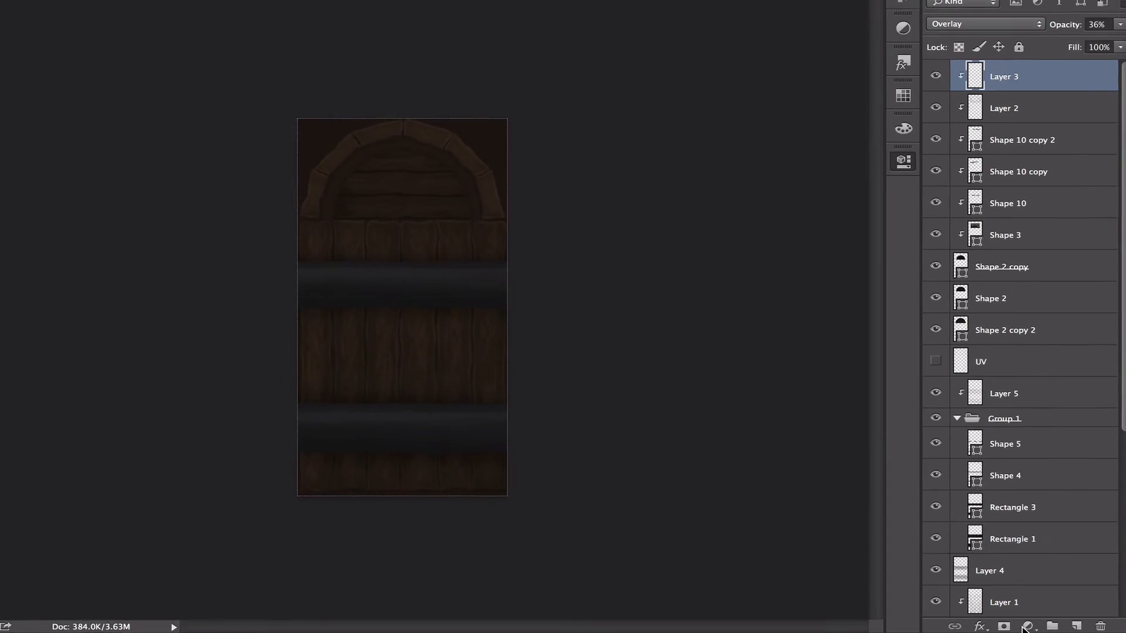
Add a Curves adjustment layer above Layer 3 and shape its RGB curve with a raised upper point and a lower shadow point
left_click(1029, 620)
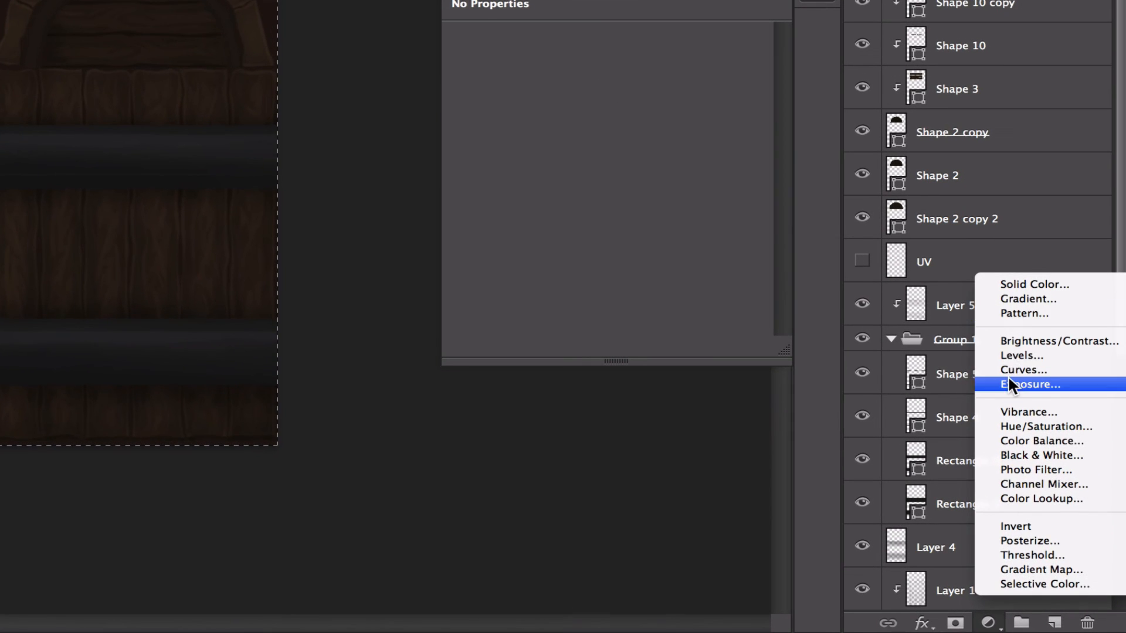
left_click(1021, 369)
left_click_drag(696, 143, 676, 120)
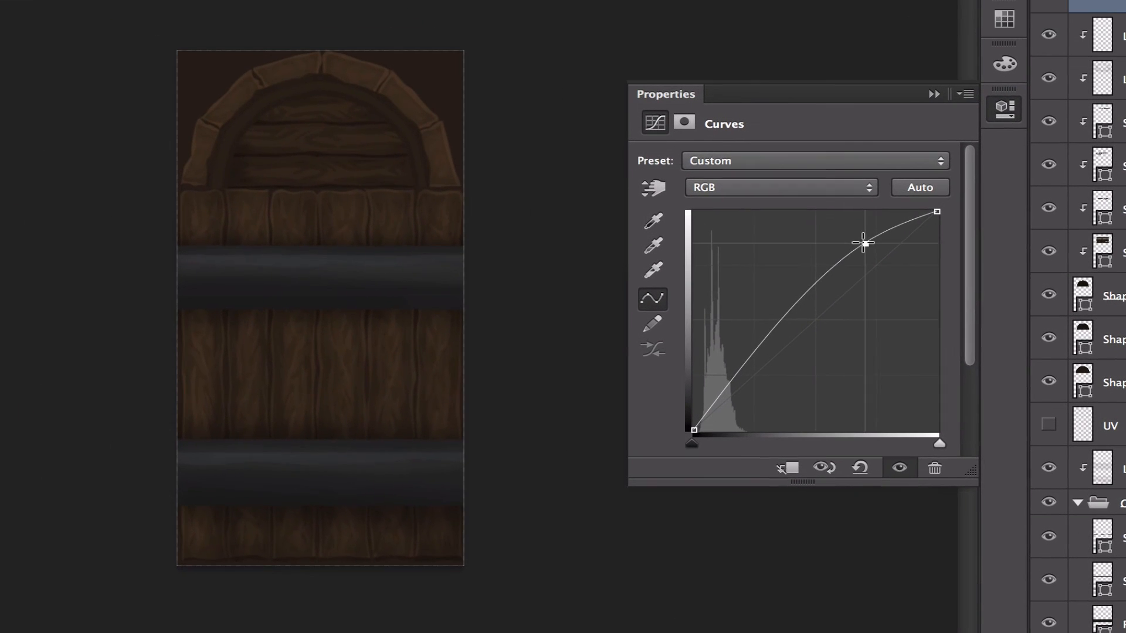
left_click_drag(768, 318, 760, 350)
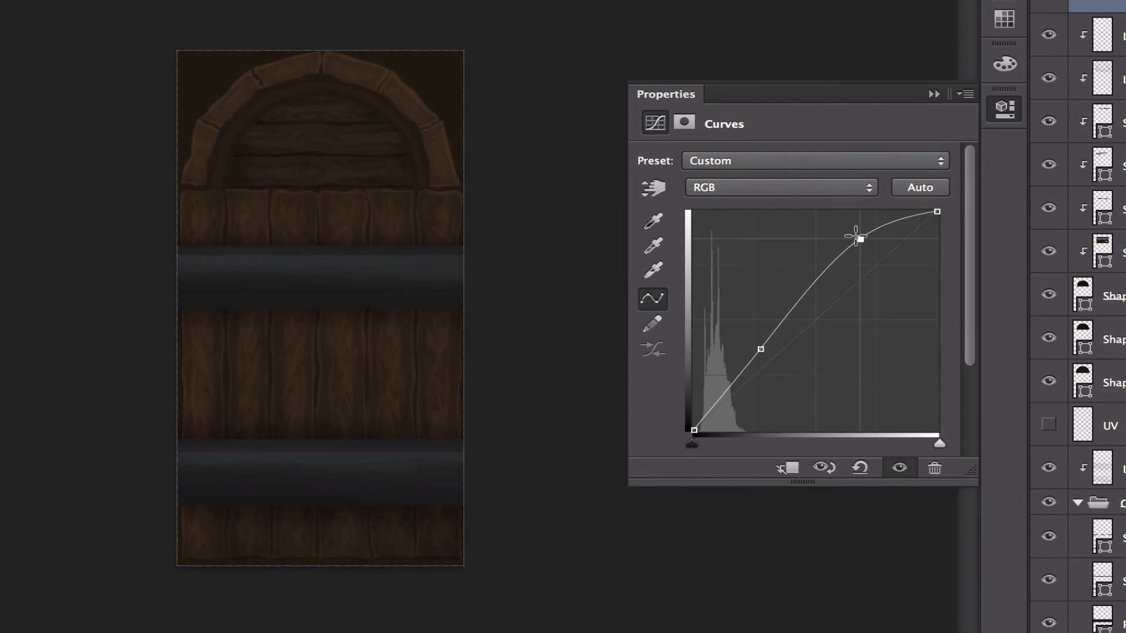
left_click_drag(856, 236, 855, 233)
left_click_drag(760, 349, 743, 356)
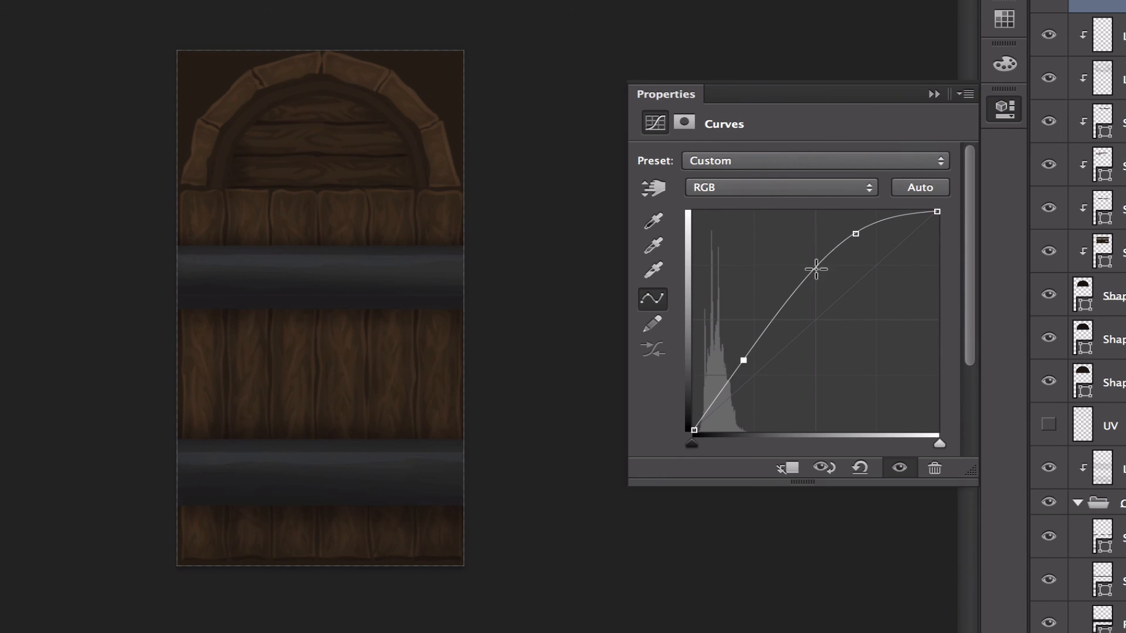
left_click_drag(815, 269, 829, 222)
left_click_drag(744, 351, 732, 369)
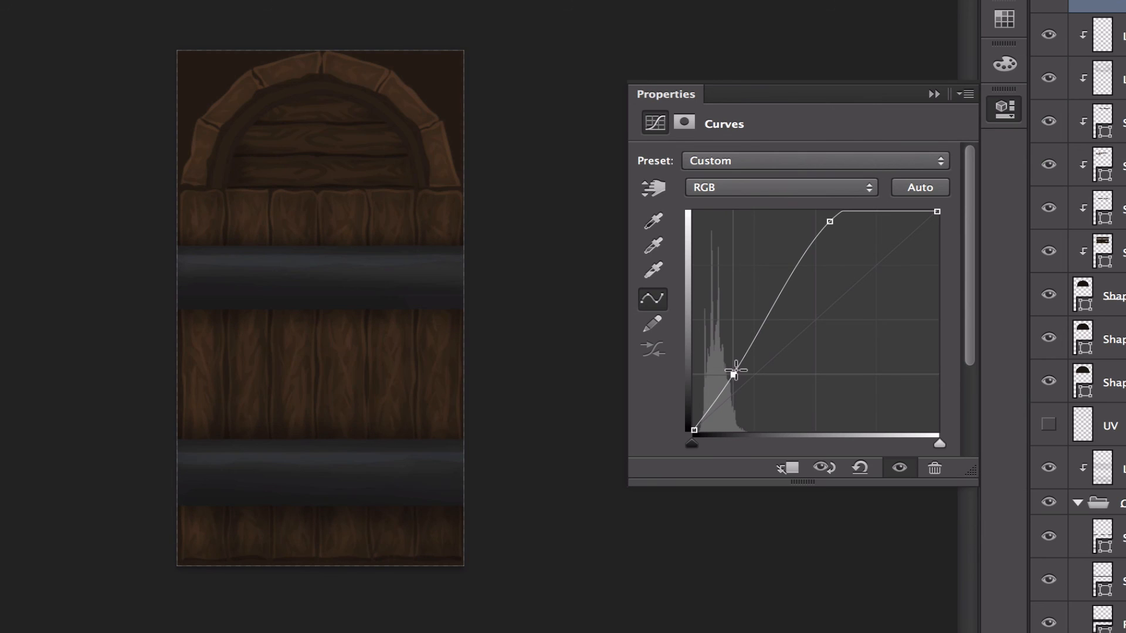
Compare the barrel texture with and without the Curves adjustment
left_click(1049, 5)
left_click(1049, 5)
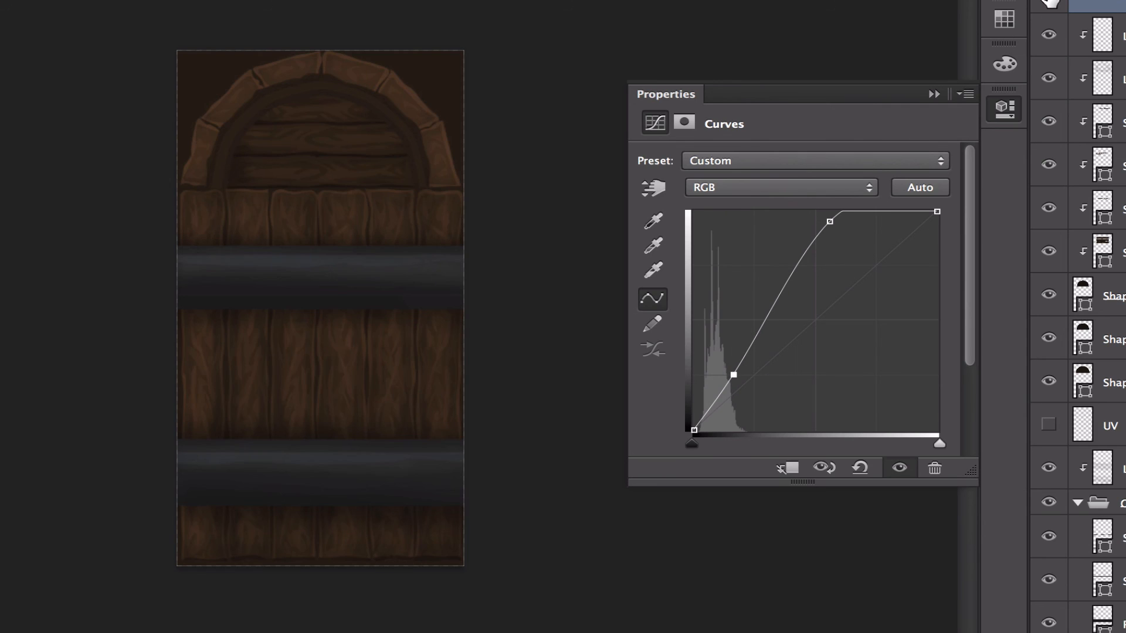
left_click(1119, 285)
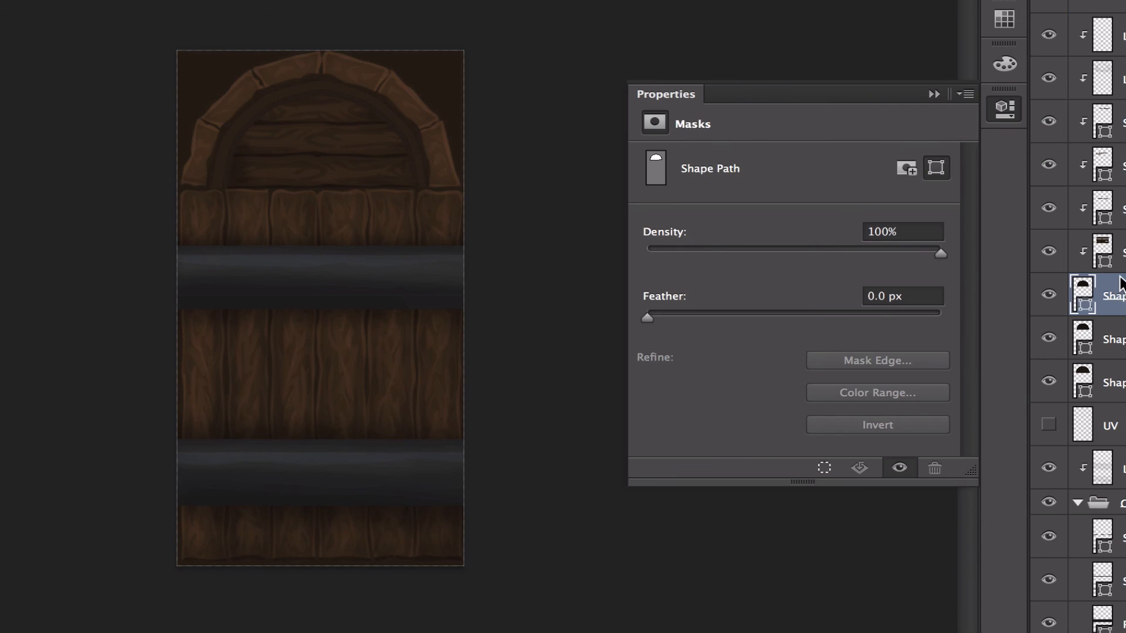
left_click(1004, 106)
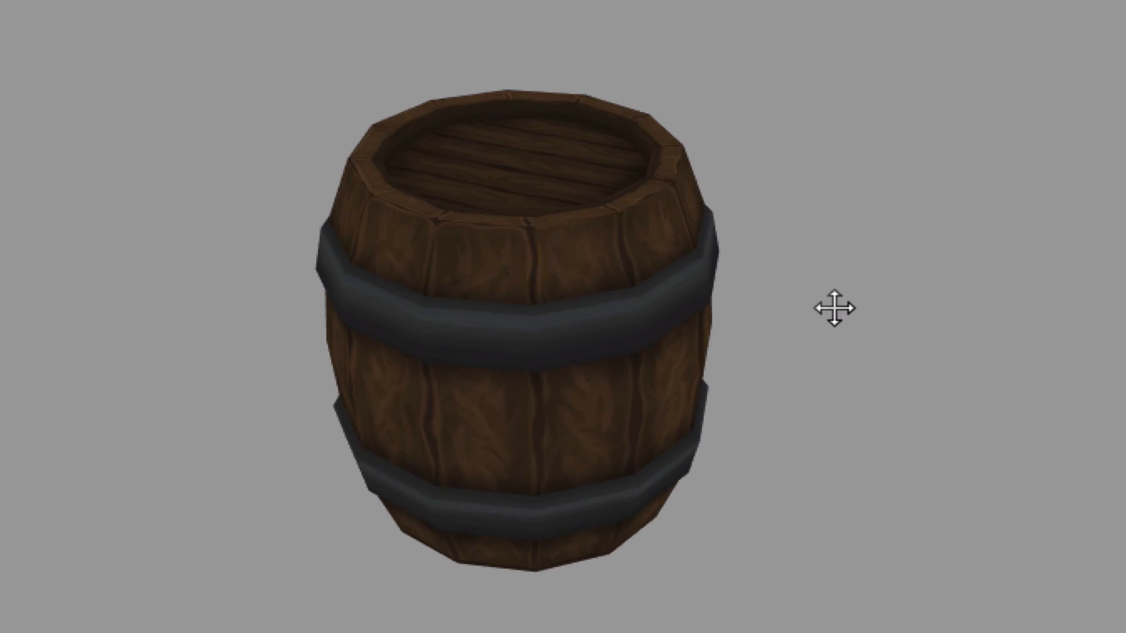
Examine the finished texture on the Maya barrel from several angles and distances
middle_click_drag(834, 308, 911, 293, "alt")
right_click_drag(911, 292, 947, 304, "alt")
left_click_drag(947, 305, 939, 258, "alt")
right_click_drag(938, 258, 829, 255, "alt")
left_click_drag(829, 255, 795, 301, "alt")
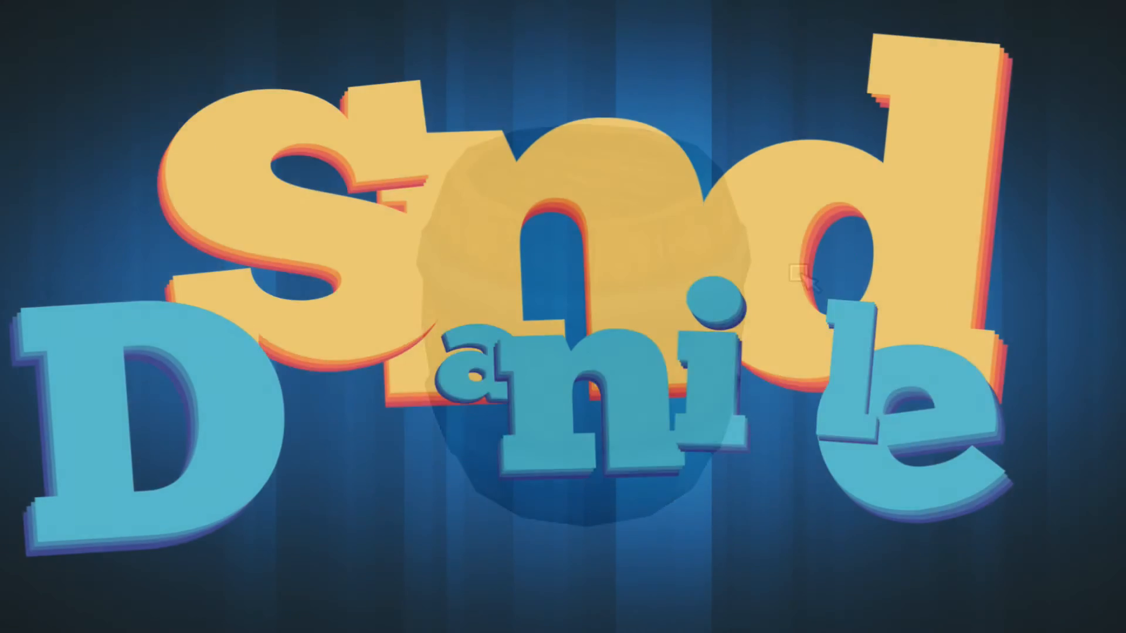